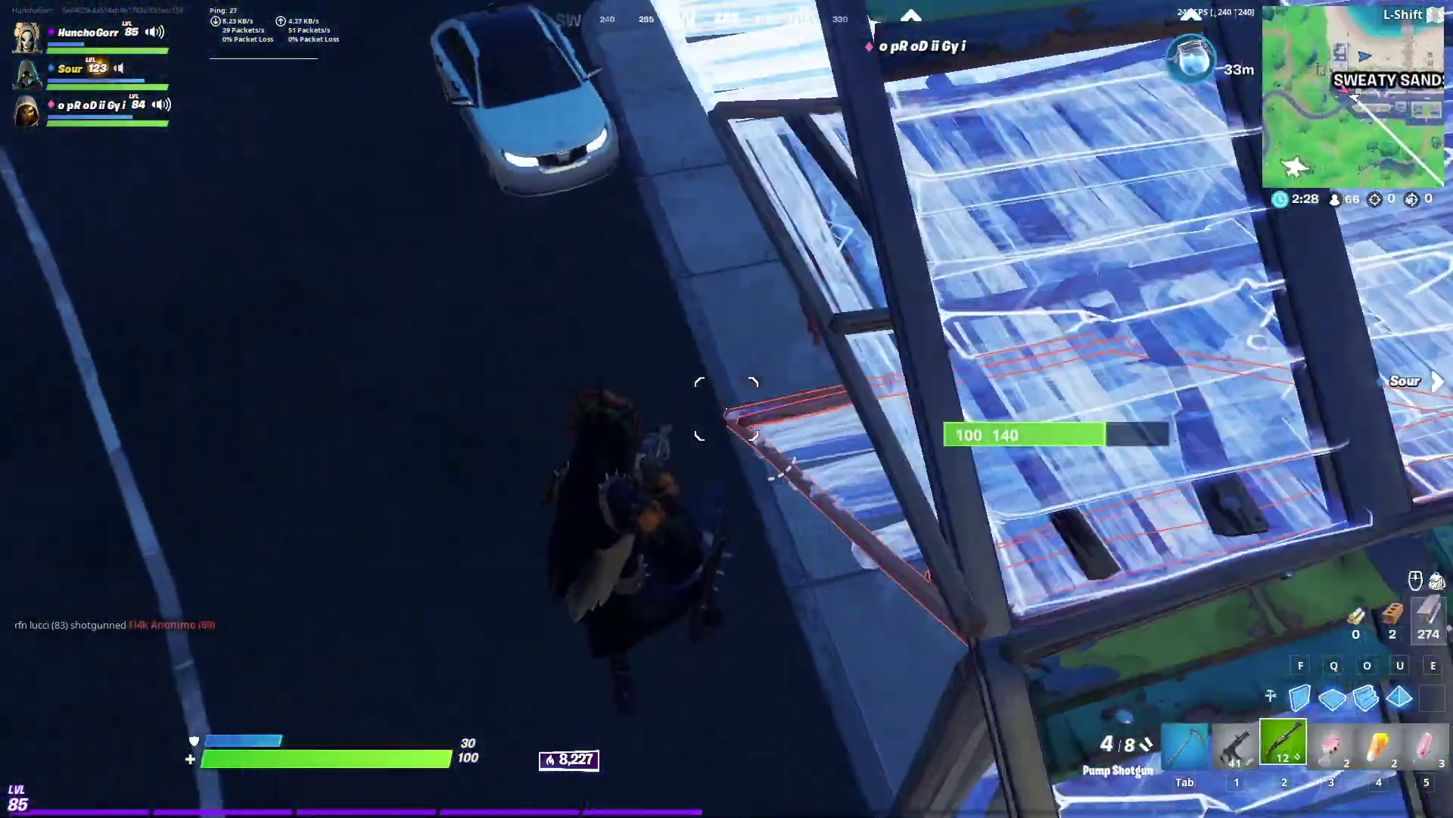
Step: Fight in the Fortnite match: fire the slot 1 weapon, build stairs, then down the opponent with the SMG
key("1")
left_click(725, 408)
key("o")
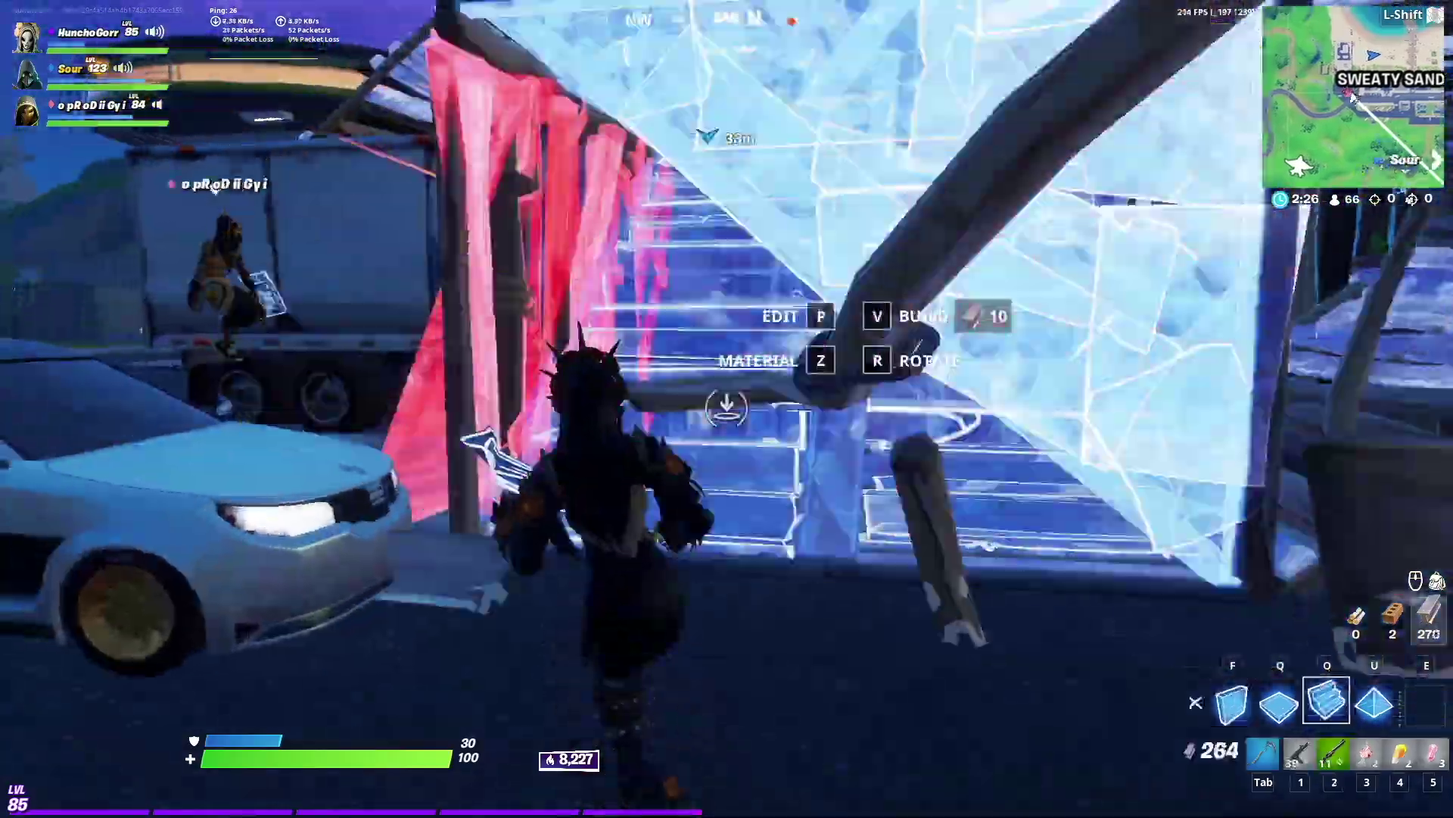
left_click(725, 409)
key("1")
left_click(726, 408)
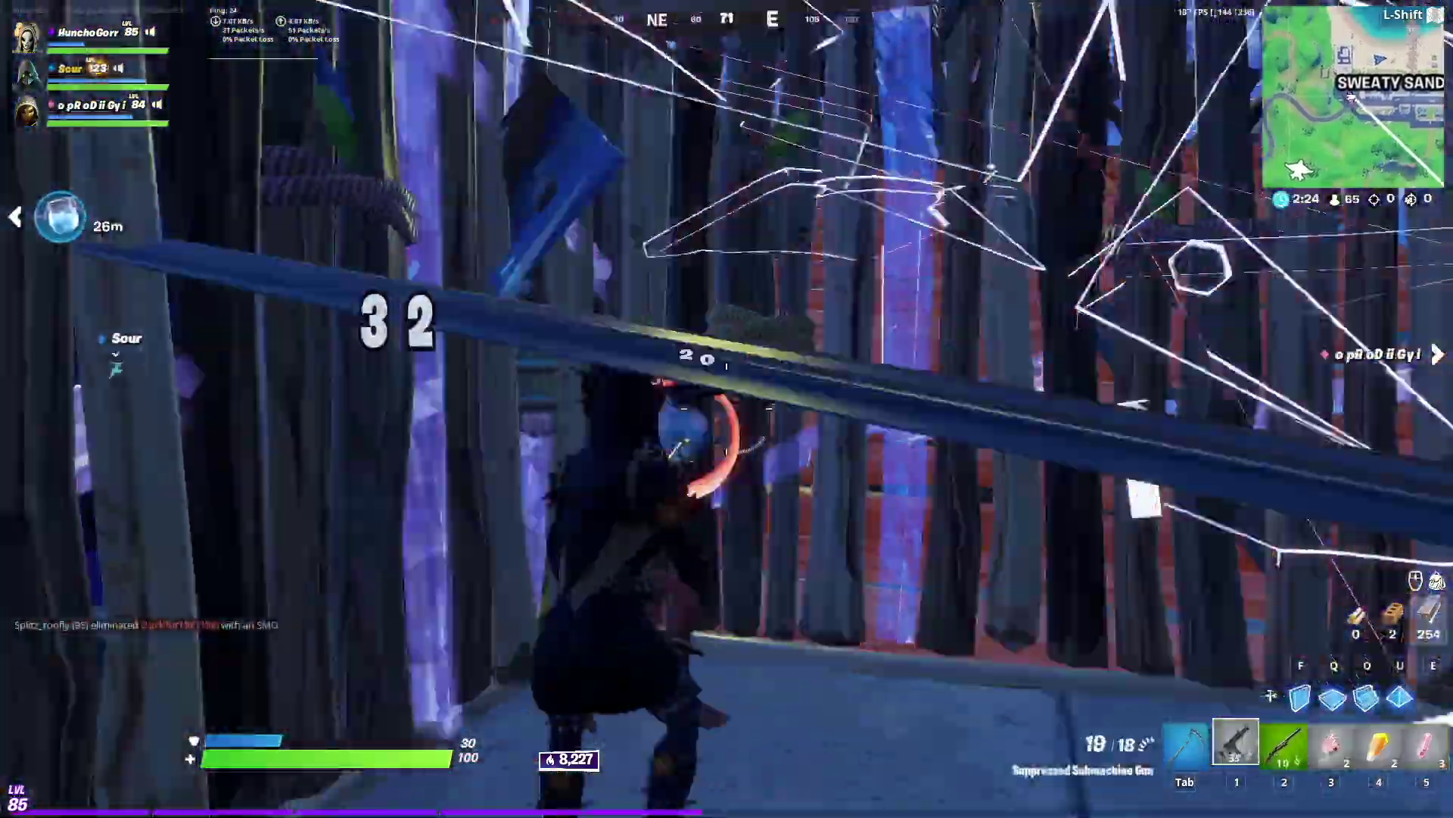
left_click(726, 409)
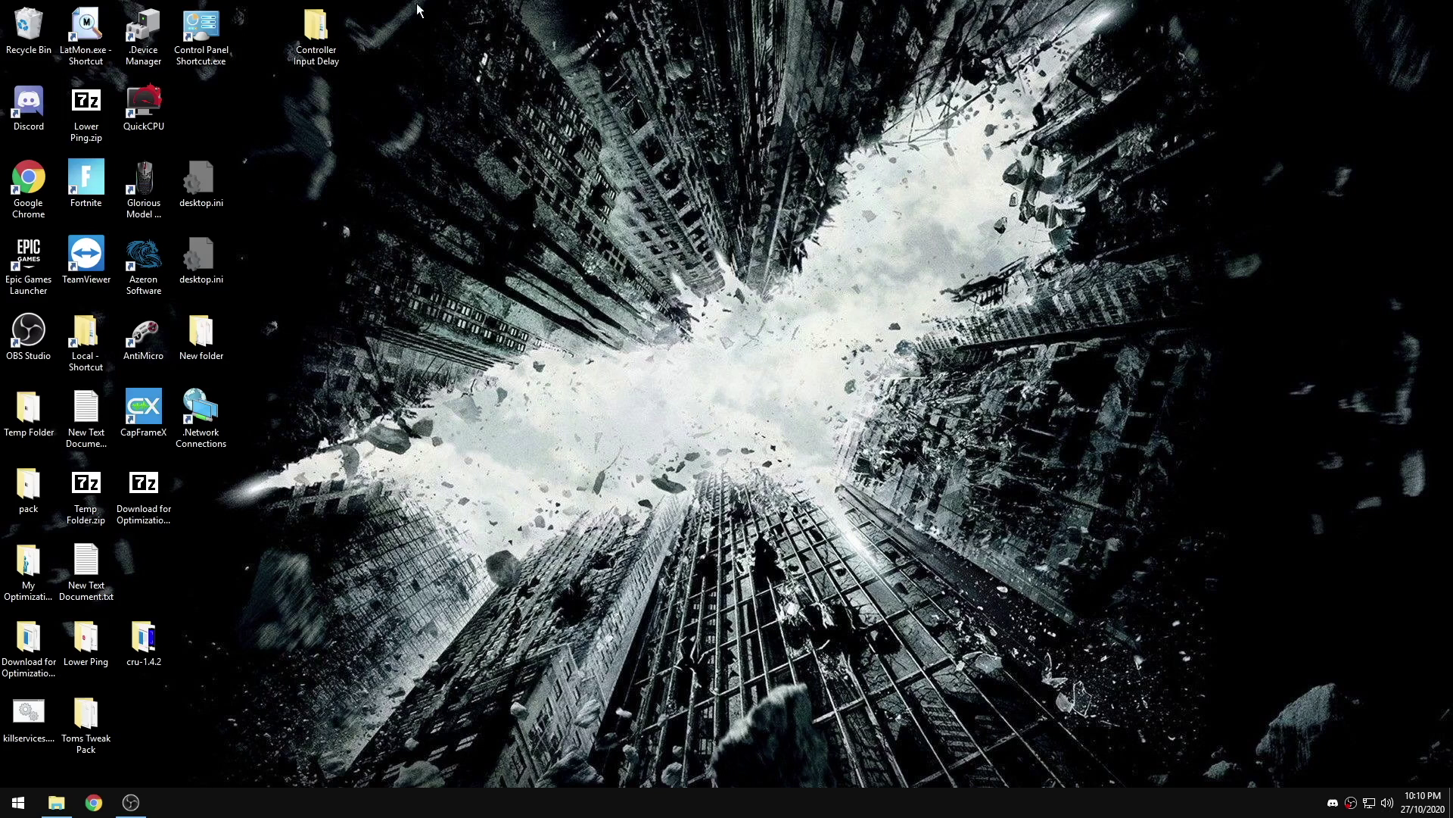
Step: Open the Controller Input Delay folder, then reach System protection via Control Panel's System and Security
double_click(316, 34)
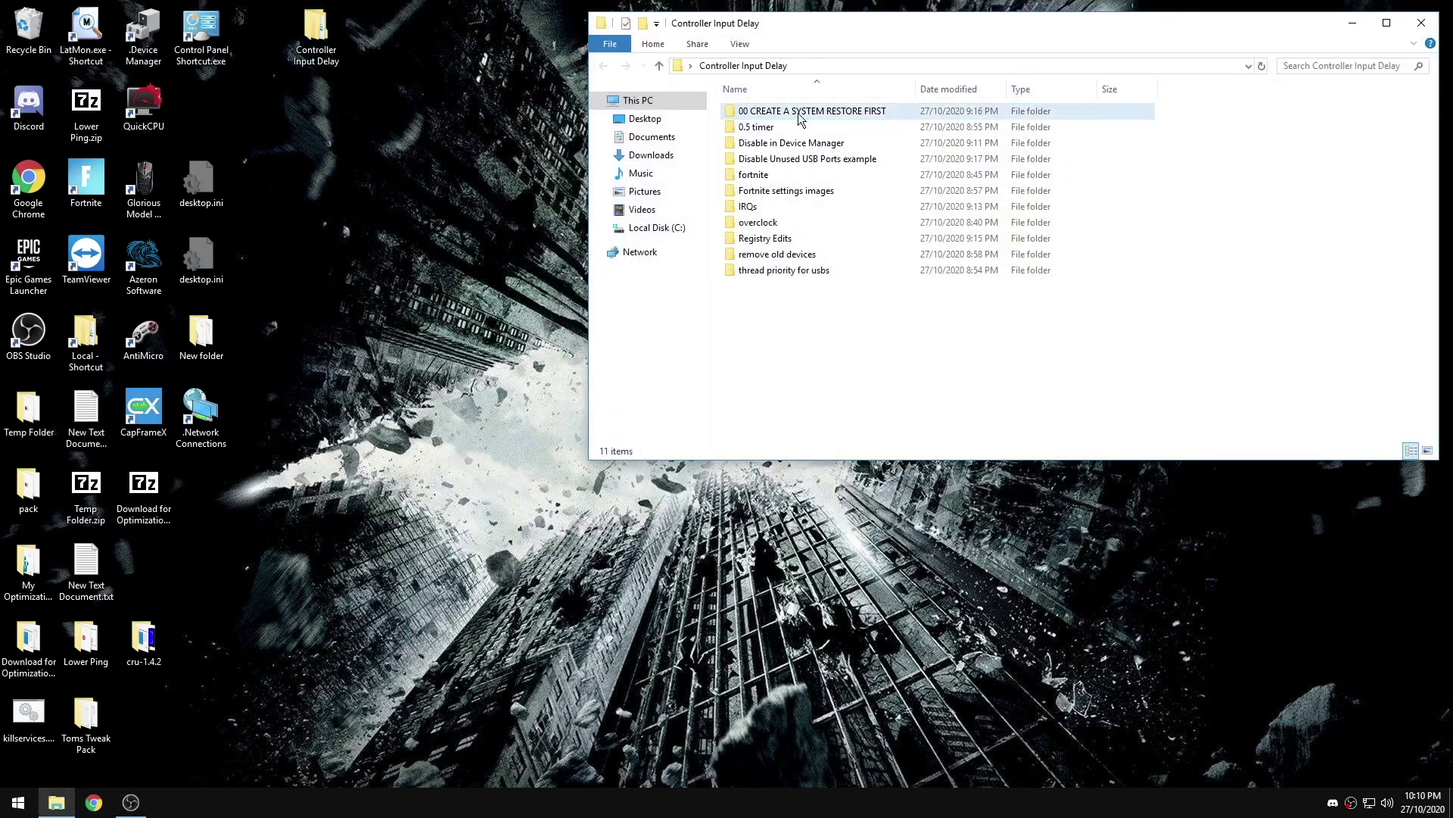
double_click(200, 34)
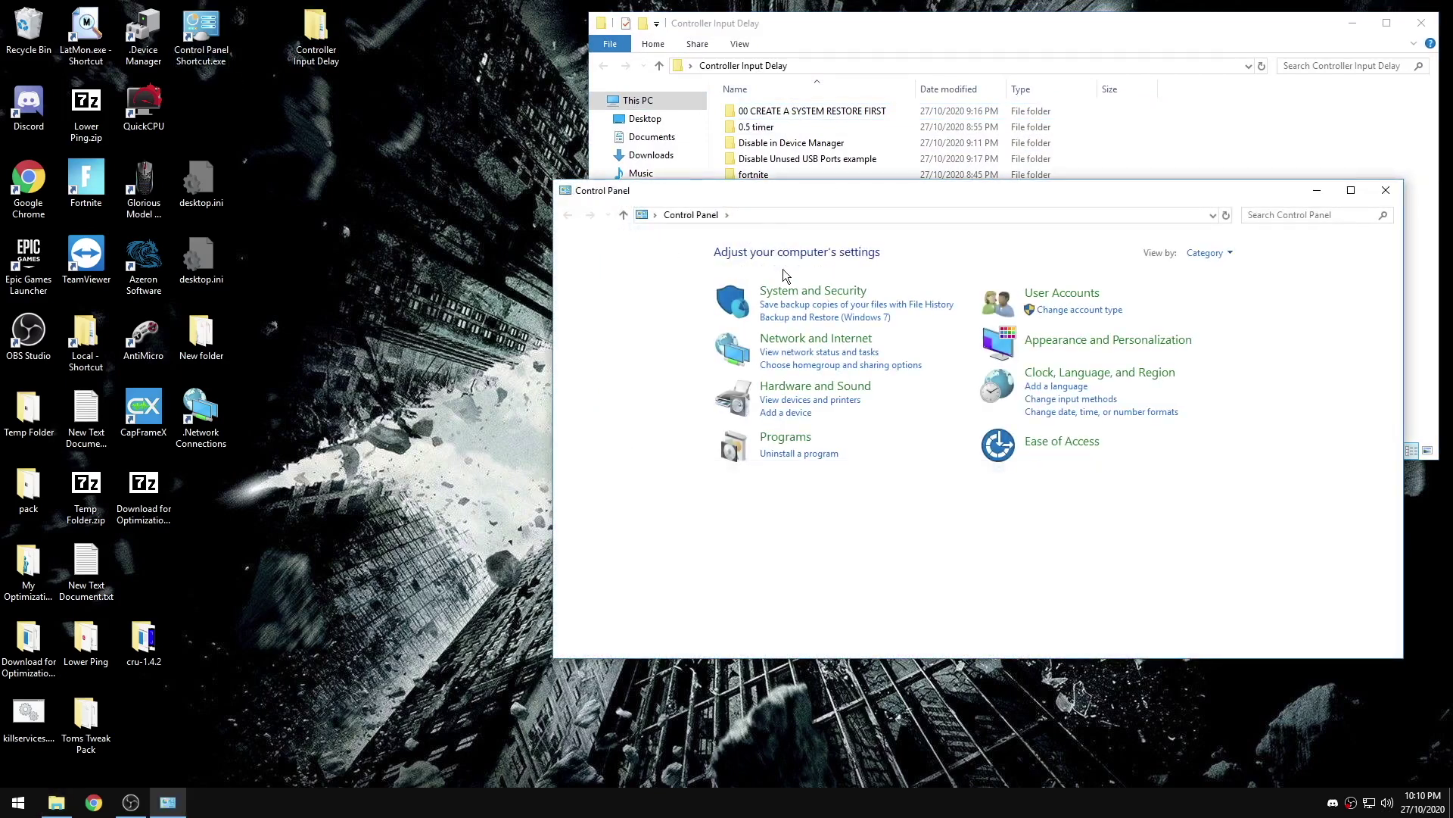
left_click(785, 293)
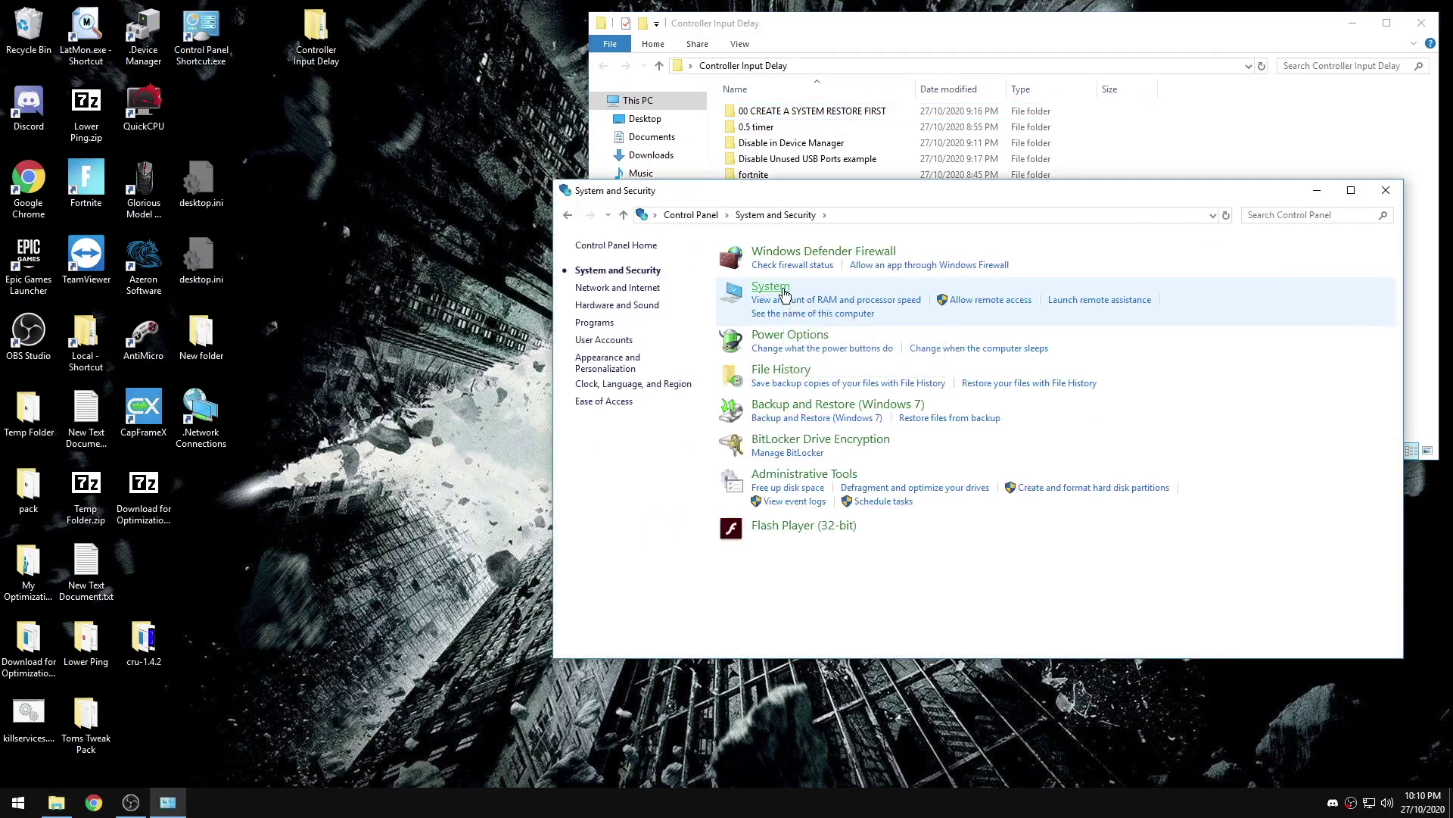
left_click(785, 293)
left_click(646, 309)
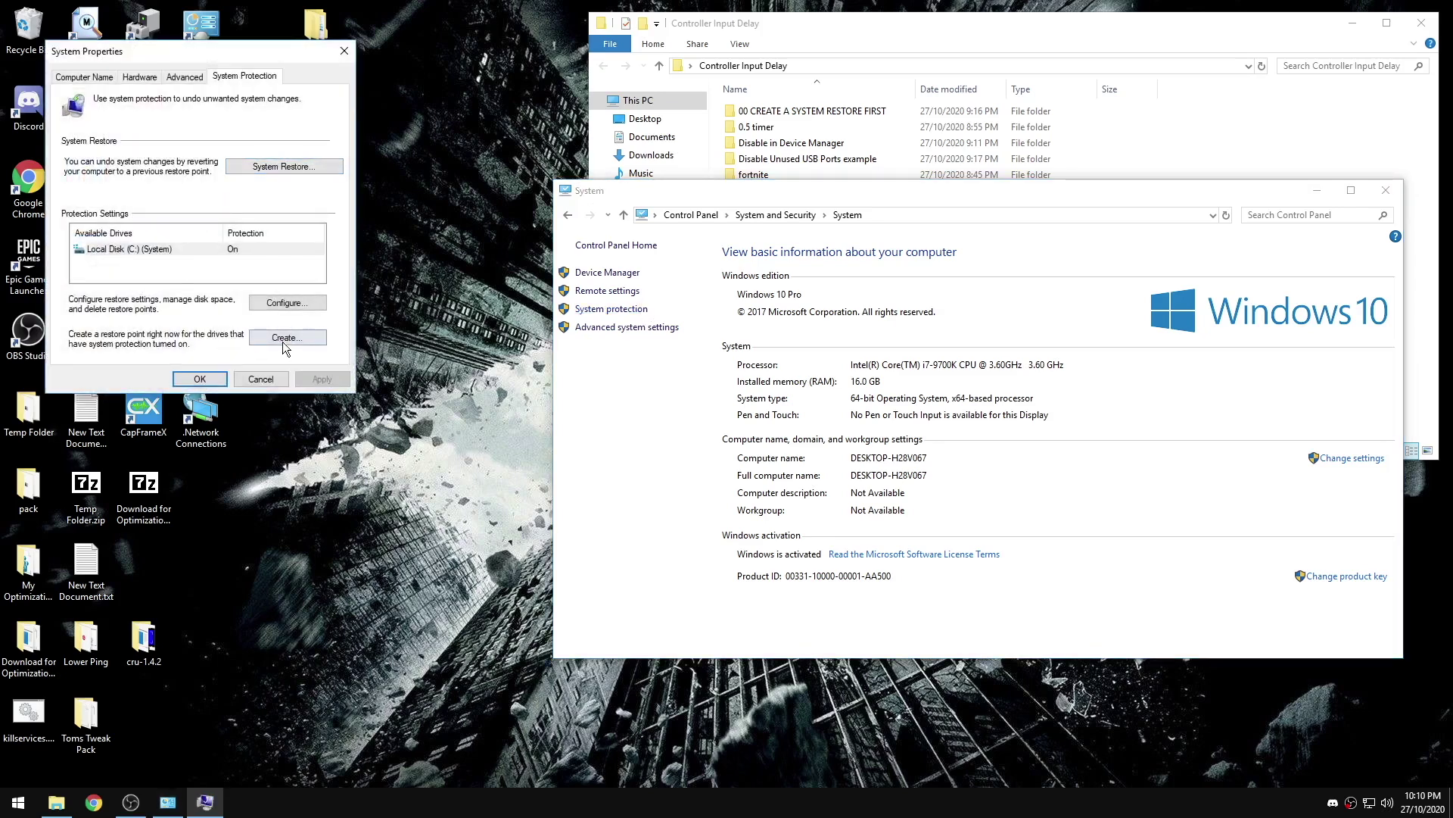
Step: Begin creating a restore point for drive C:, cancel it, and close the System window
left_click(286, 337)
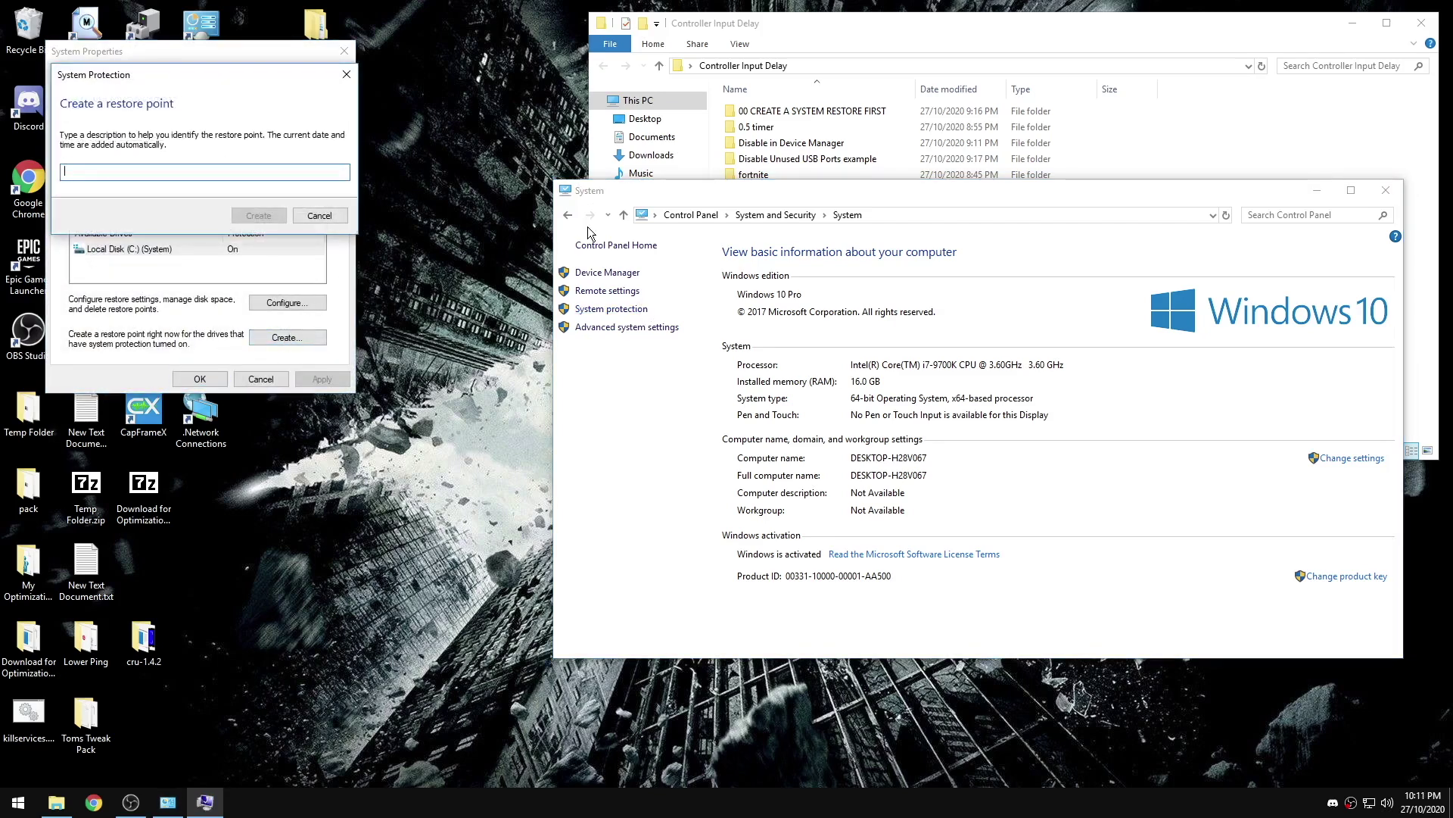
left_click(346, 74)
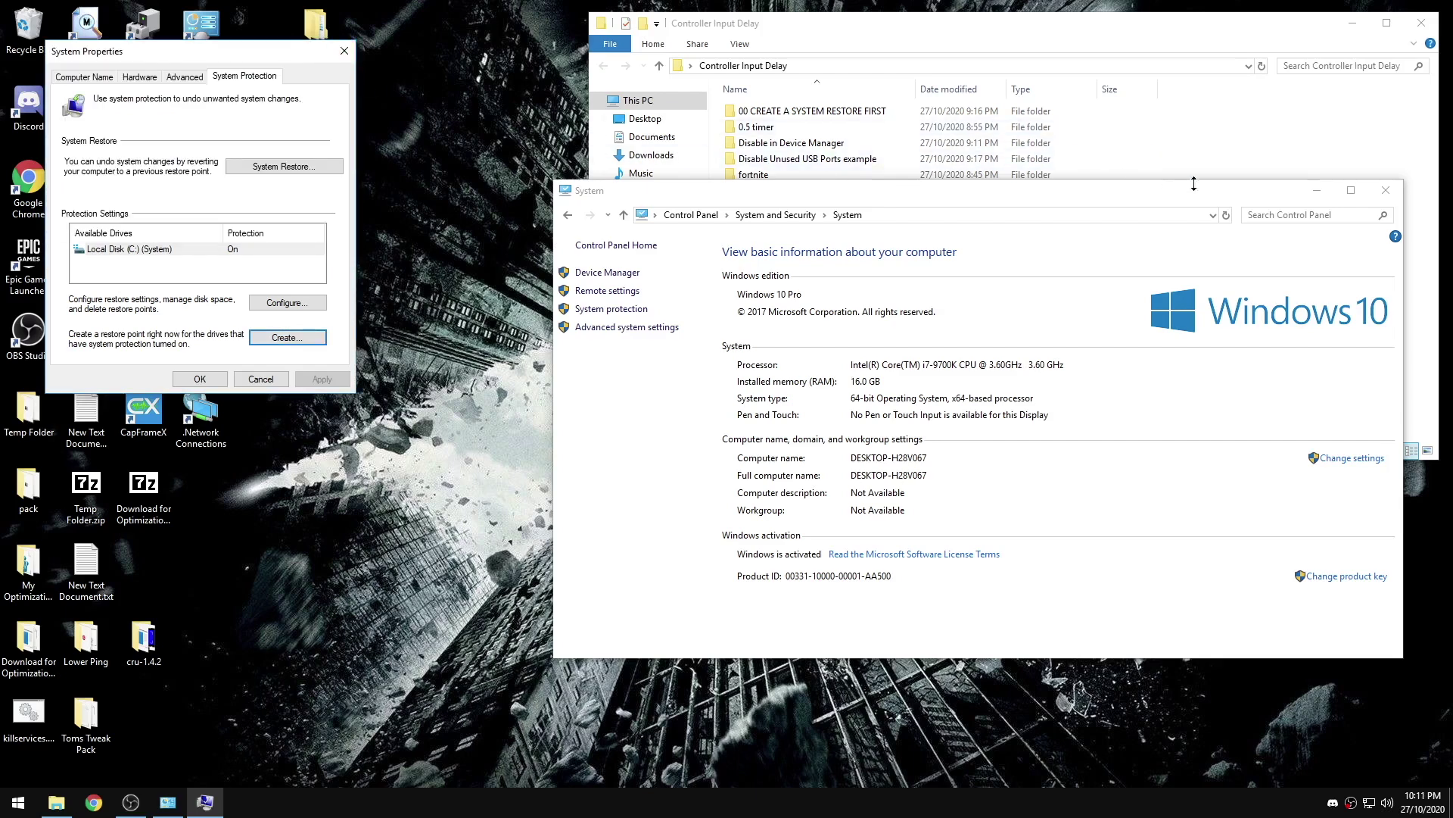
left_click_drag(1210, 196, 1063, 214)
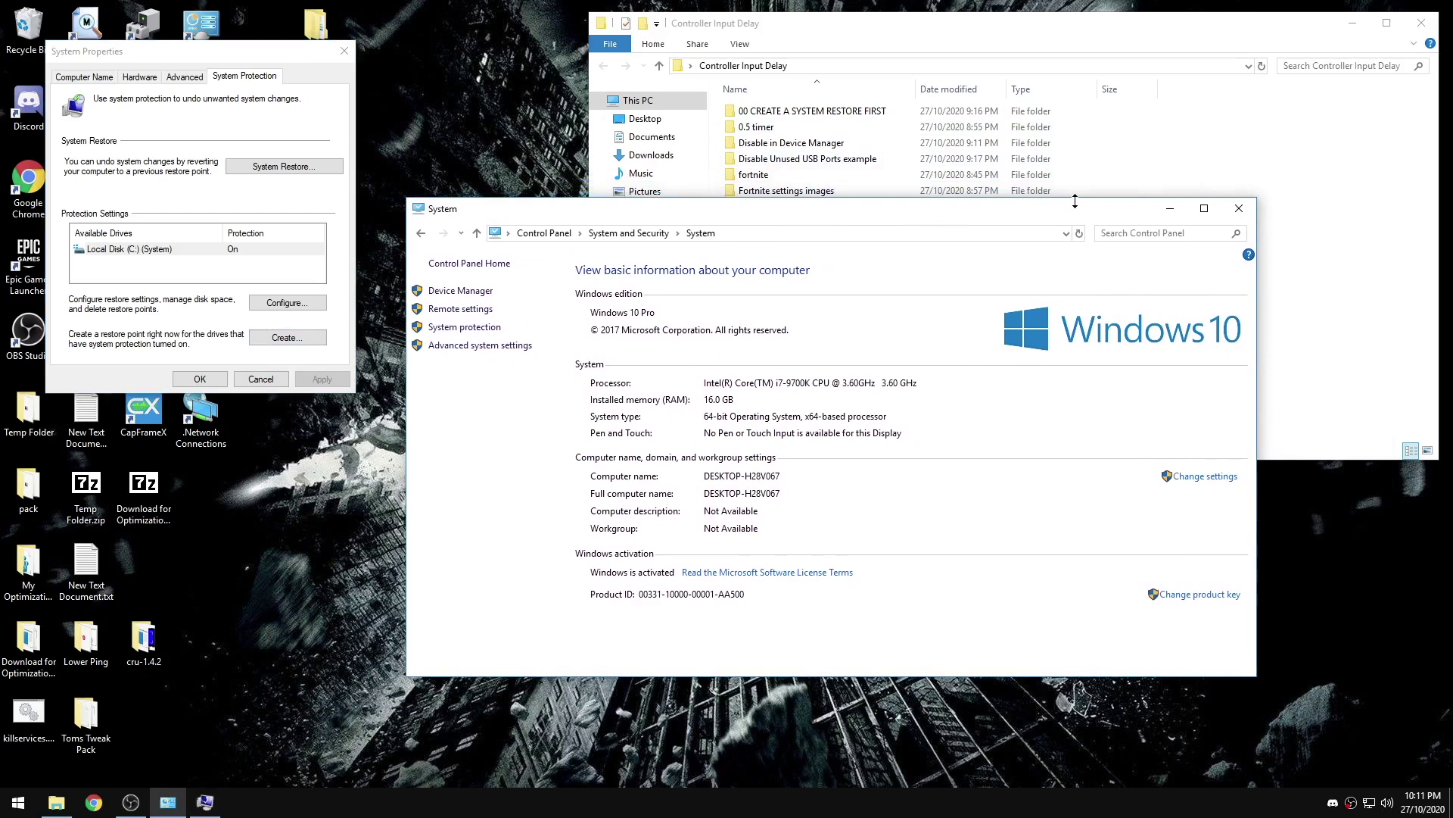
left_click(1228, 211)
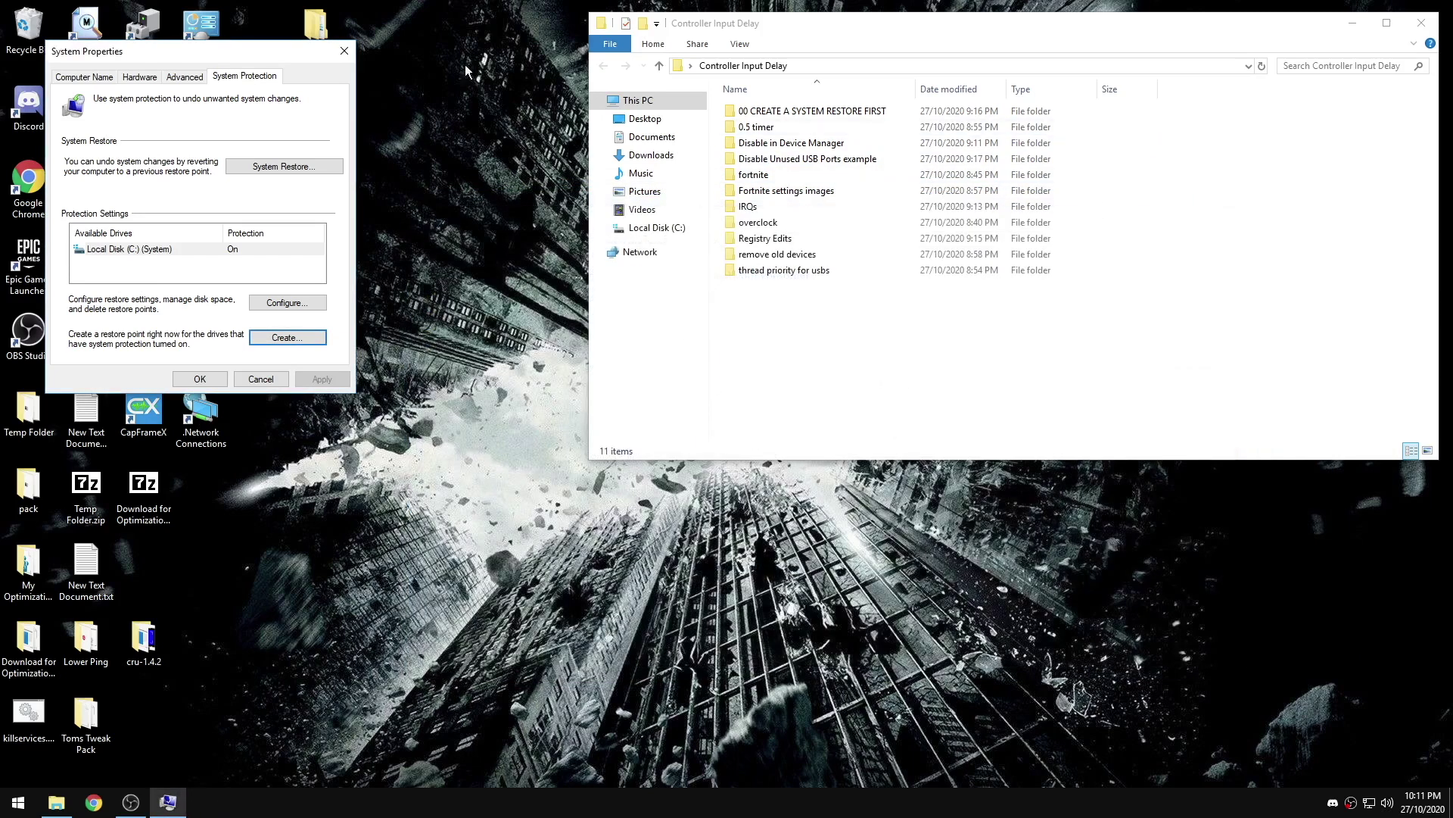
Step: Close System Properties, open the 0.5 timer folder, and view memory usage in Task Manager
left_click(345, 50)
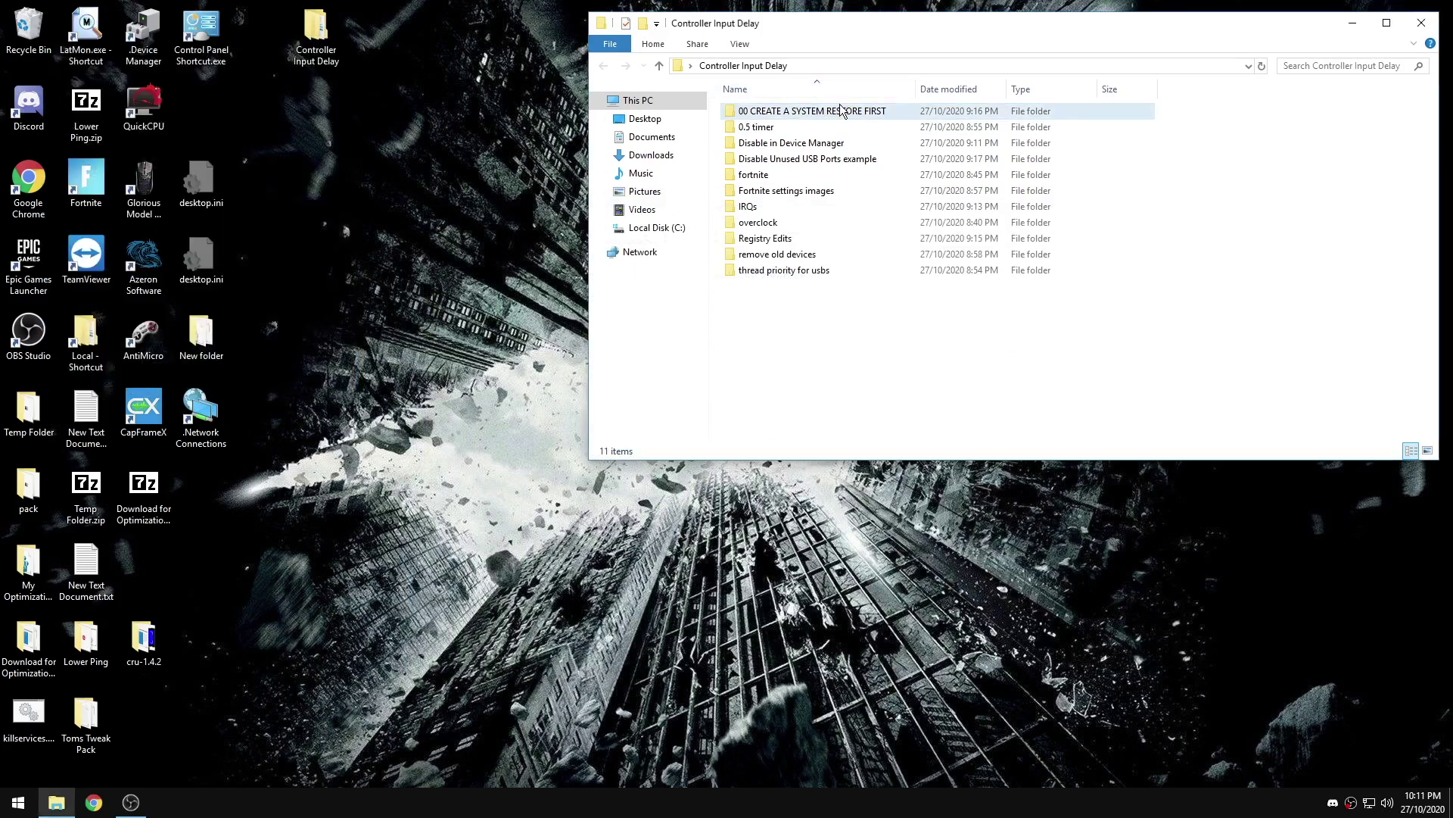
double_click(811, 130)
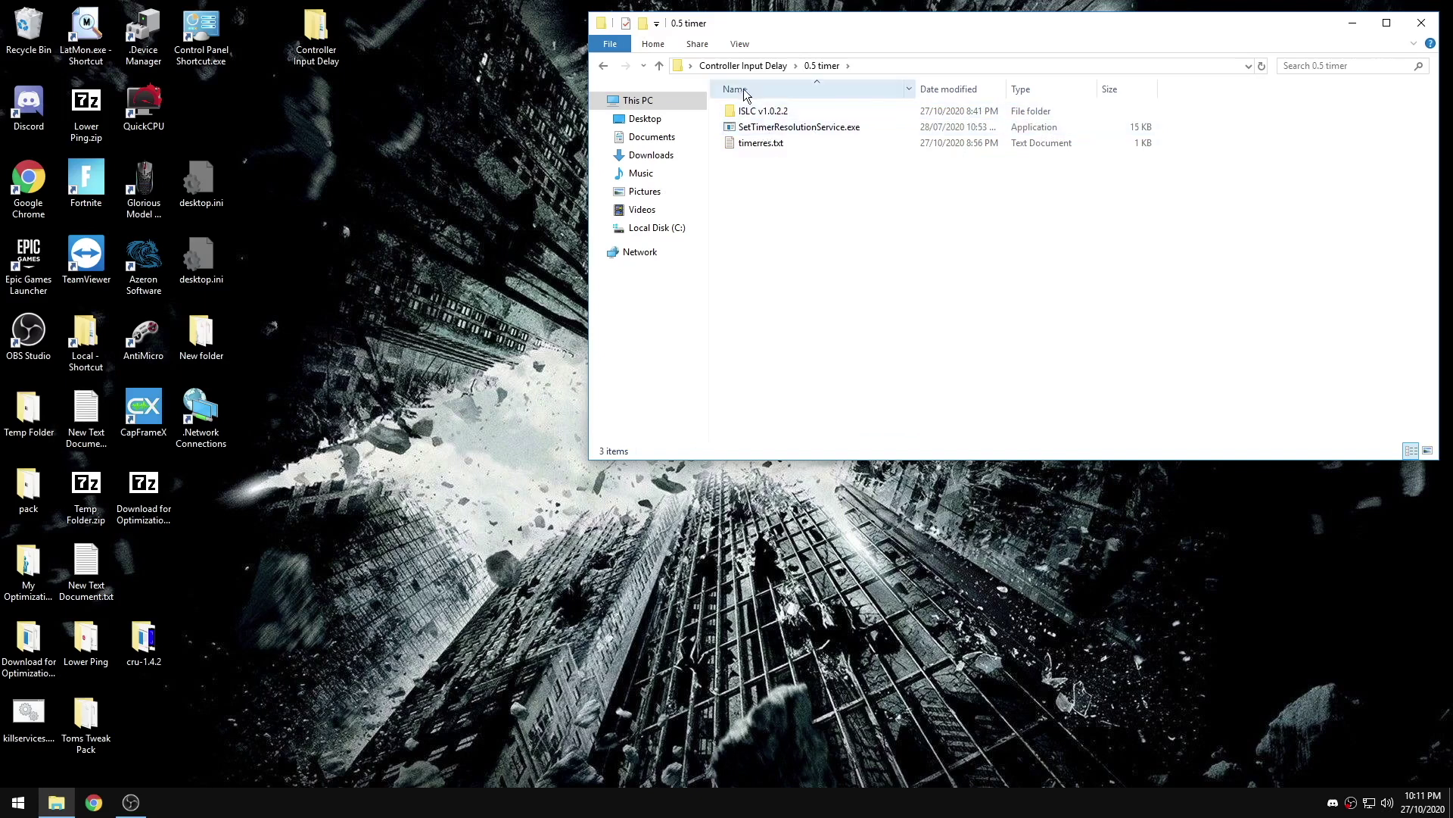
right_click(18, 802)
left_click(55, 645)
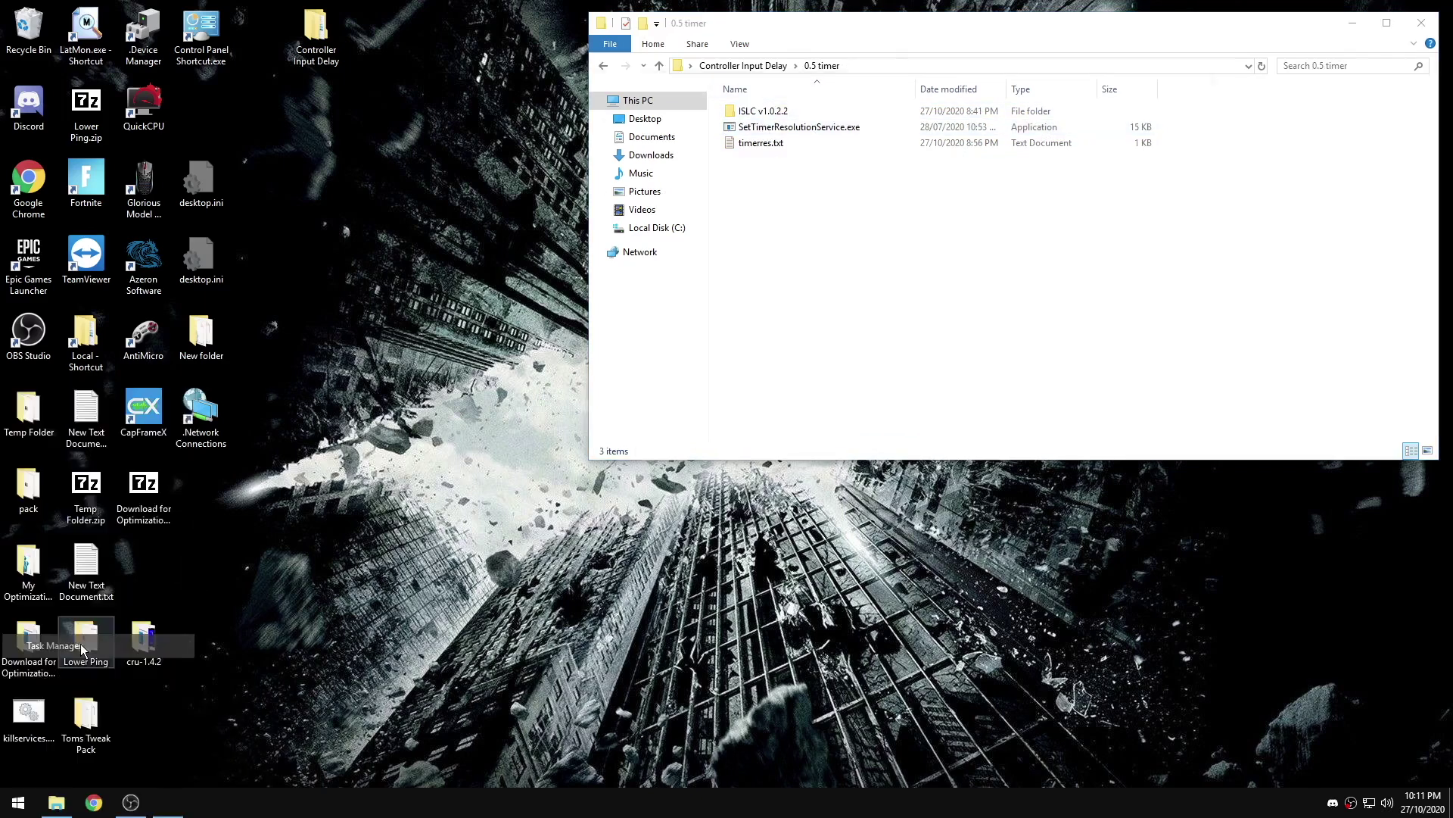
left_click(241, 111)
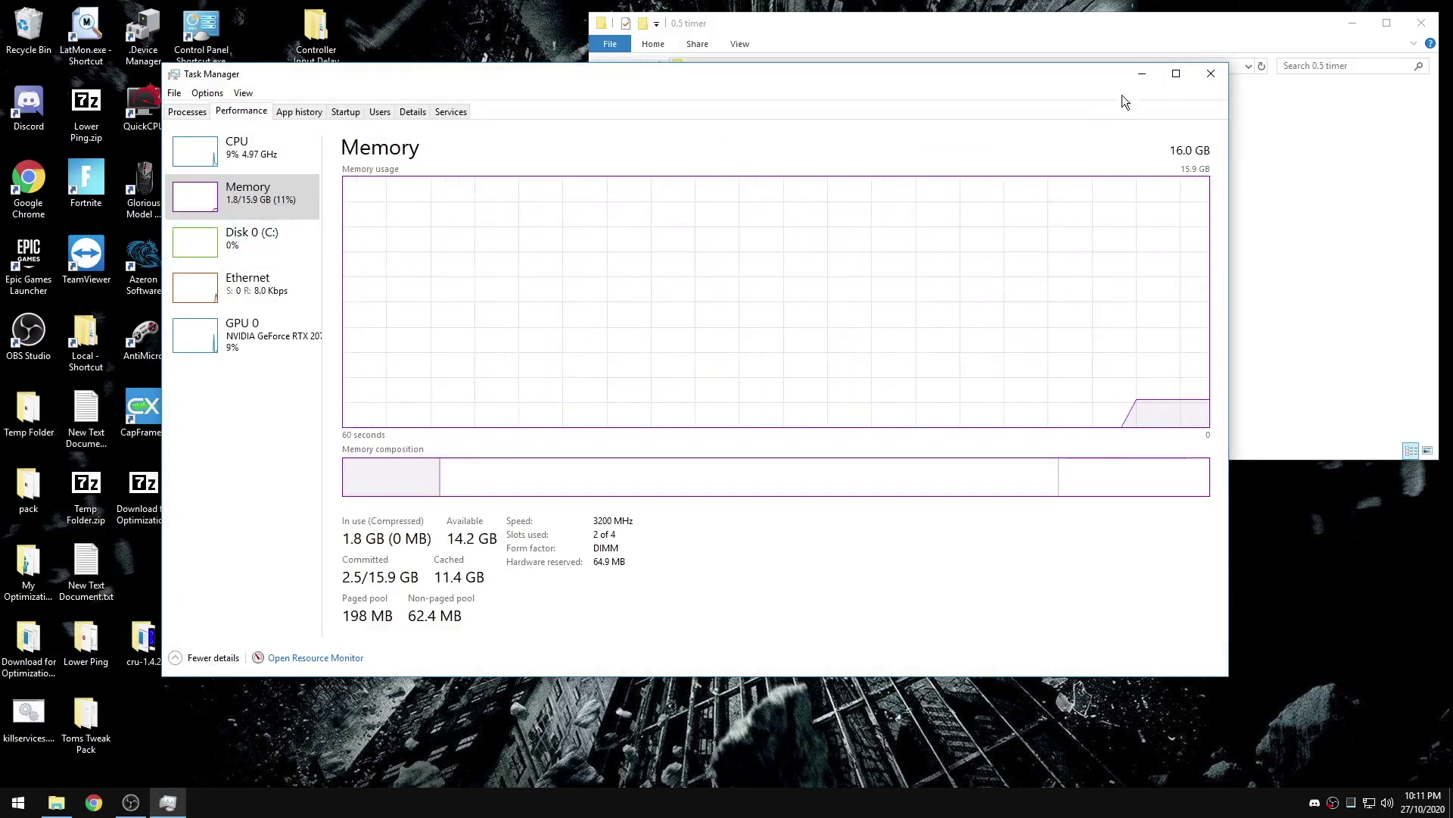
Step: Close Task Manager and launch Intelligent standby list cleaner from the ISLC v1.0.2.2 folder
left_click(1216, 78)
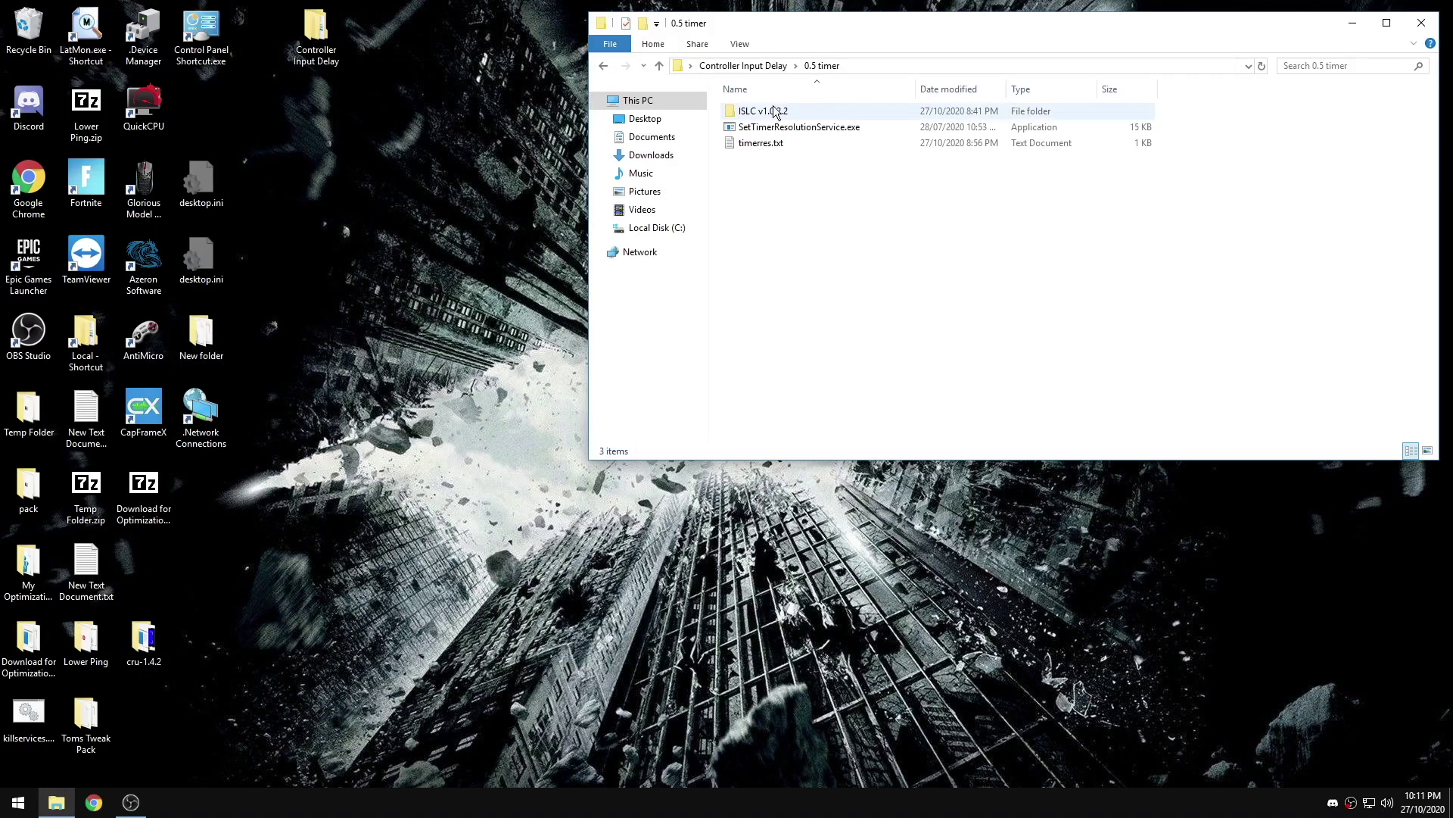
double_click(765, 113)
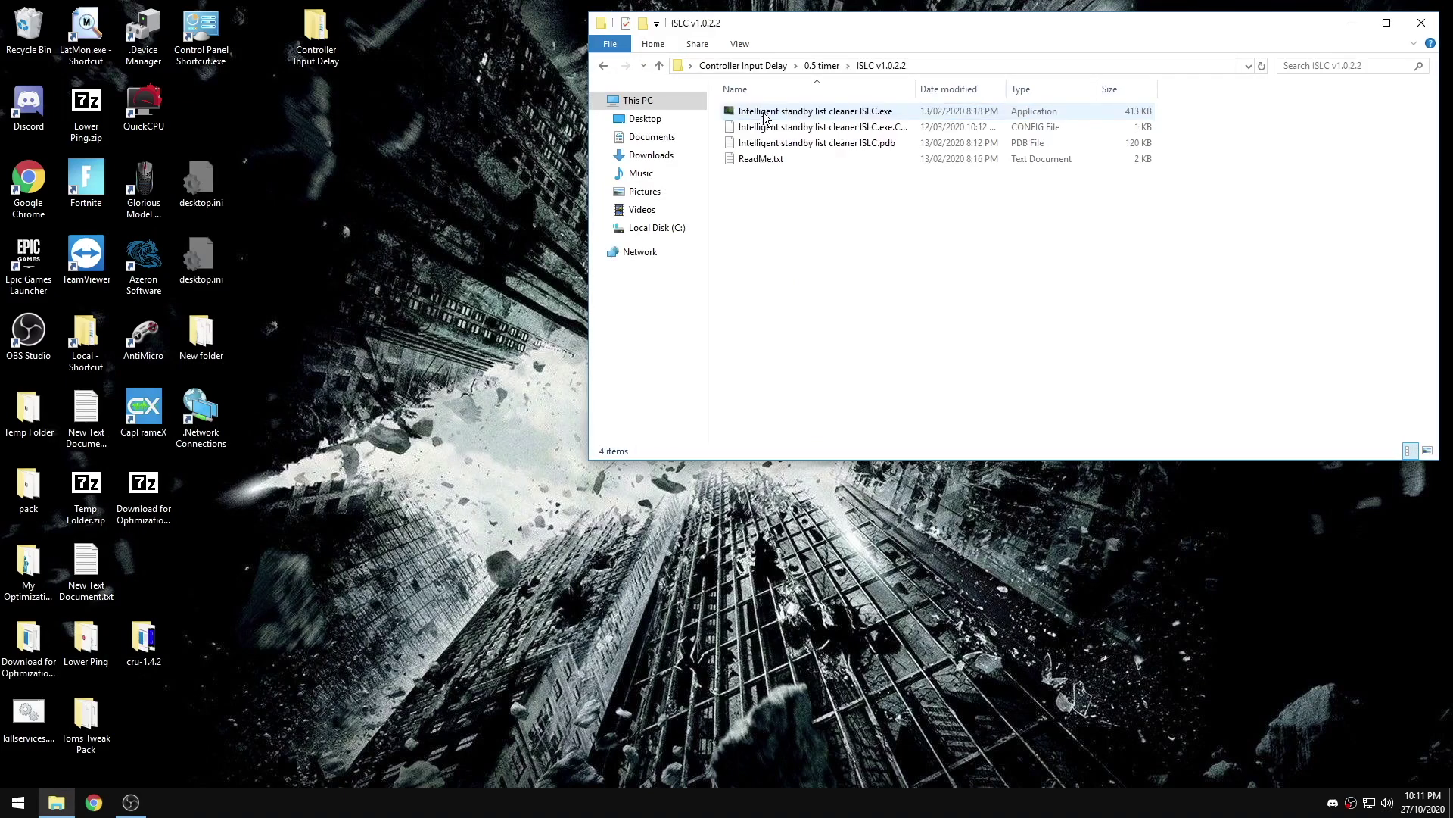
double_click(766, 114)
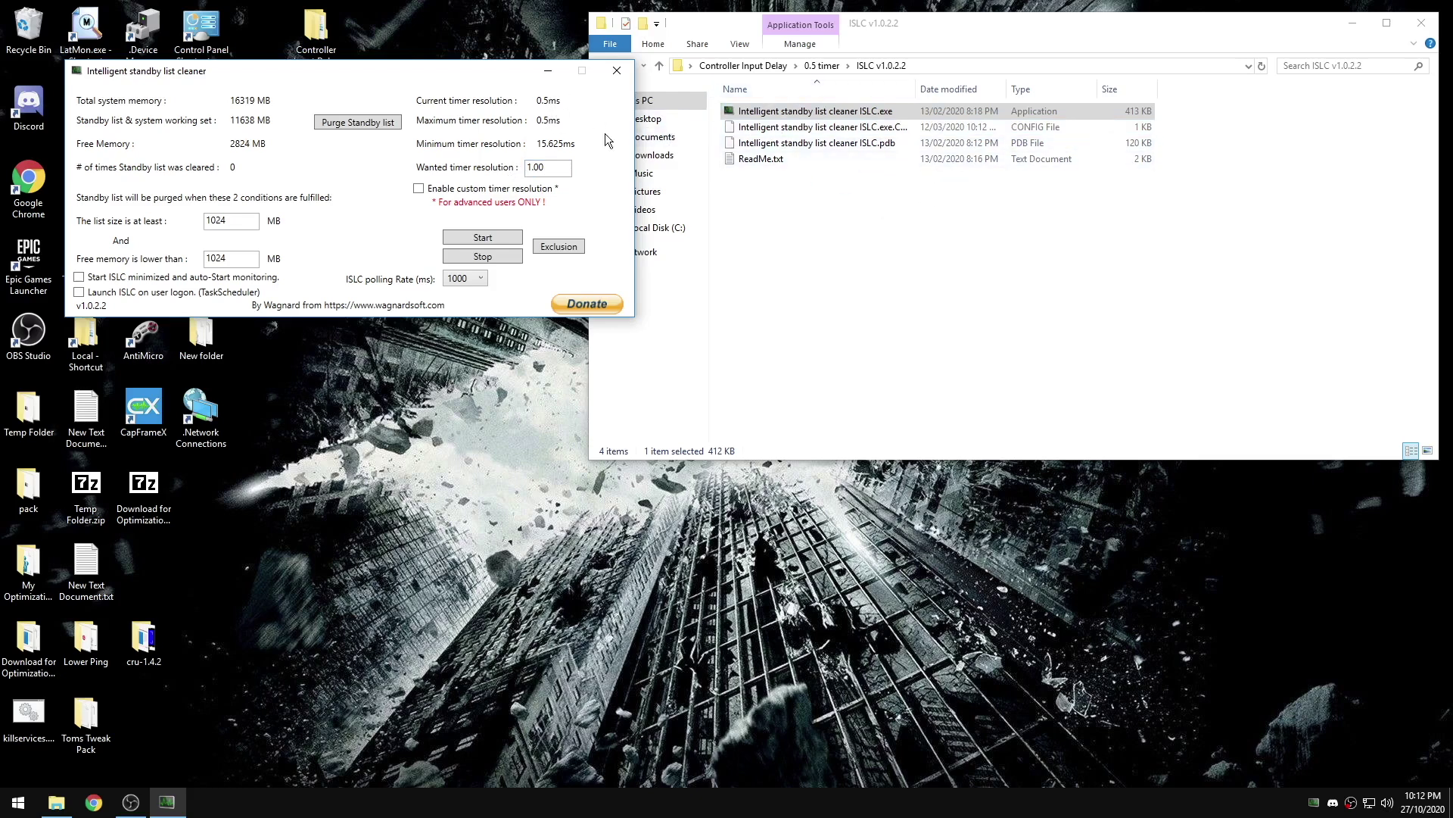
Step: Enable a 0.50 custom timer resolution and set the polling rate to 10000 ms
double_click(536, 167)
type("0.50")
left_click(435, 190)
left_click(465, 279)
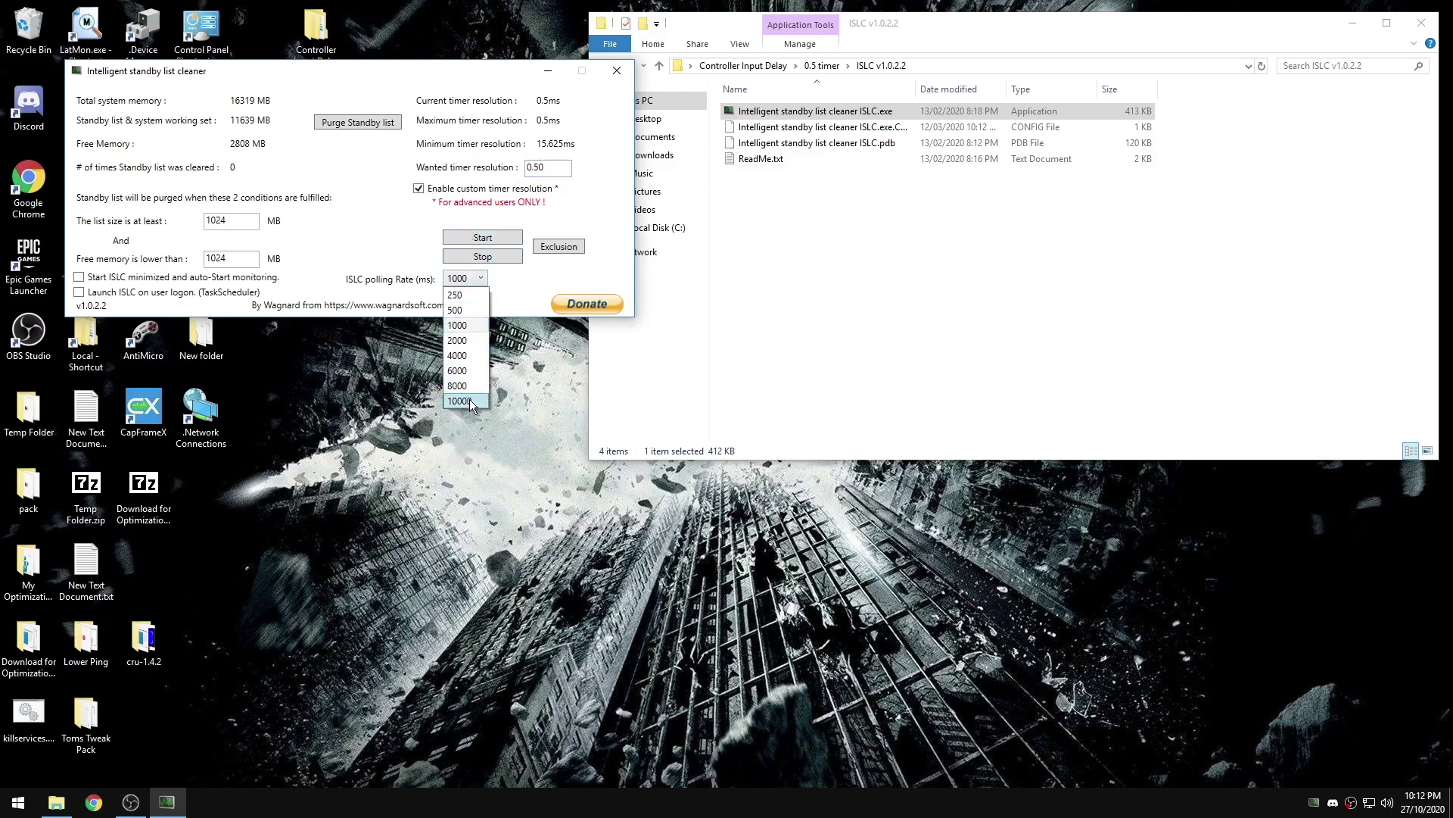
left_click(469, 400)
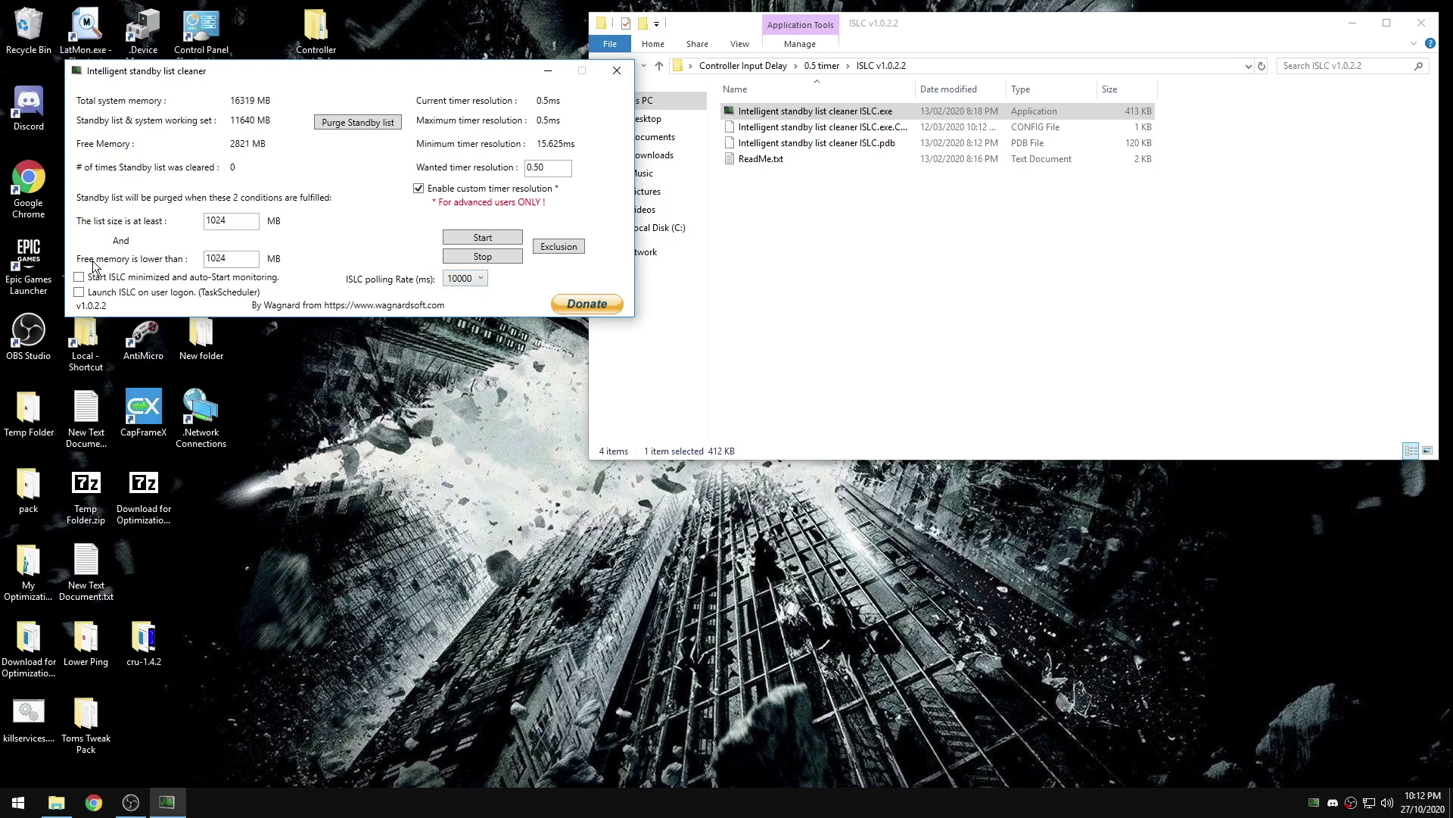
Step: Set the free-memory threshold to 8000 MB, enable Start minimized, start monitoring, and close ISLC
left_click_drag(252, 258, 205, 261)
type("8000")
left_click(80, 277)
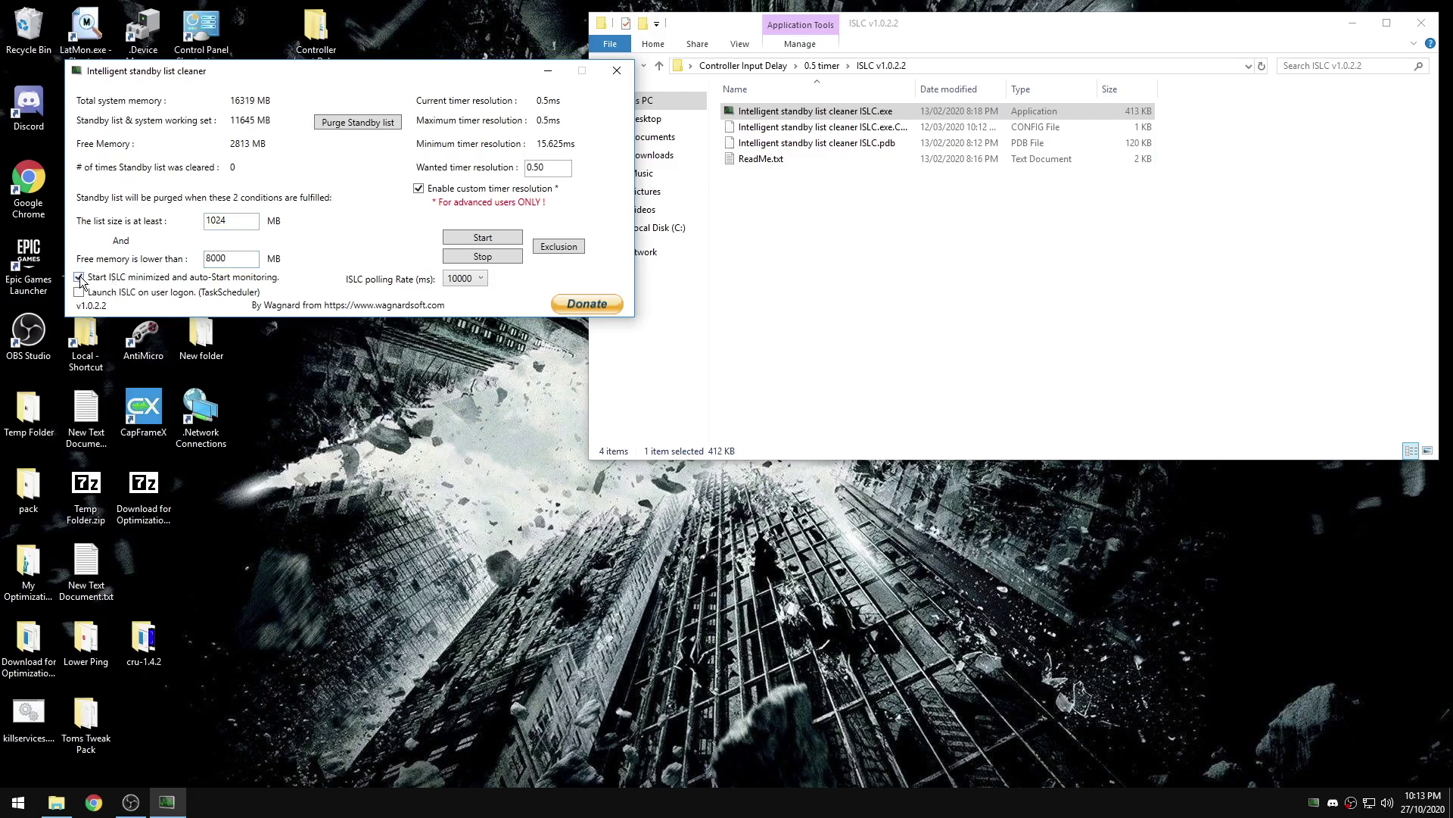
left_click(480, 239)
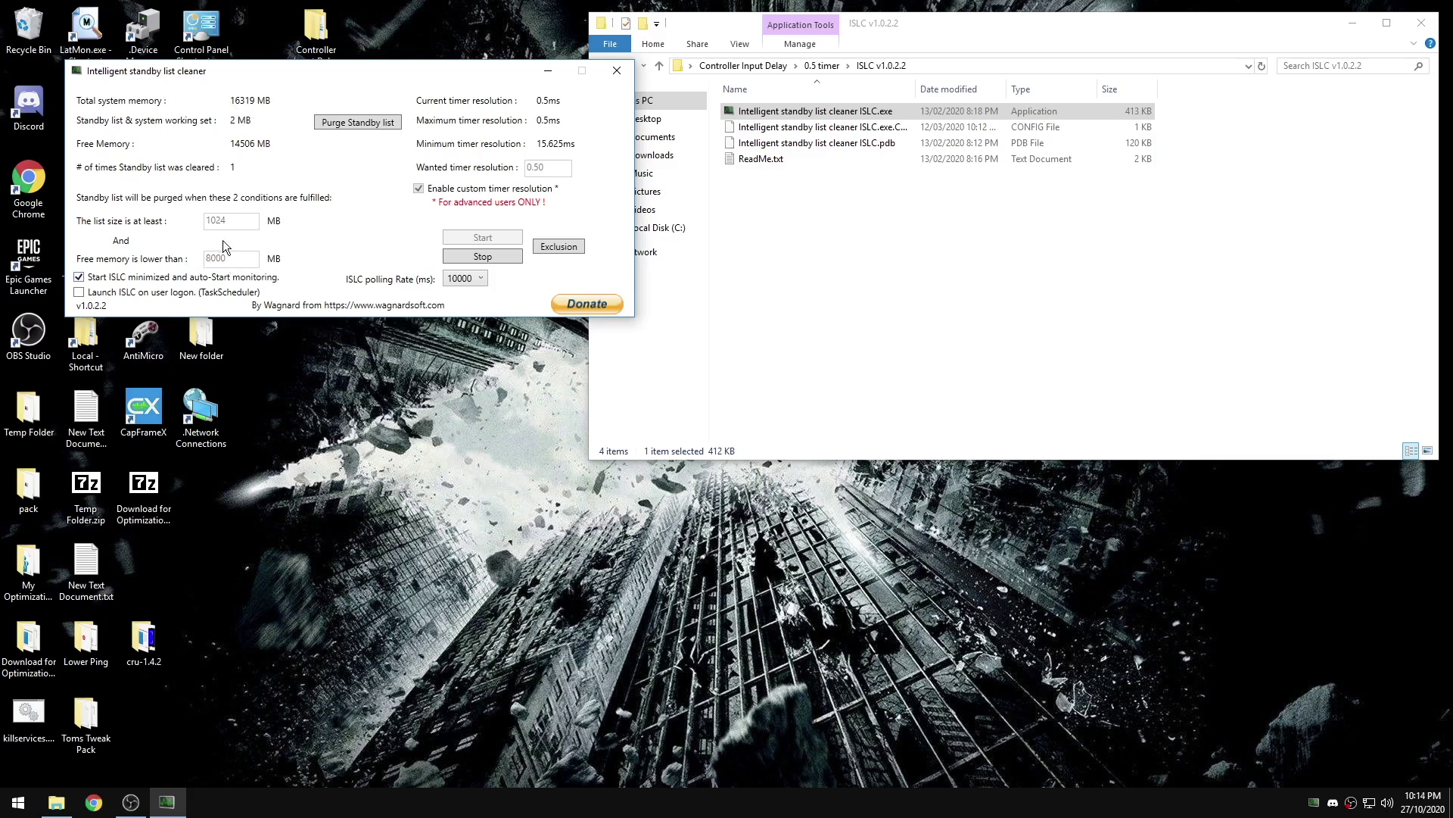
left_click(617, 70)
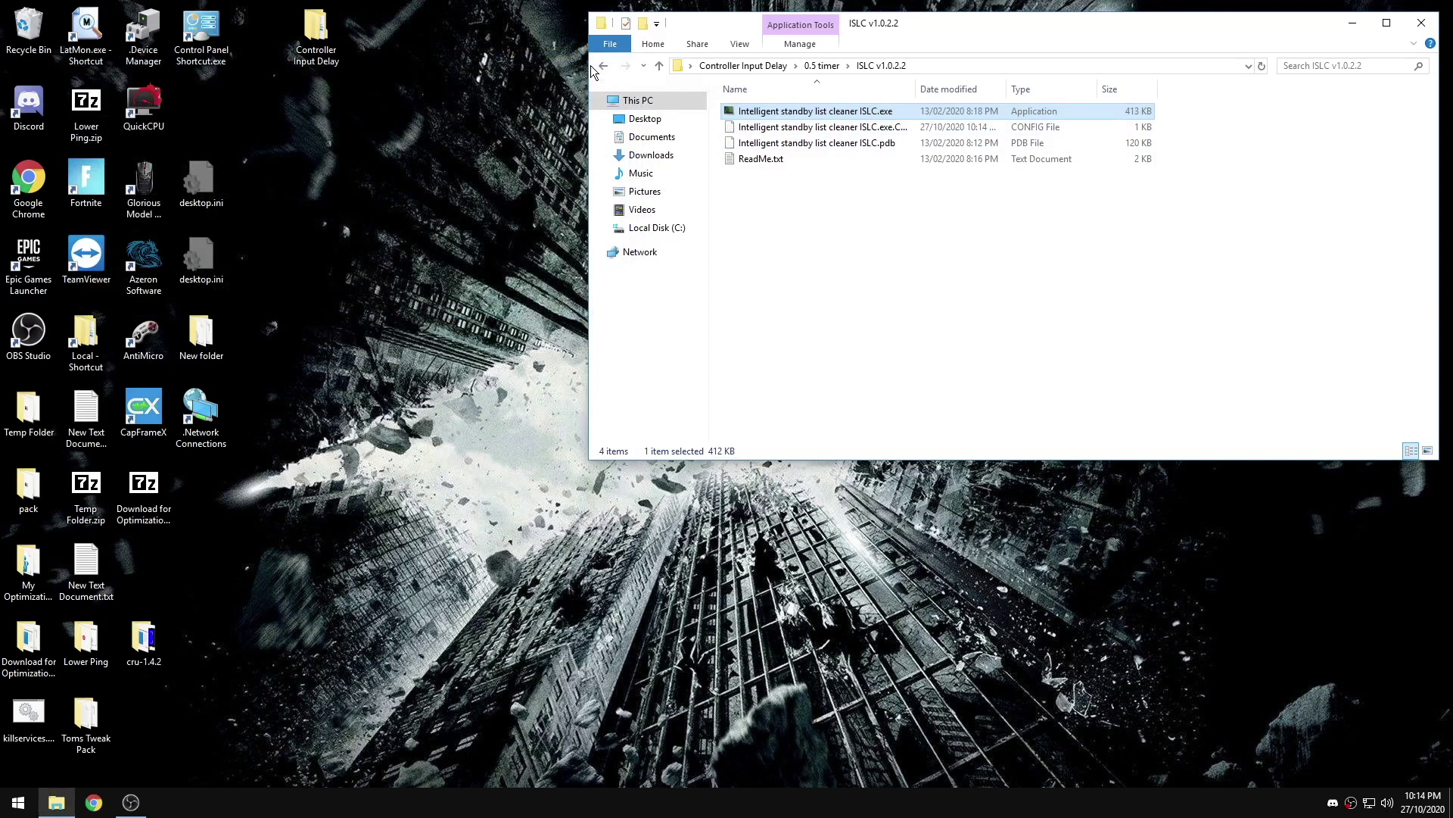
Step: Go back to the 0.5 timer folder, browse Local Disk (C:), then close it
left_click(601, 64)
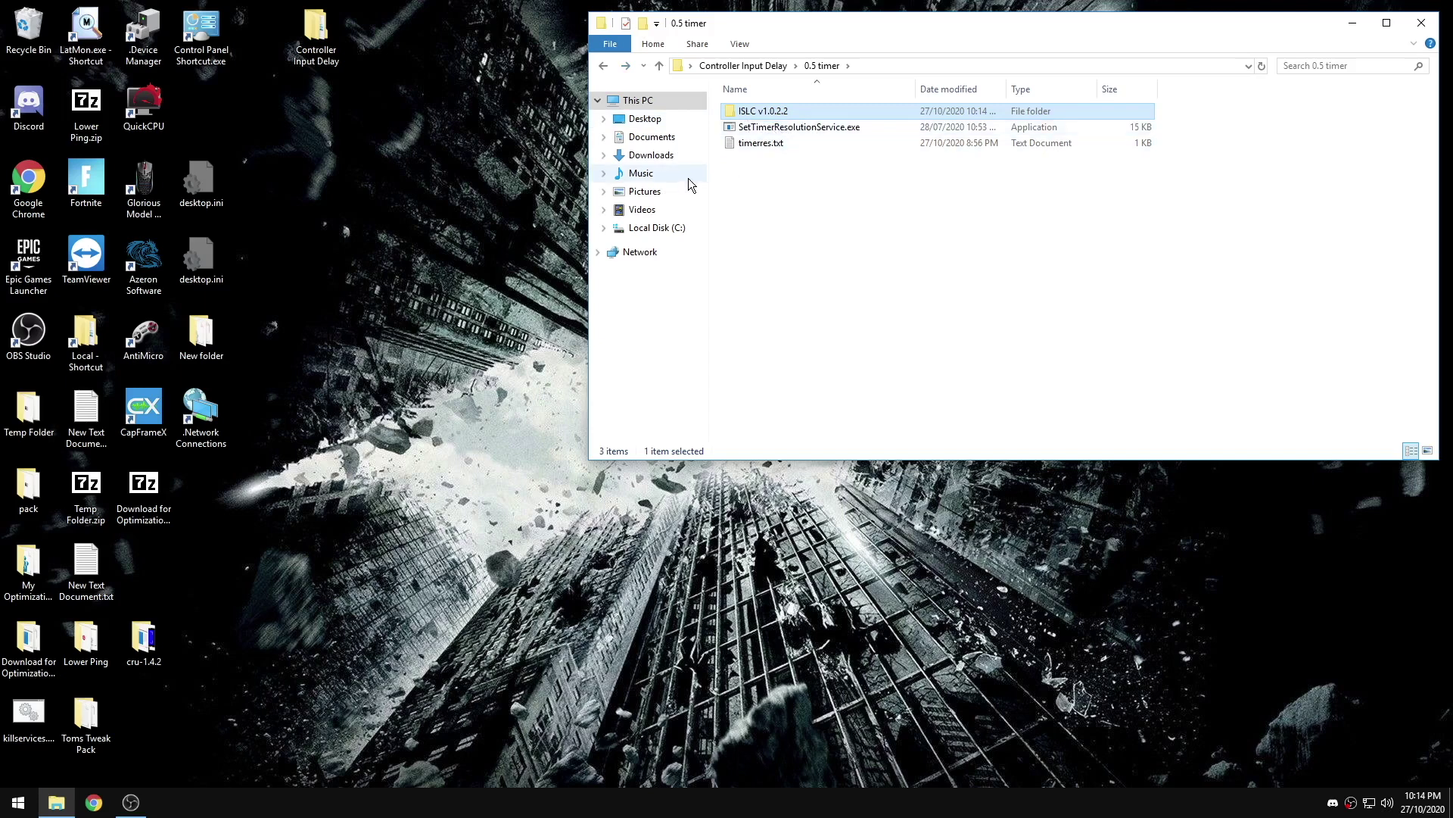
left_click(655, 230)
scroll(764, 253, "down", 4)
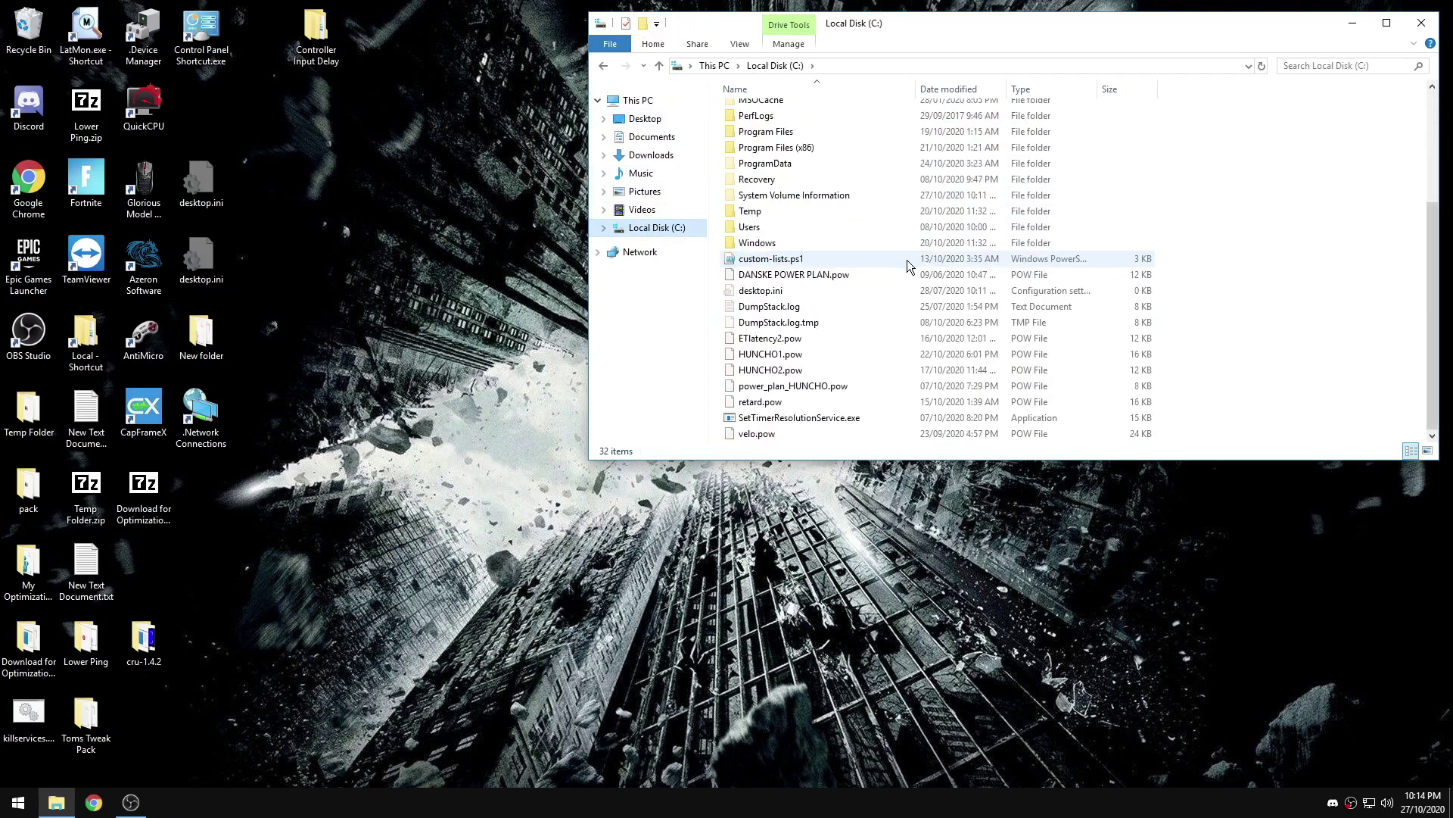
key("ctrl+w")
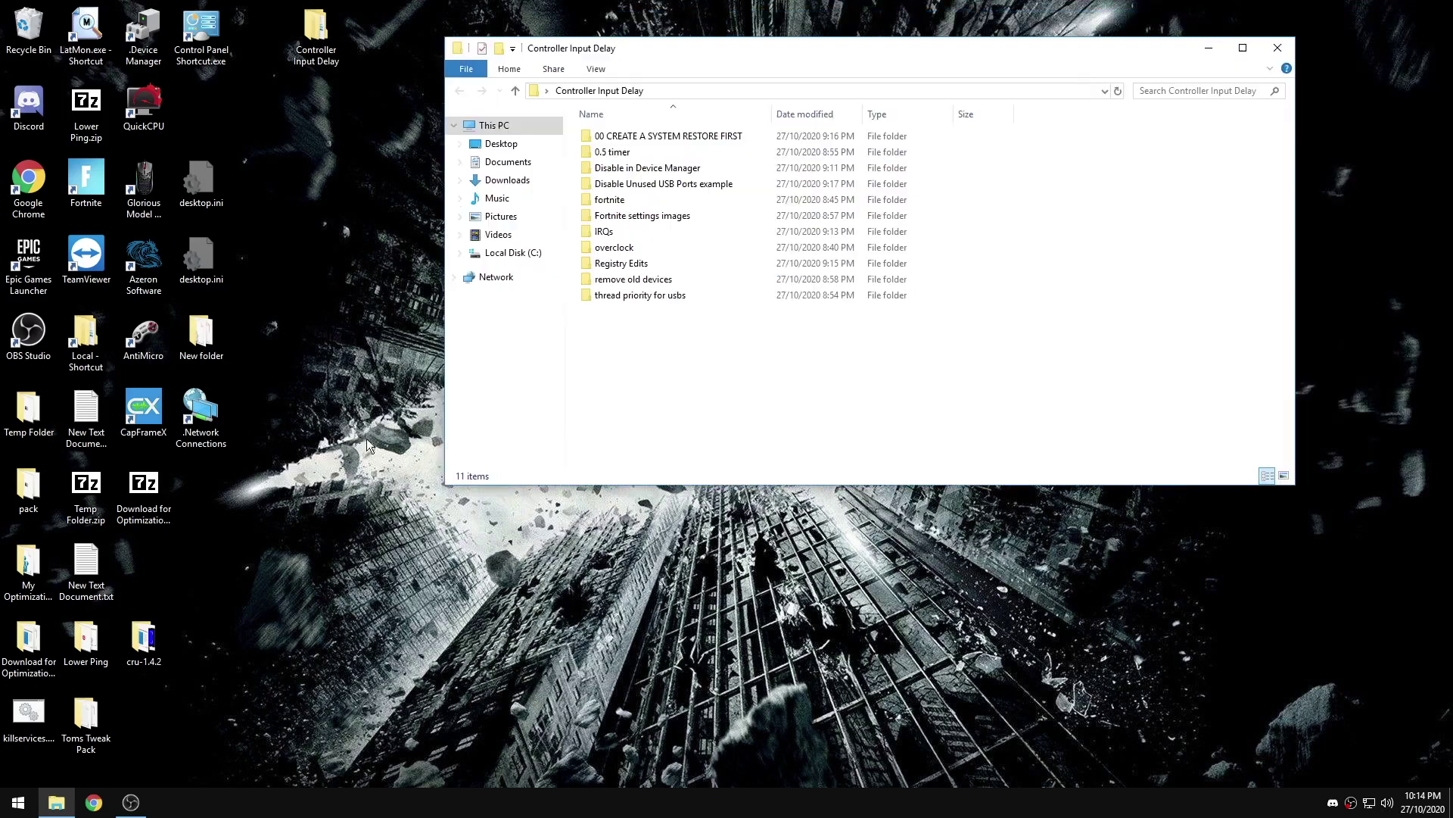
Step: Open an administrator Command Prompt, plus a second console via Run with cmd
right_click(17, 802)
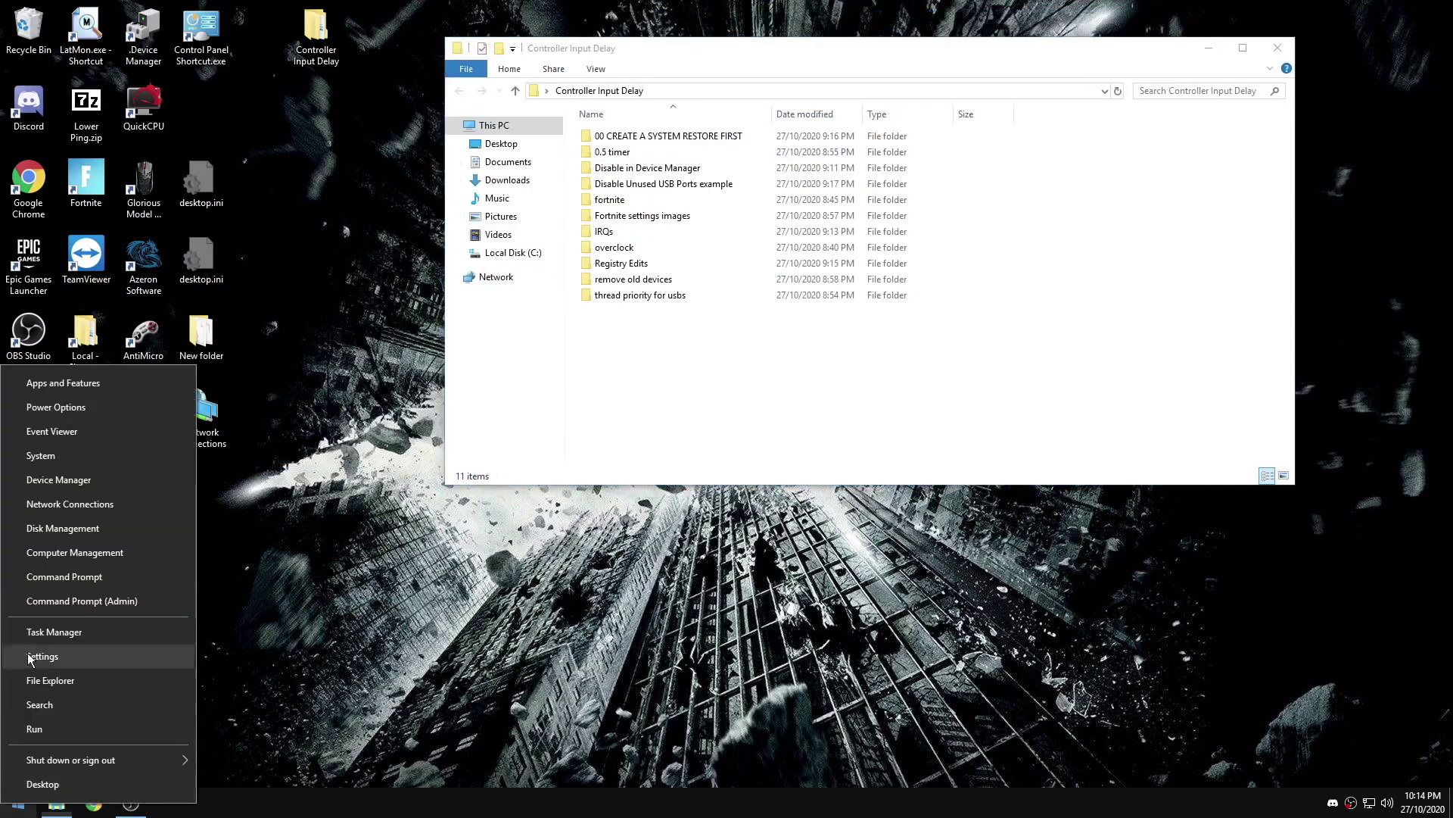
left_click(110, 600)
right_click(17, 802)
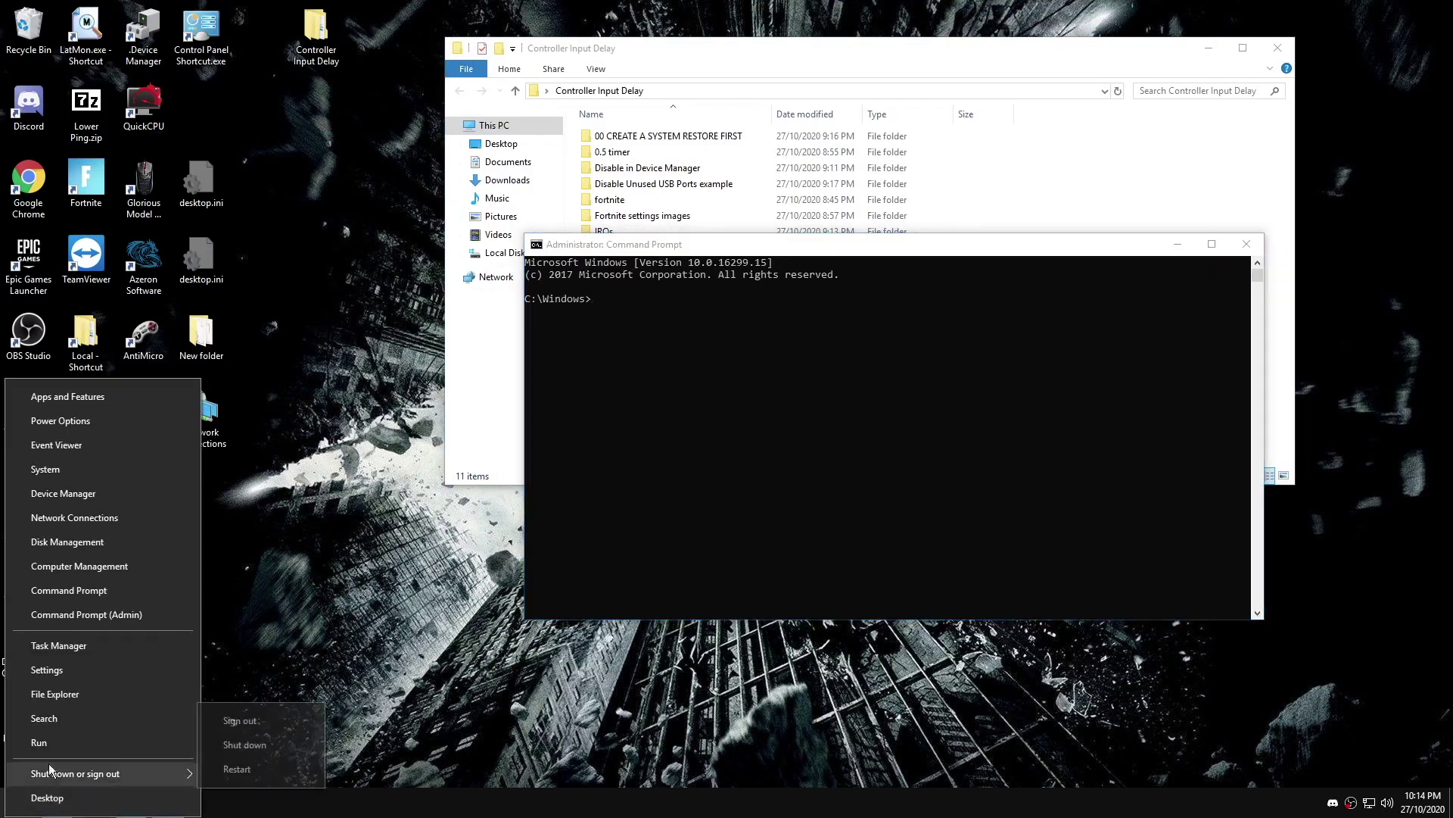
left_click(45, 728)
type("cmd")
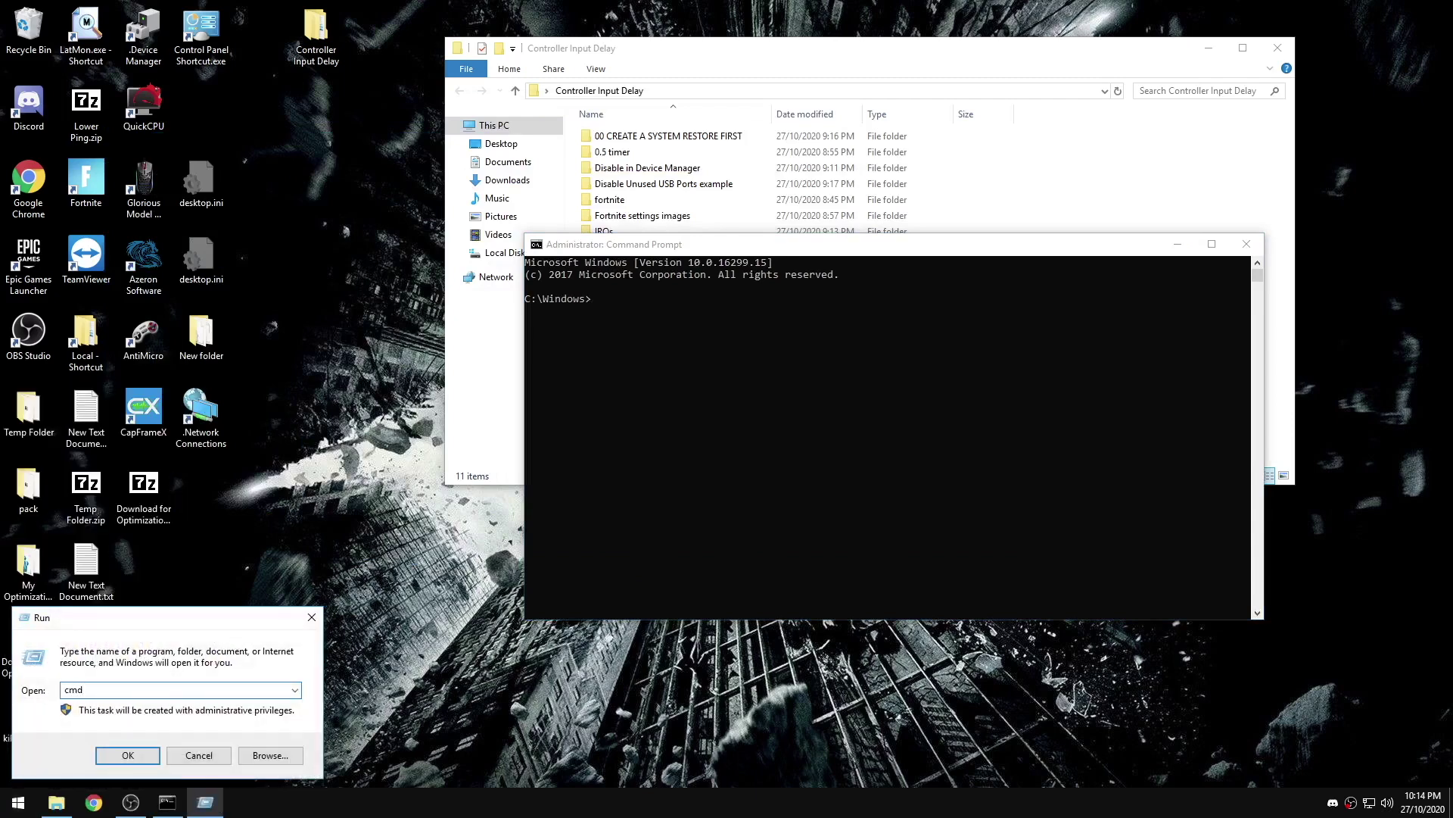
key("Return")
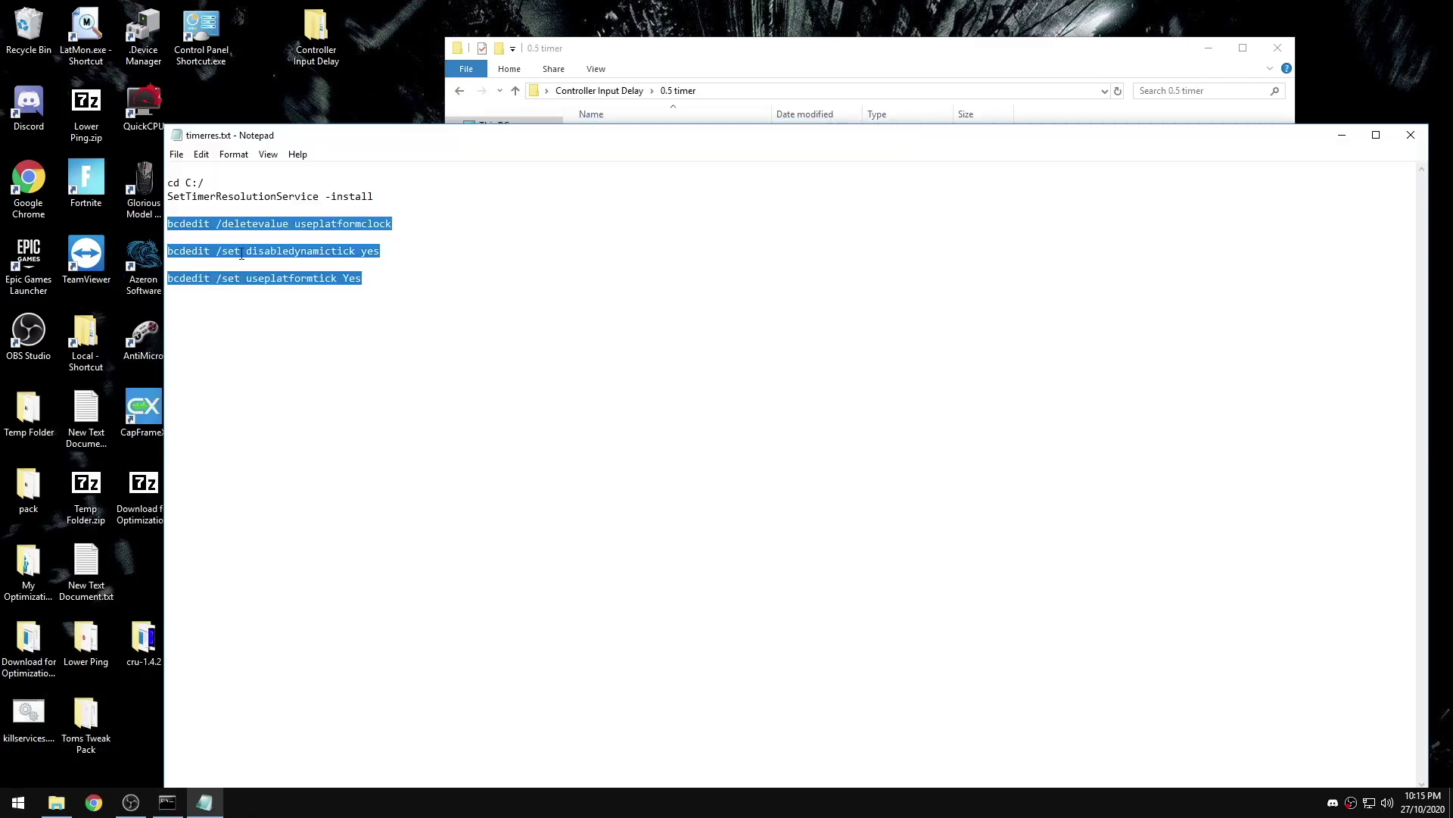
Step: Paste and run the three bcdedit commands from timerres.txt in the administrator Command Prompt
left_click_drag(415, 286, 168, 226)
left_click_drag(1176, 140, 860, 277)
left_click(1203, 523)
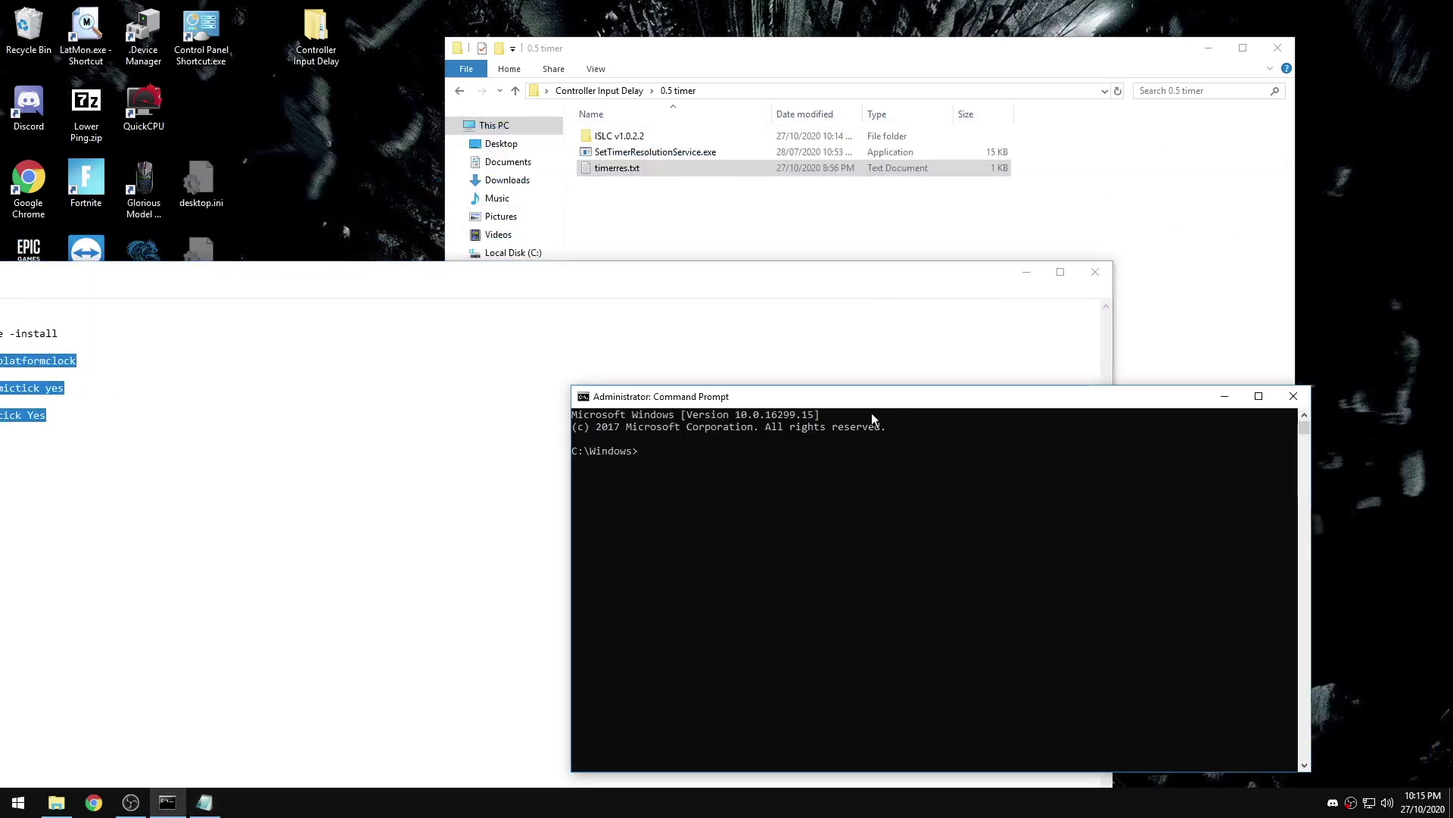
right_click(874, 420)
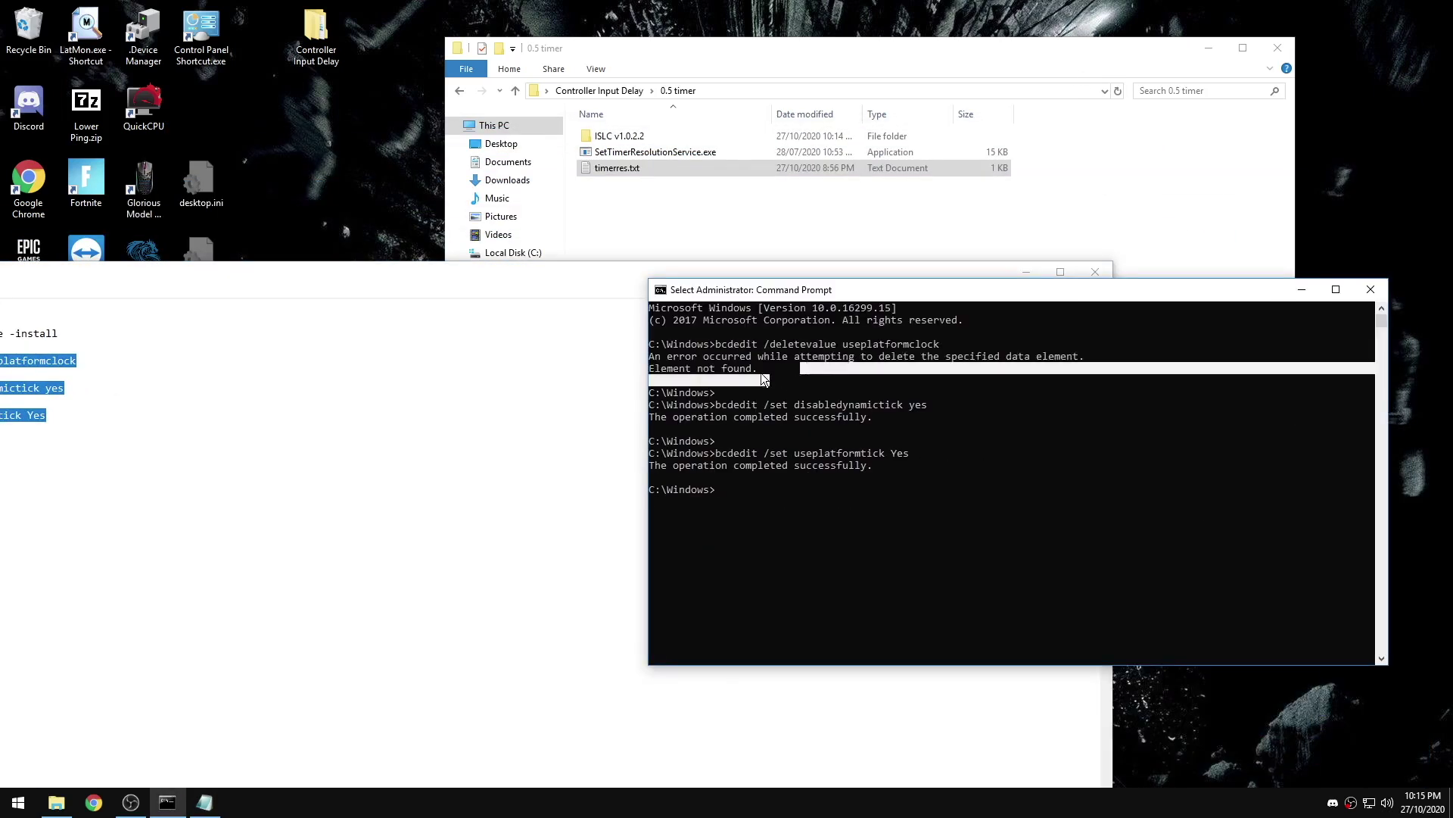
left_click(700, 355)
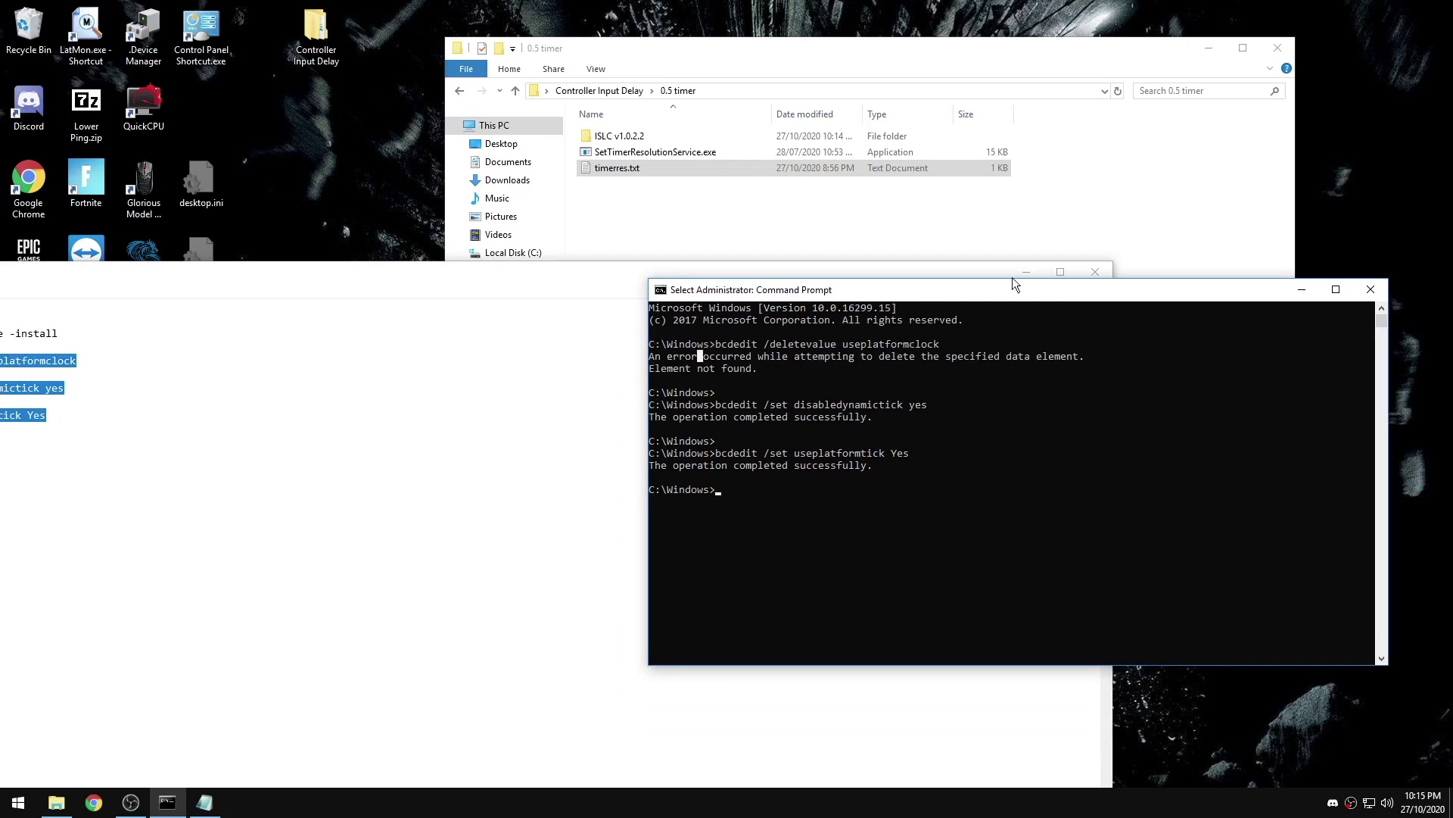
Step: Paste and run the cd C:/ and SetTimerResolutionService -install lines in the console
left_click_drag(997, 373, 651, 368)
left_click_drag(289, 188, 69, 178)
key("super+c")
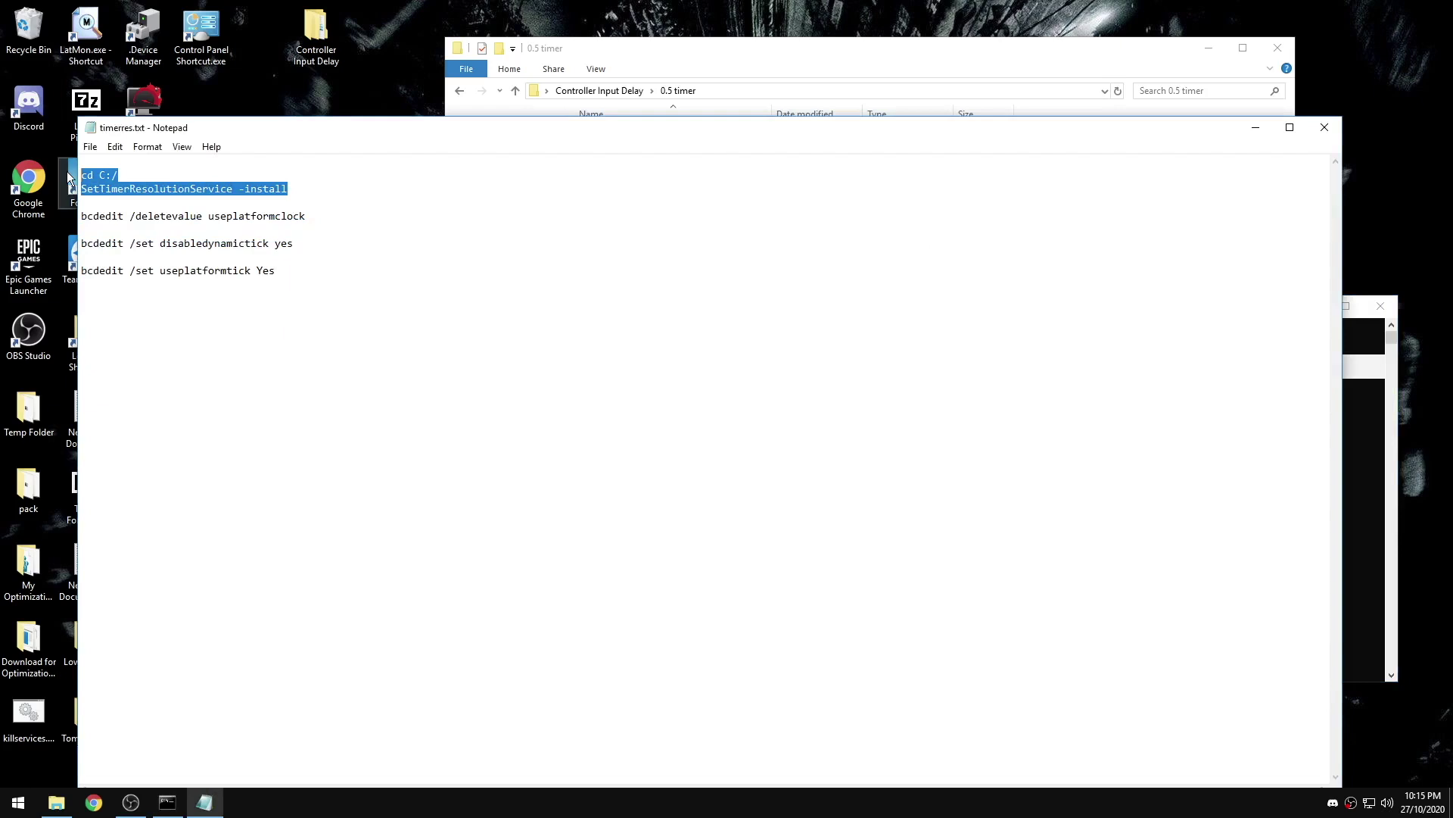
left_click(1357, 415)
right_click(739, 518)
key("Return")
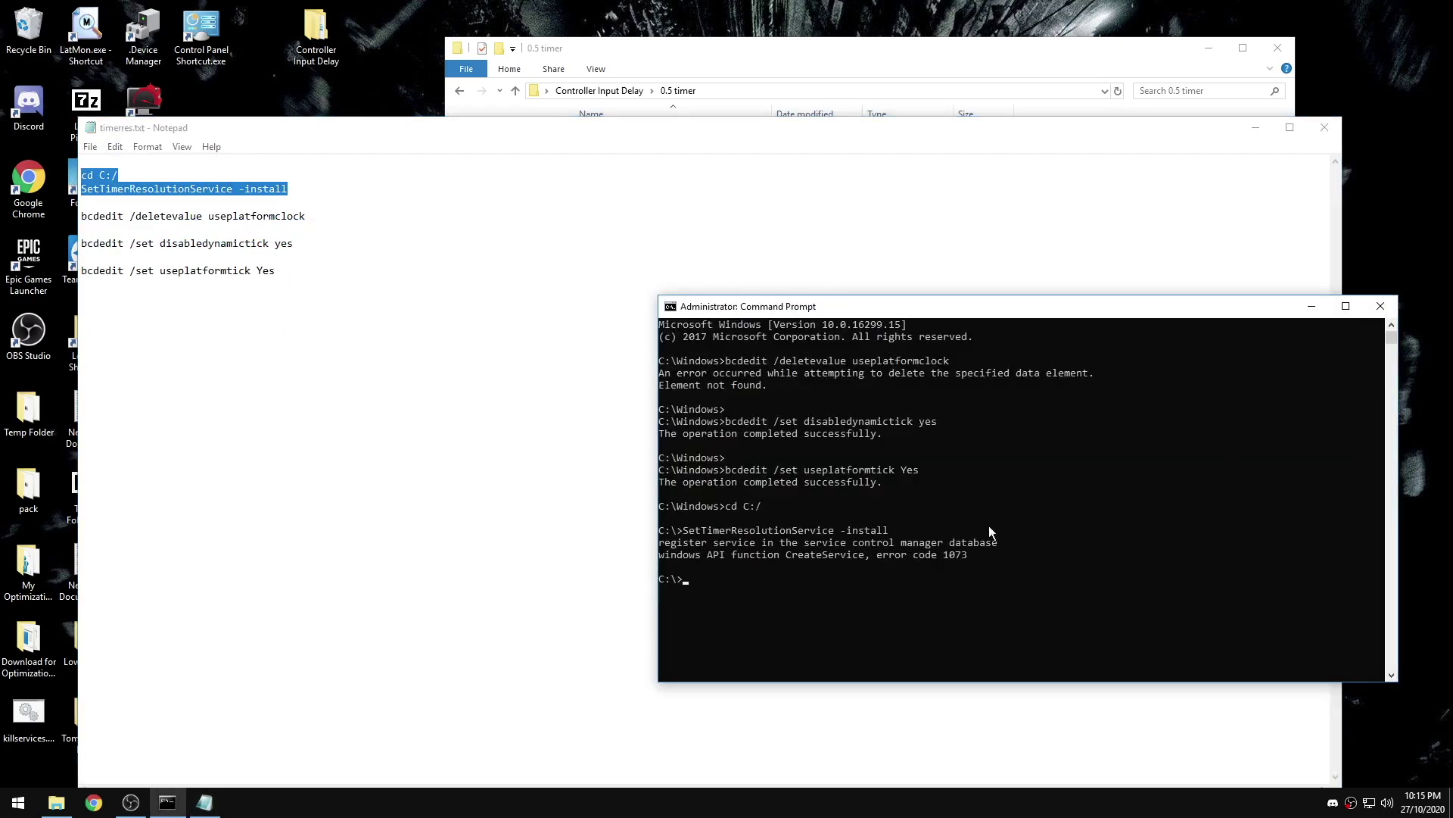
Step: Select the install error 1073 output, then close Command Prompt and Notepad
left_click_drag(1045, 557, 662, 534)
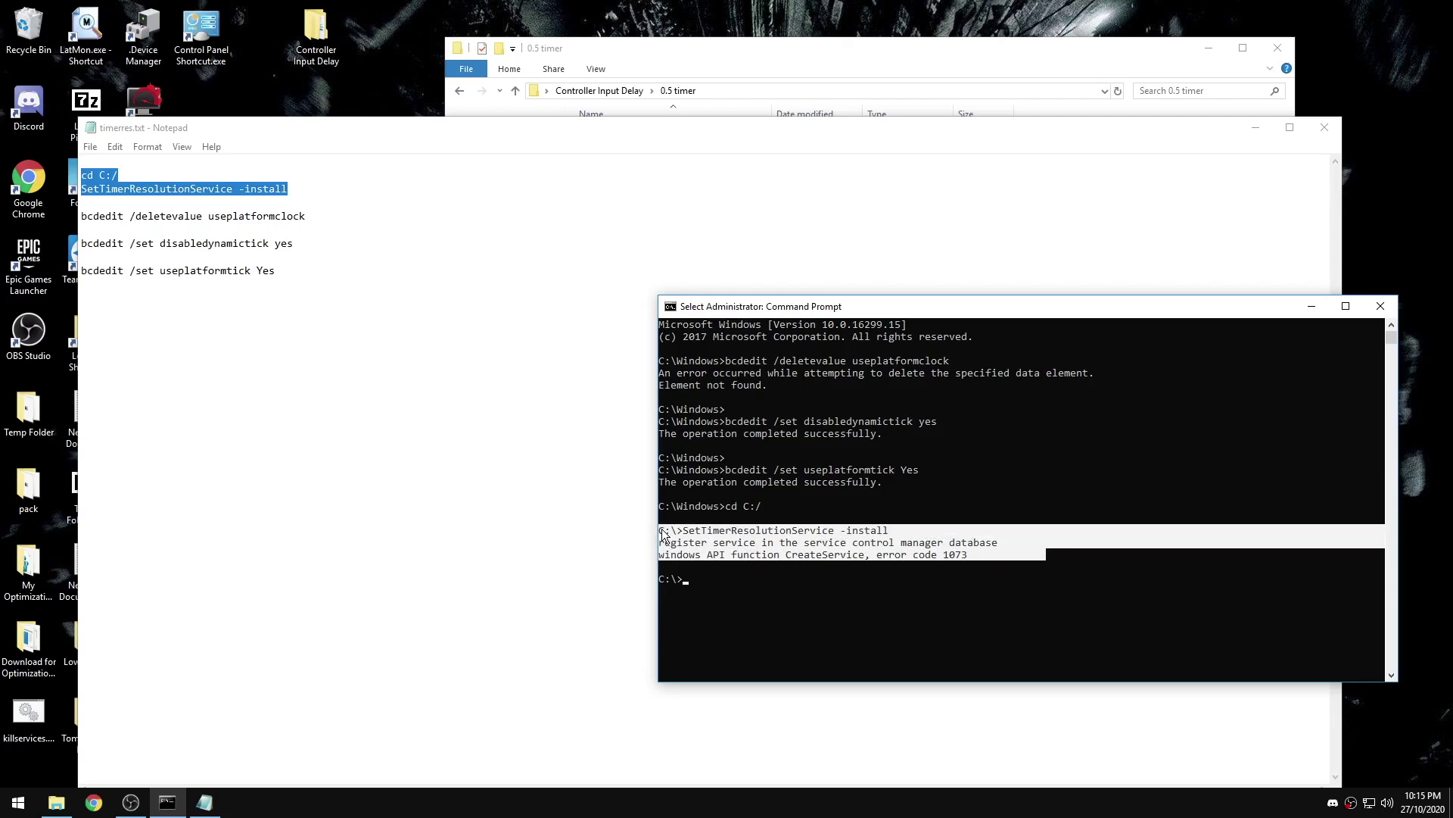
left_click(1381, 306)
left_click(1324, 127)
key("super+x")
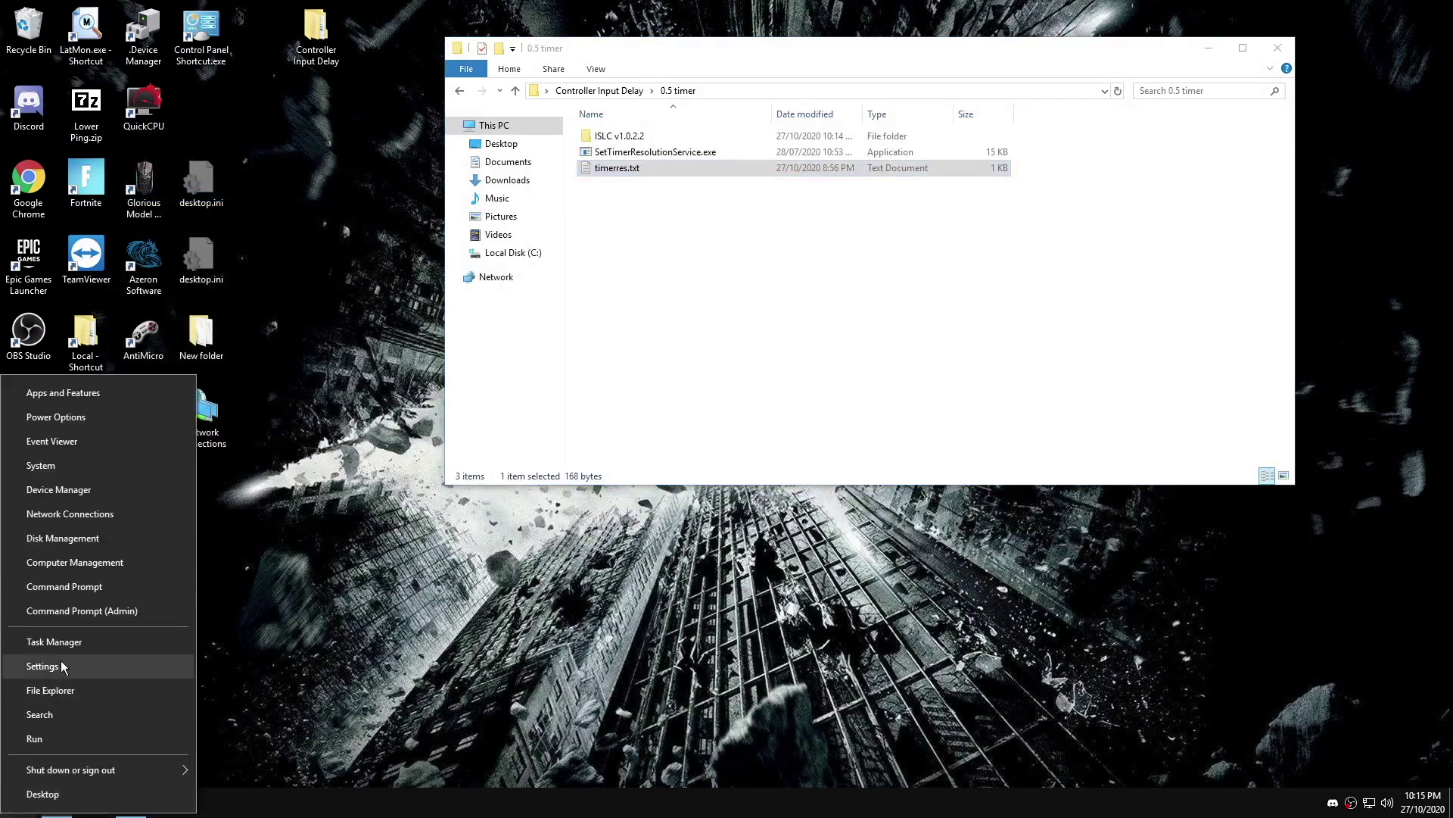
Step: Open the Services console from Task Manager and bring up actions for the Set Timer Resolution service
left_click(61, 642)
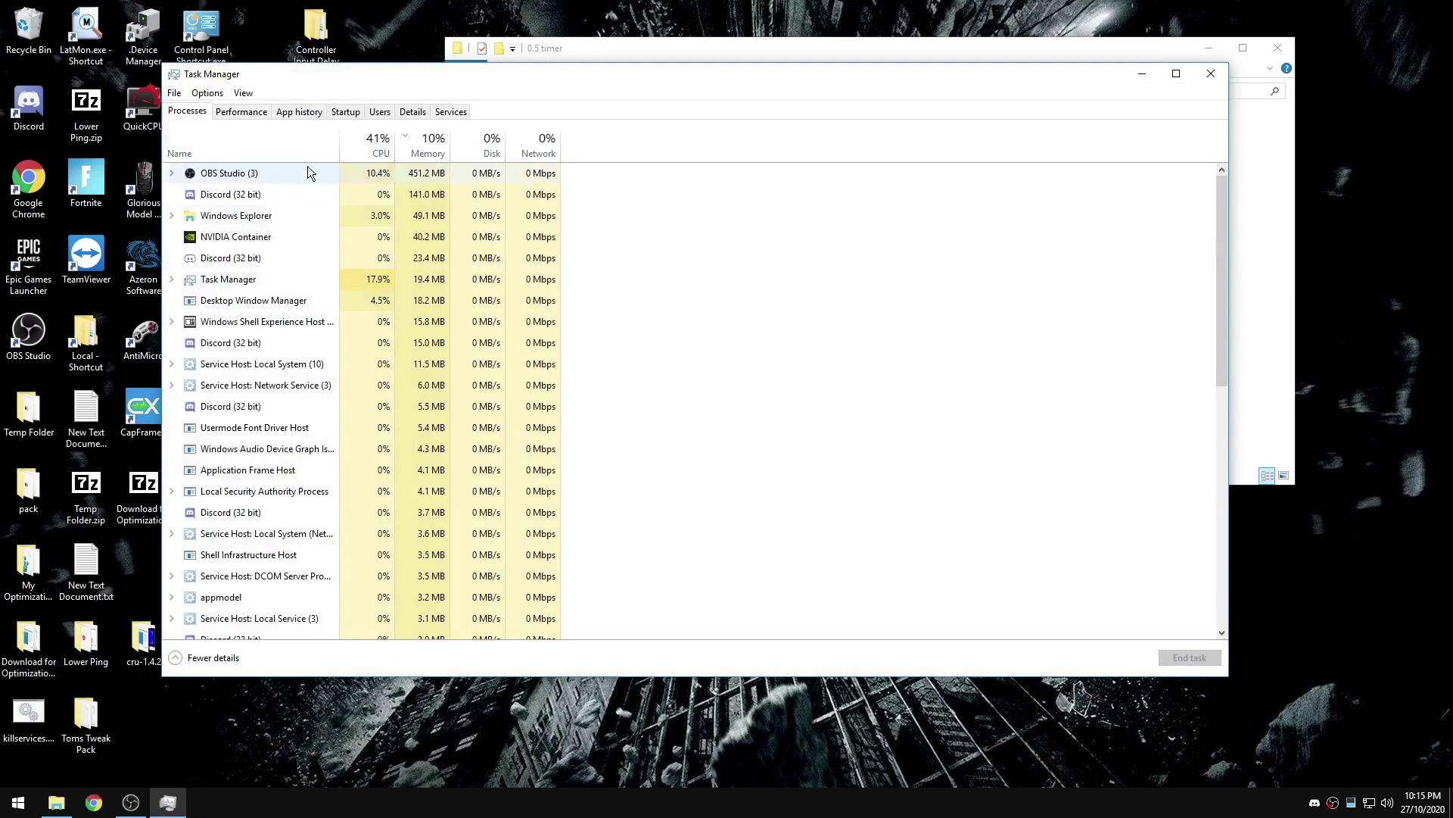
left_click(451, 111)
left_click(292, 658)
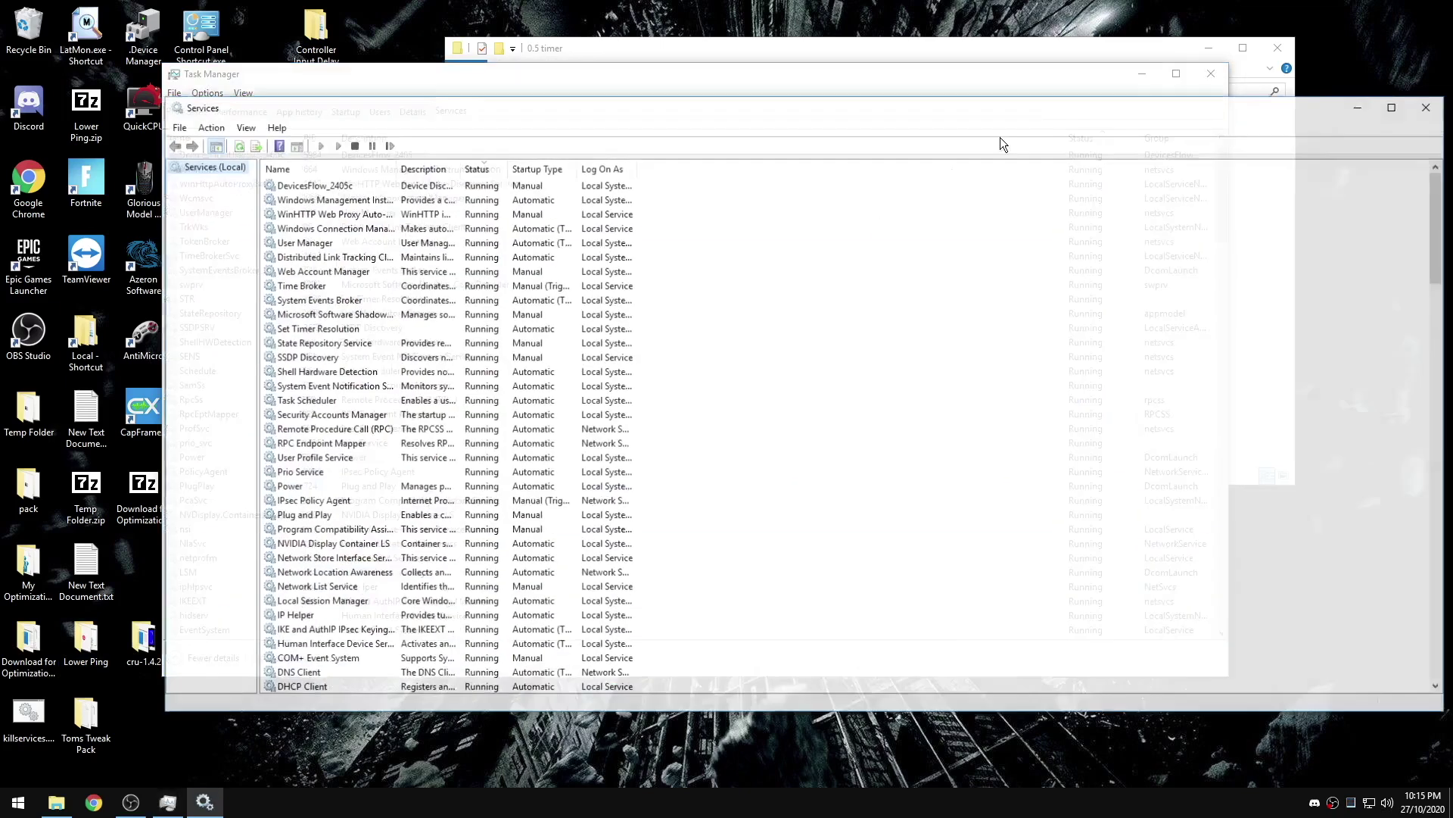
left_click(313, 616)
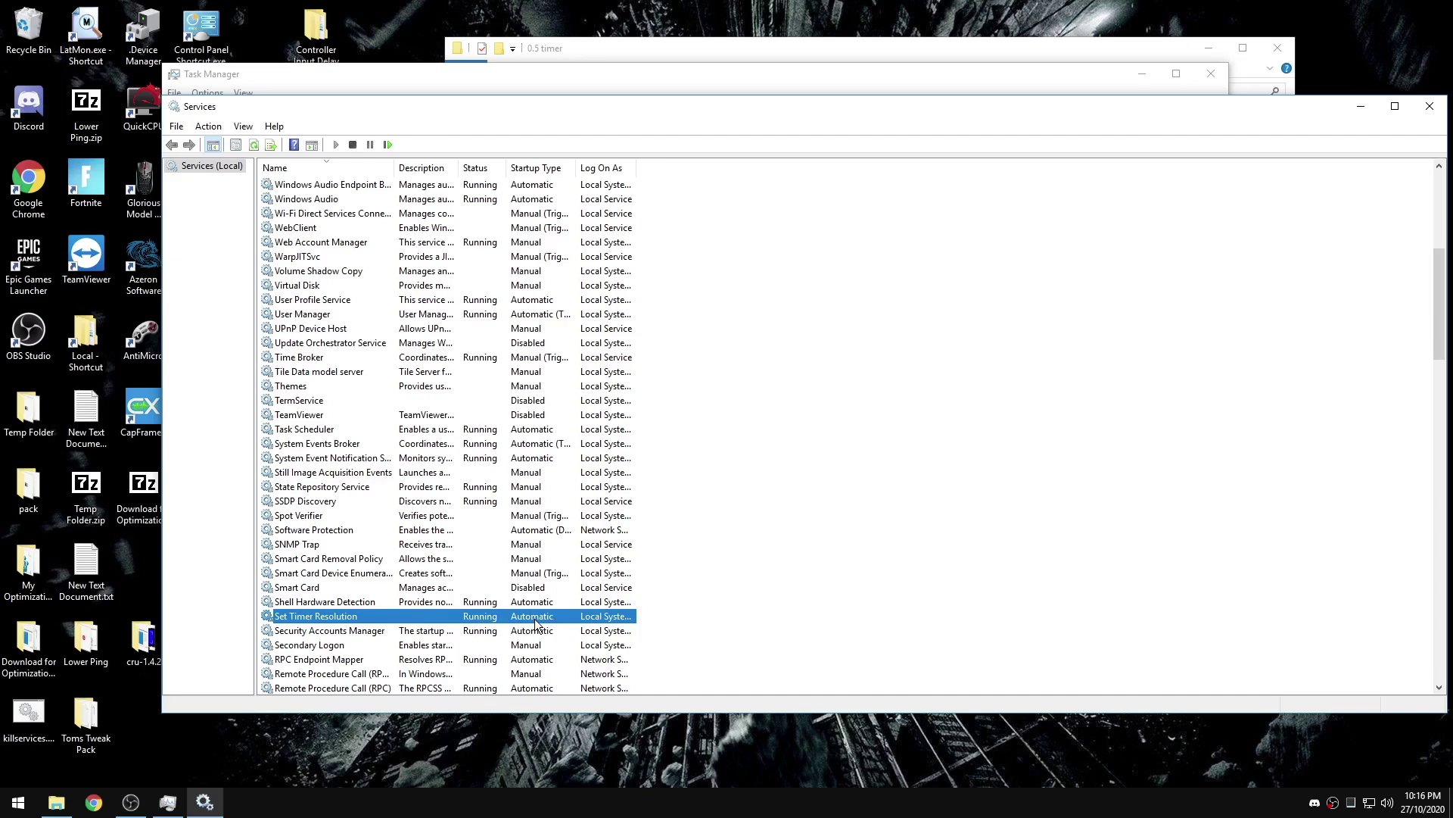
right_click(345, 617)
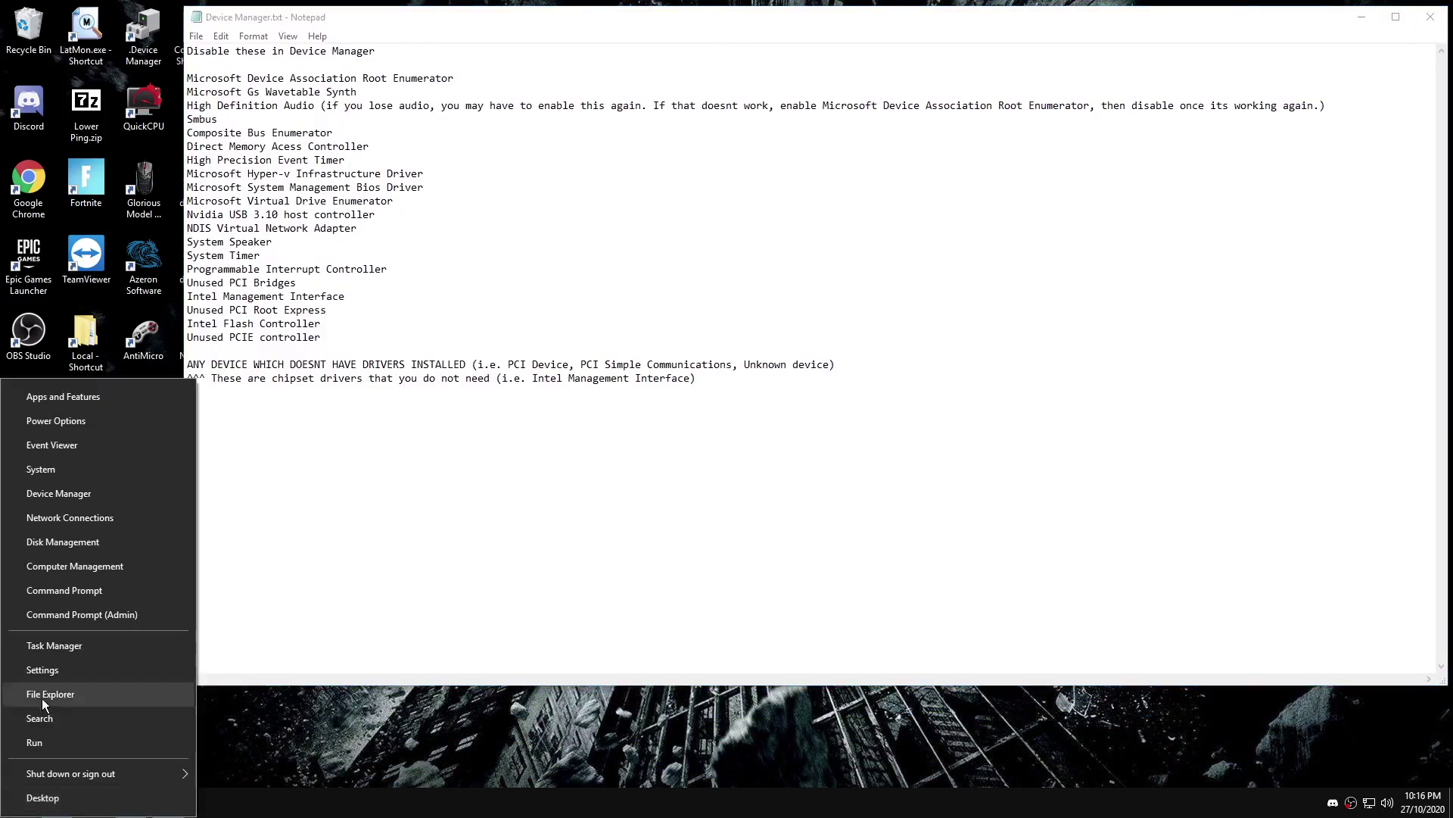
Step: Open Device Manager with devices listed by connection, positioned at the top right
left_click(77, 496)
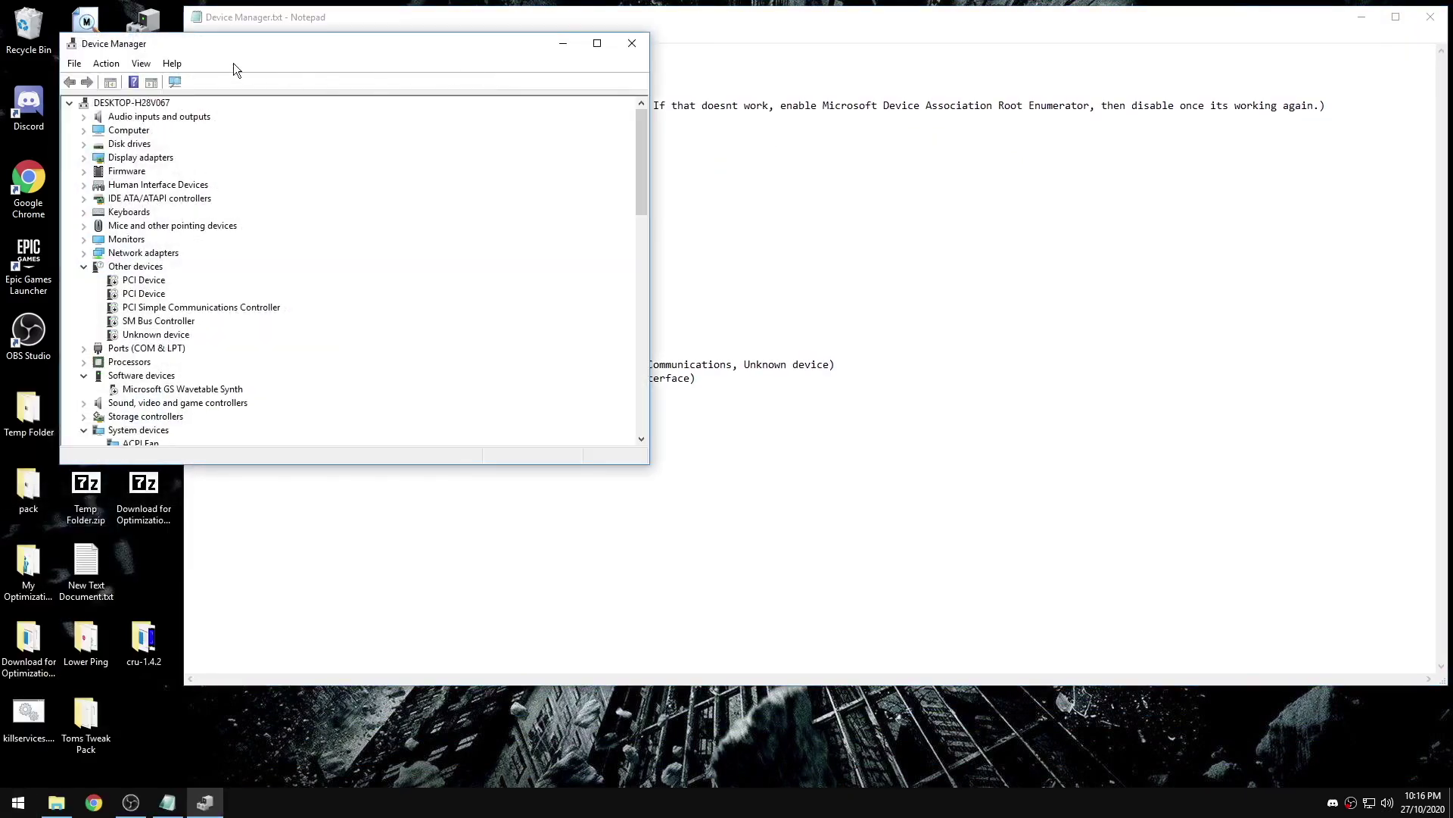
left_click(142, 65)
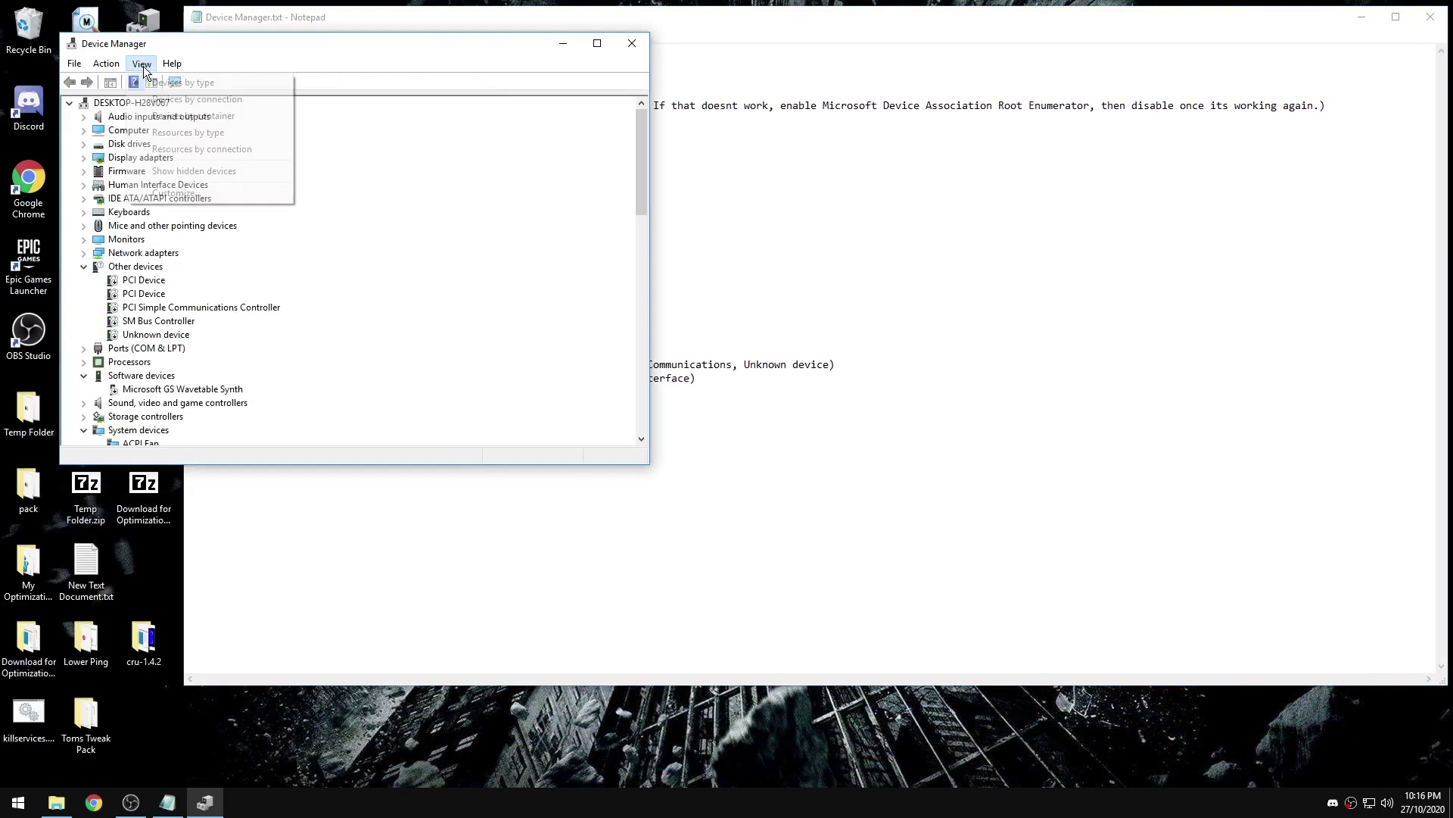
left_click(206, 100)
left_click_drag(281, 47, 994, 63)
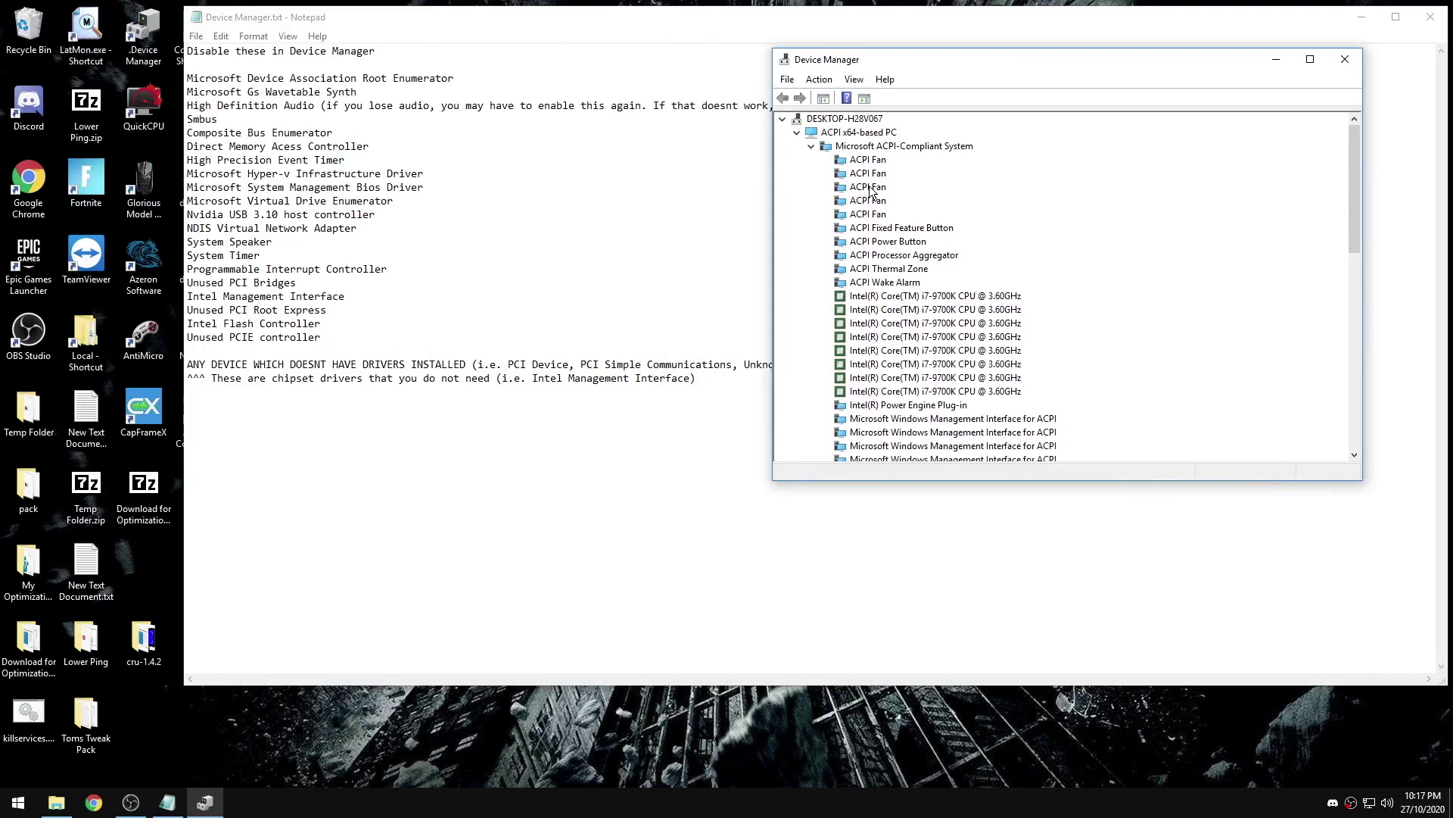
left_click_drag(936, 65, 993, 19)
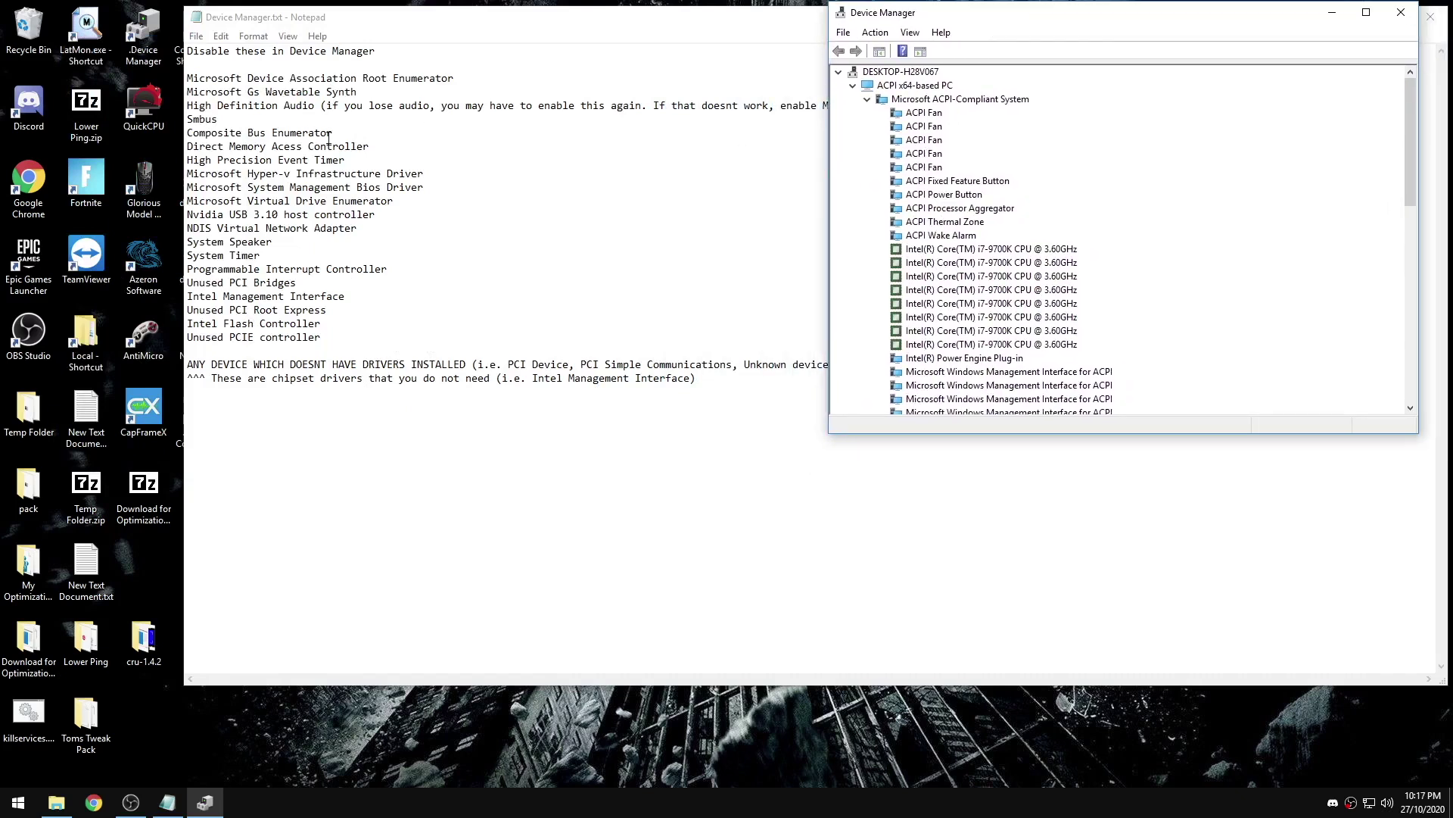
Step: Expand the GeForce RTX 2070 SUPER entry and enable the NVIDIA USB 3.10 eXtensible Host Controller
scroll(1031, 255, "down", 5)
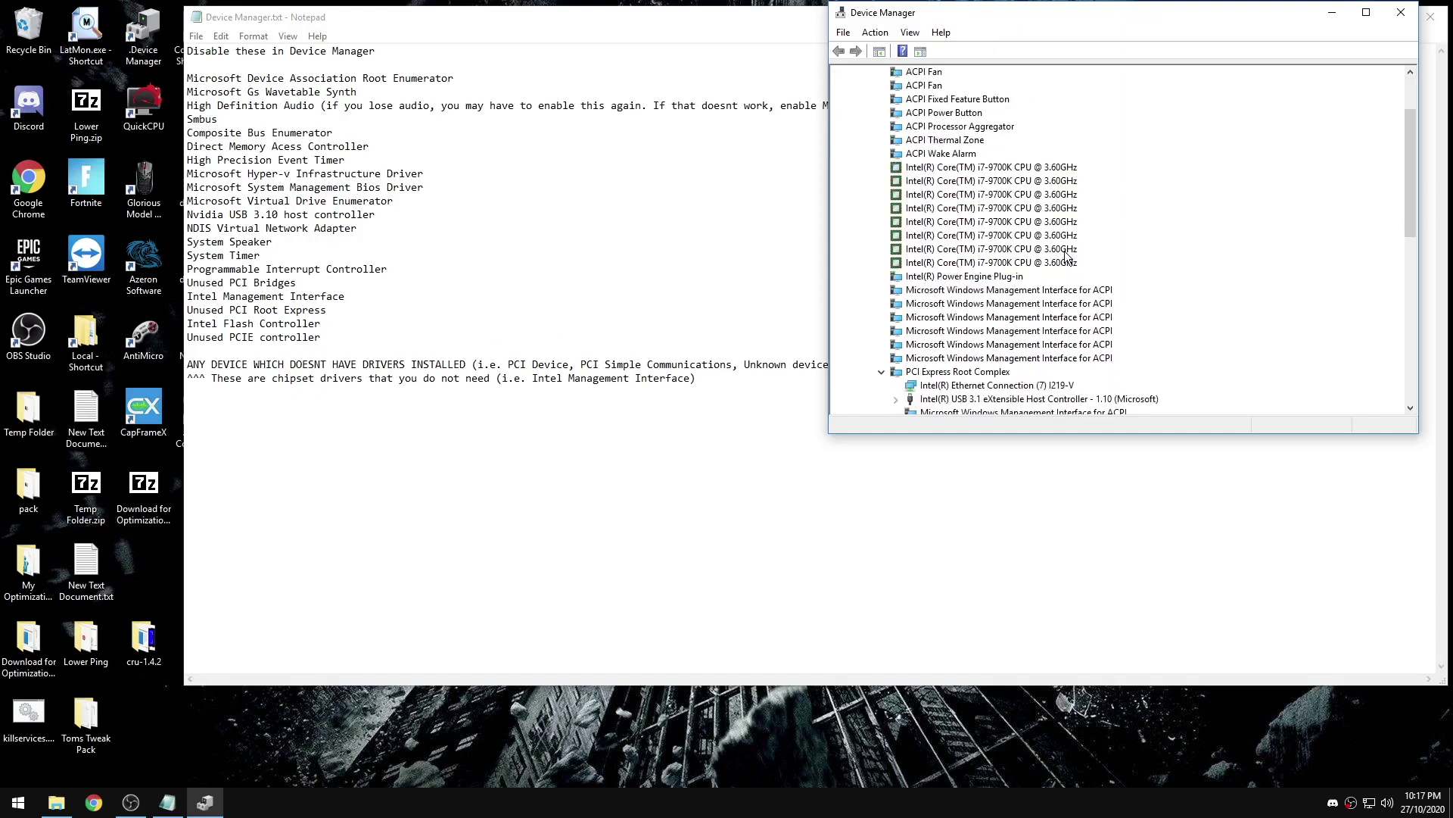
scroll(1068, 258, "down", 2)
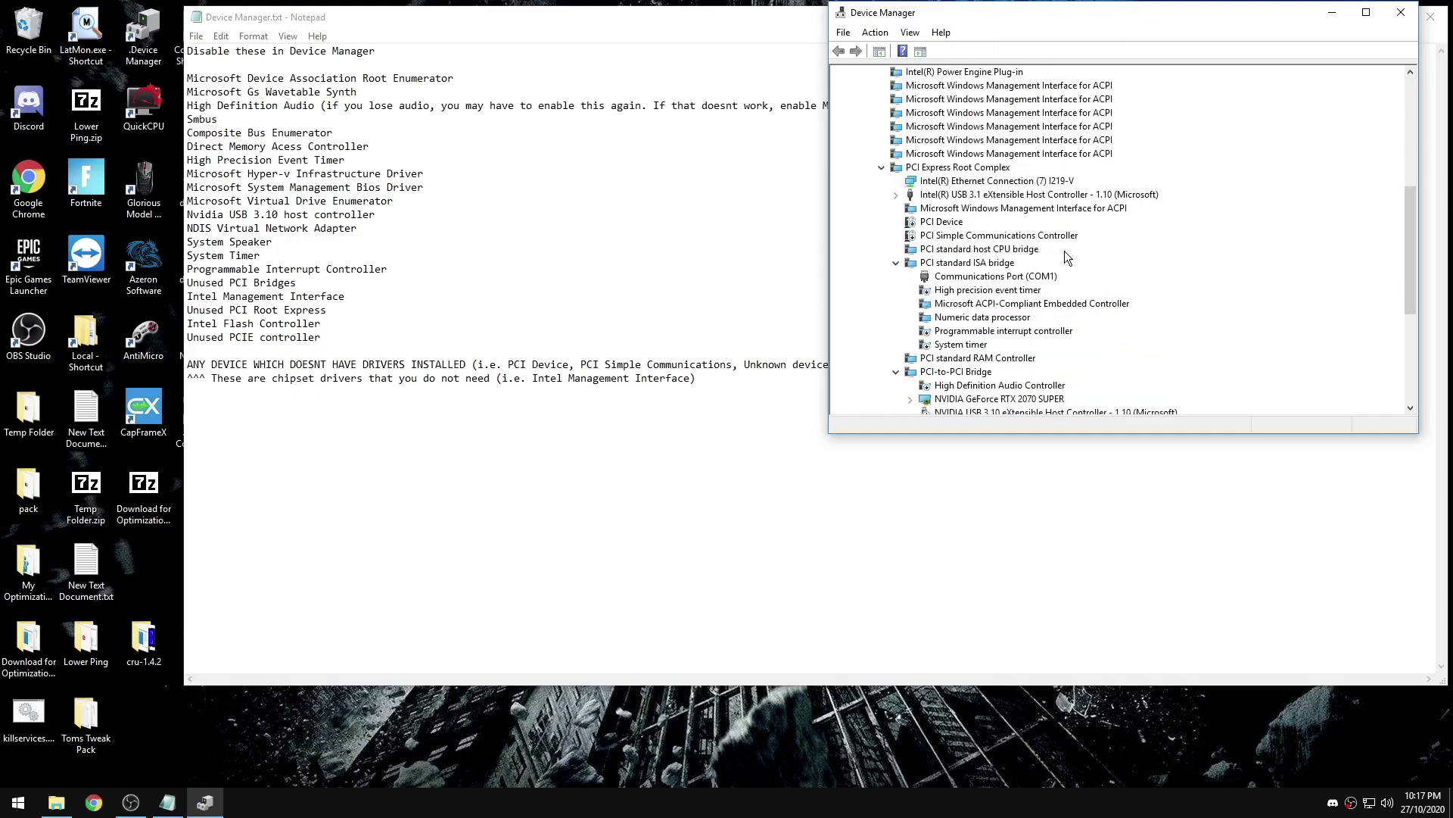
scroll(929, 210, "down", 3)
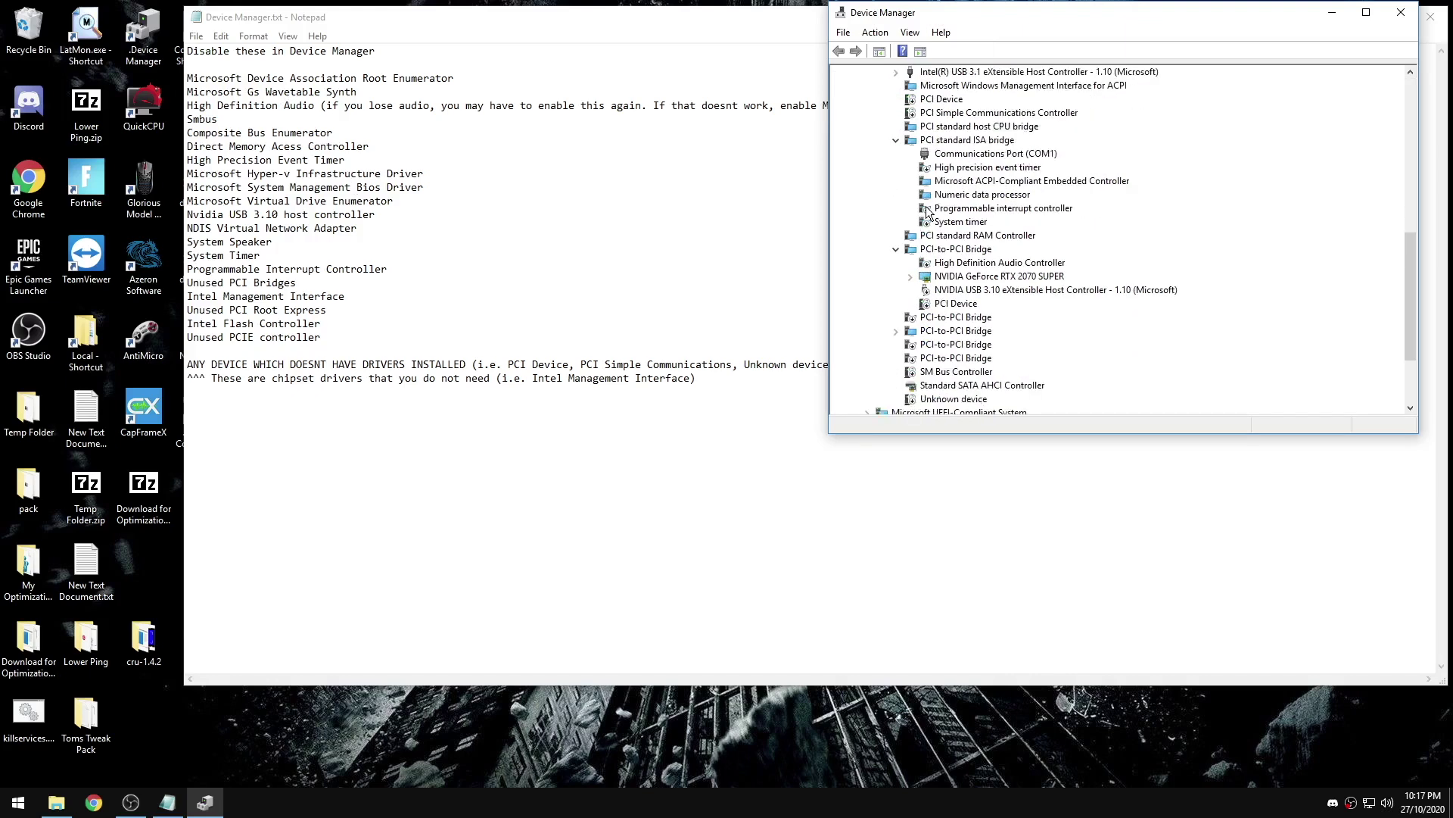
scroll(928, 213, "down", 2)
scroll(929, 212, "down", 1)
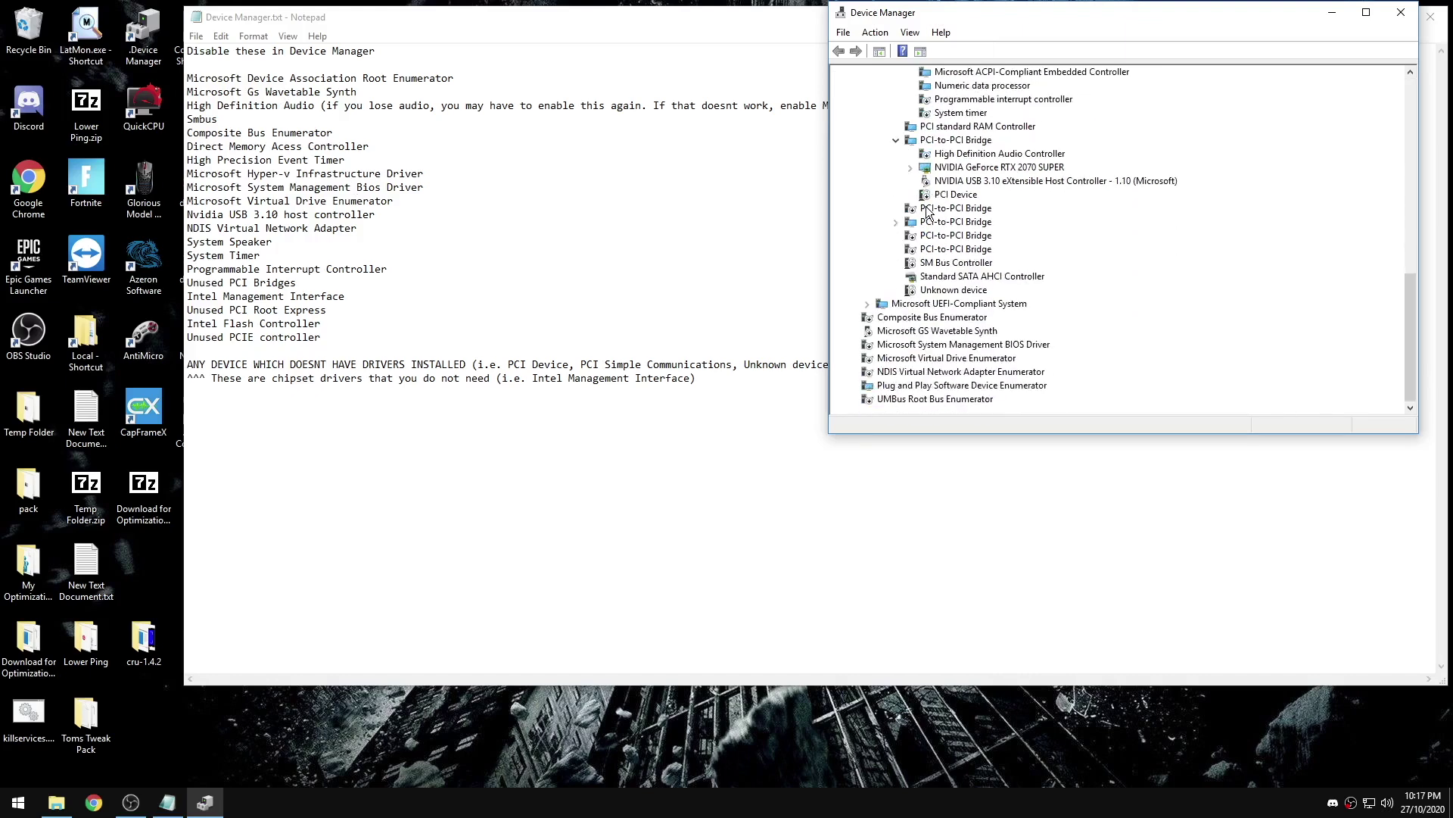
double_click(984, 171)
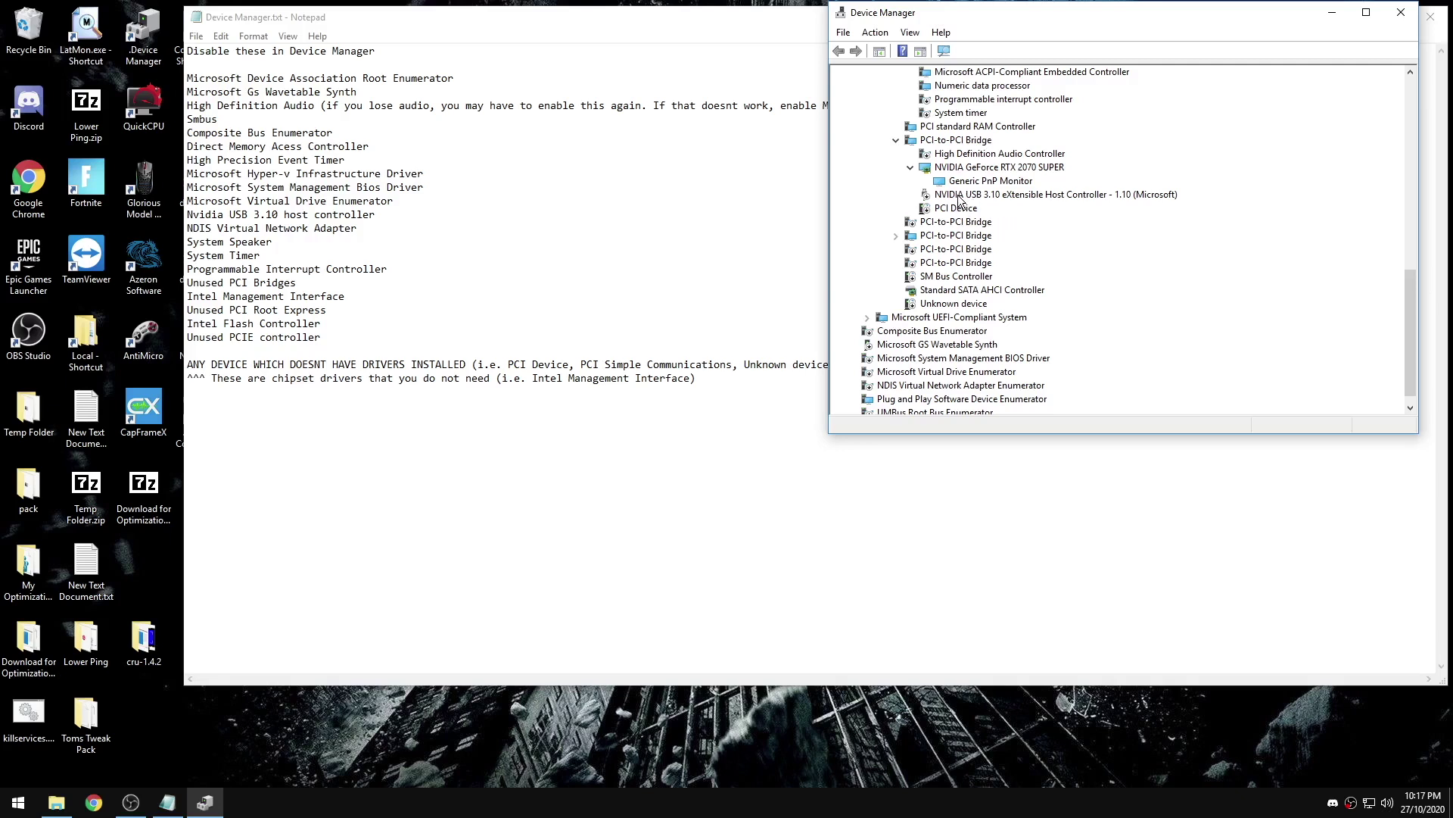
right_click(959, 198)
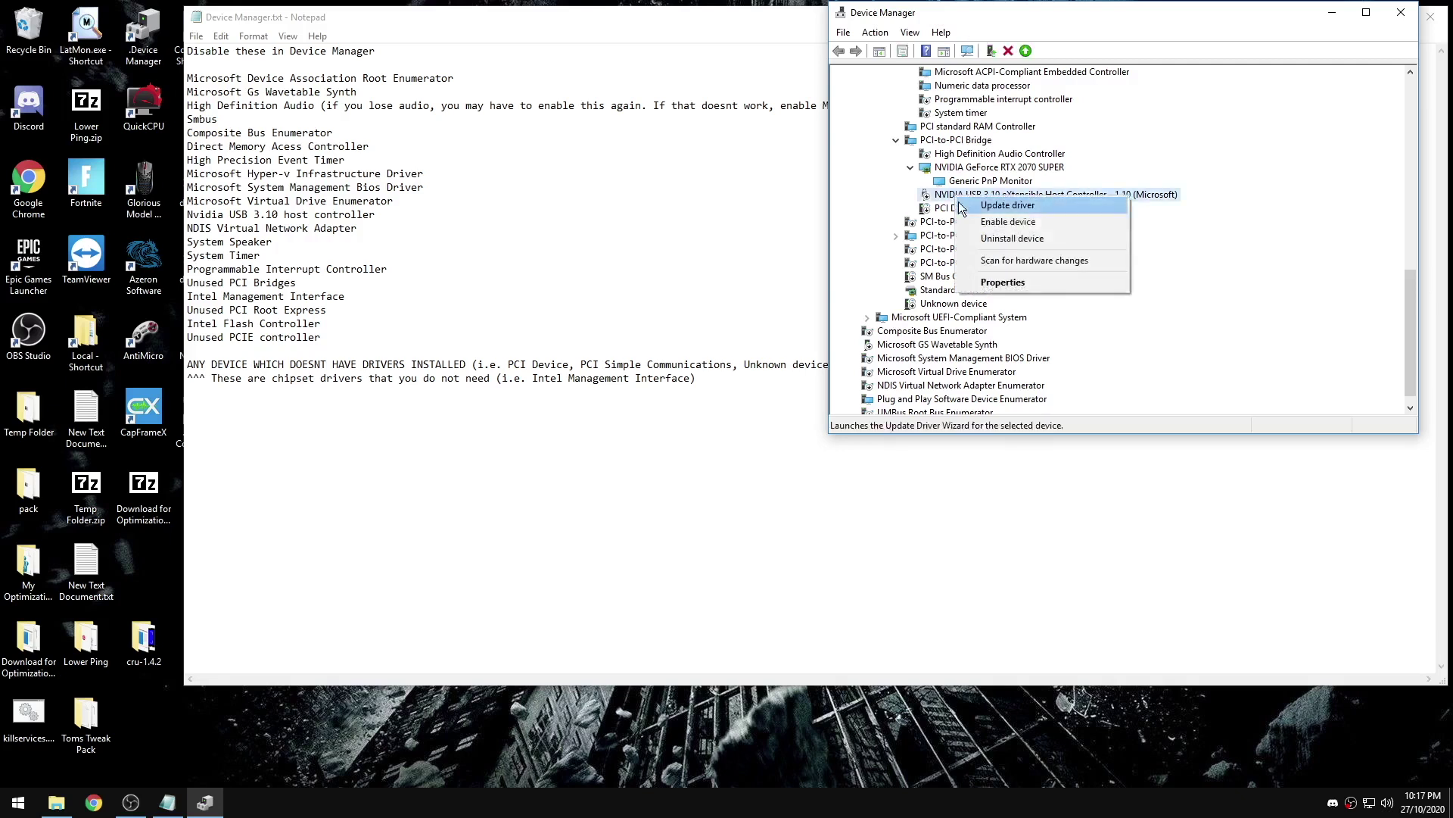
left_click(995, 223)
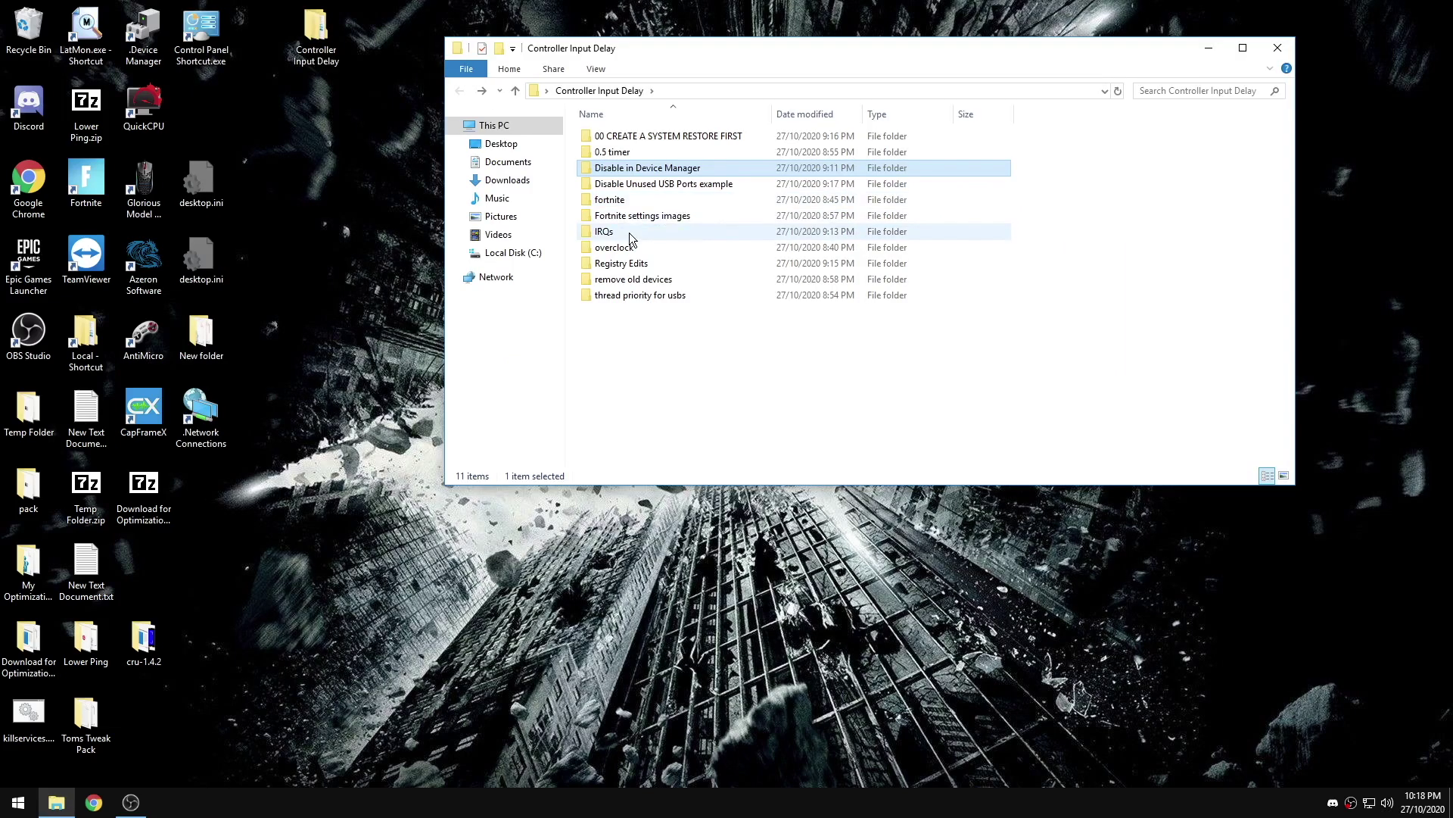
Step: Run MSI_util_v2.exe from the IRQs folder as administrator, review MSI at High priority, and close it
double_click(629, 233)
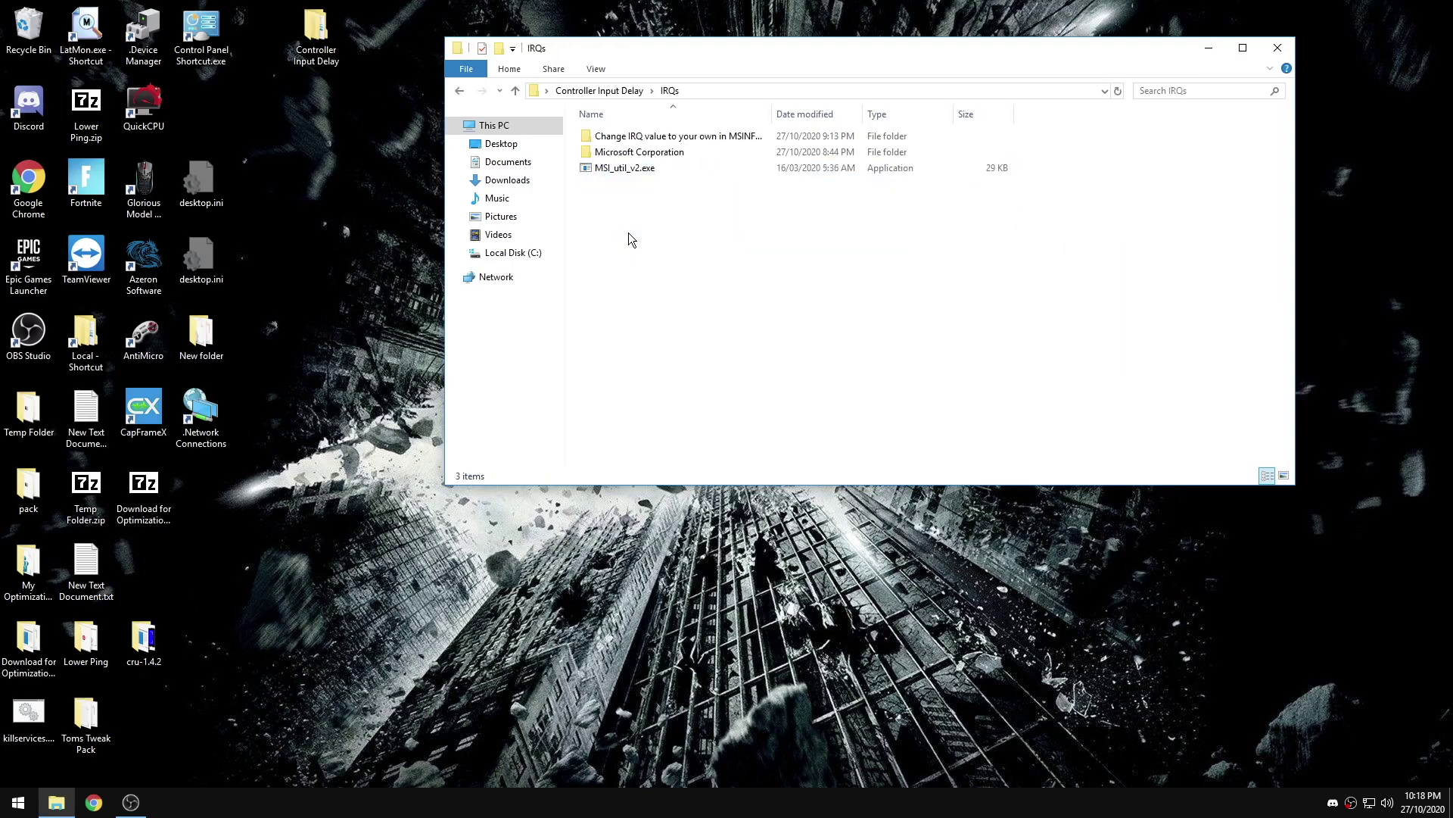
left_click(647, 169)
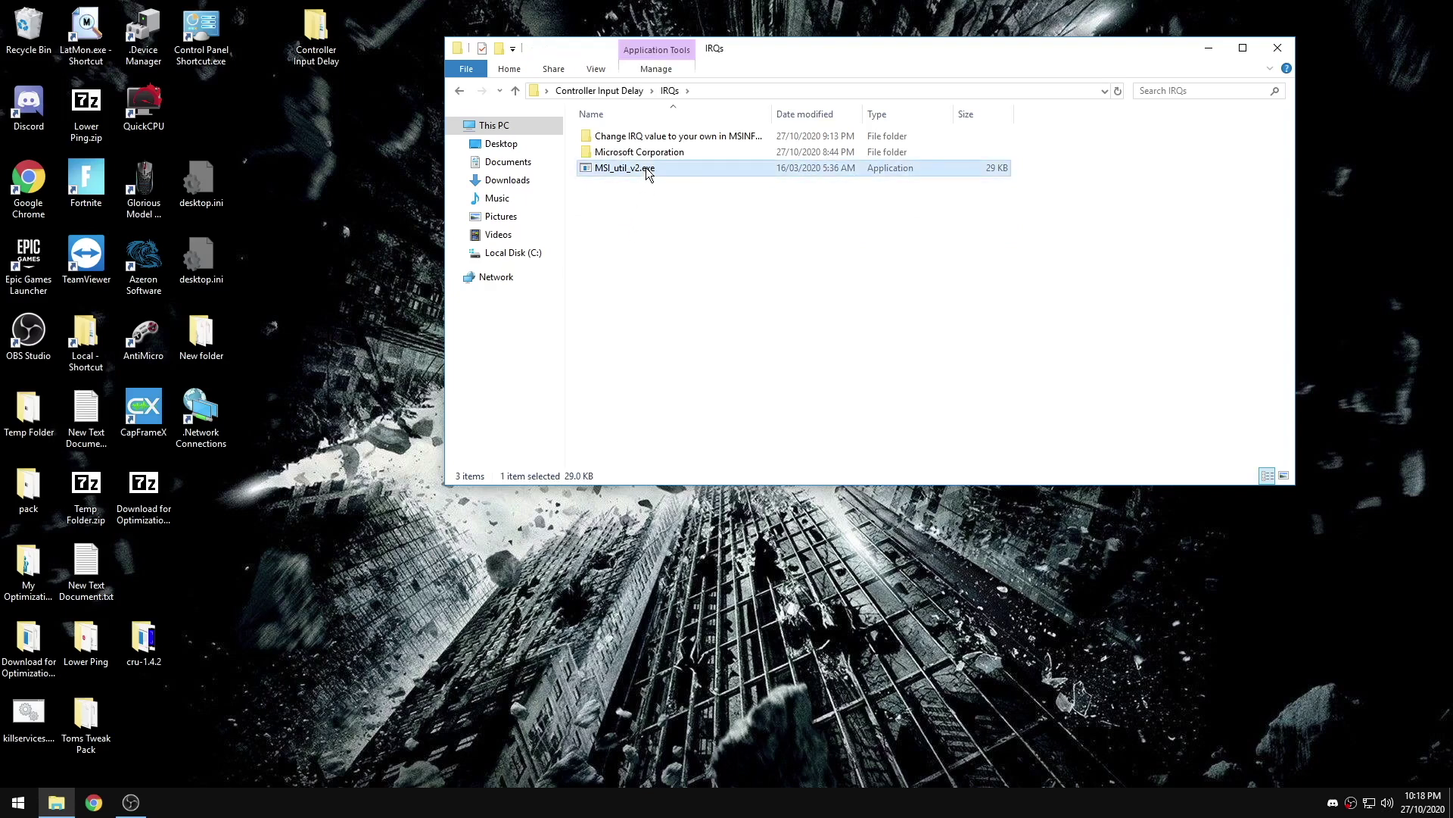
right_click(646, 170)
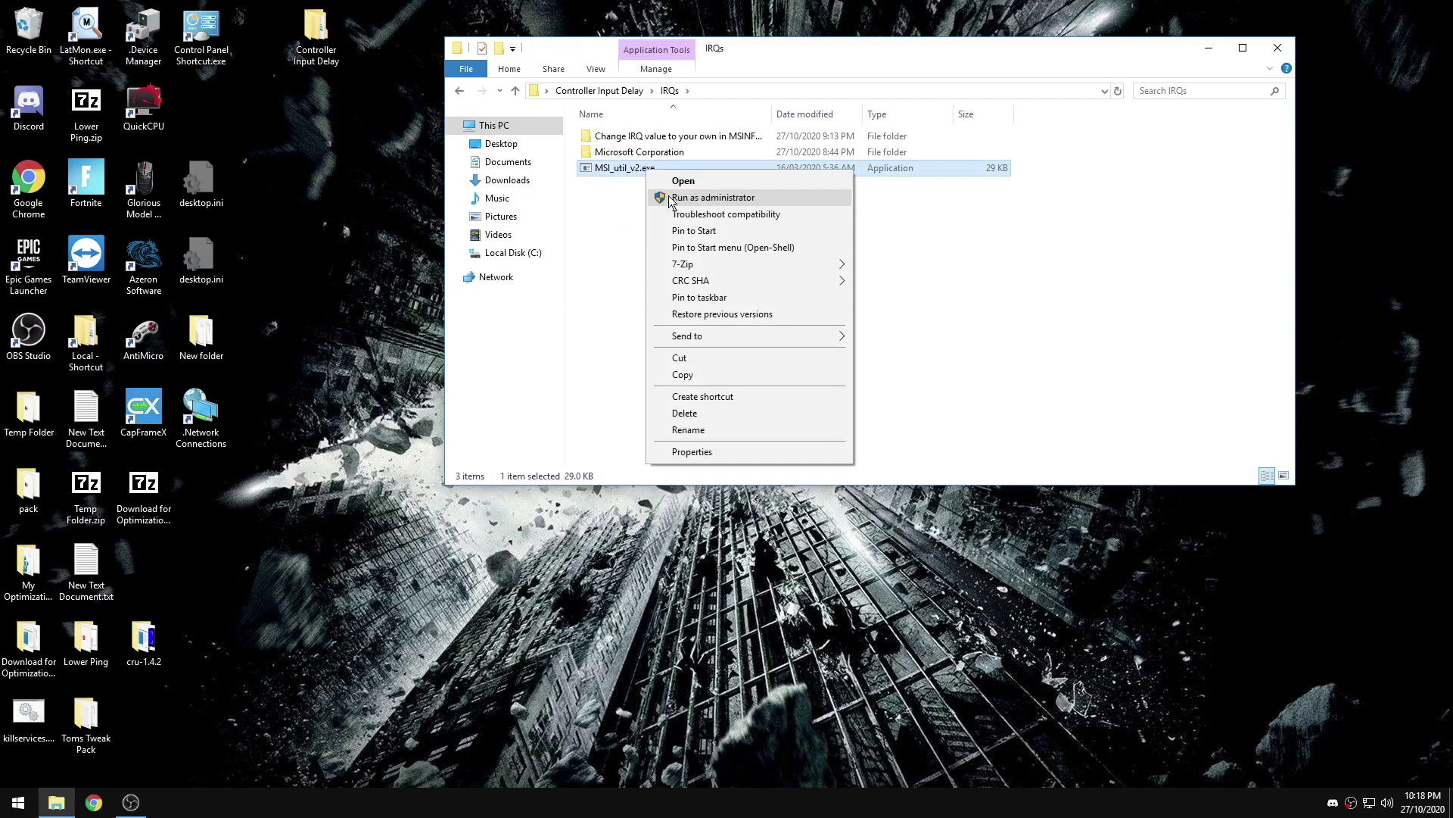
left_click(669, 198)
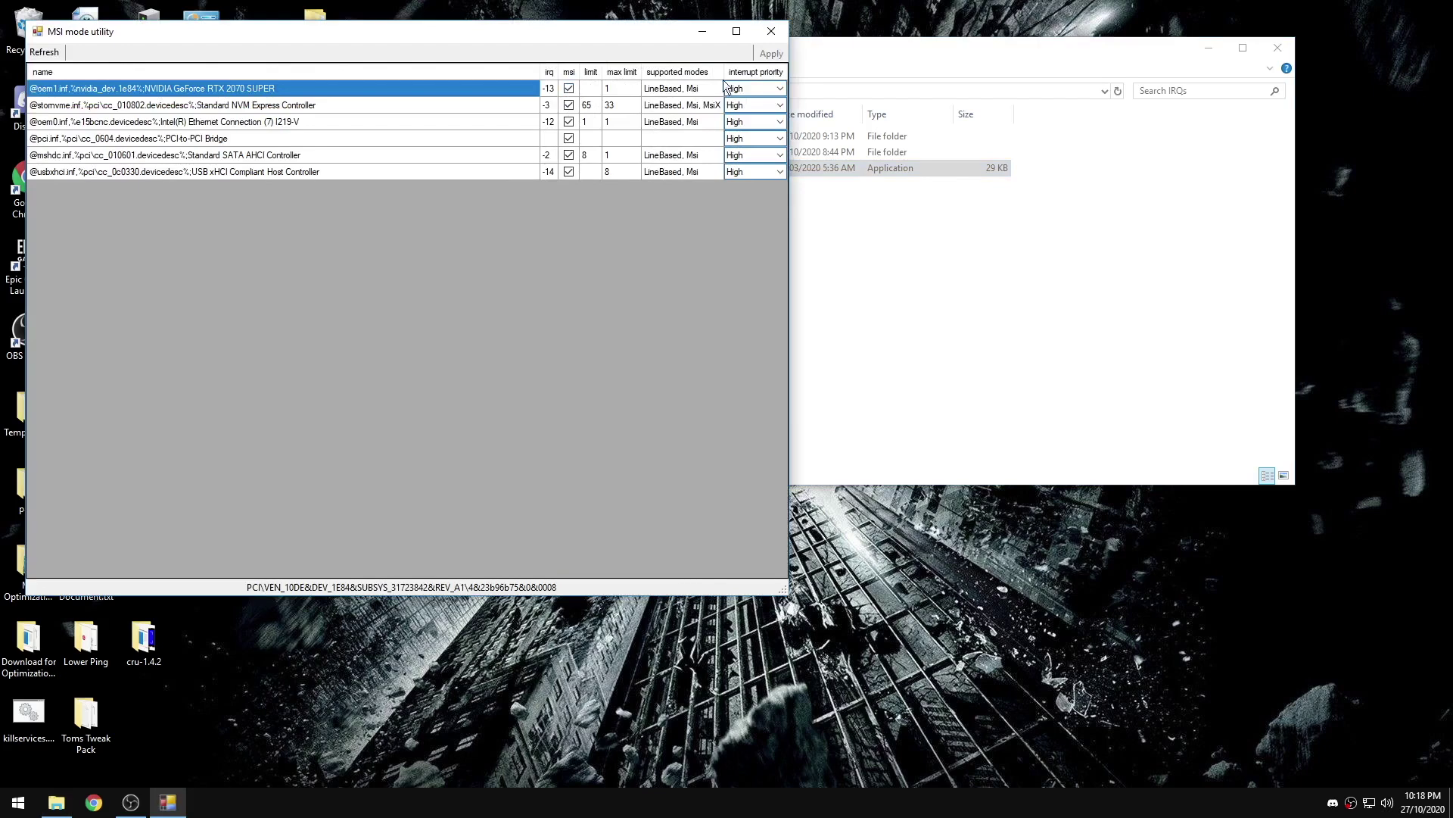
left_click(770, 31)
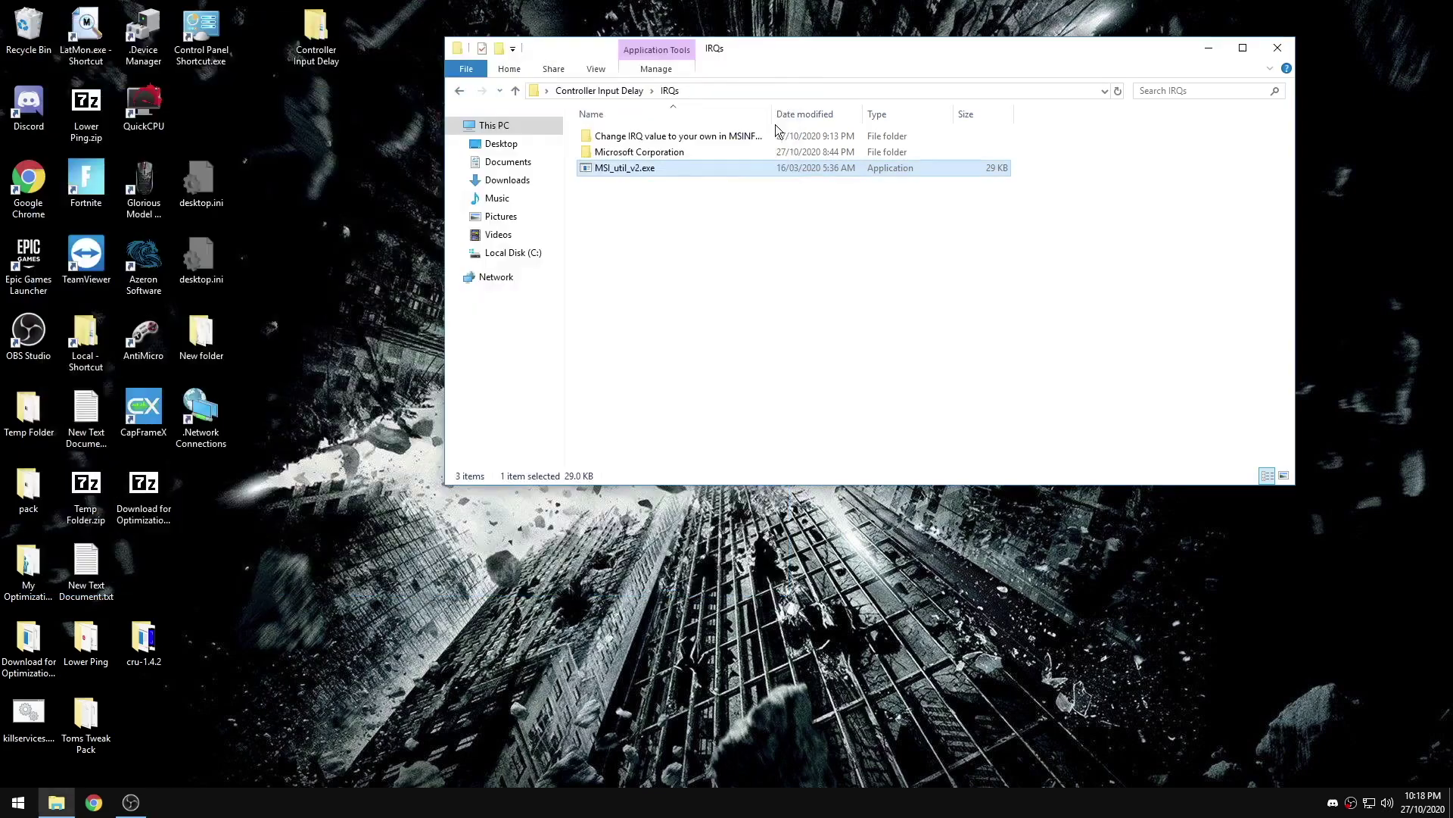
double_click(645, 154)
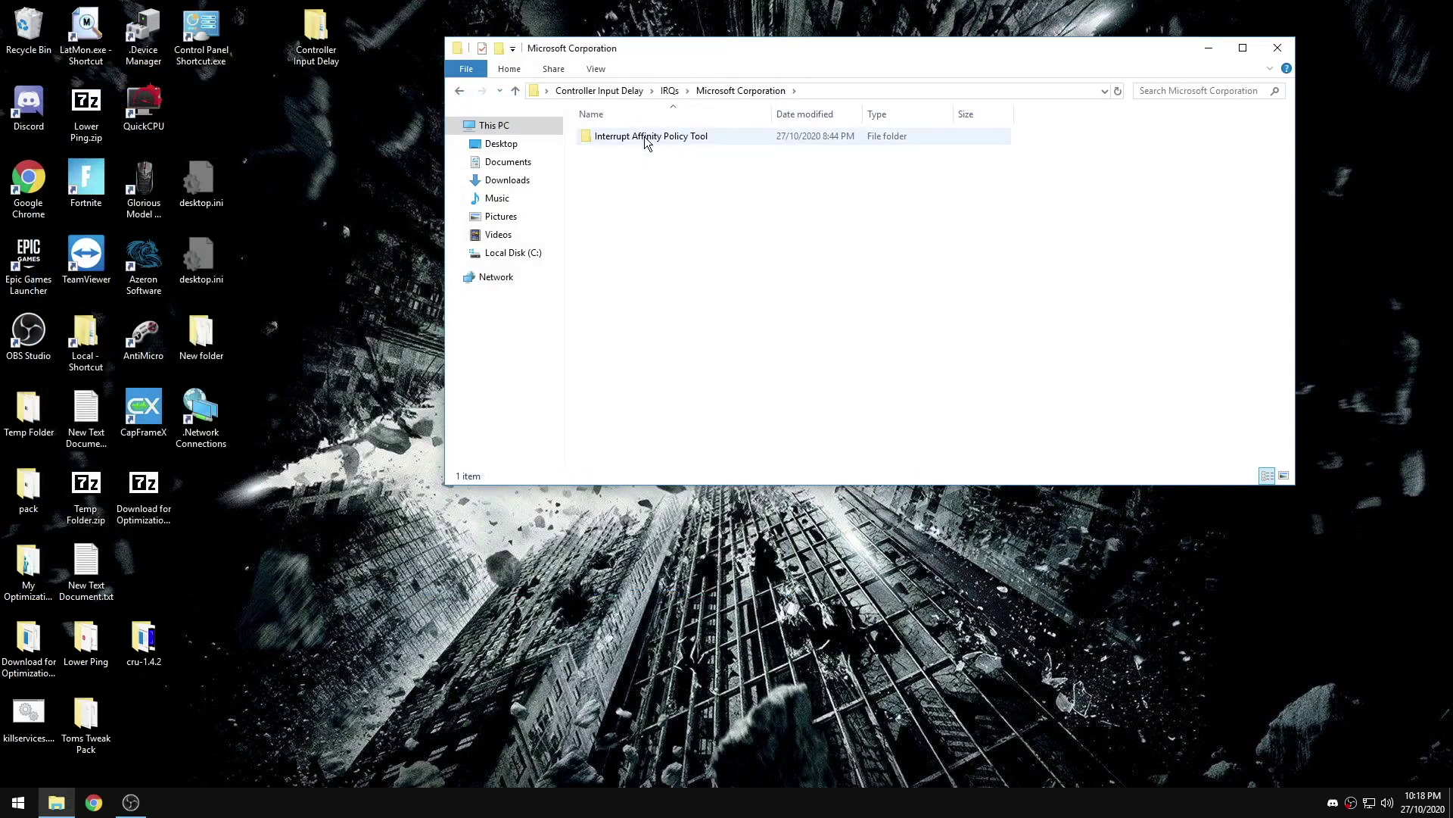
Step: Run intPolicy_x64.exe as administrator and dismiss the affinity mask error
double_click(646, 142)
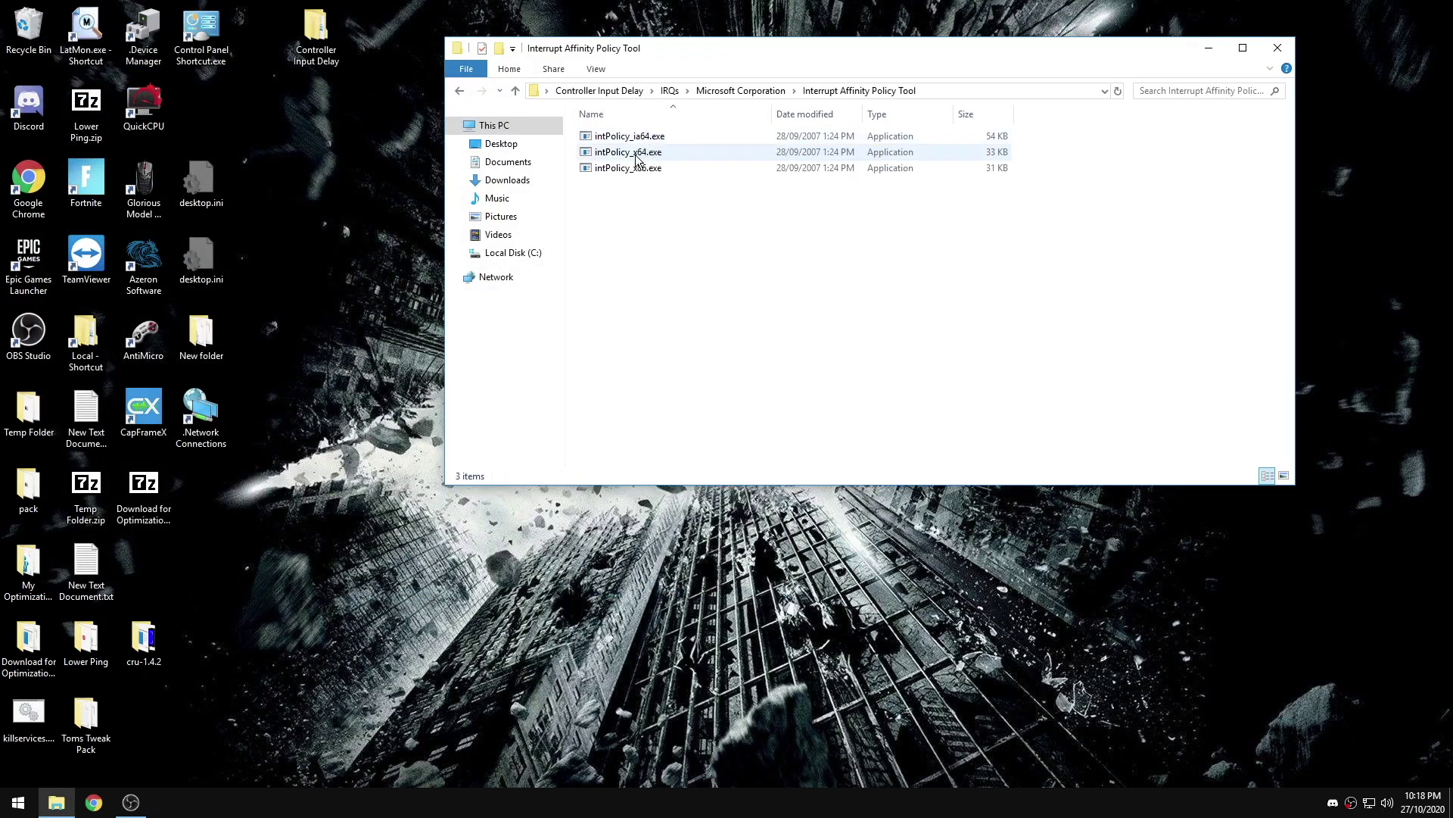
right_click(660, 154)
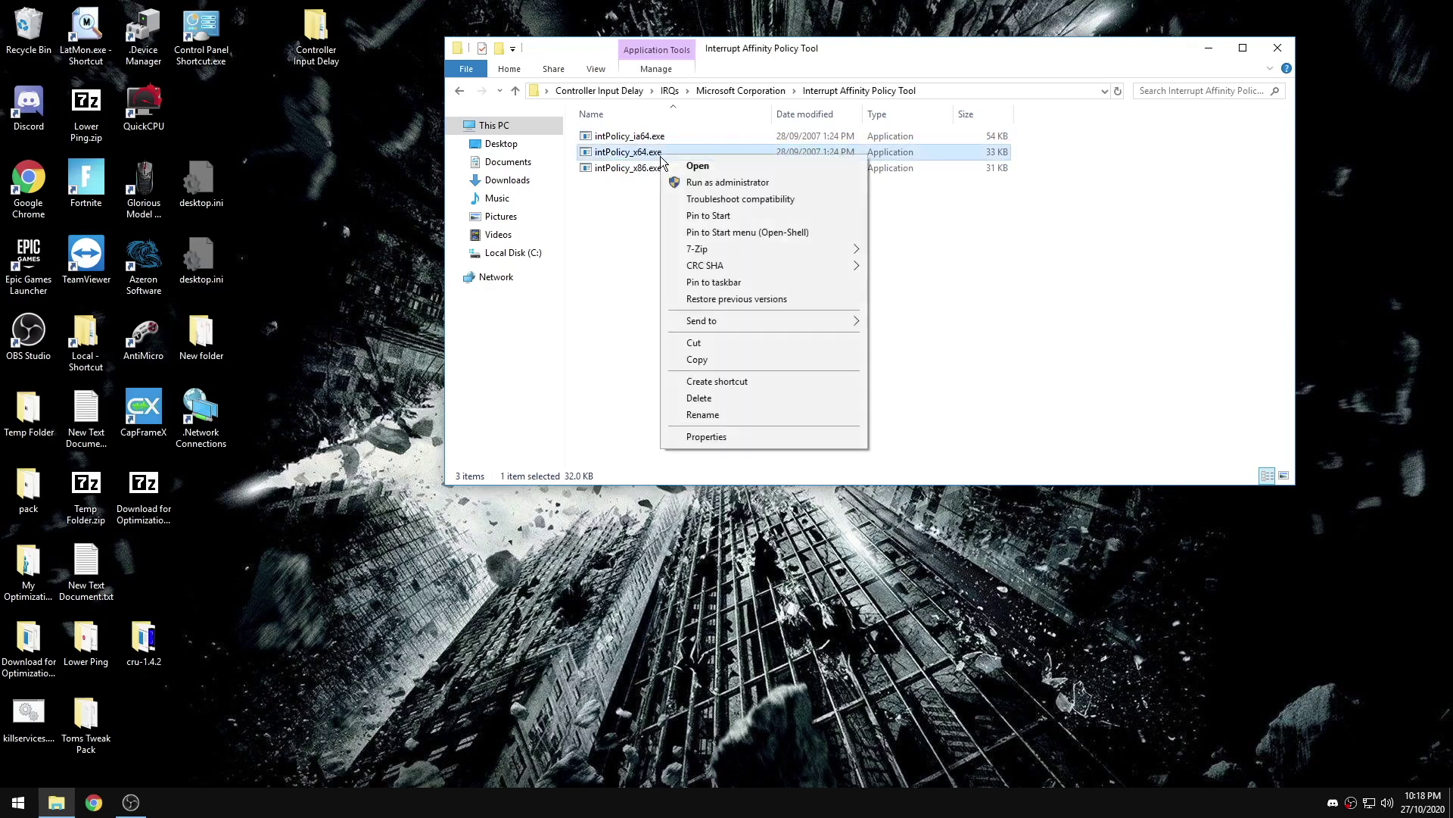
left_click(673, 185)
left_click(830, 454)
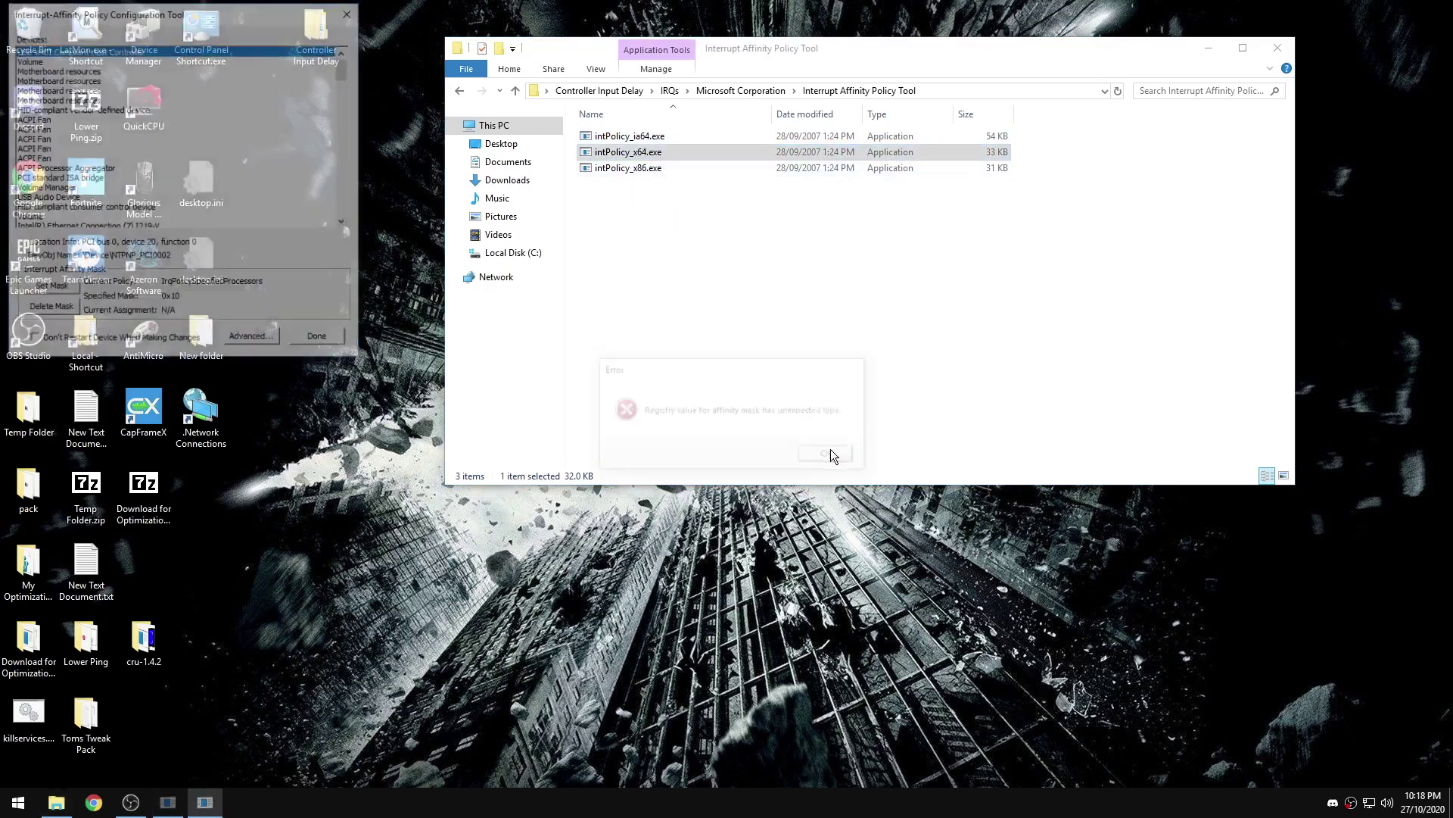
Step: Show Device Manager's devices by connection, then launch Task Manager
key("super+x")
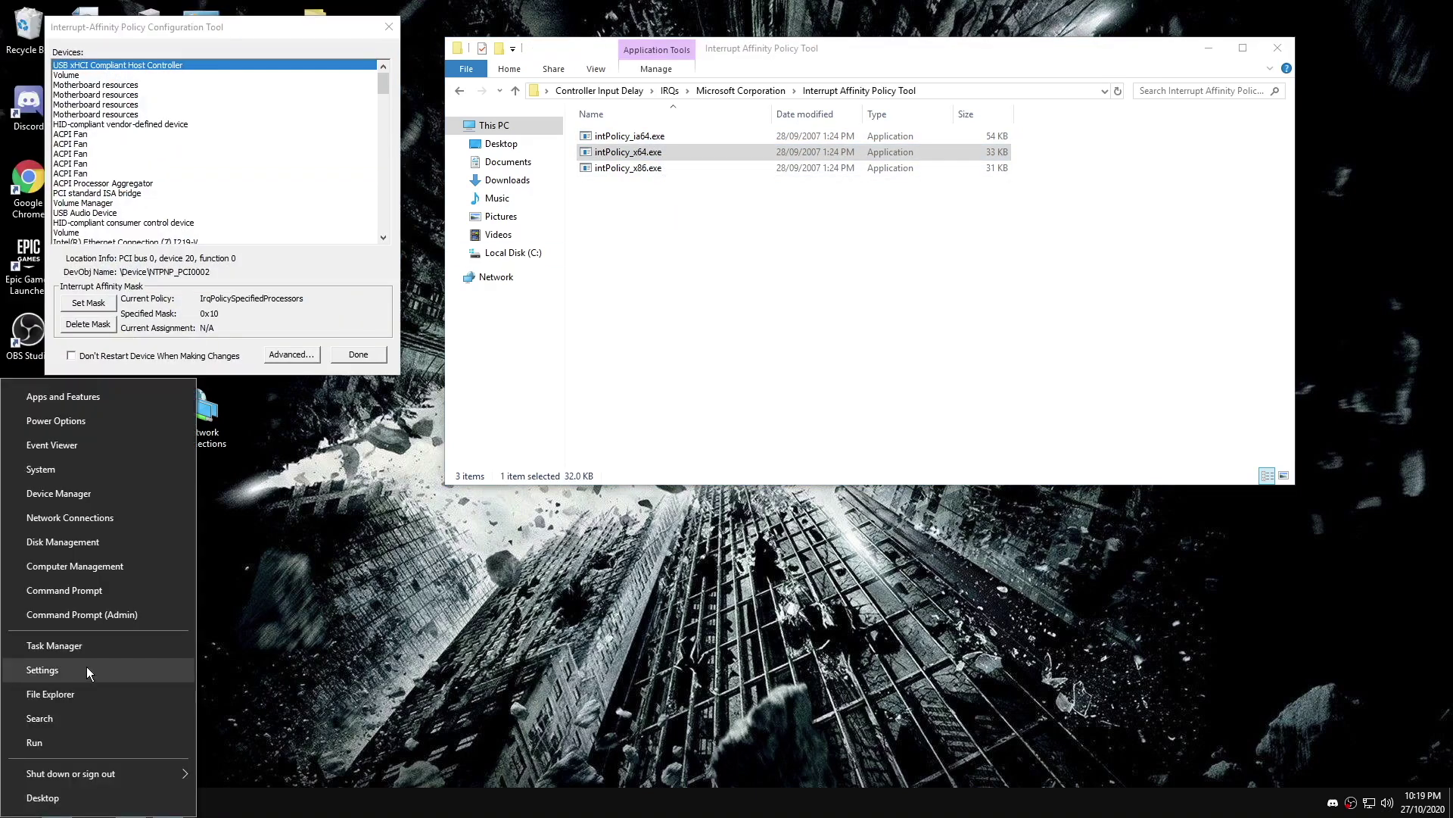
left_click(122, 497)
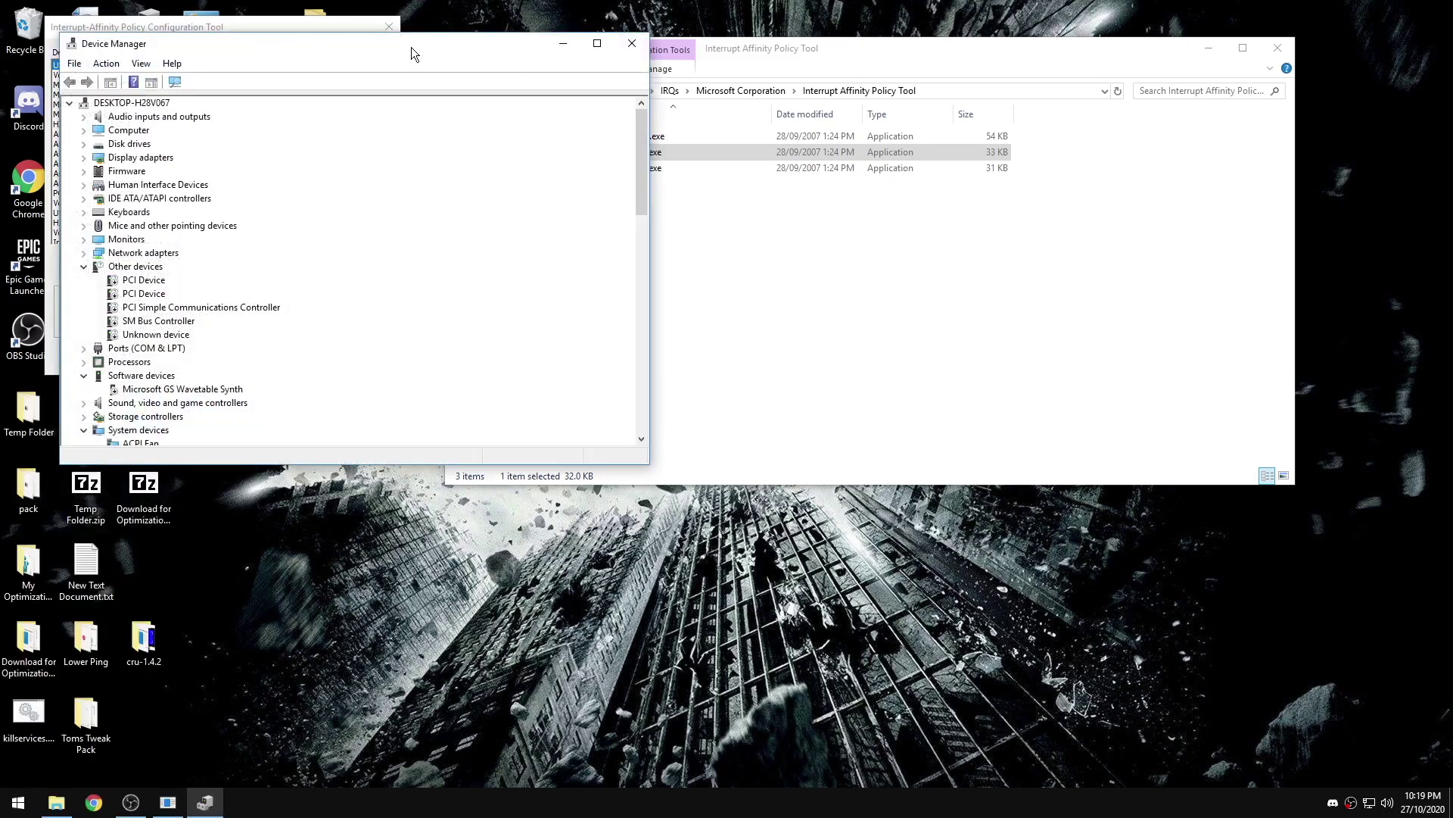
left_click_drag(411, 47, 867, 106)
left_click(595, 119)
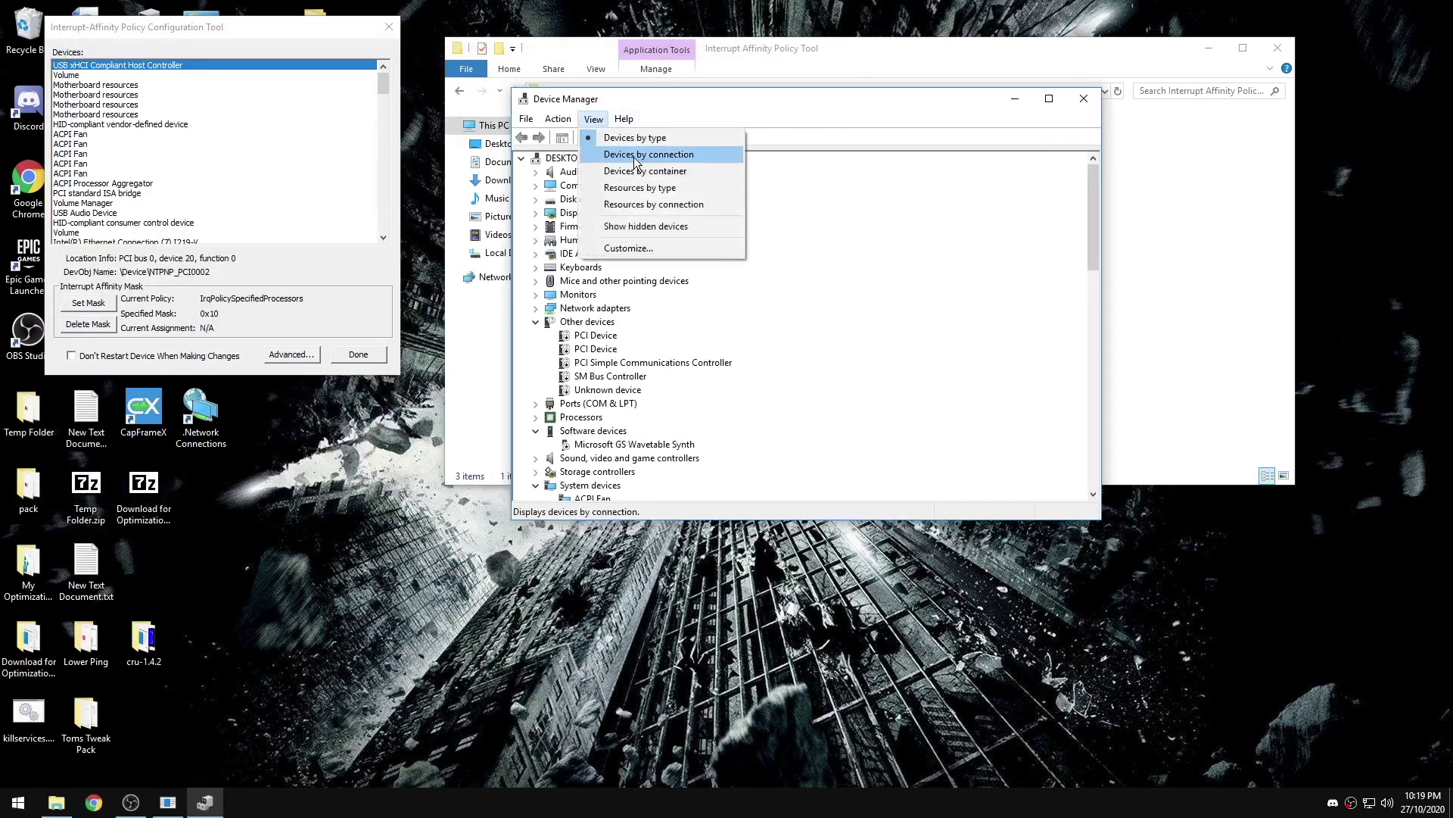
left_click(636, 156)
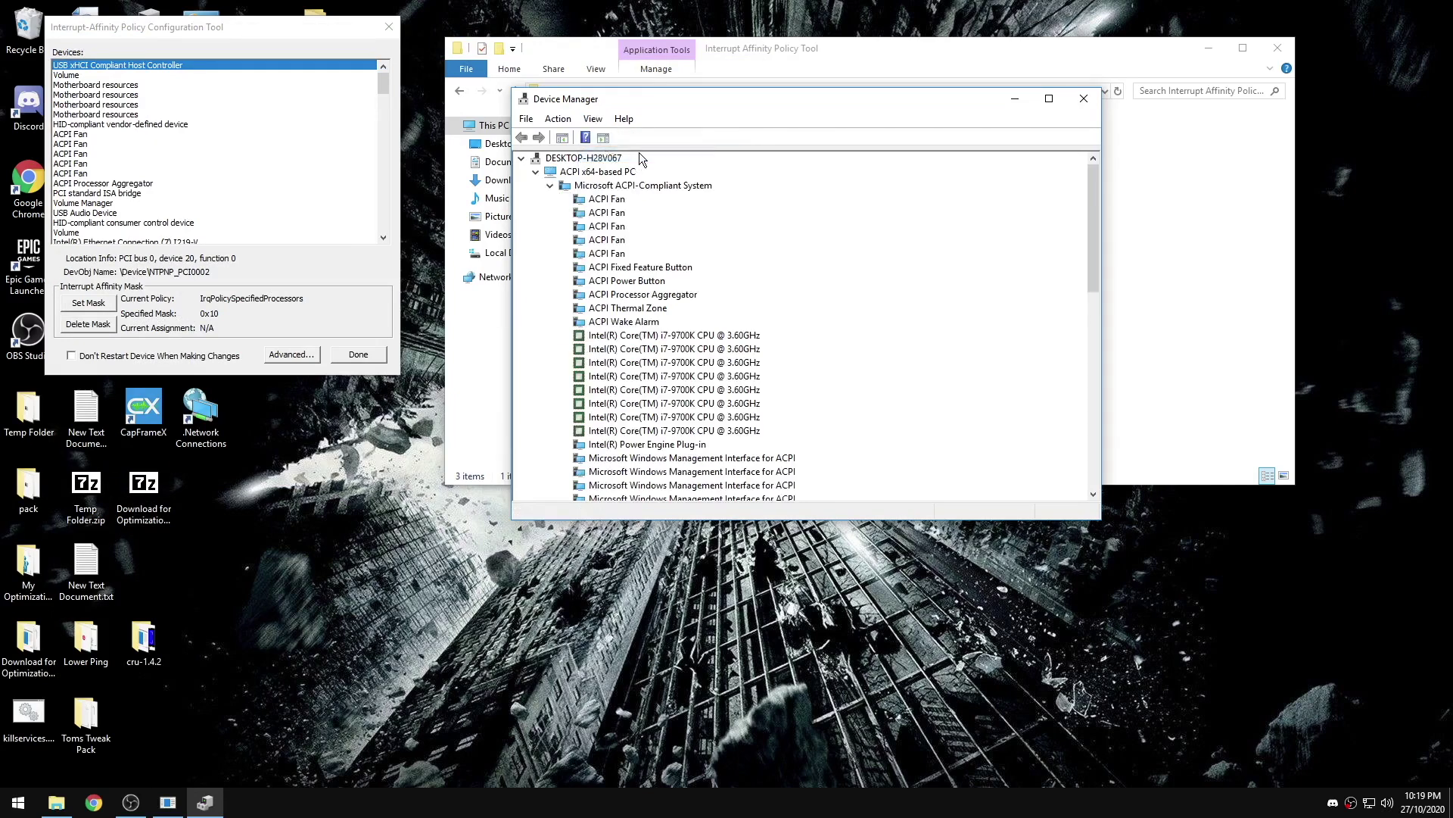
right_click(18, 801)
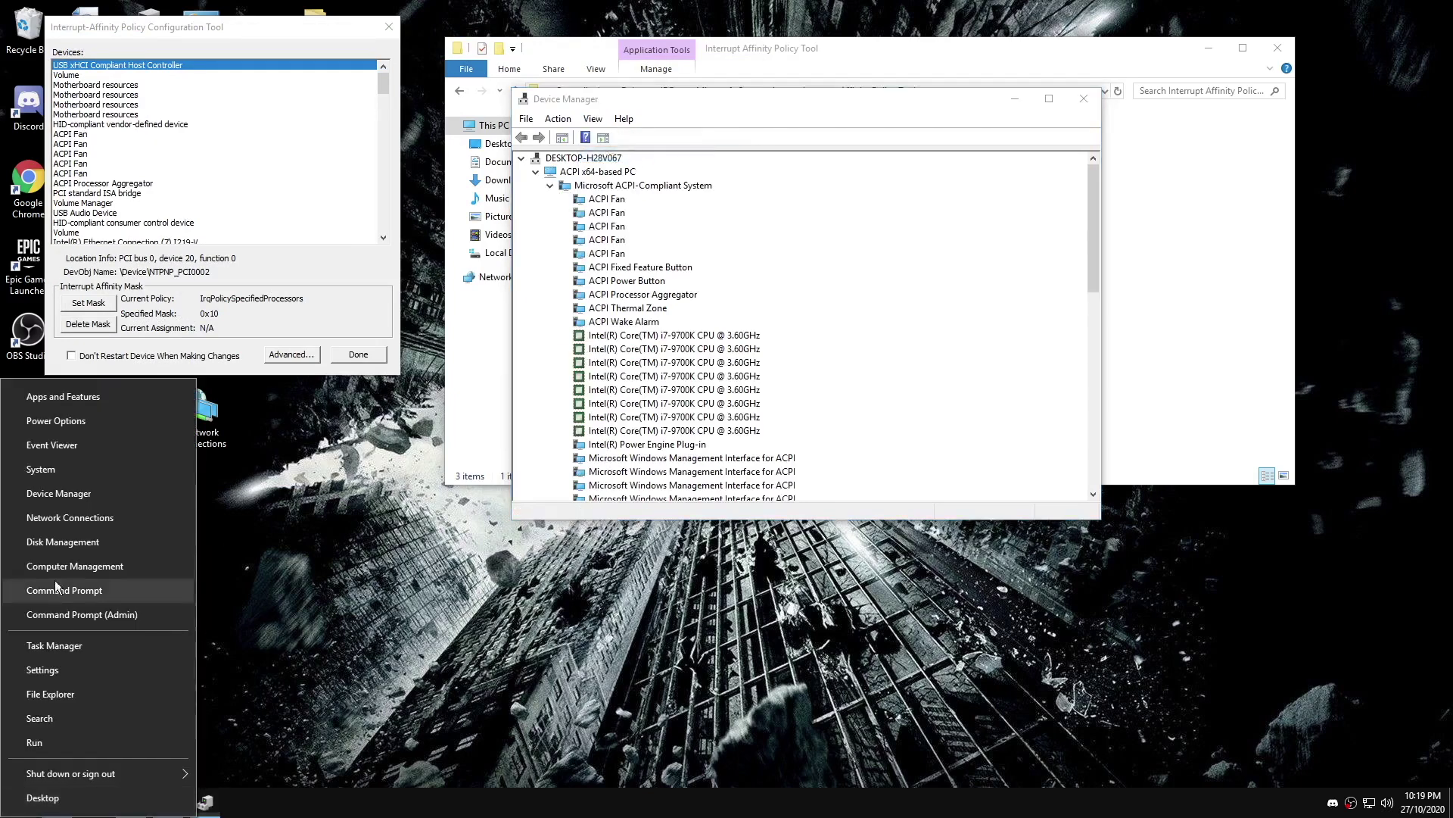
left_click(52, 642)
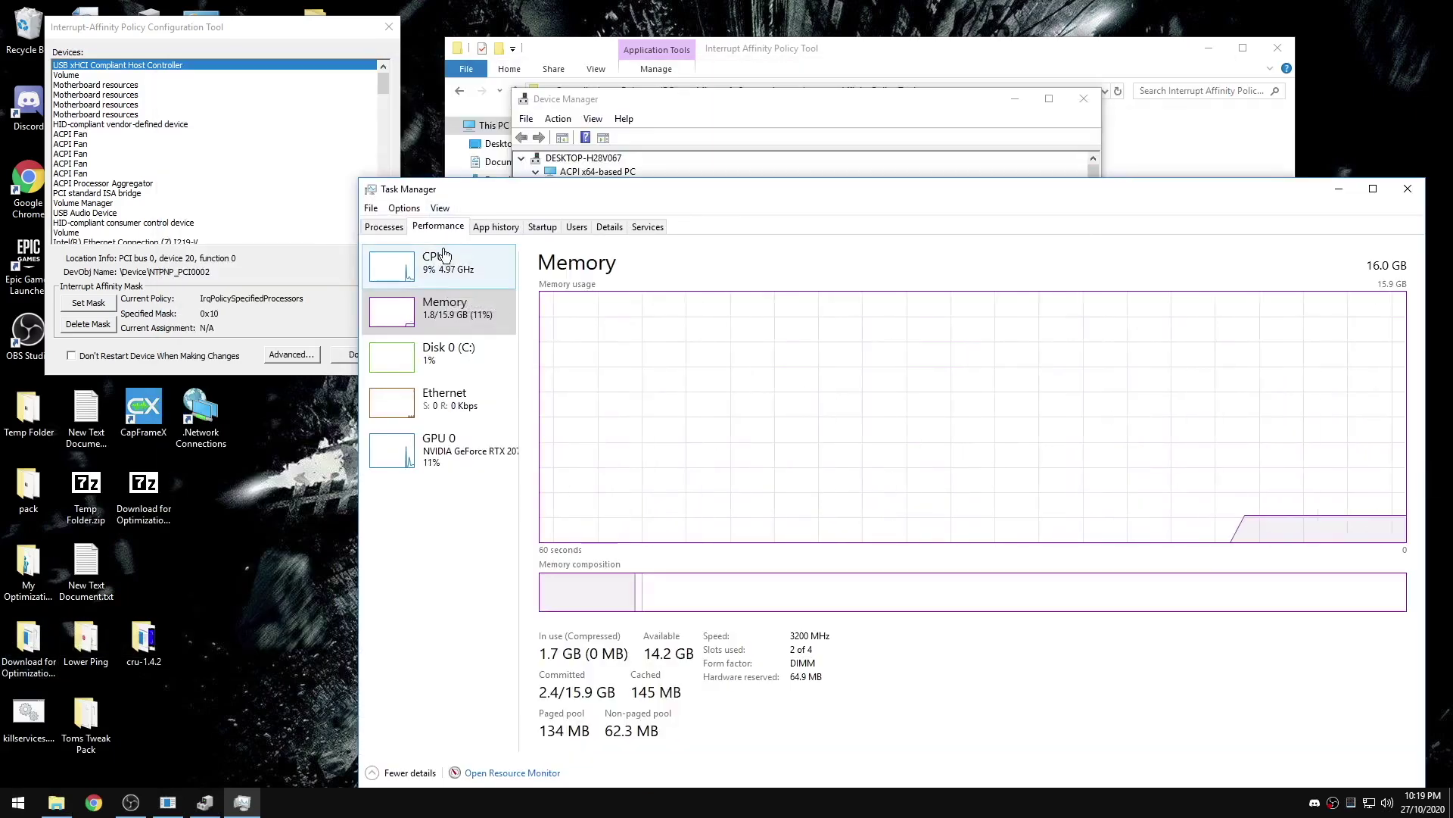
Step: Open Interrupt Affinity.txt in Notepad and shrink it into a small window at the top-left
left_click(449, 269)
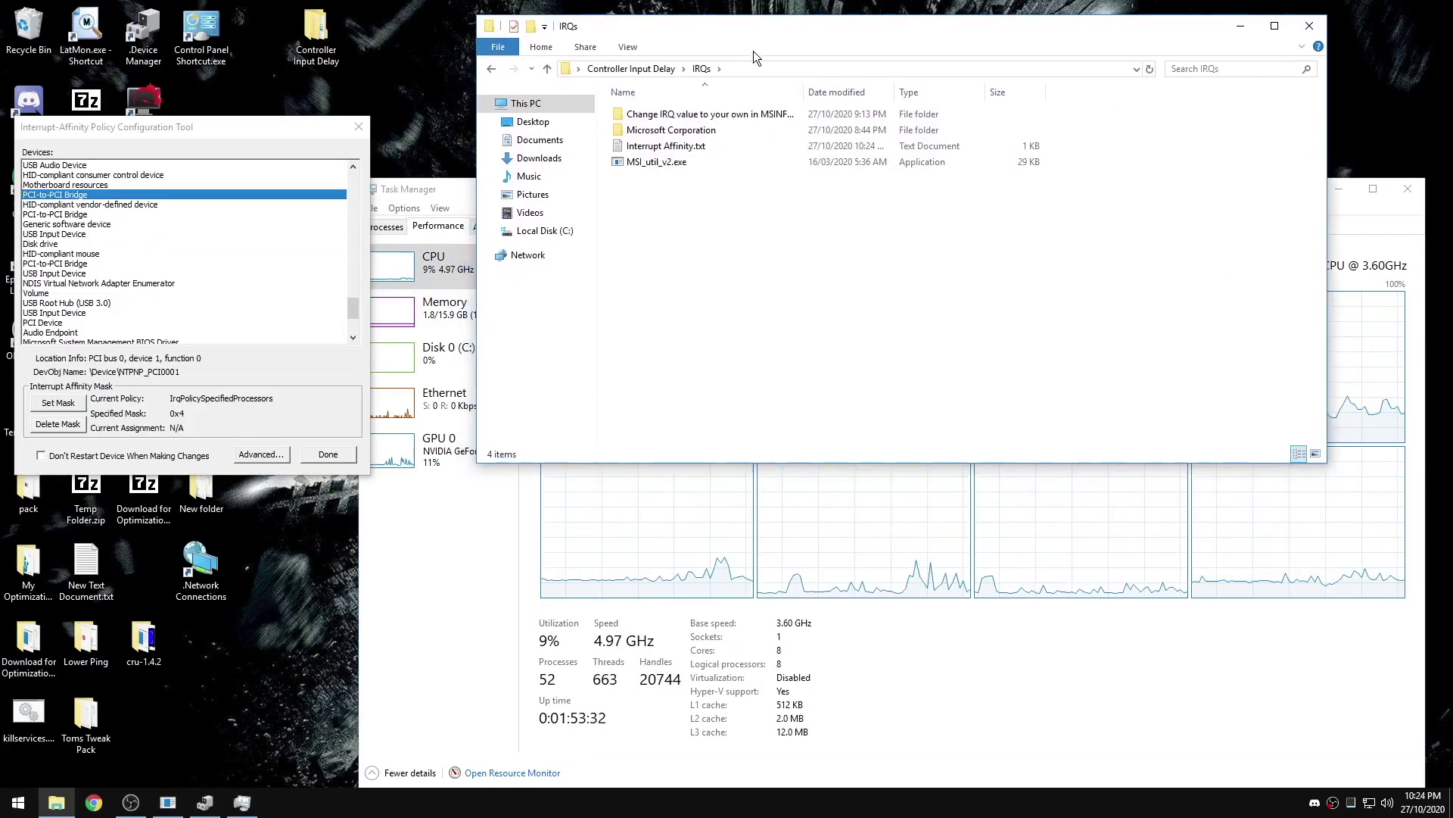
double_click(725, 152)
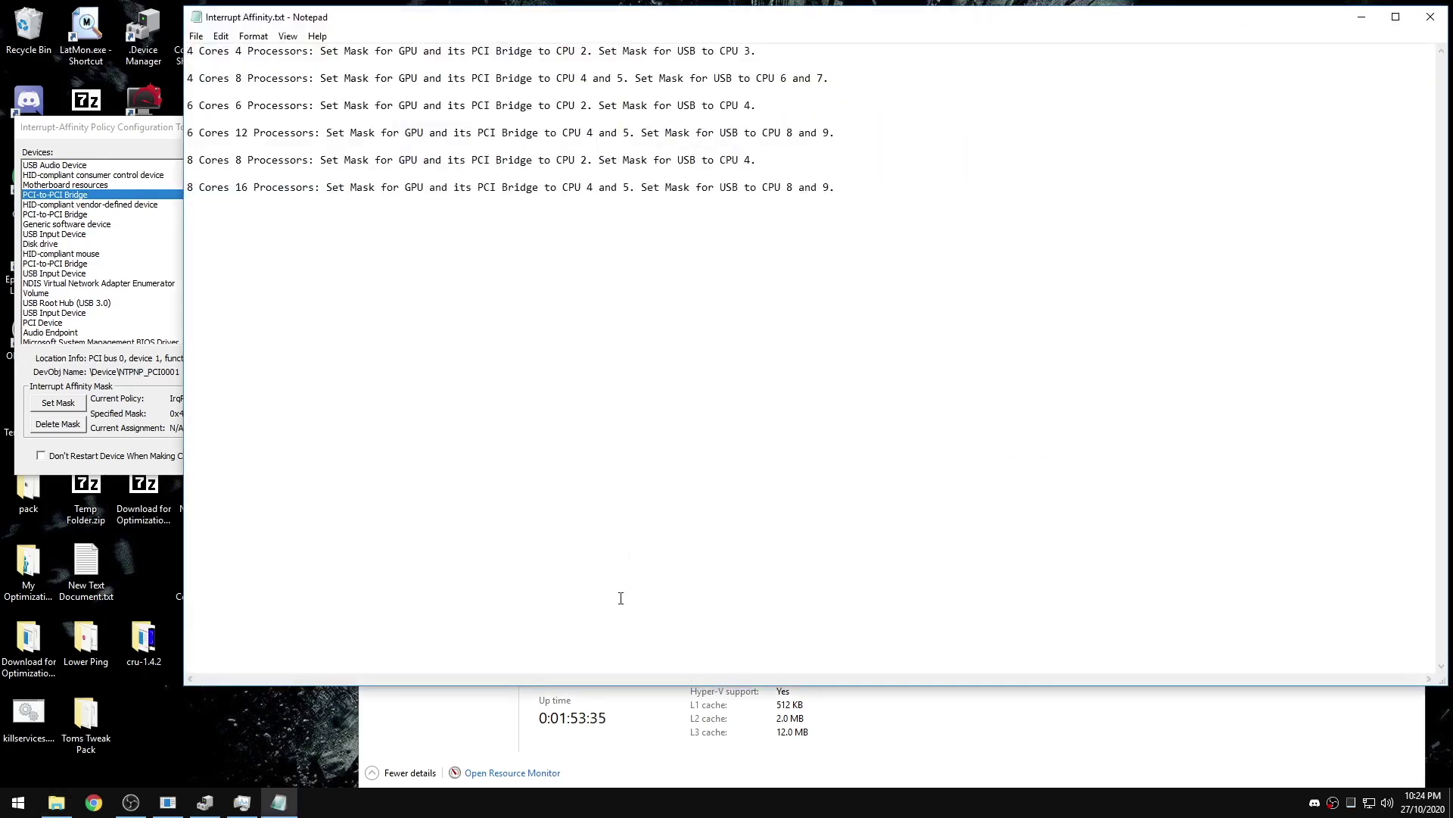
left_click_drag(637, 683, 697, 214)
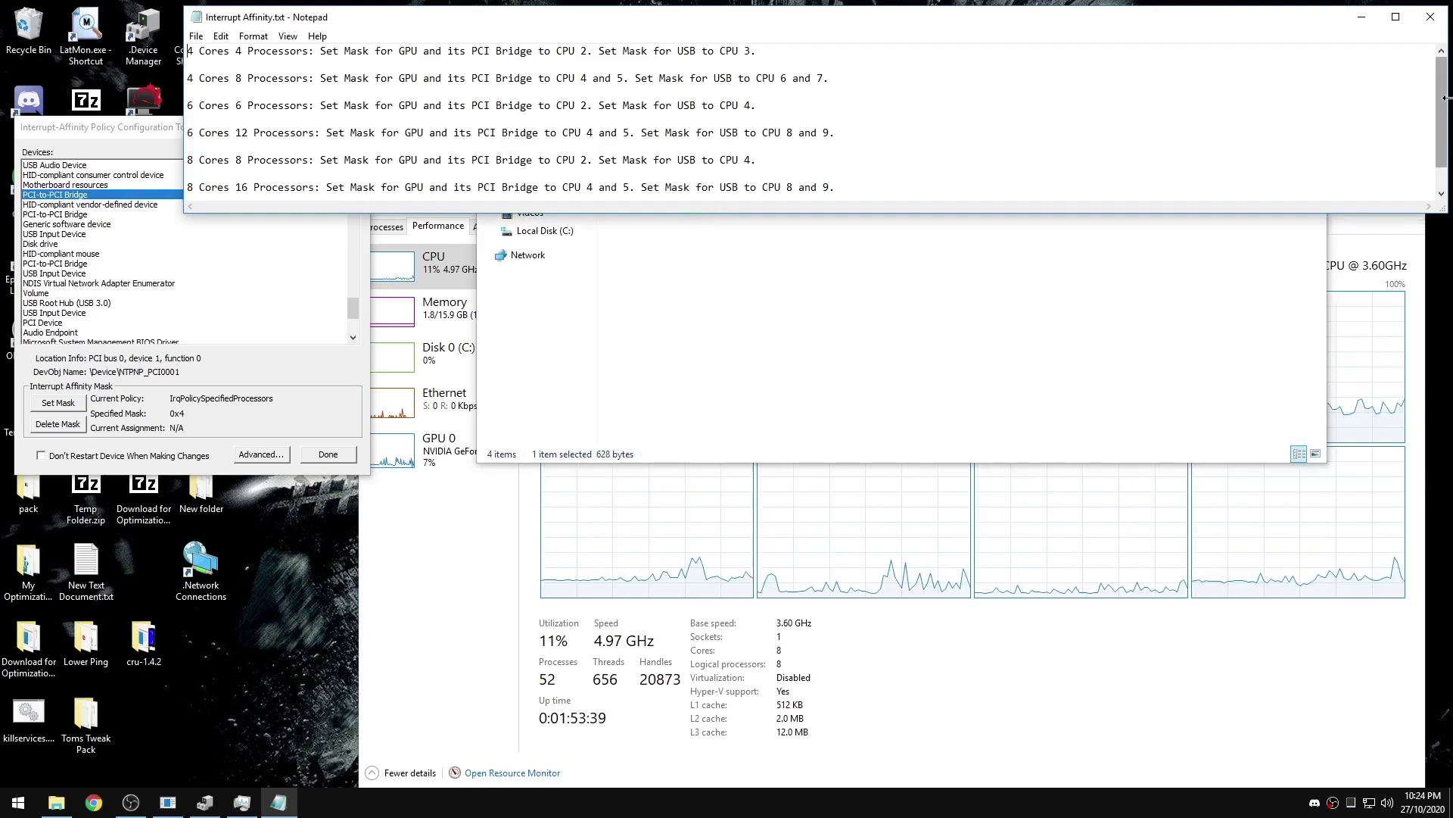
left_click_drag(1446, 98, 861, 98)
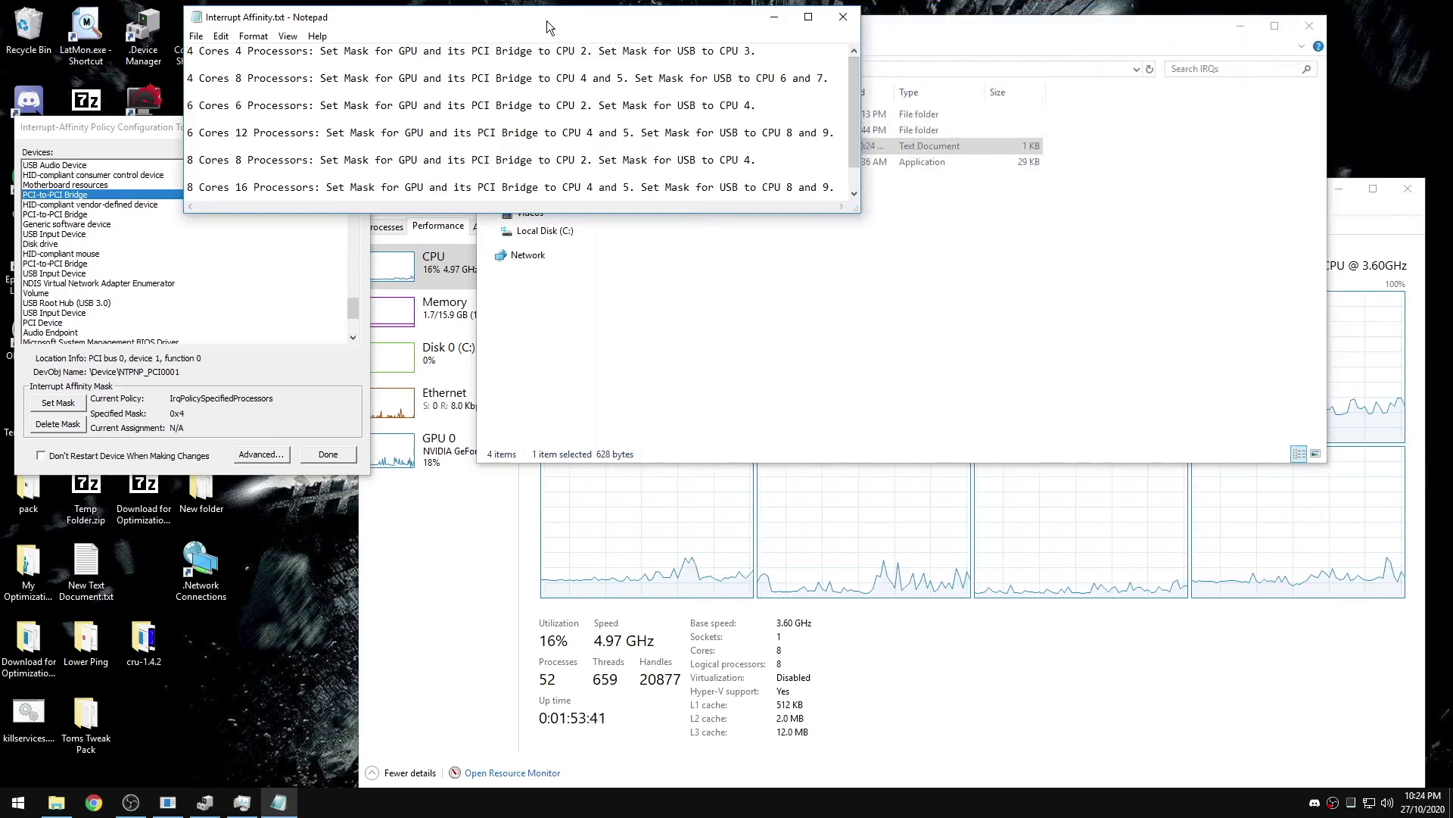
left_click_drag(546, 21, 388, 16)
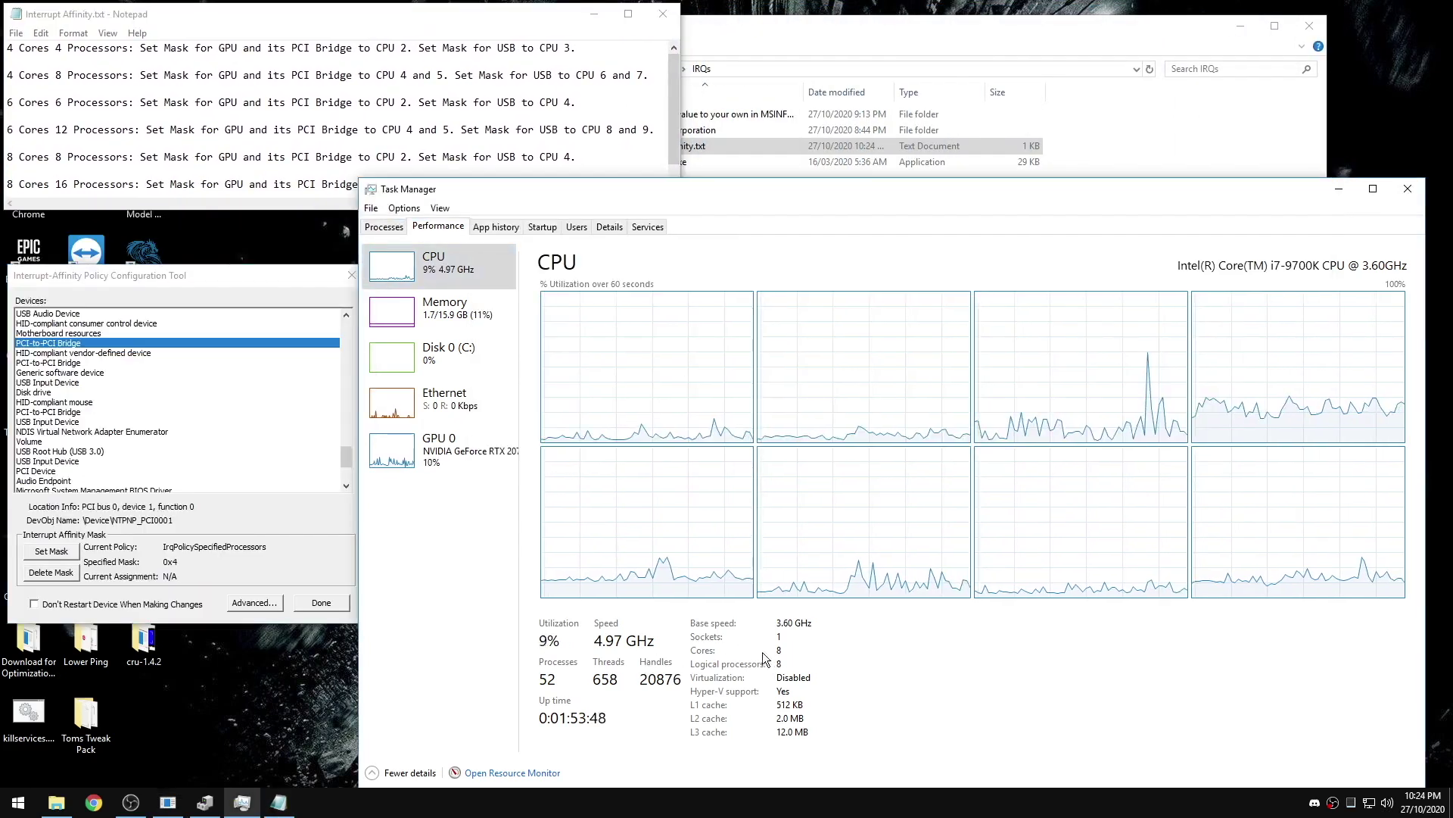
Step: Highlight the 8 Cores 8 Processors guidance and move the affinity tool toward the centre
left_click(225, 129)
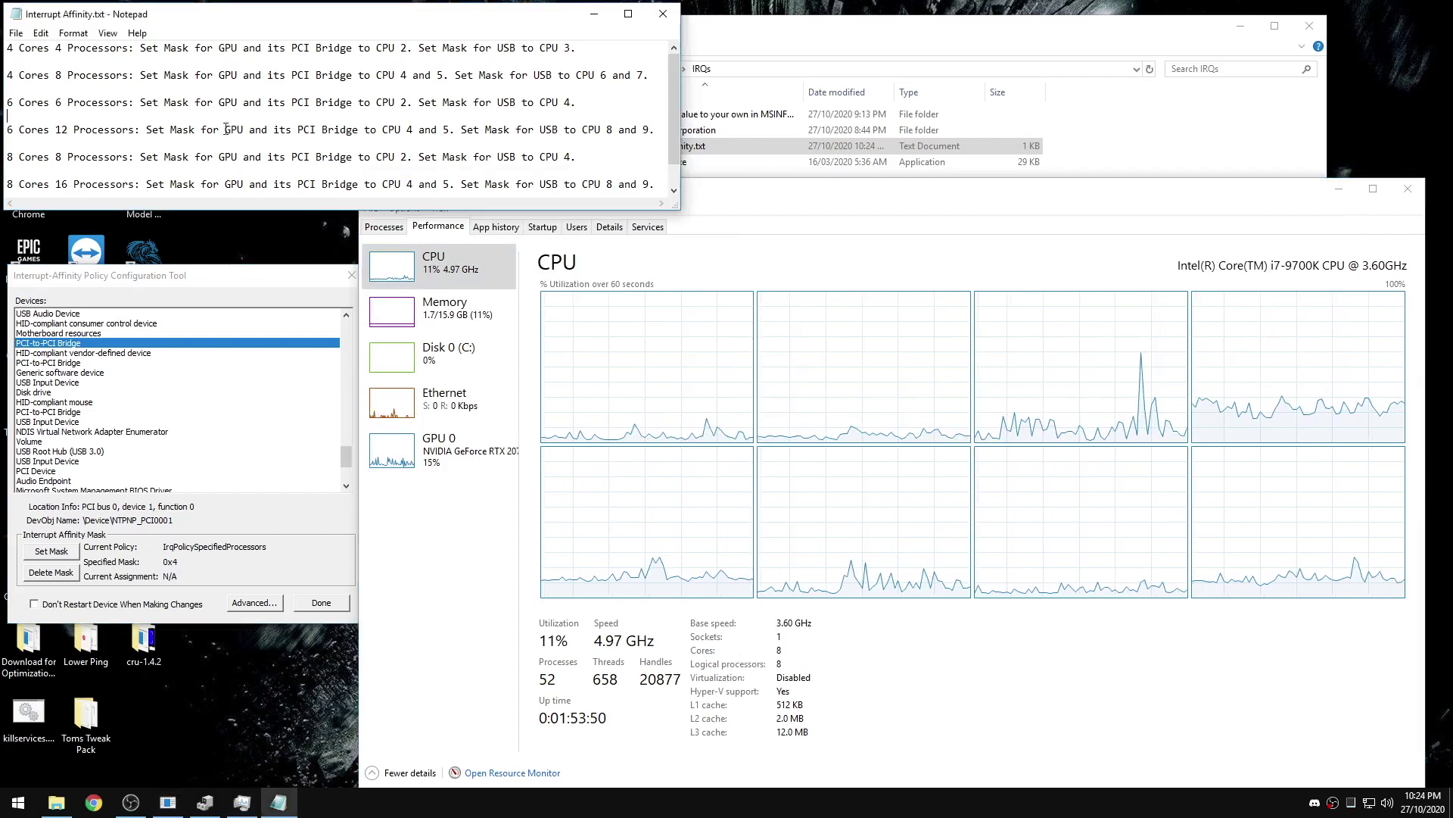
left_click_drag(183, 157, 580, 158)
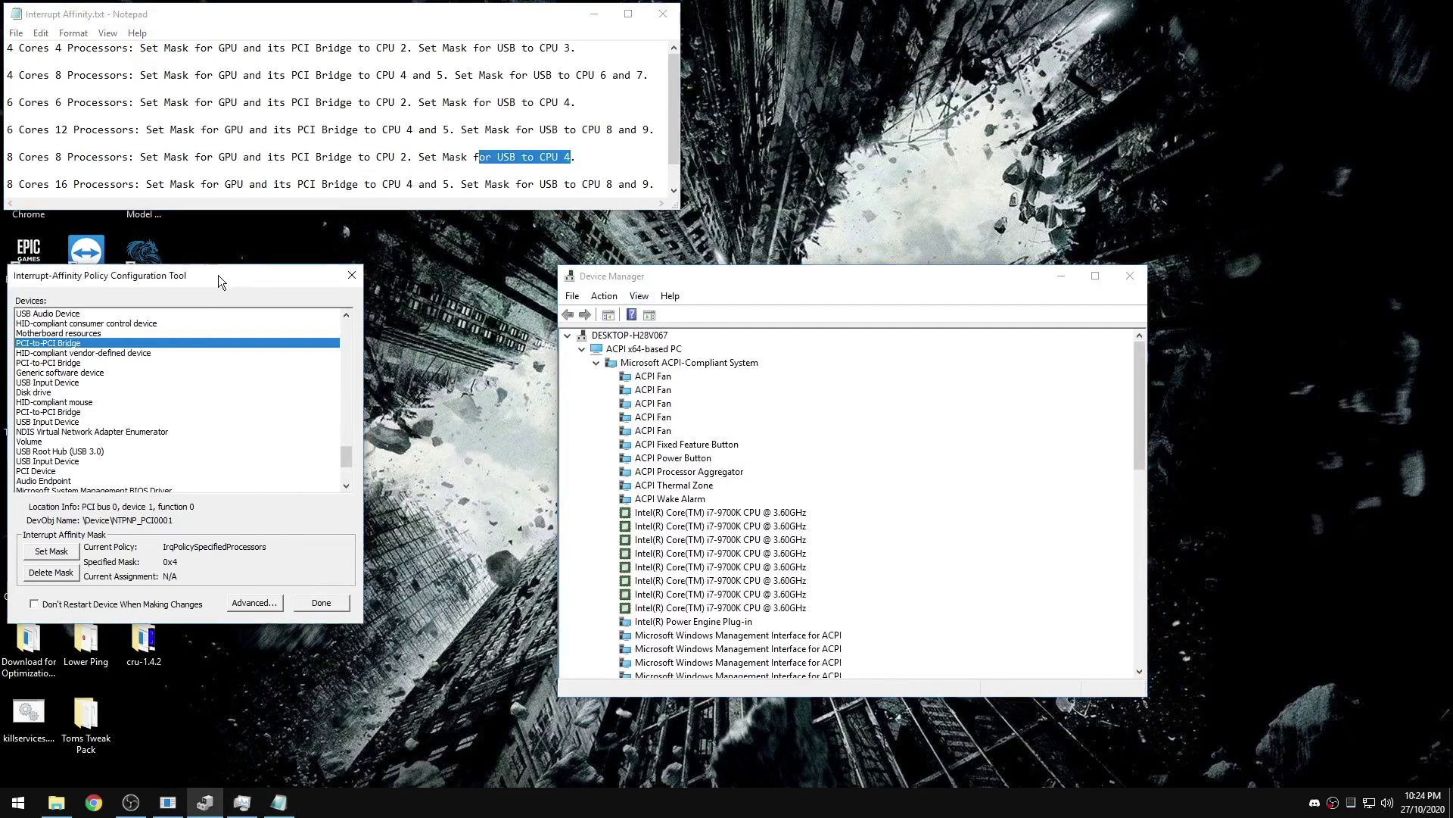
left_click_drag(218, 275, 396, 281)
left_click(639, 296)
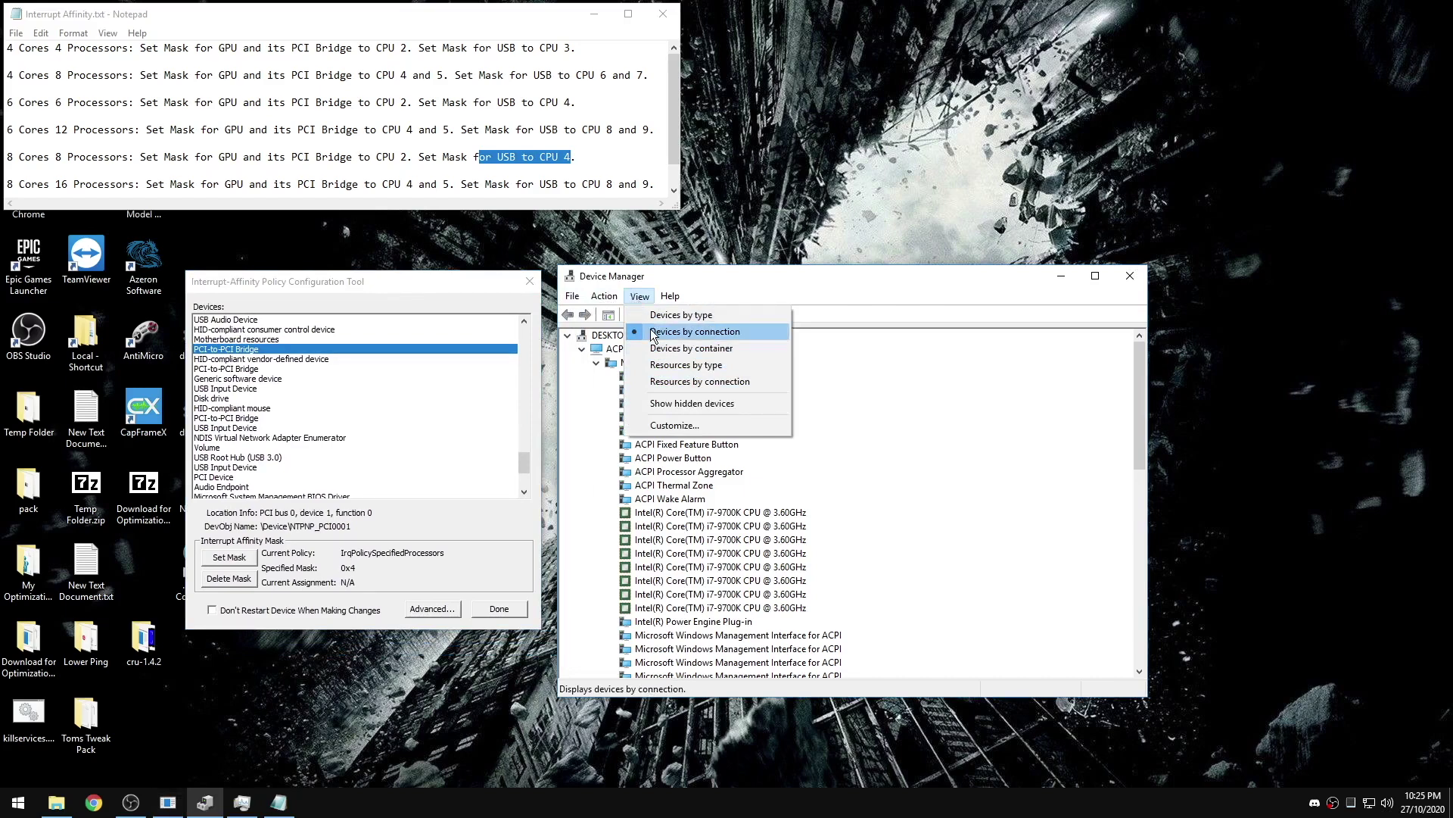
Step: Look up the NVIDIA GeForce RTX 2070 SUPER's PCI location in Device Manager's by-connection view
left_click(654, 333)
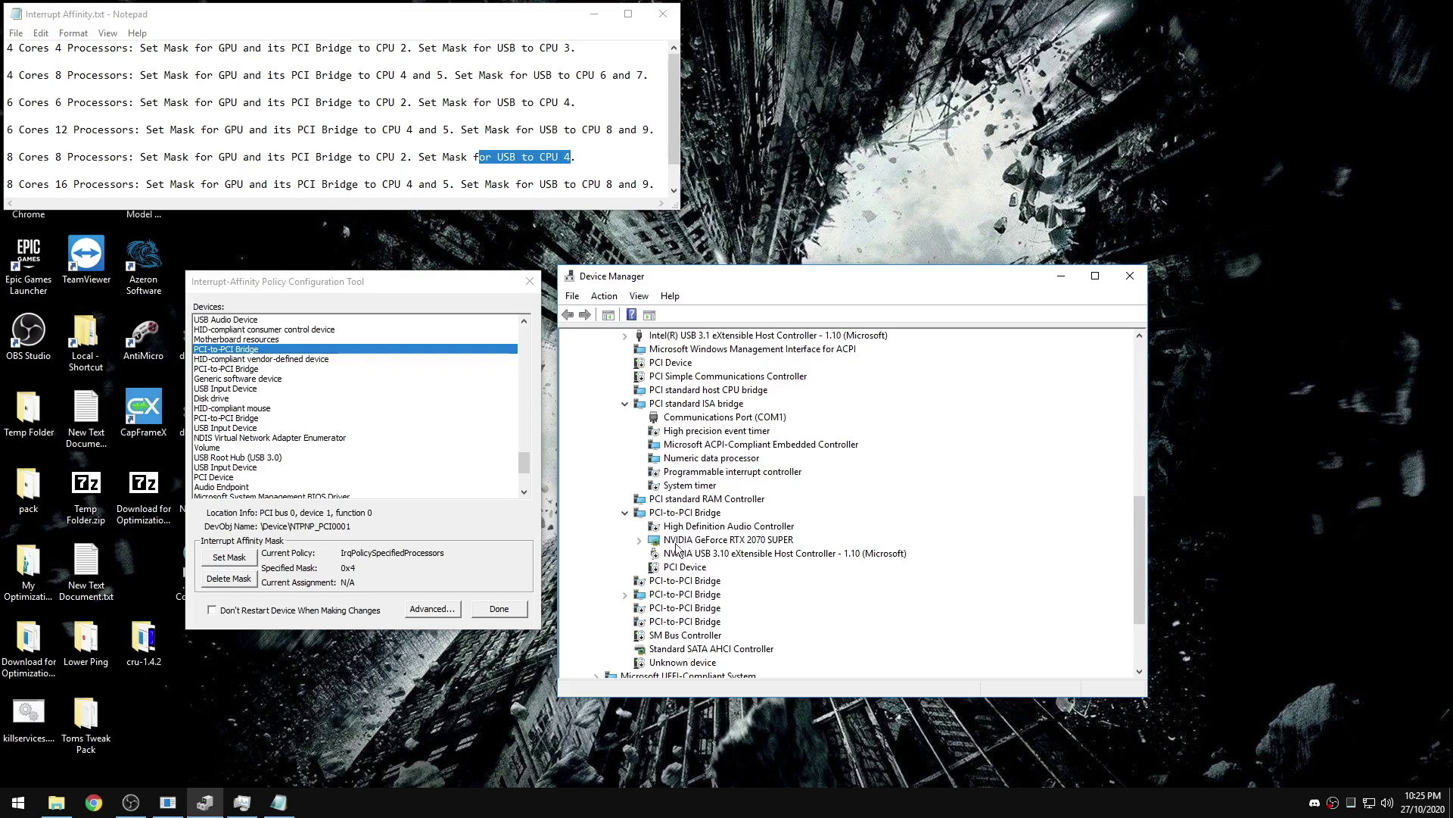
right_click(682, 541)
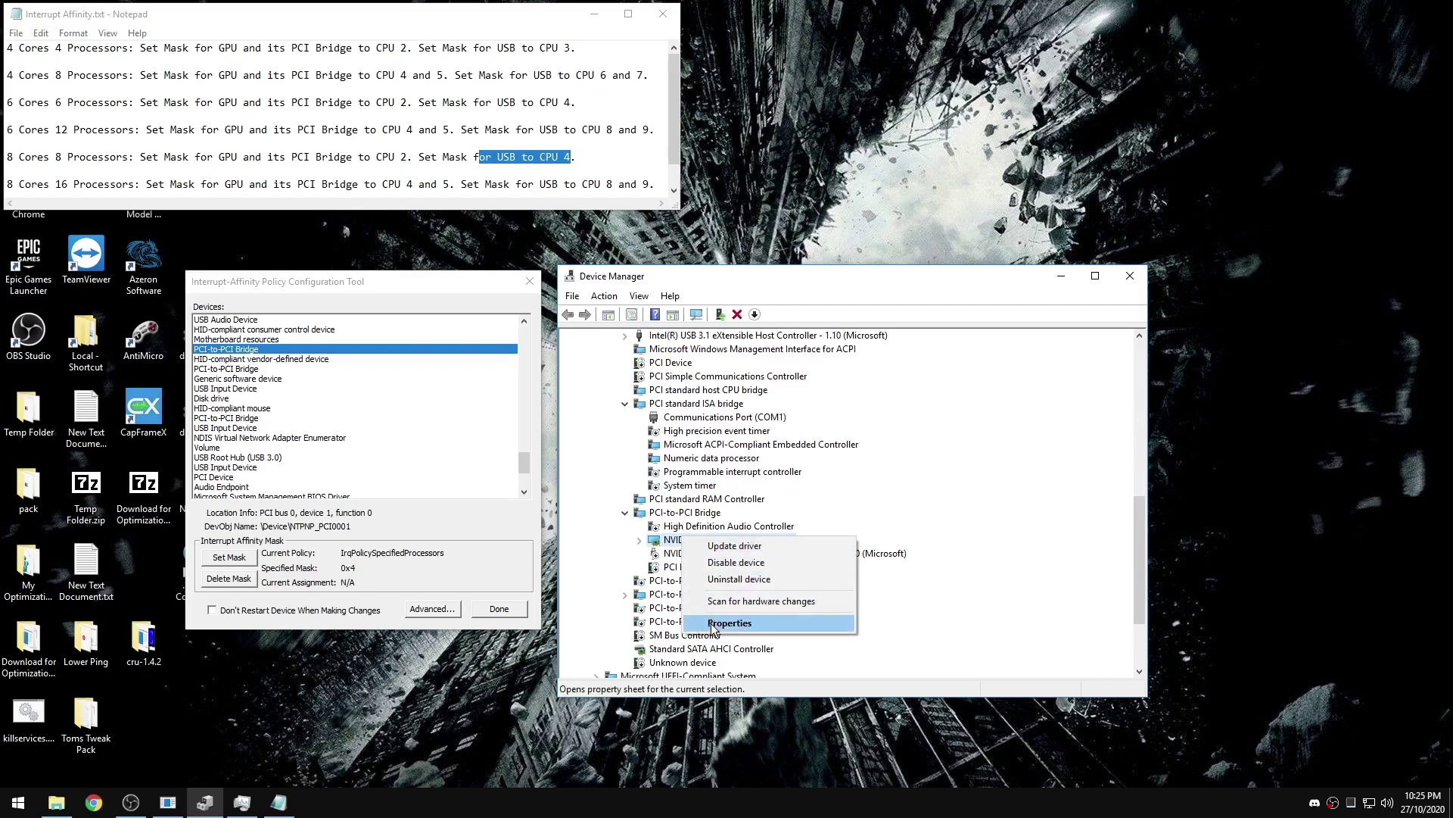
left_click(716, 624)
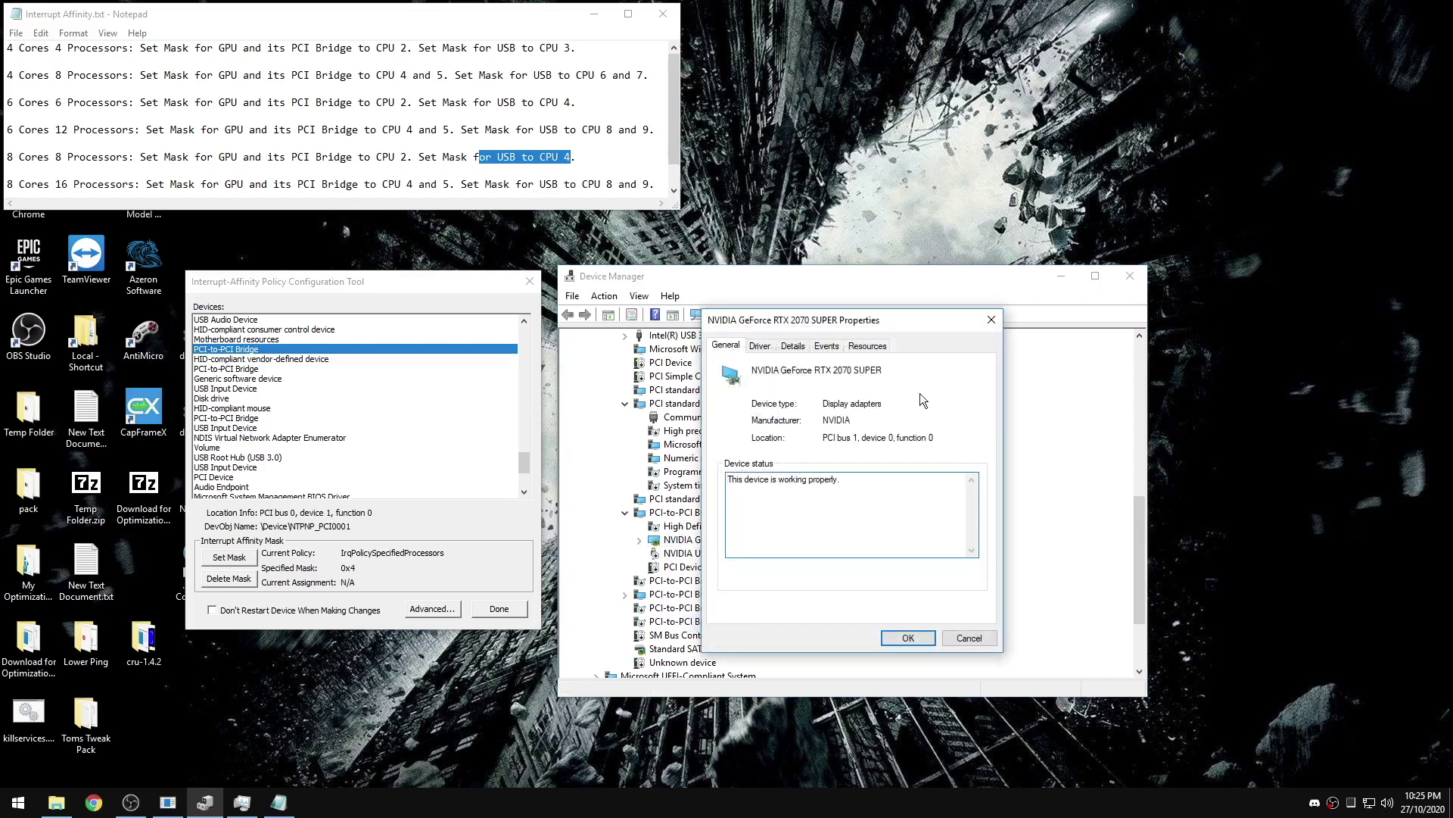
left_click_drag(823, 438, 936, 440)
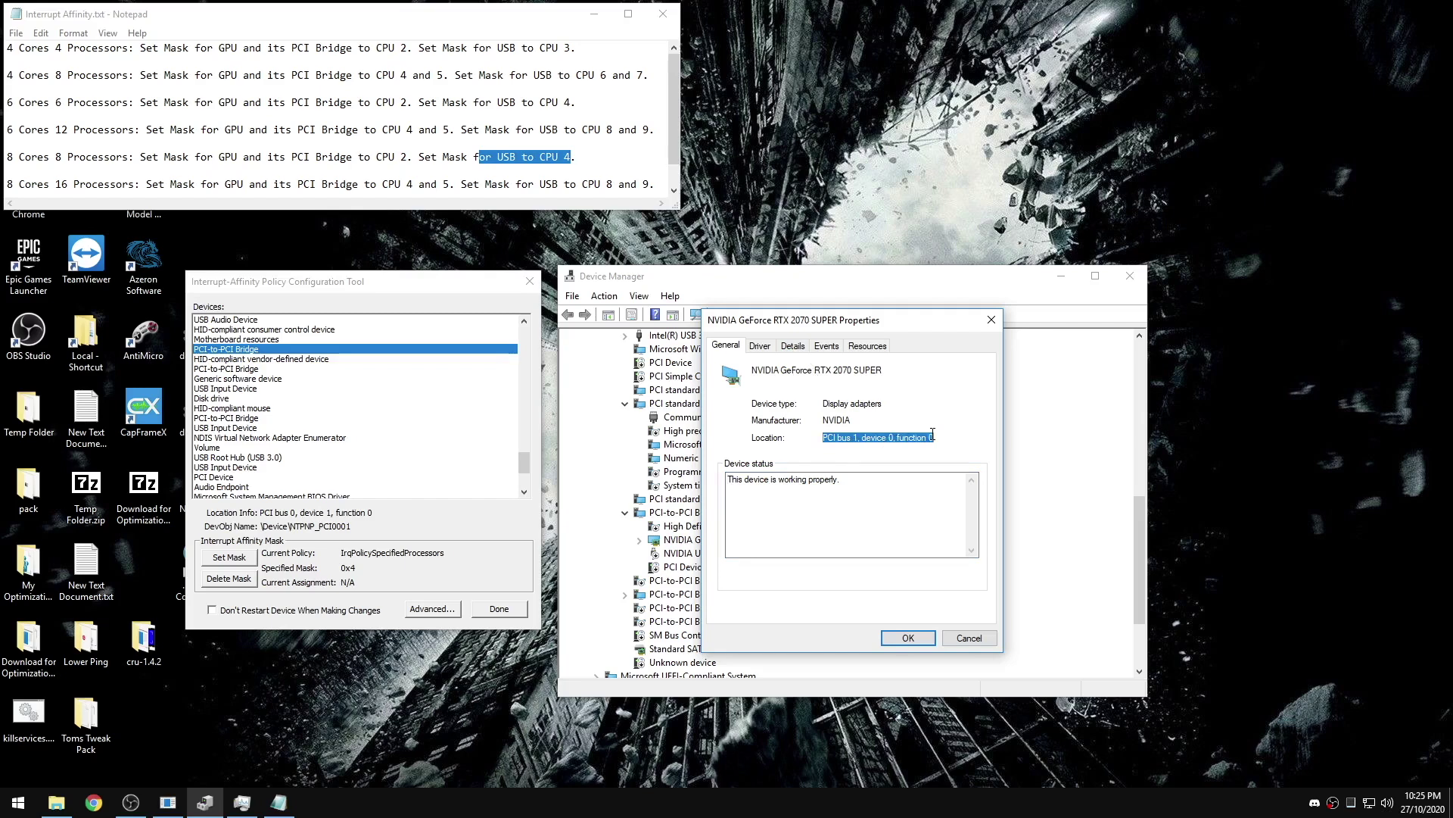
Step: Set the GPU's interrupt mask to CPU 2 in the affinity tool, declining the device restart
left_click(399, 281)
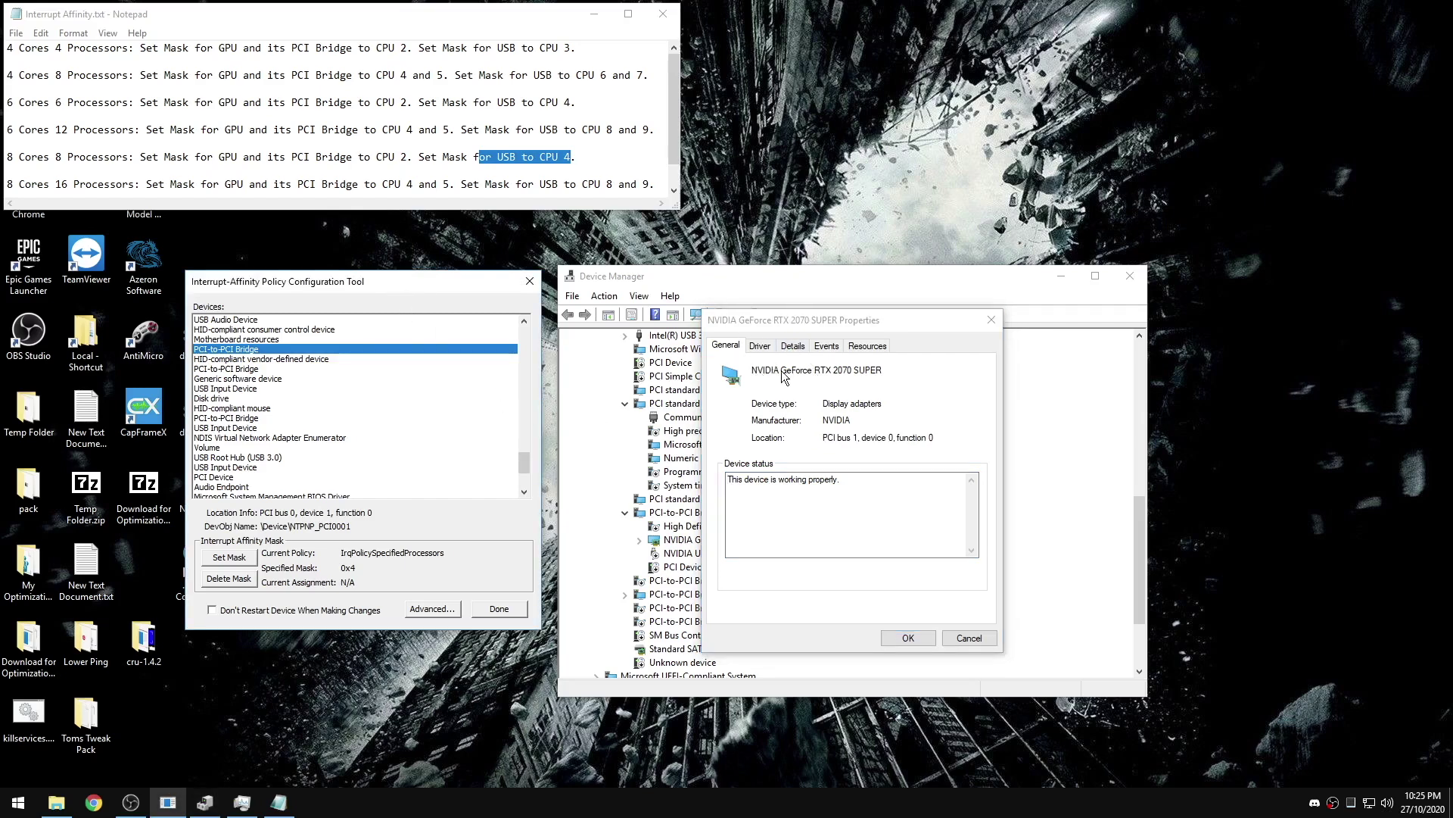
key("n")
key("n")
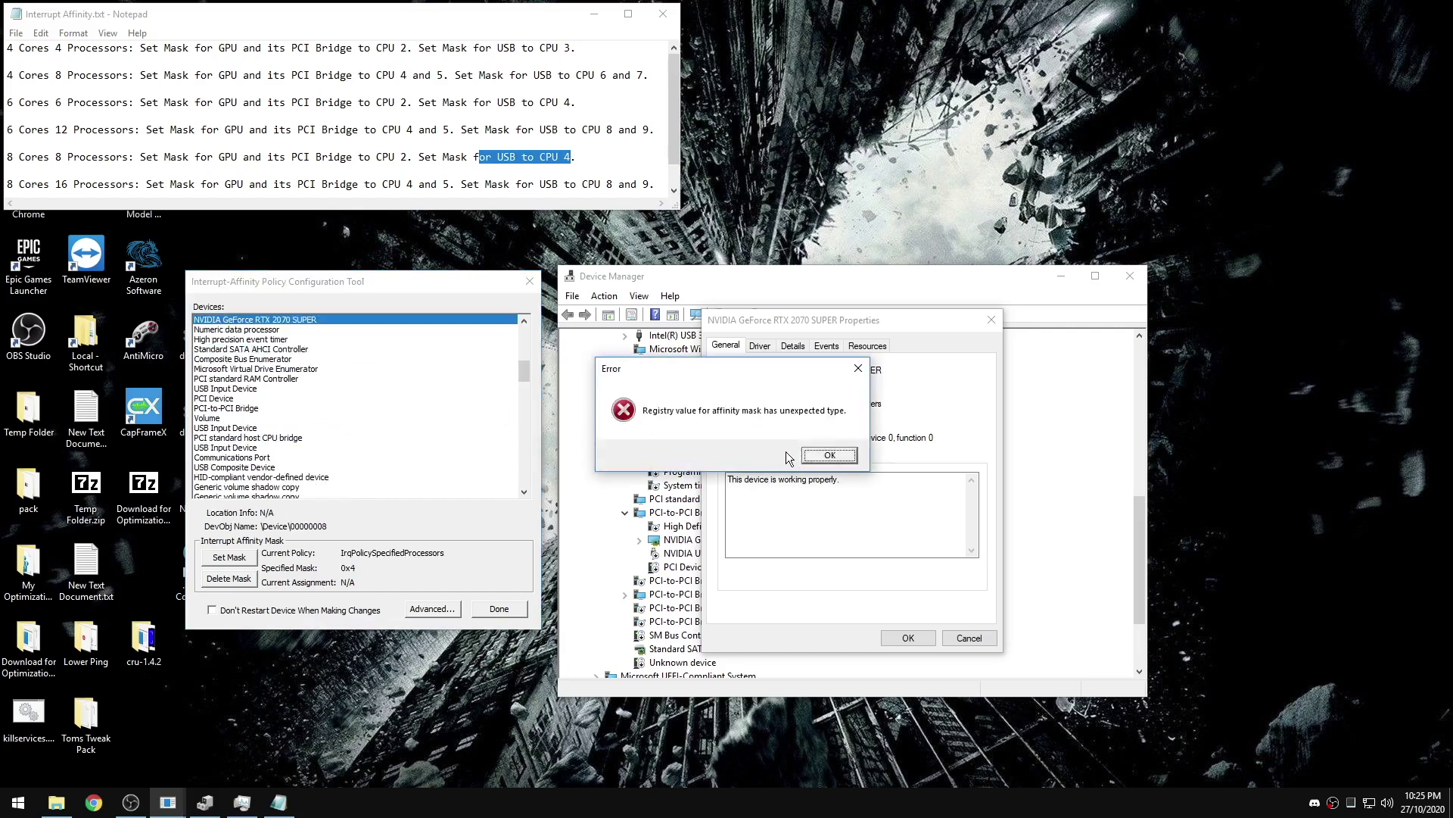
left_click(828, 455)
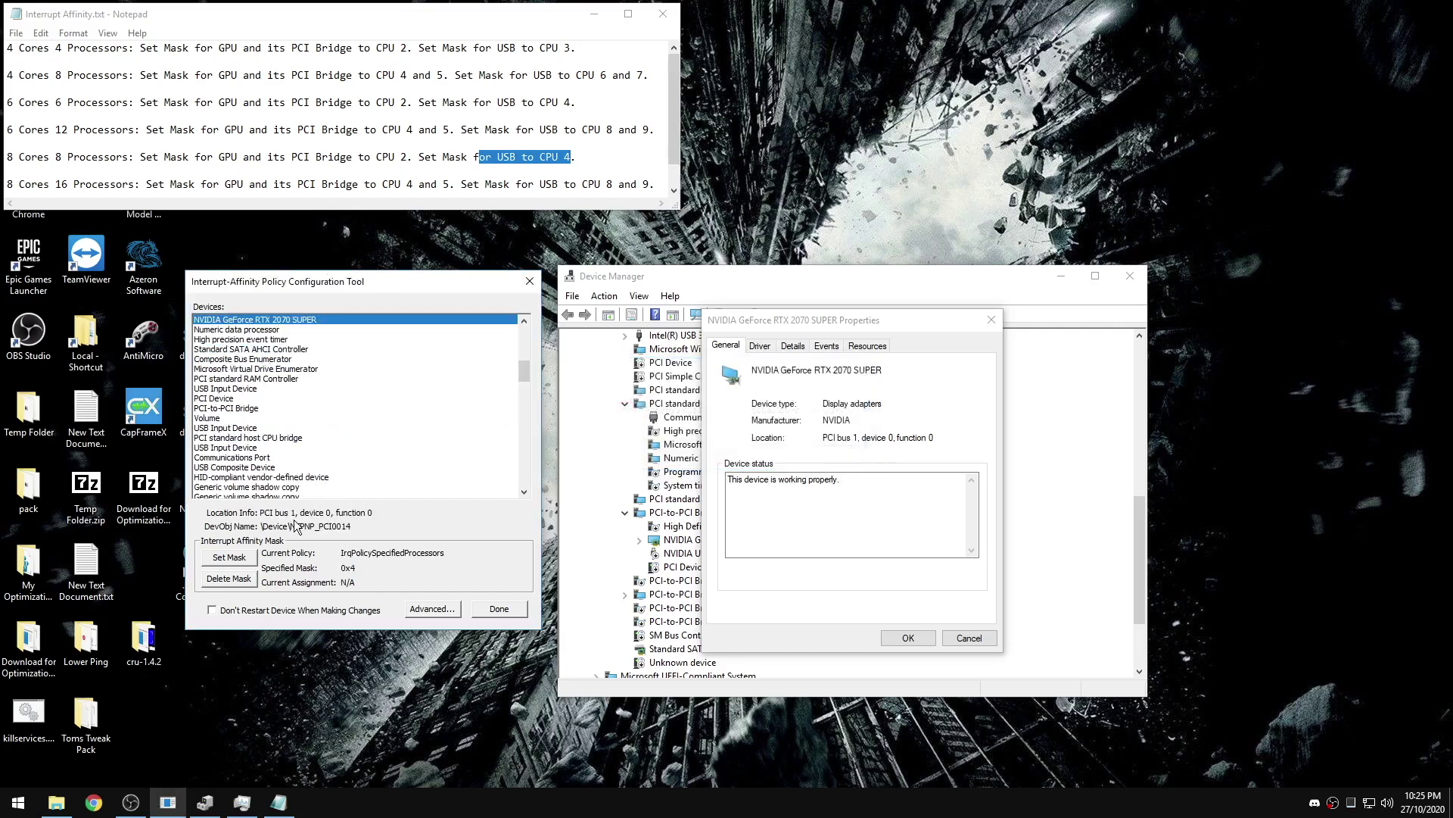
left_click(246, 559)
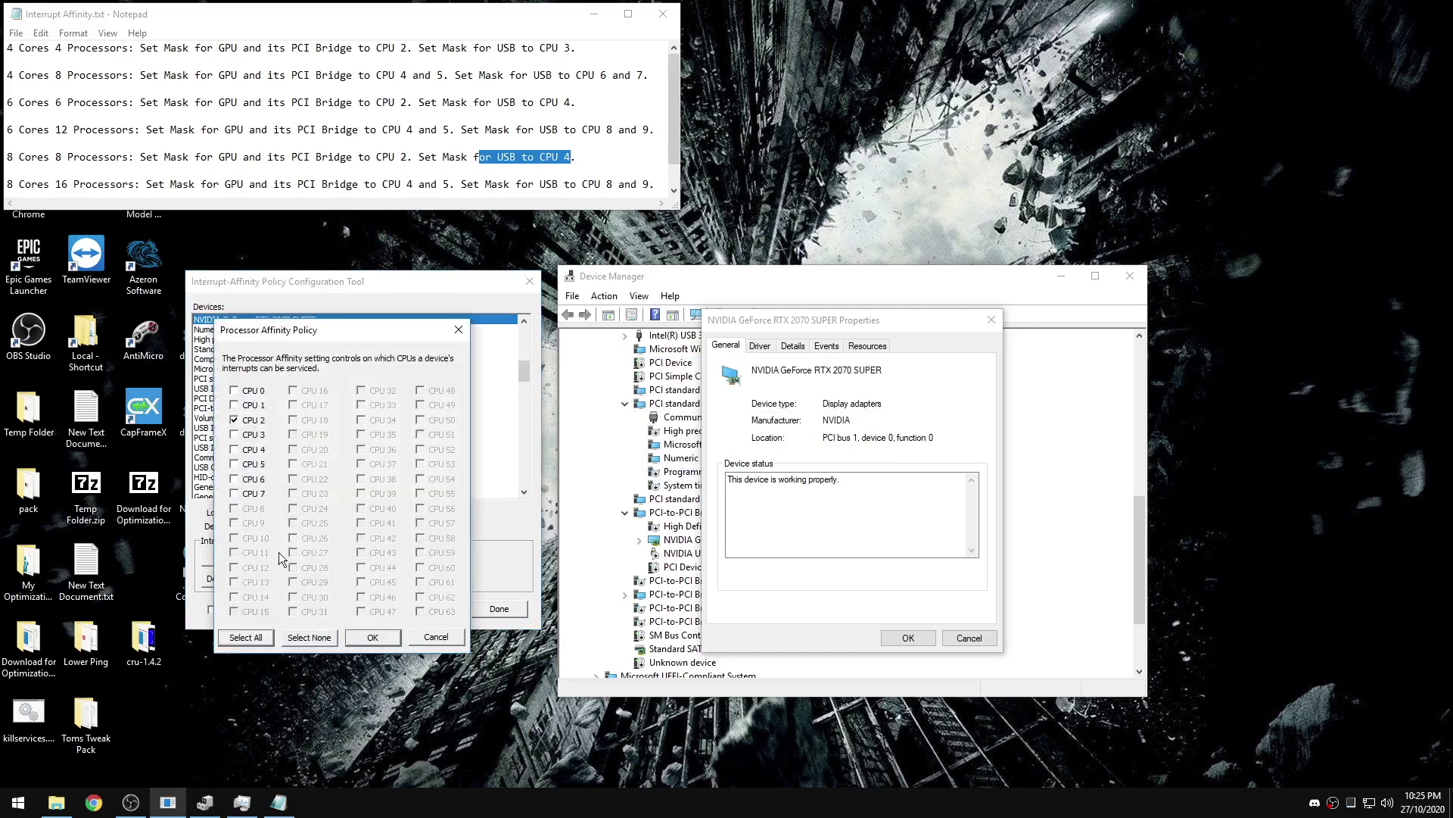
left_click(373, 636)
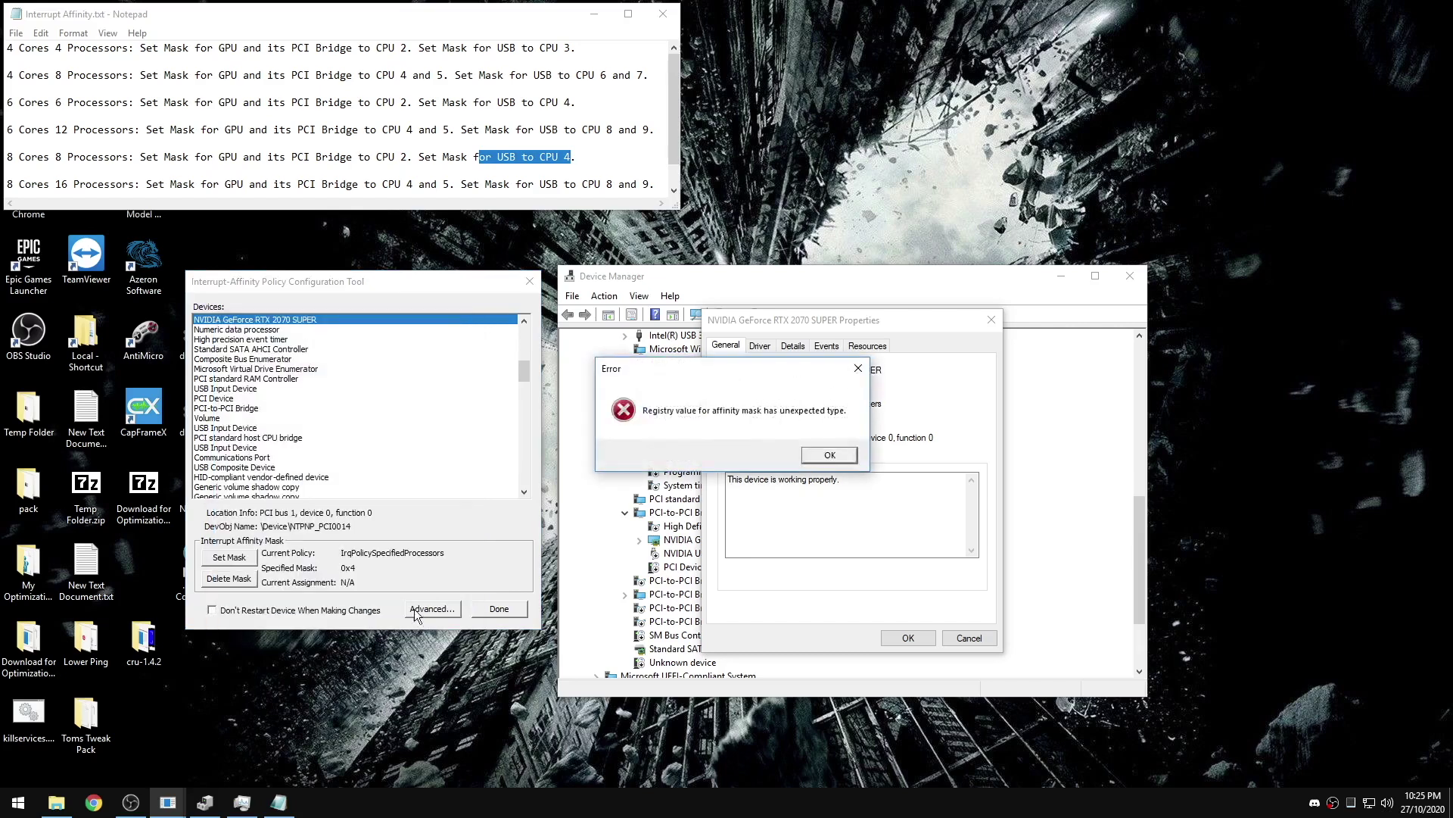
left_click(822, 455)
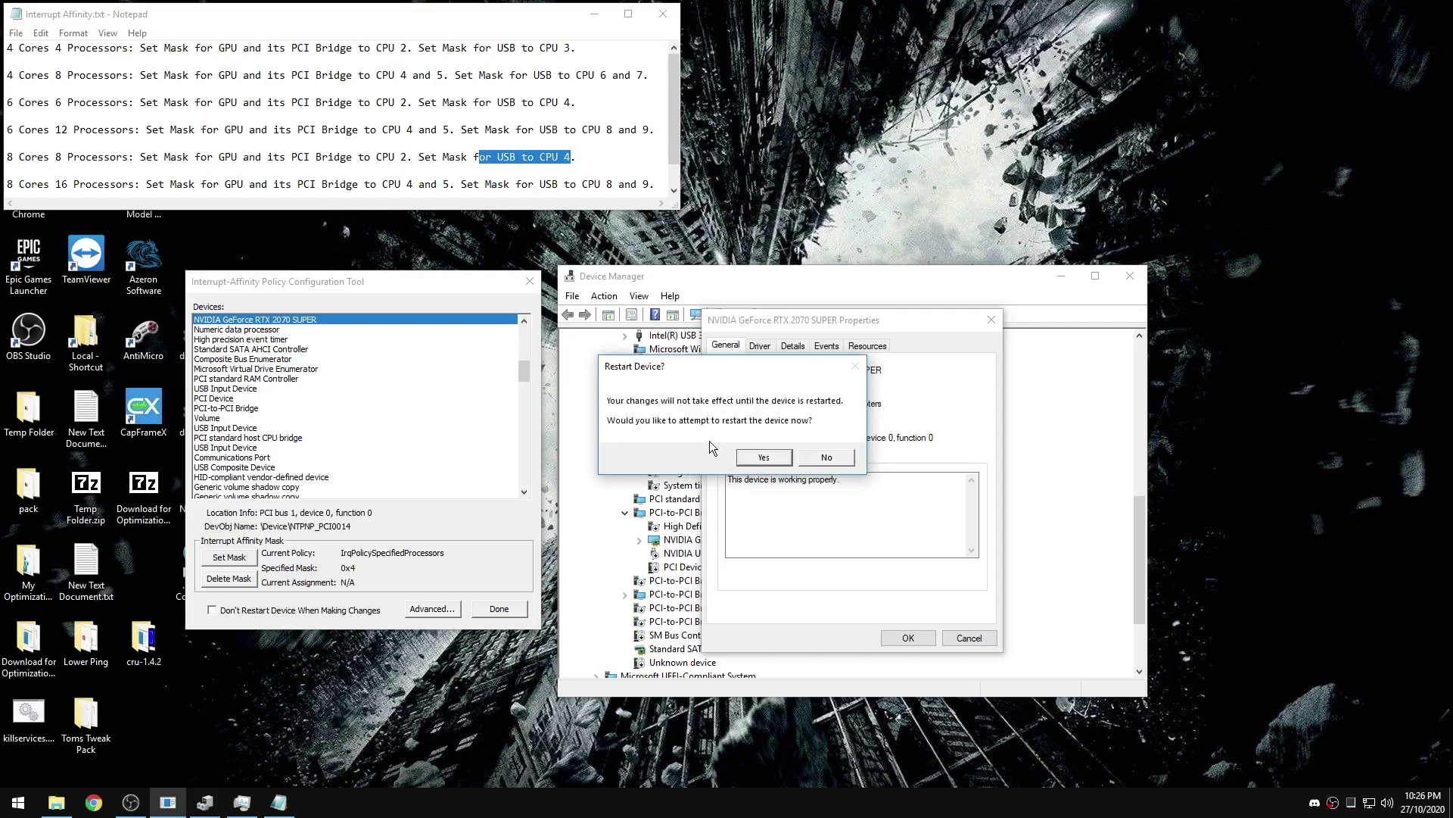
left_click(827, 457)
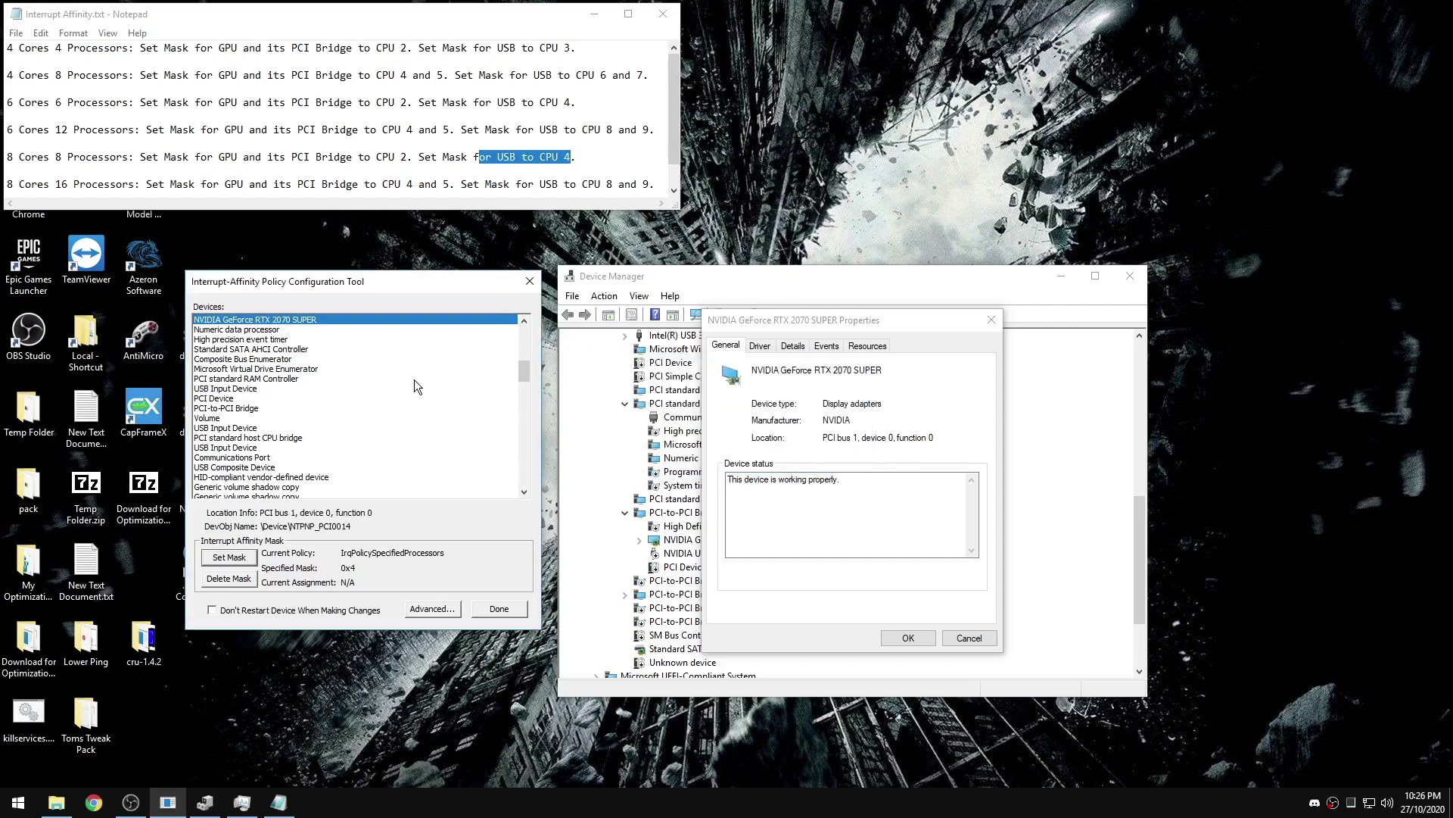
Step: Close the GPU properties and open the PCI-to-PCI Bridge's properties in Device Manager
left_click_drag(784, 328, 840, 324)
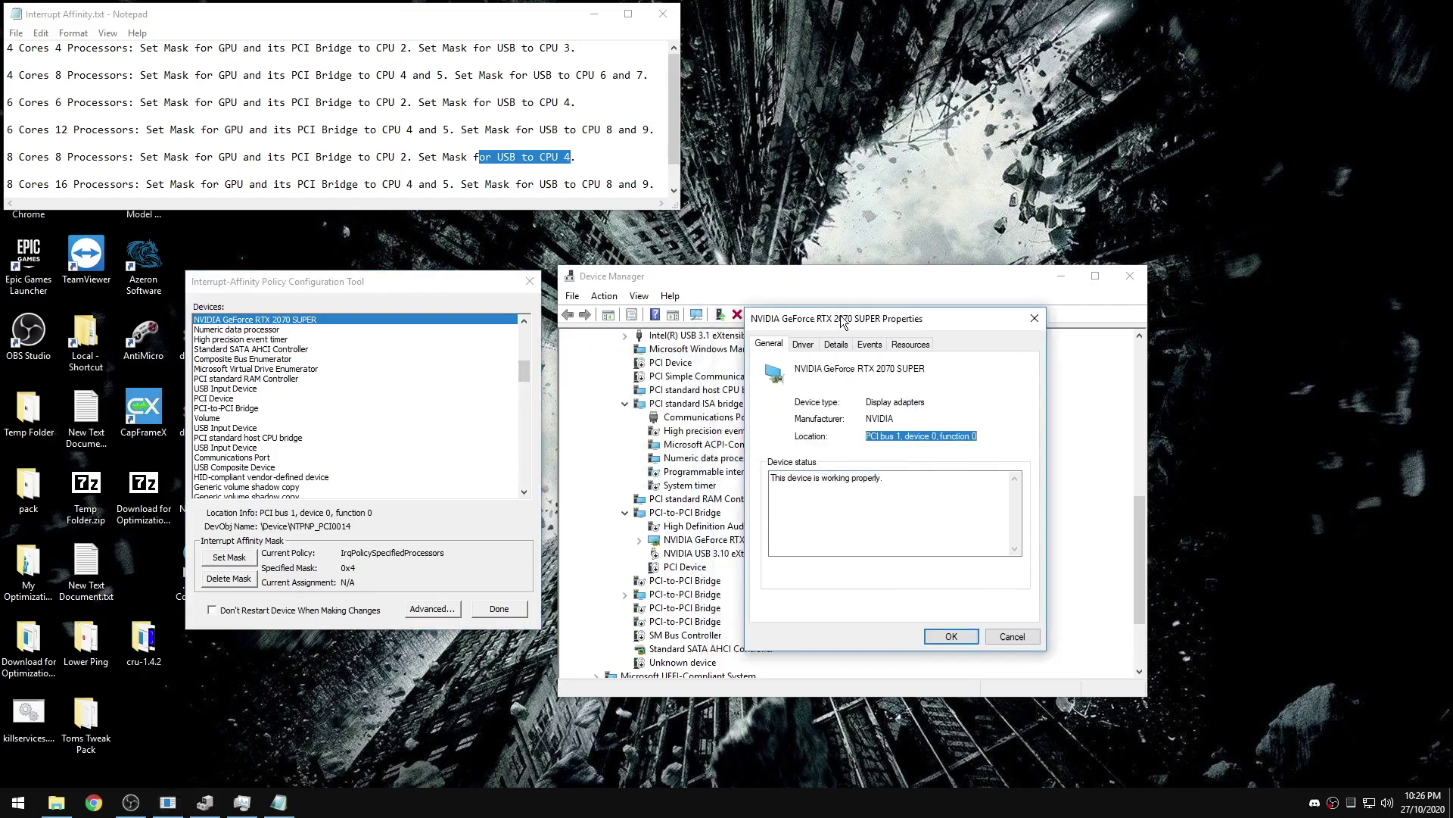
left_click(1036, 321)
right_click(681, 516)
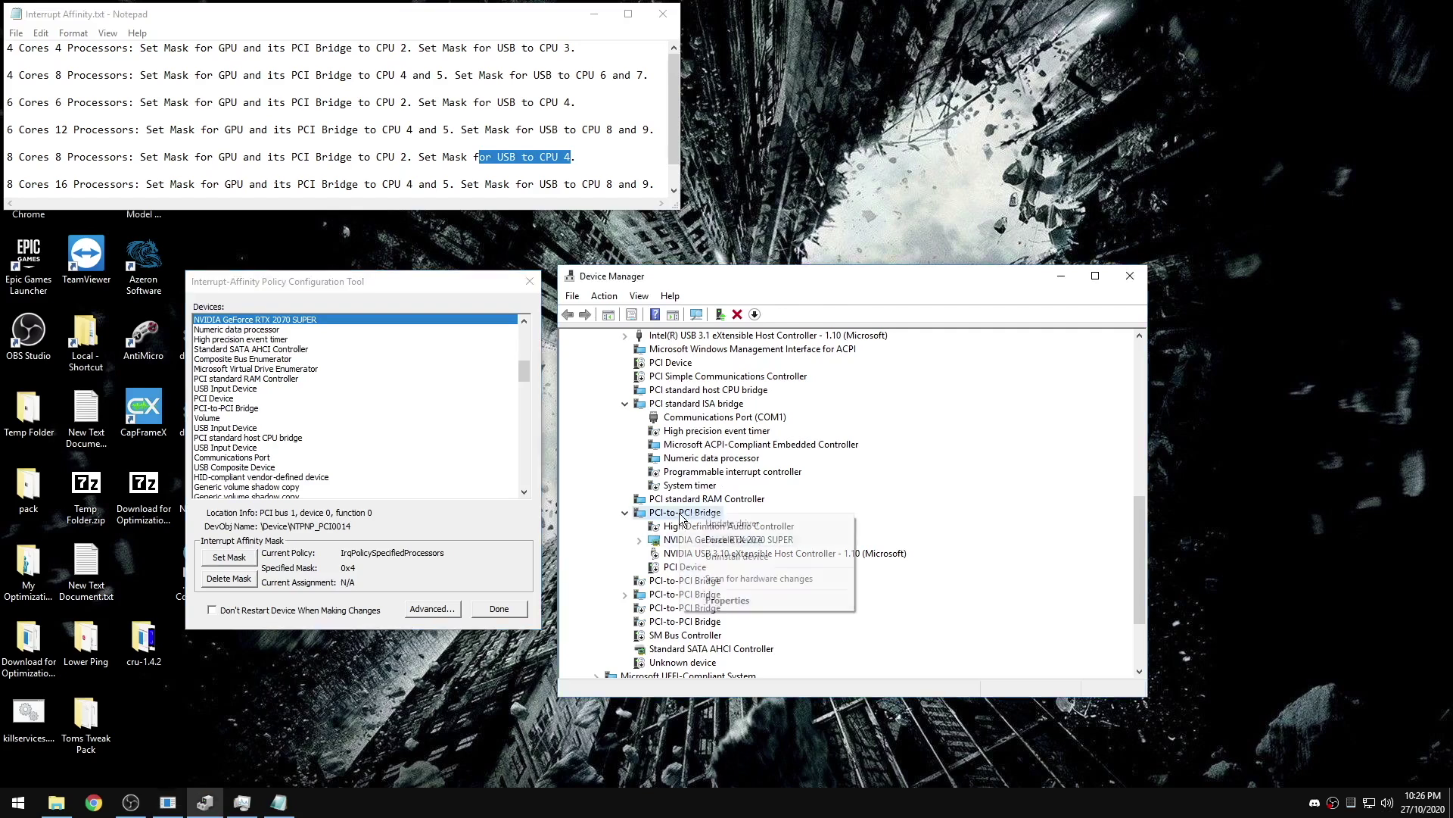
left_click(724, 601)
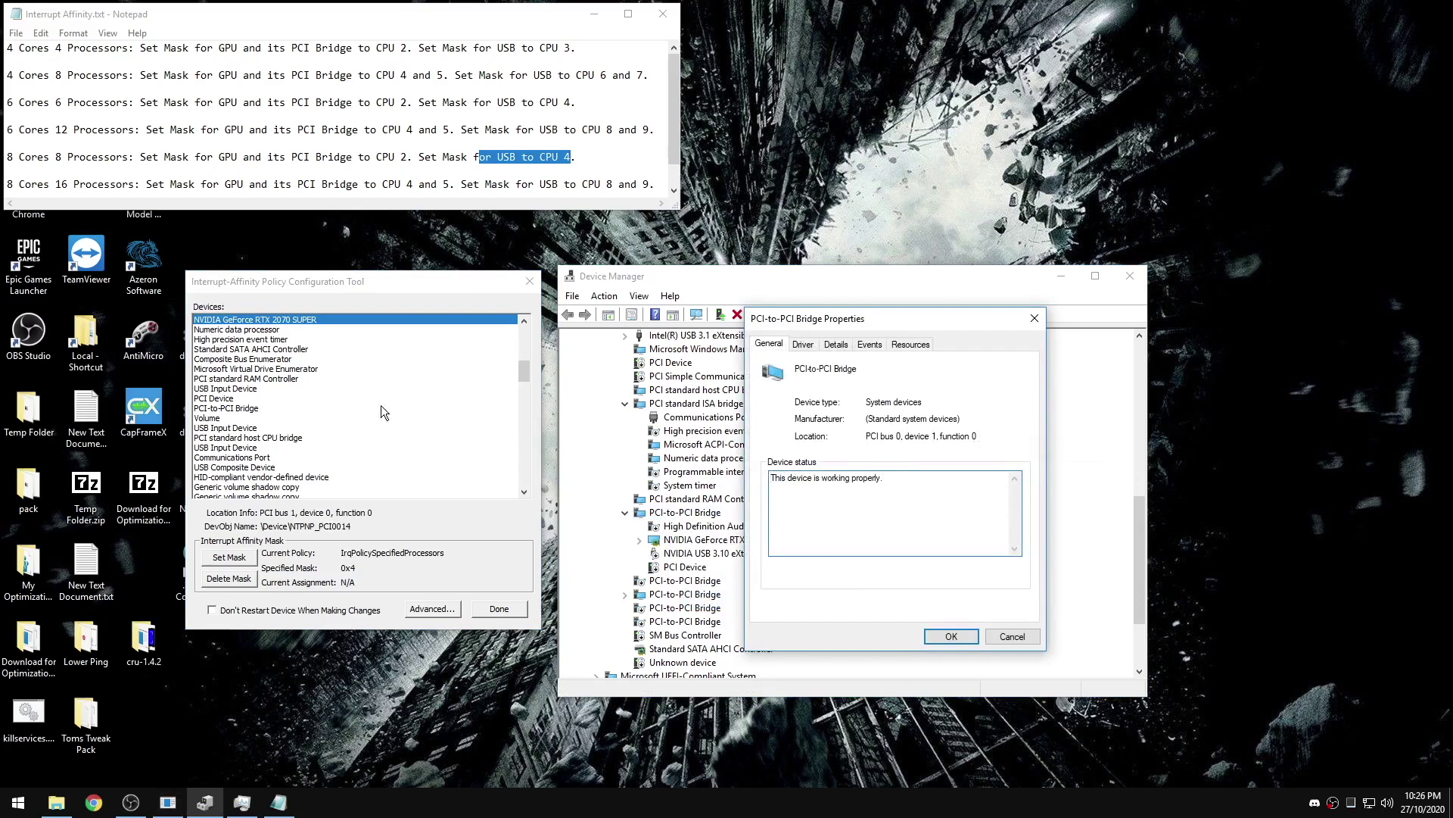
Step: Mask the PCI-to-PCI Bridge to CPU 2 in the affinity tool and accept the restart
left_click(326, 321)
left_click(830, 455)
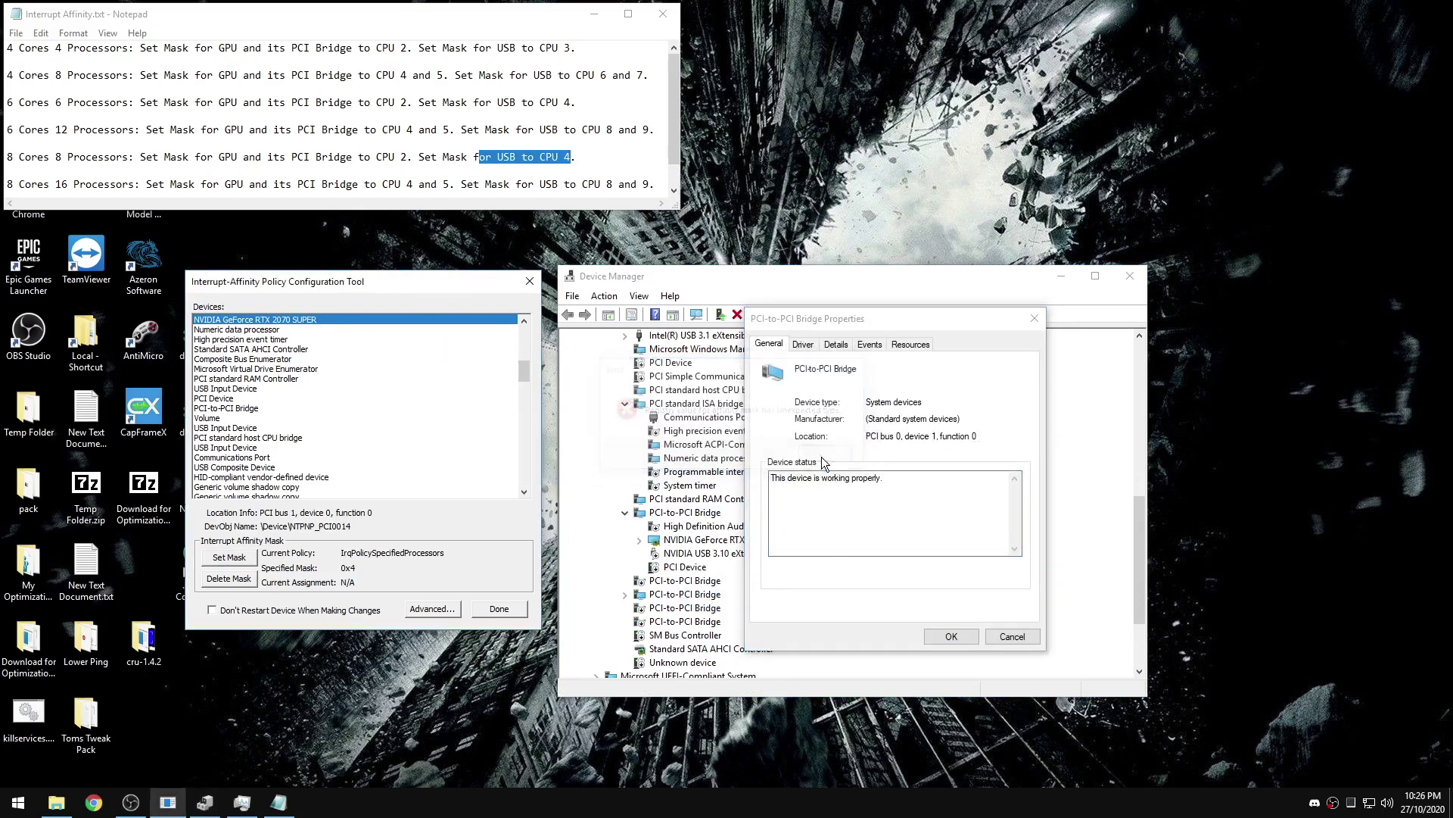
key("p")
key("p")
key("p")
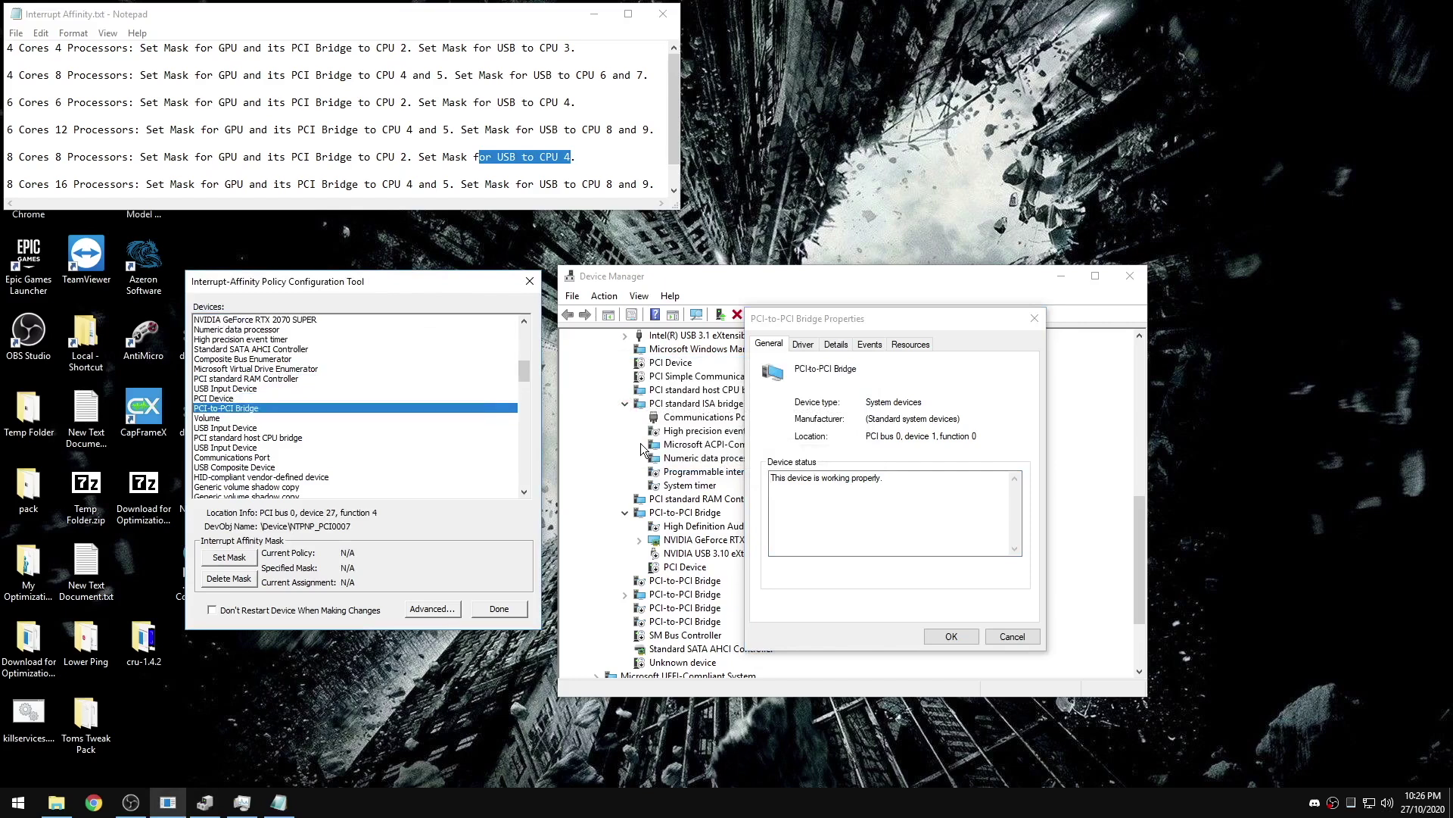
key("p")
key("p")
key("p")
key("p")
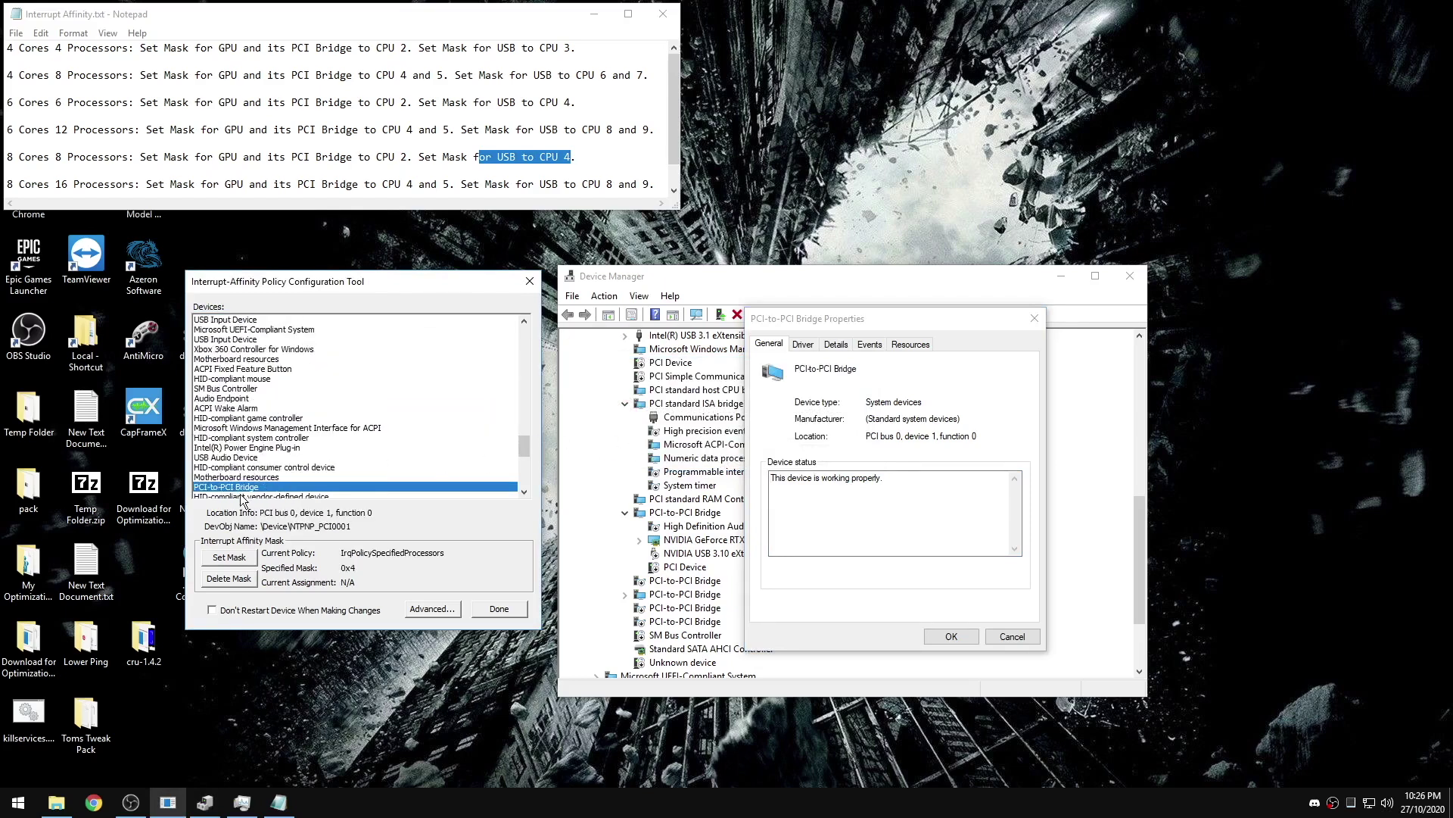
left_click(224, 559)
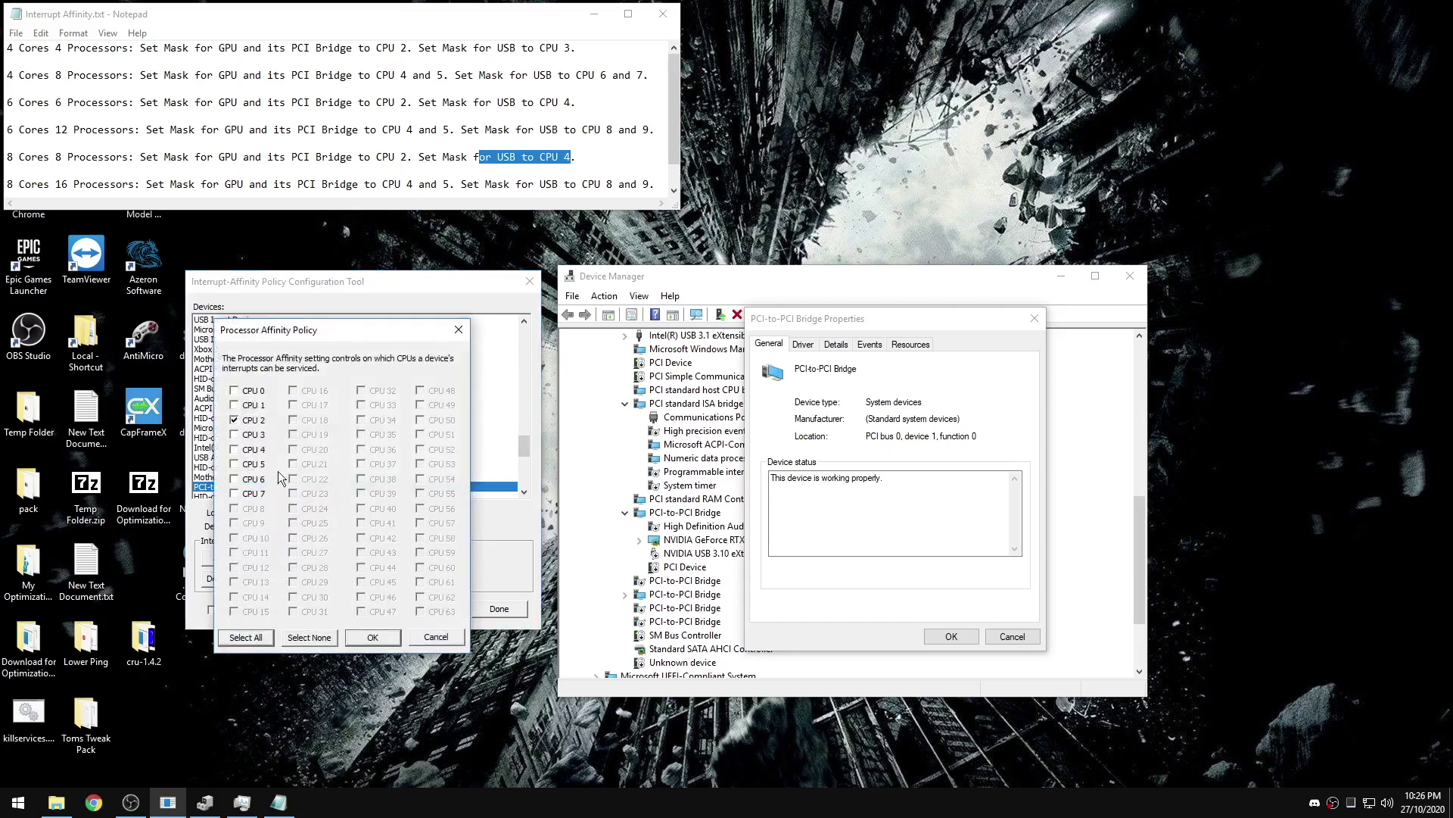
left_click(396, 633)
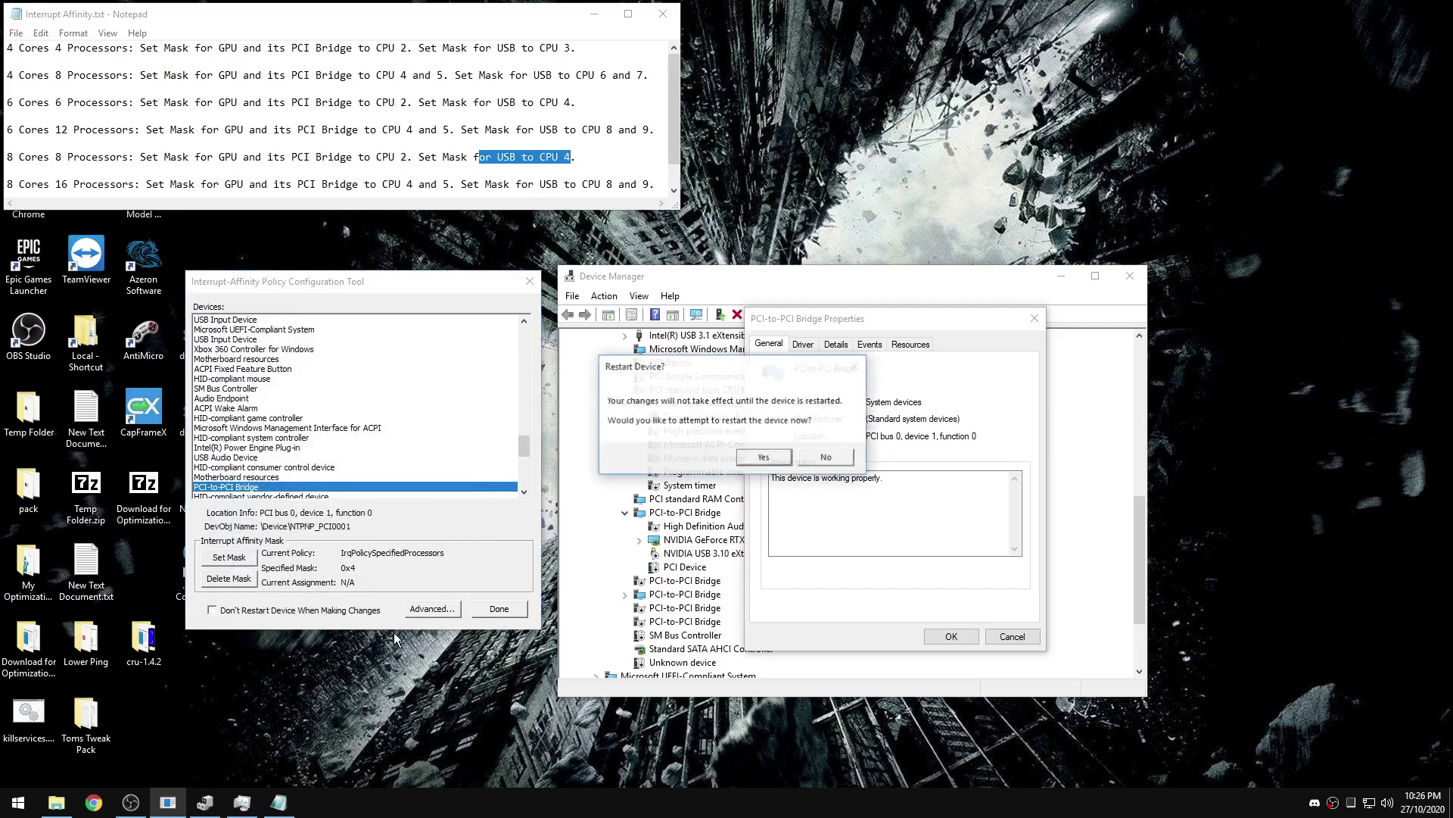
left_click(830, 460)
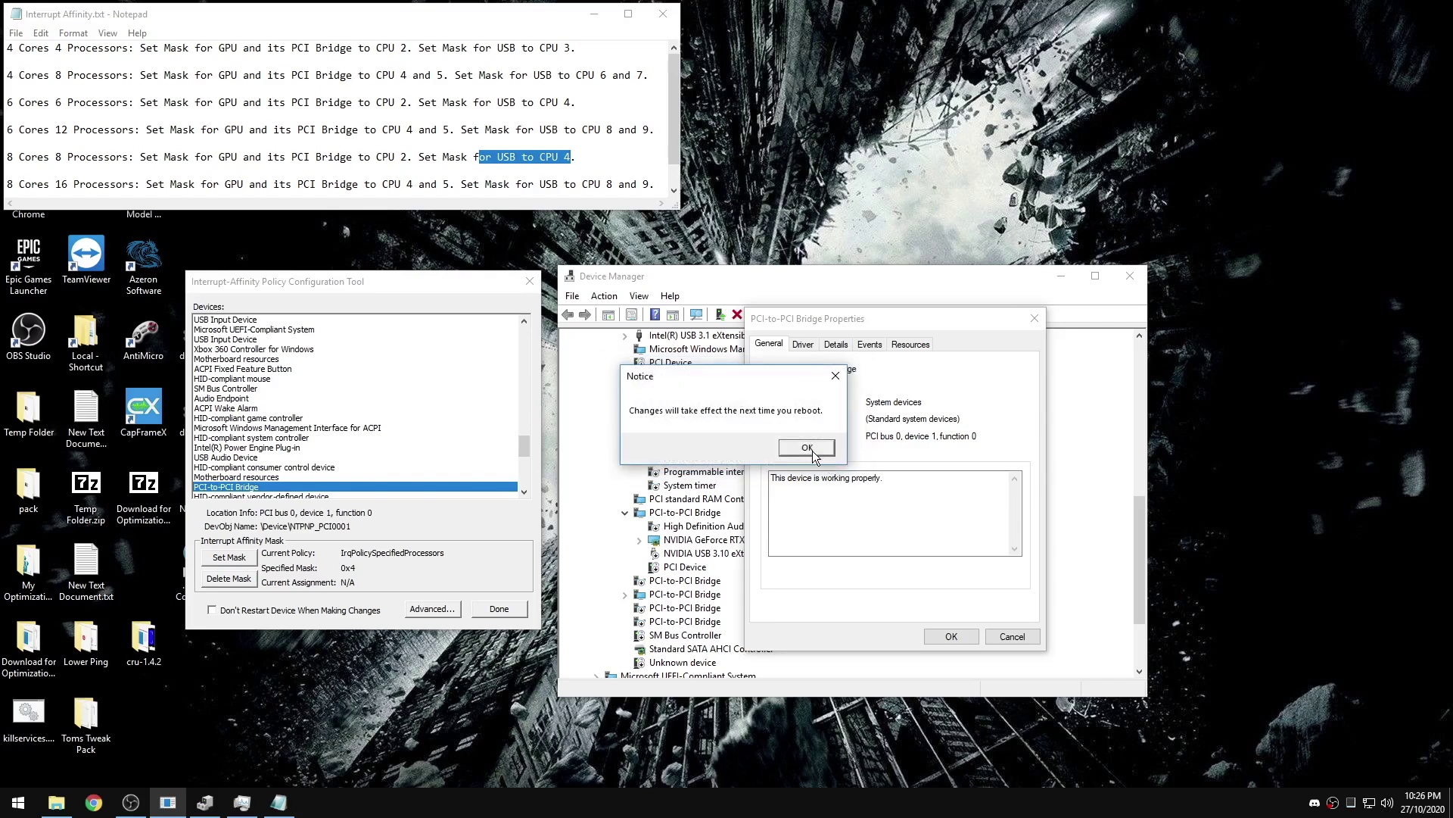
Step: Close the bridge properties and open the Intel USB 3.1 controller's properties to read its location
left_click(807, 447)
left_click(1034, 317)
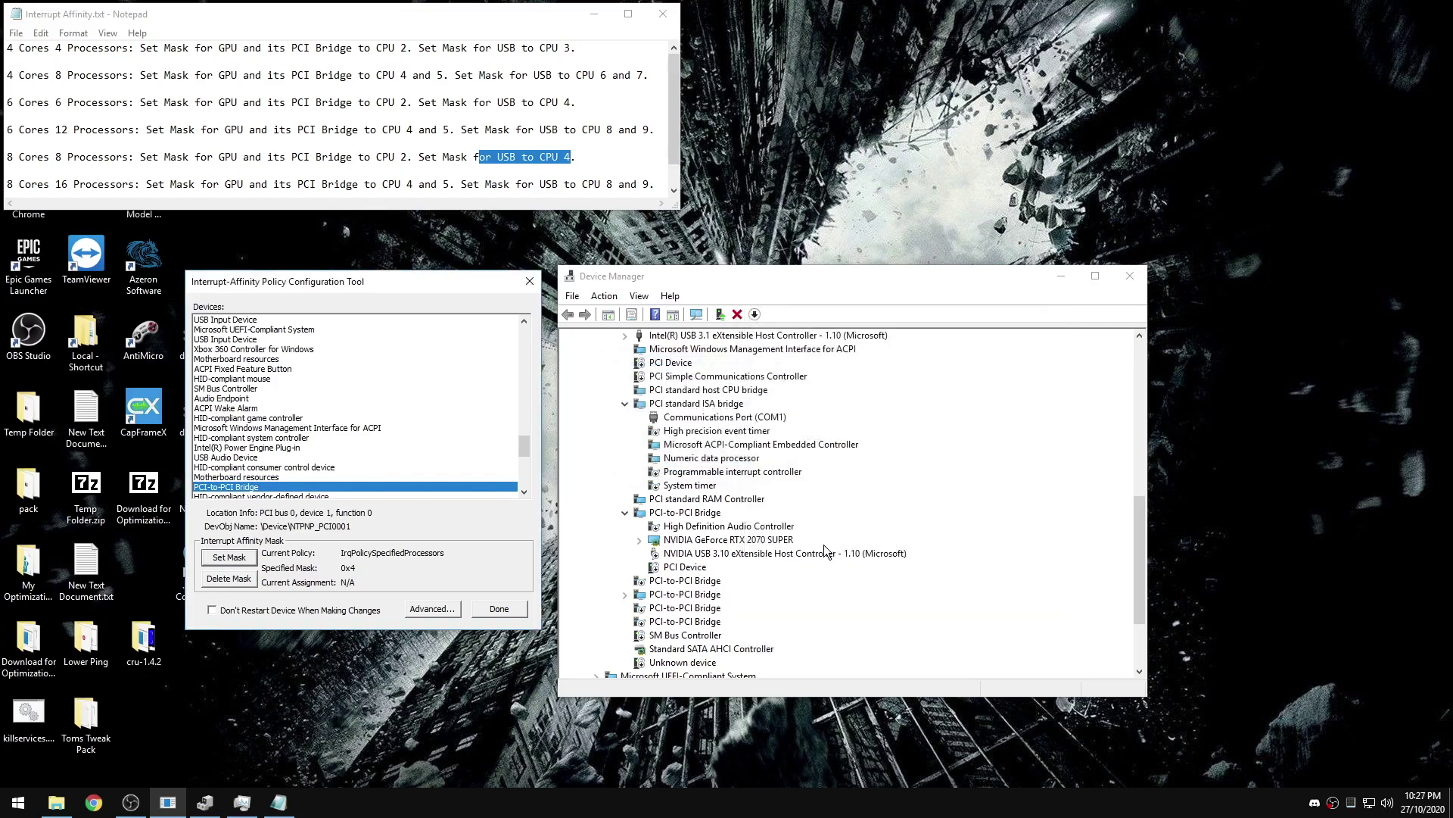
scroll(824, 545, "up", 2)
left_click(626, 431)
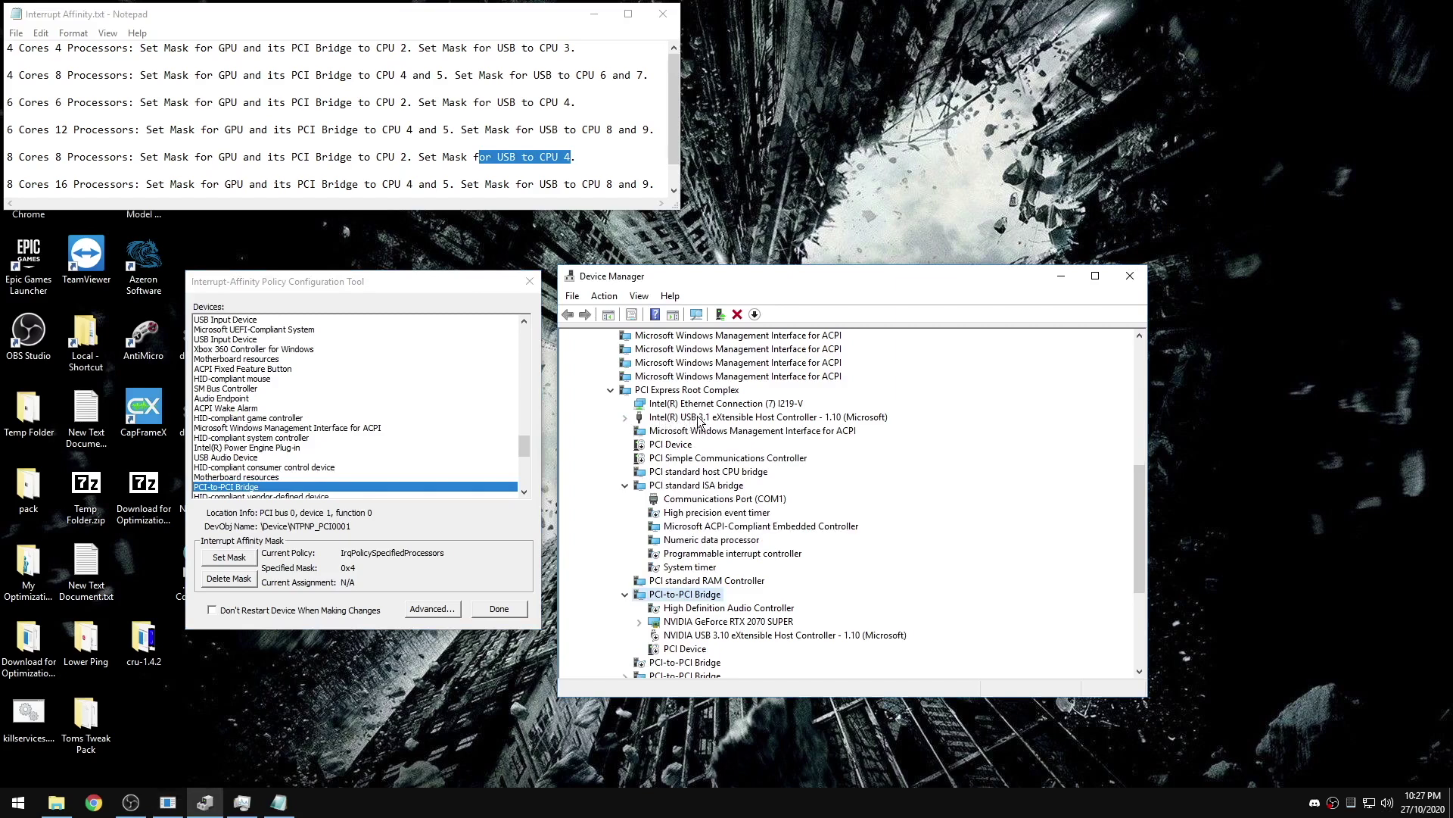
right_click(699, 419)
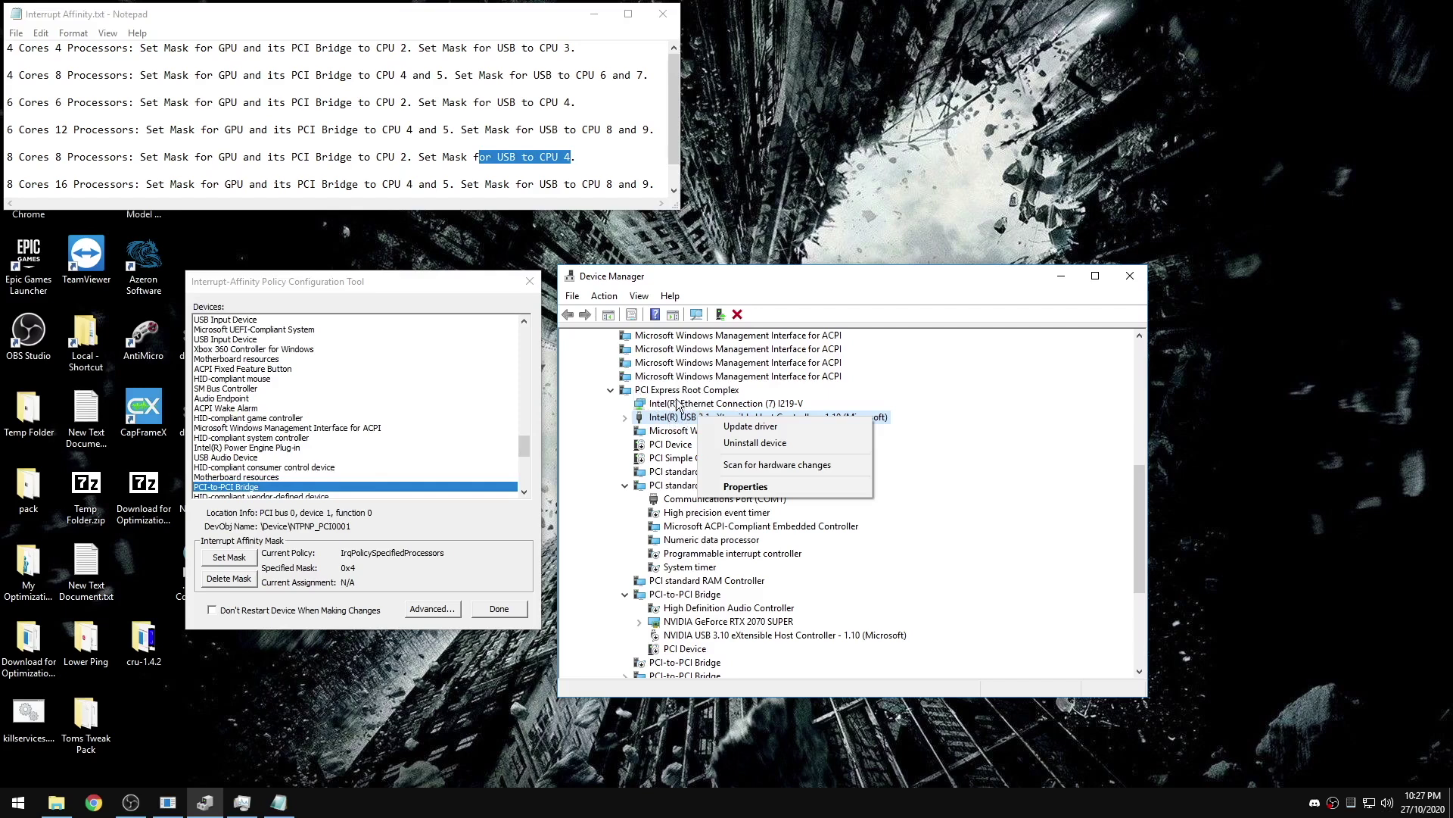
left_click(738, 489)
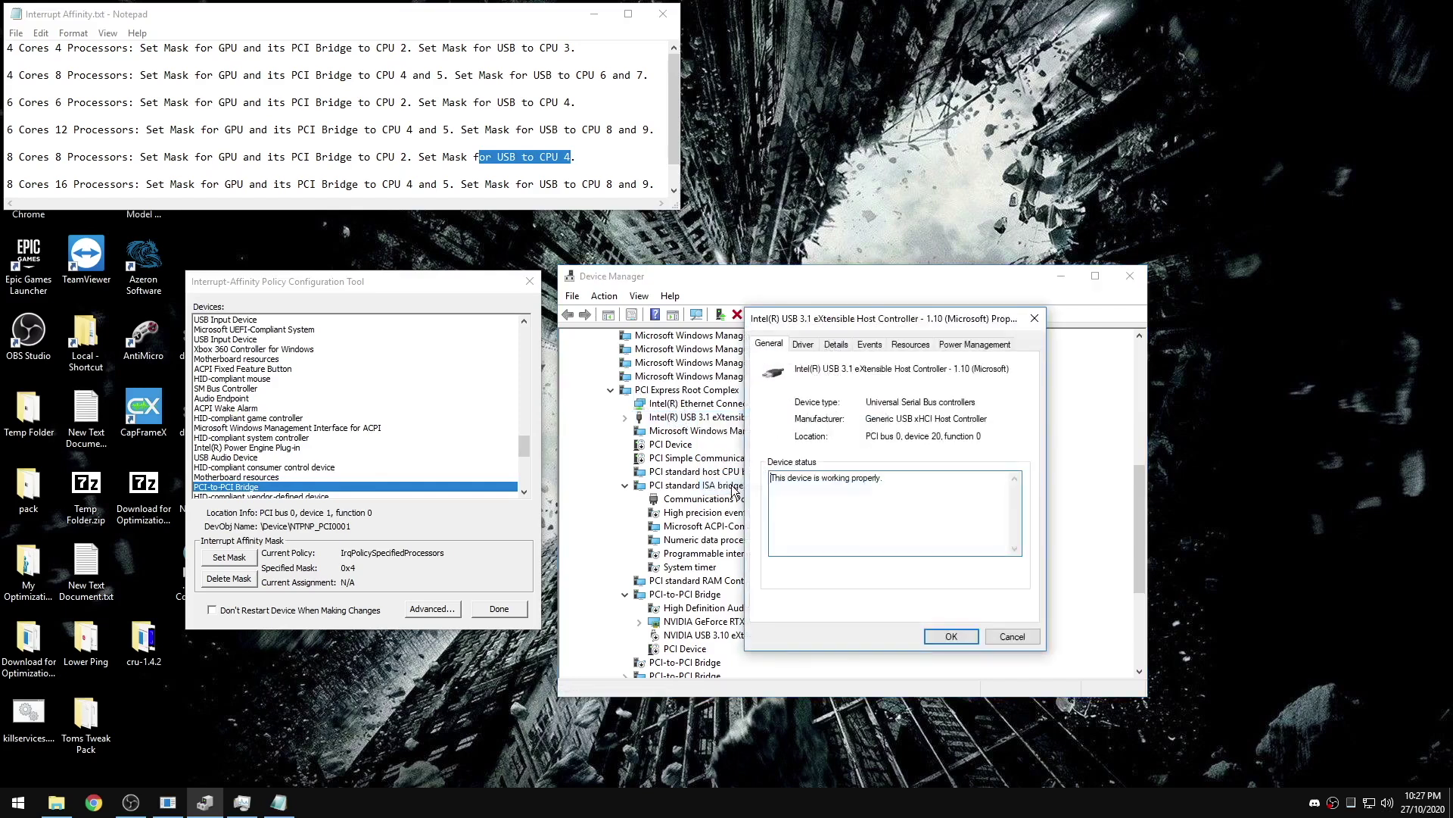
left_click_drag(986, 438, 849, 447)
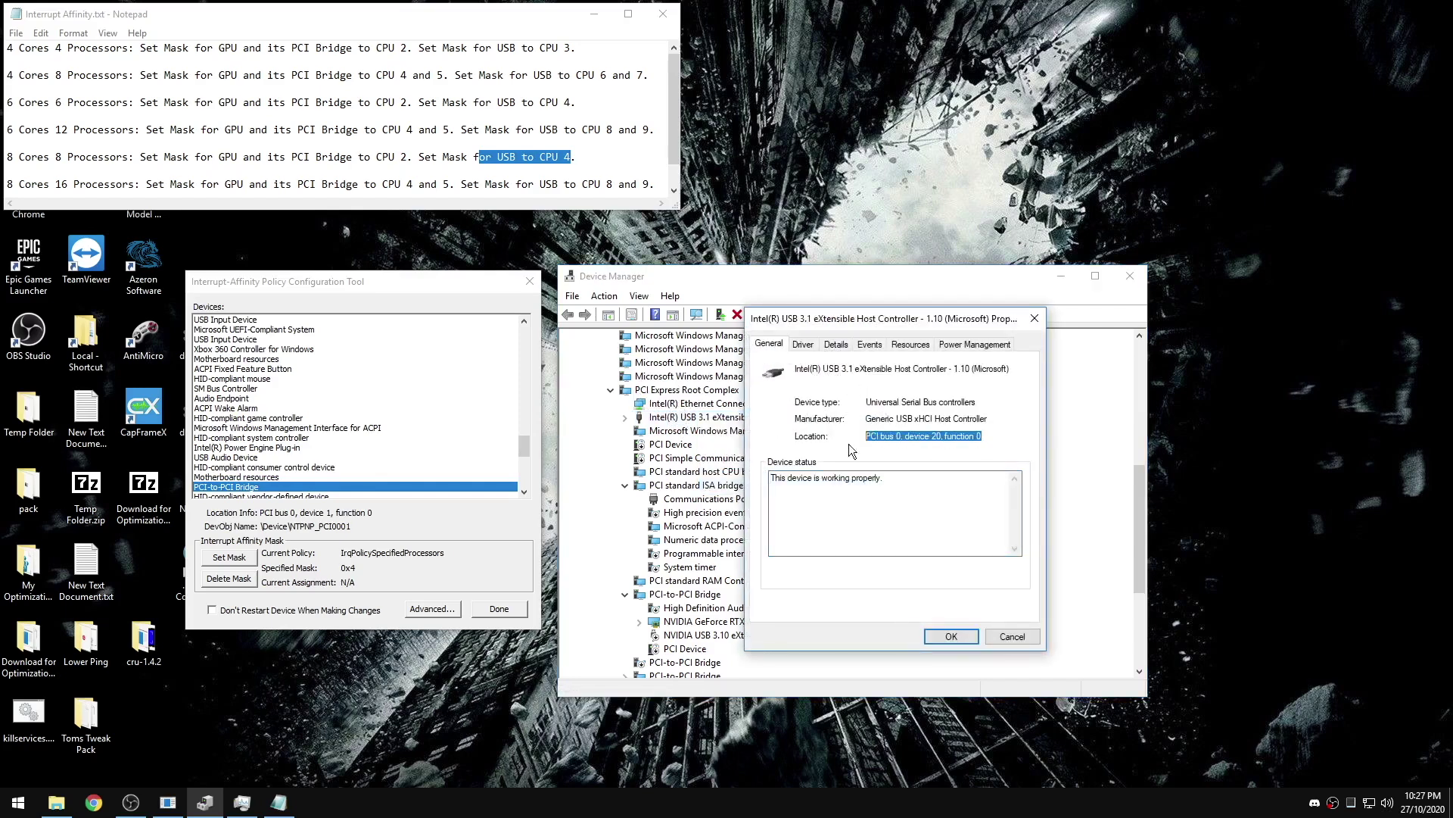
left_click_drag(524, 446, 518, 315)
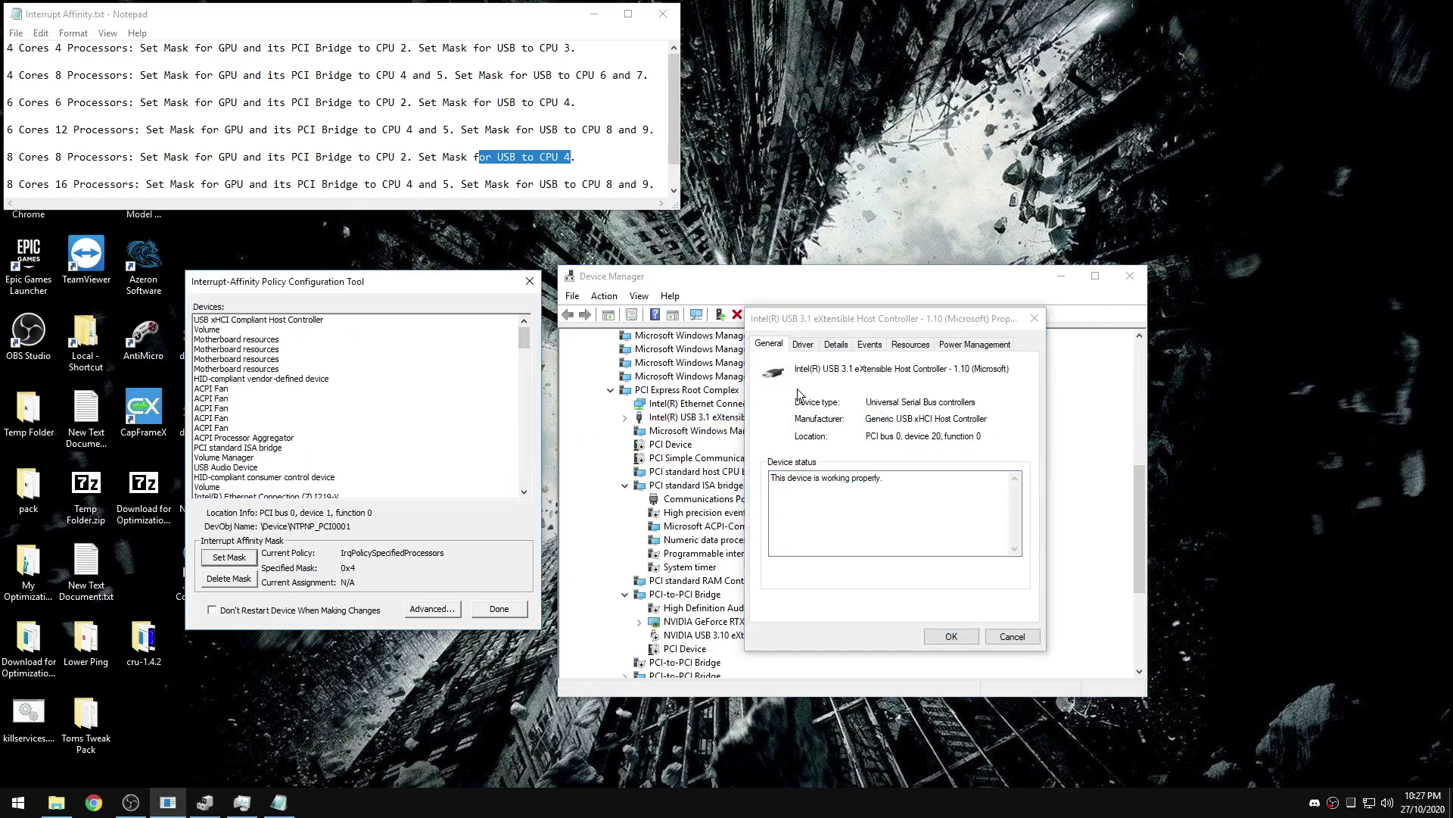
left_click(834, 346)
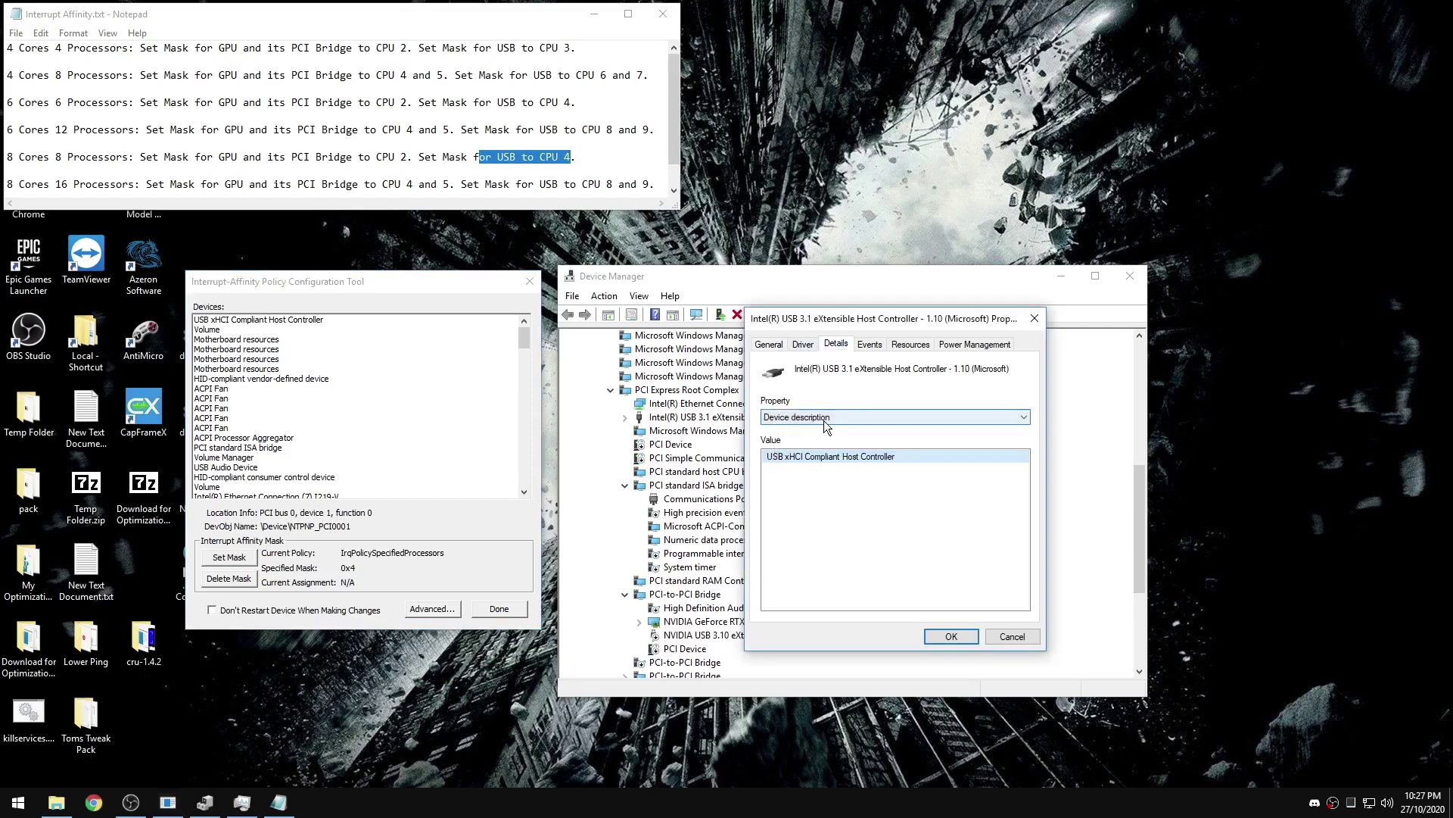
Step: Select the USB xHCI Compliant Host Controller in the affinity tool, matching its location value
left_click(287, 321)
key("Return")
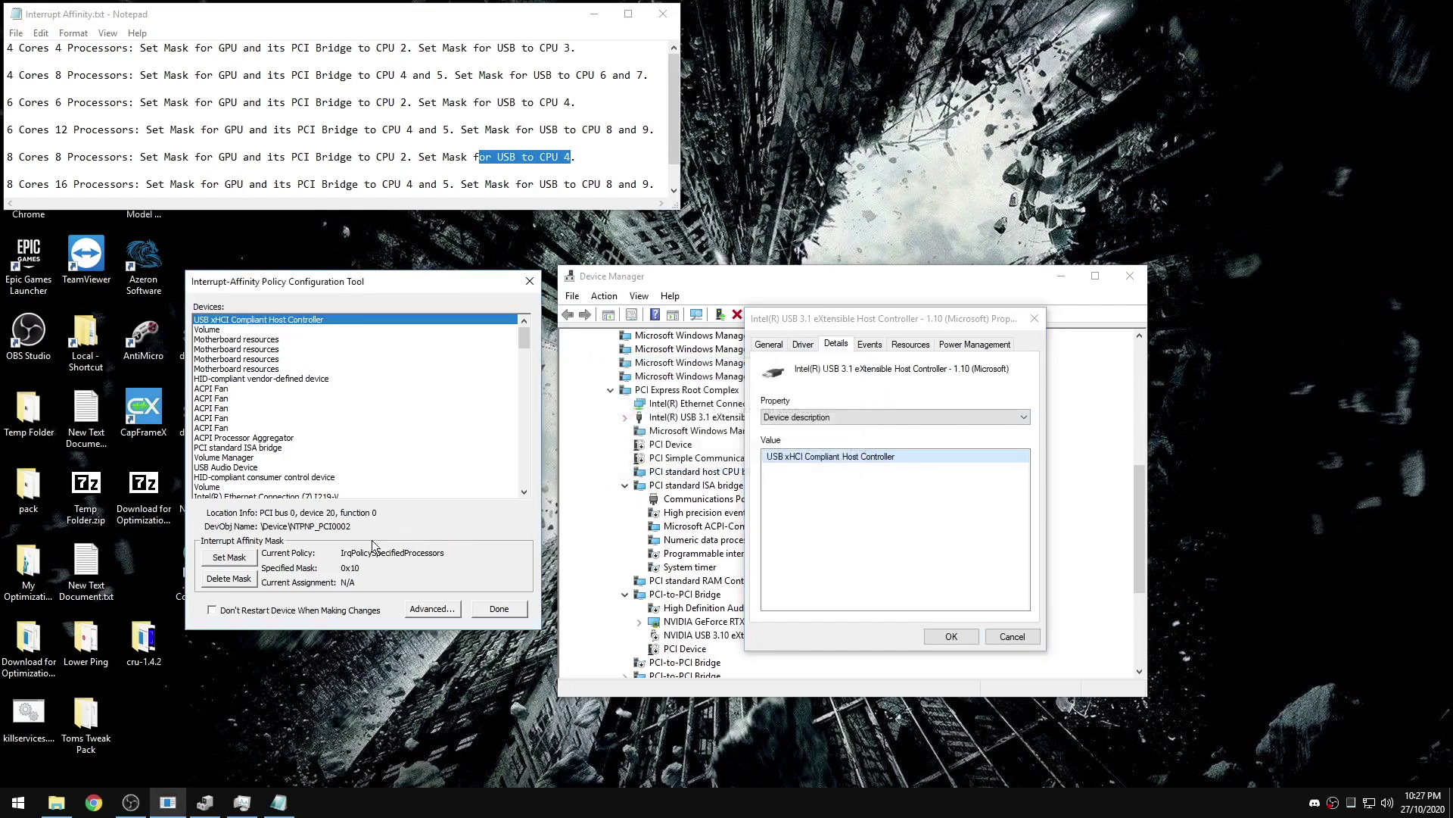
left_click_drag(866, 319, 874, 292)
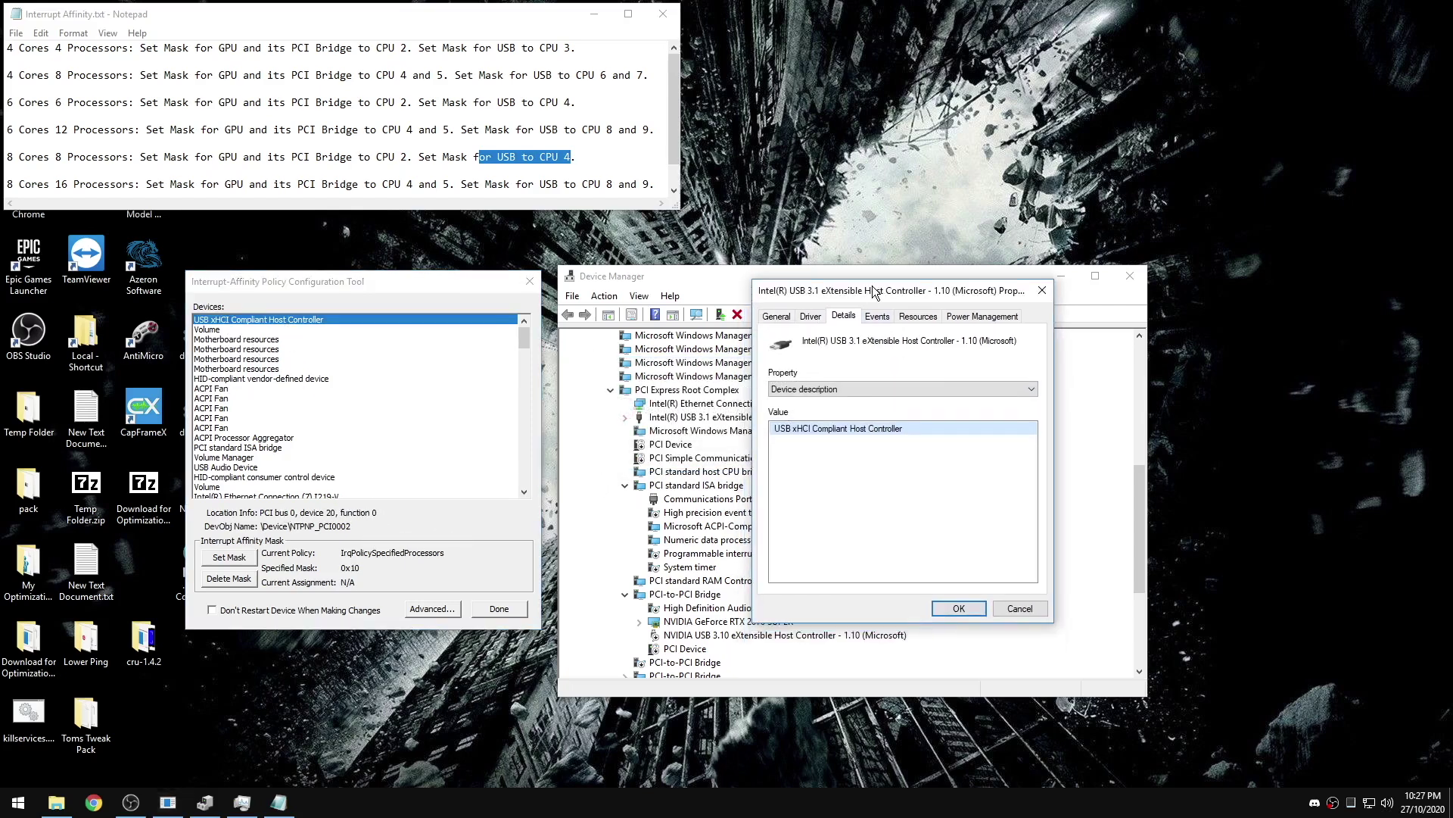
left_click(777, 317)
left_click_drag(987, 408, 874, 408)
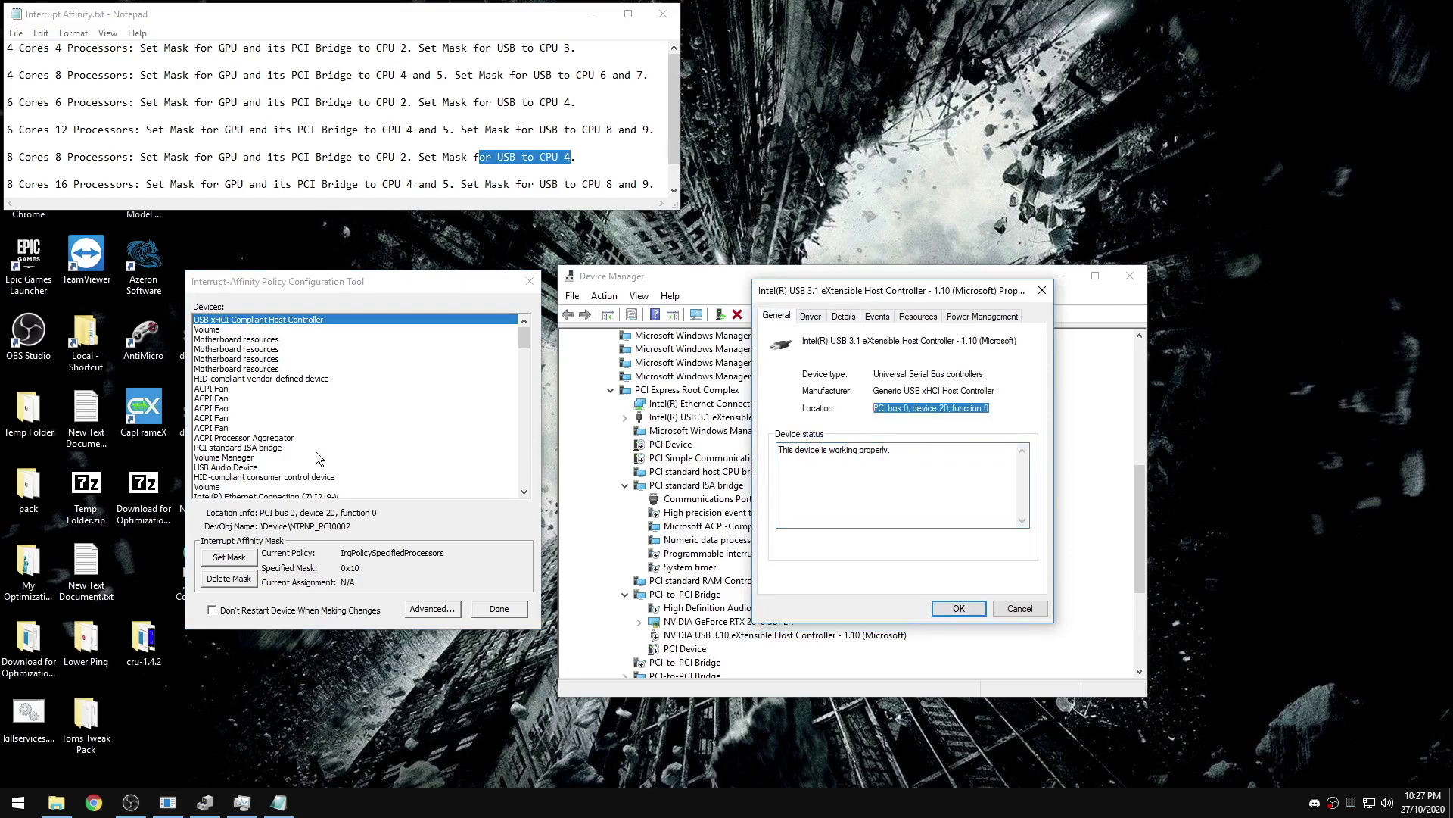
Step: Set its mask to CPU 4, decline the restart, and close the affinity tool and Device Manager
left_click(228, 558)
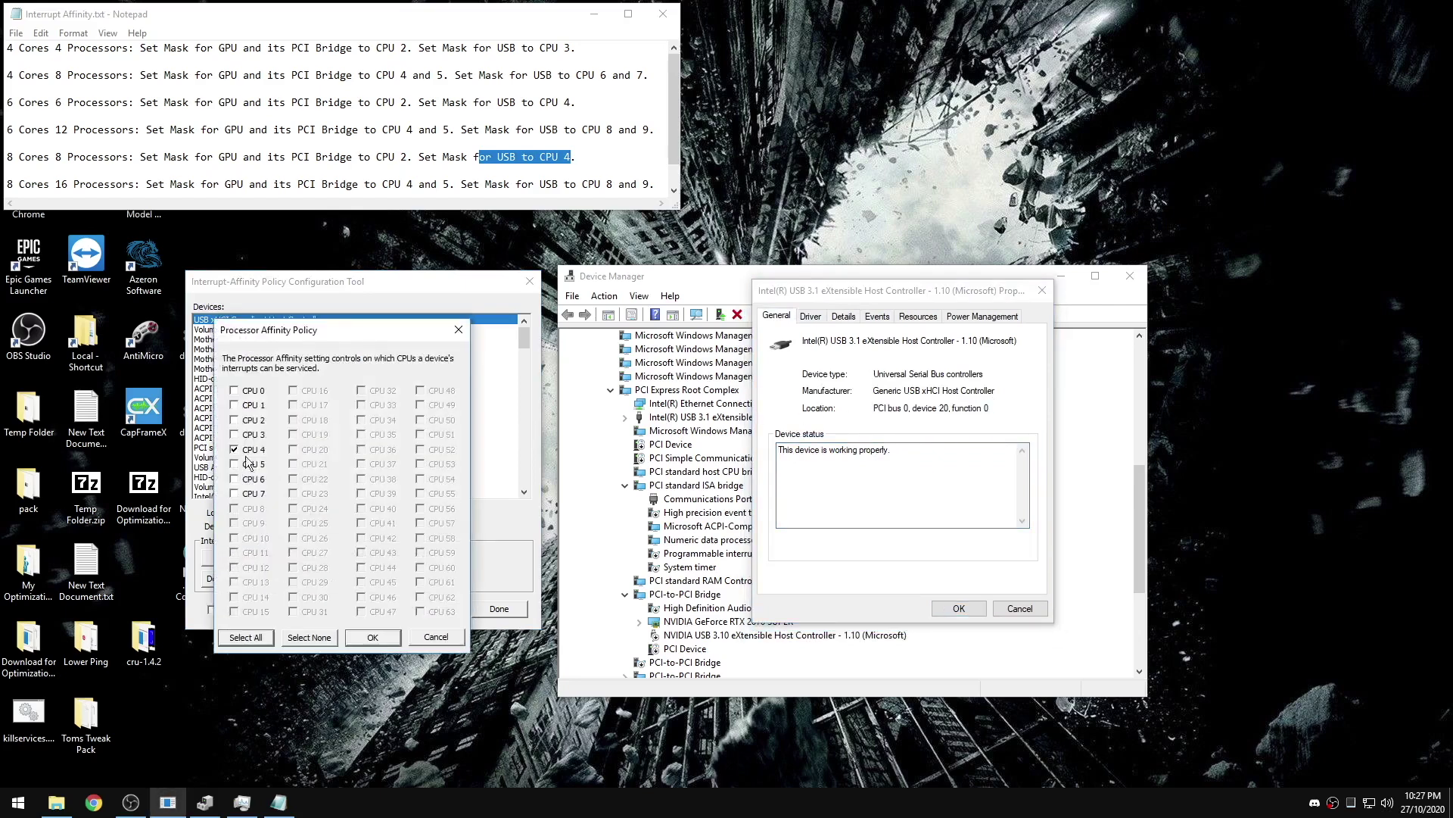
left_click(372, 638)
left_click(848, 456)
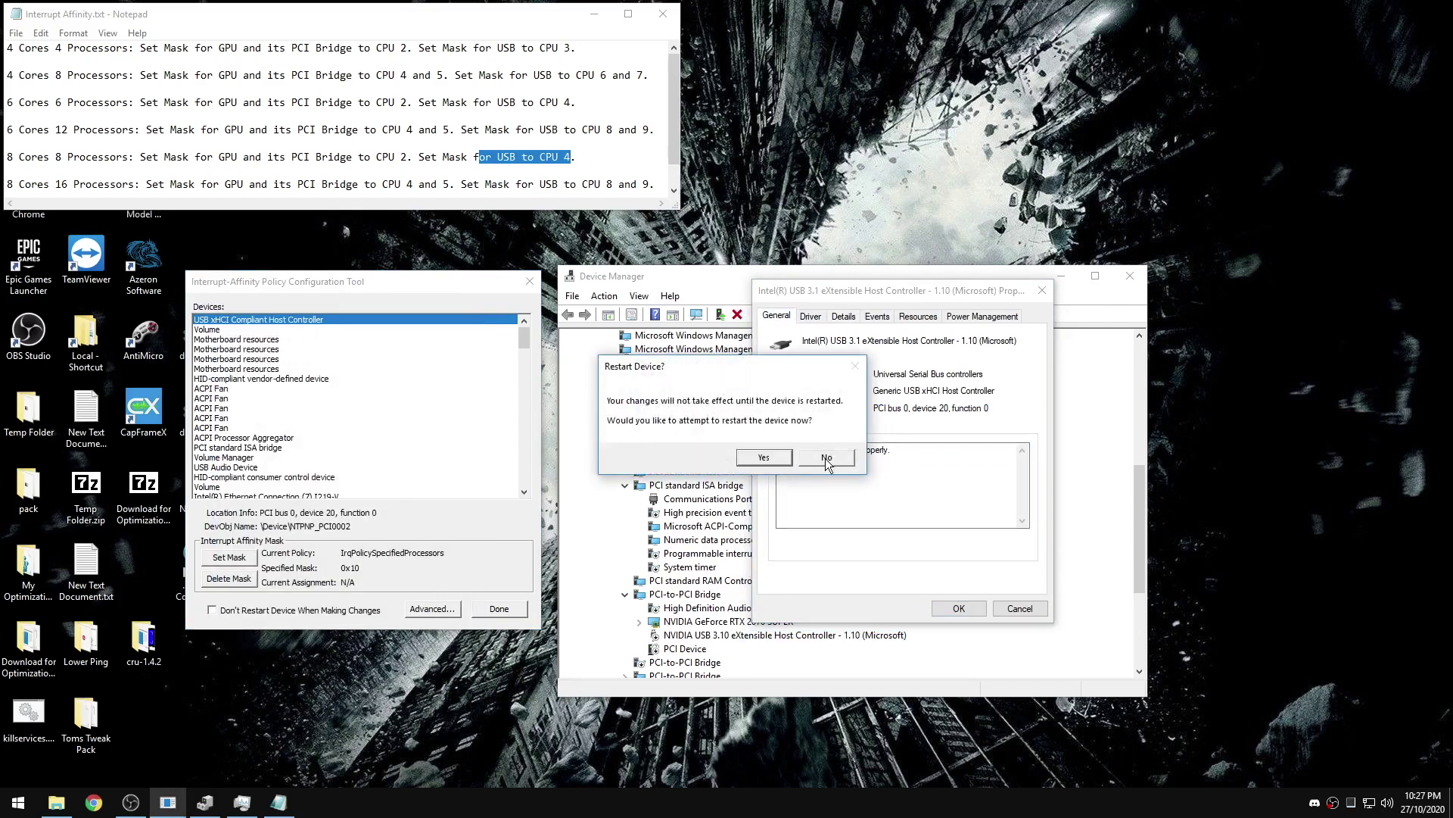
left_click(825, 458)
left_click(826, 453)
left_click(827, 453)
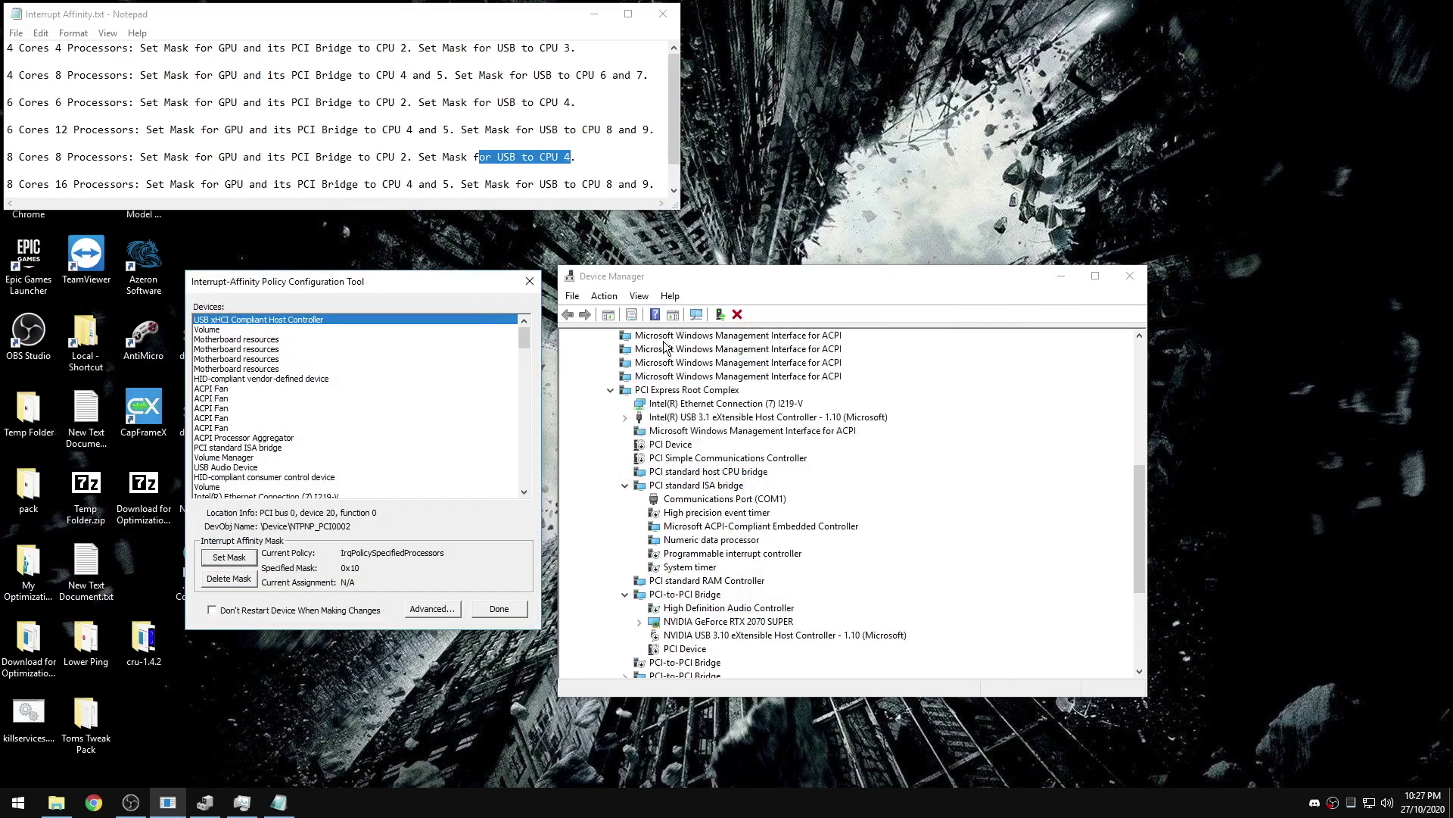
left_click(530, 281)
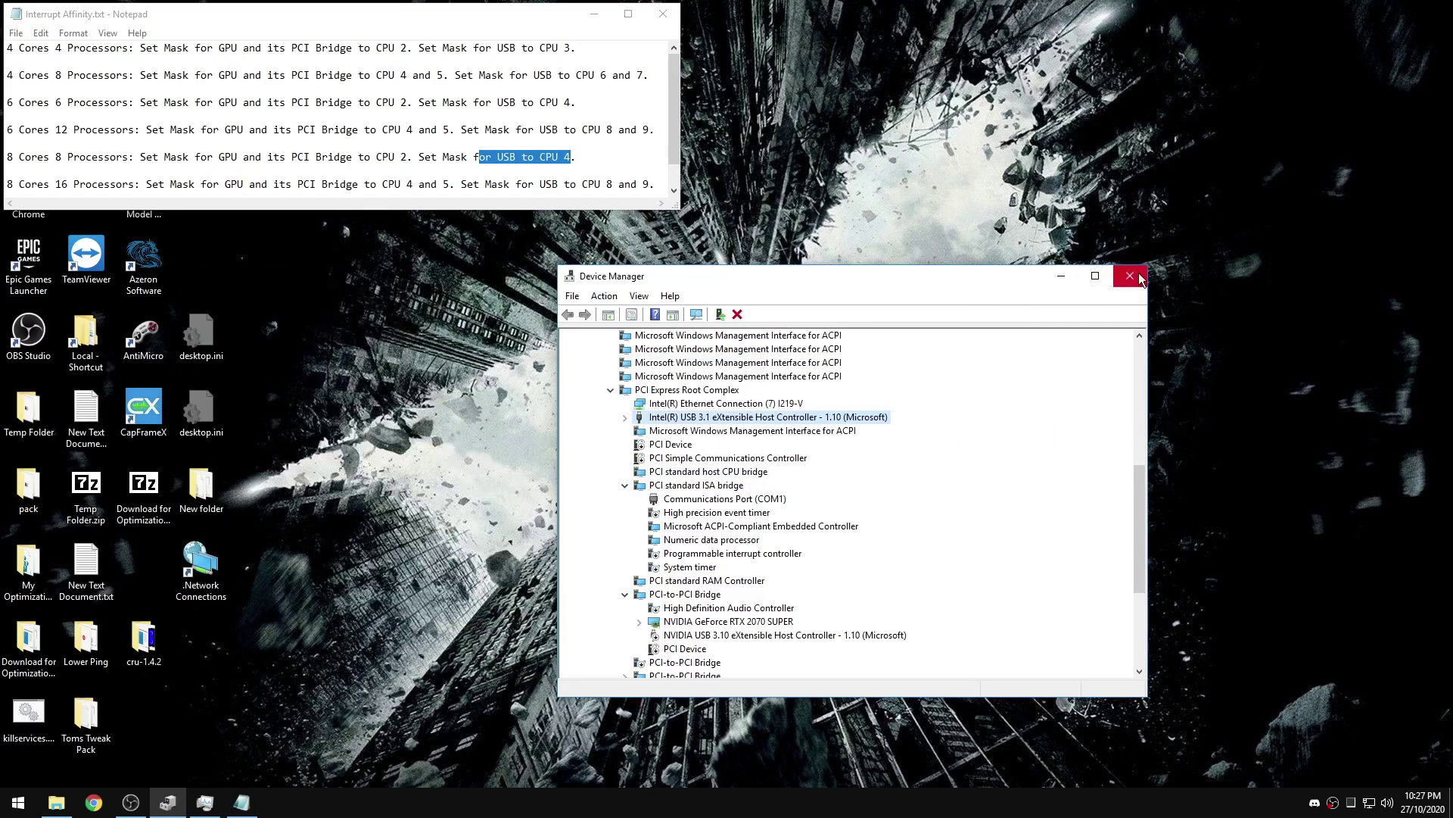
left_click(1130, 277)
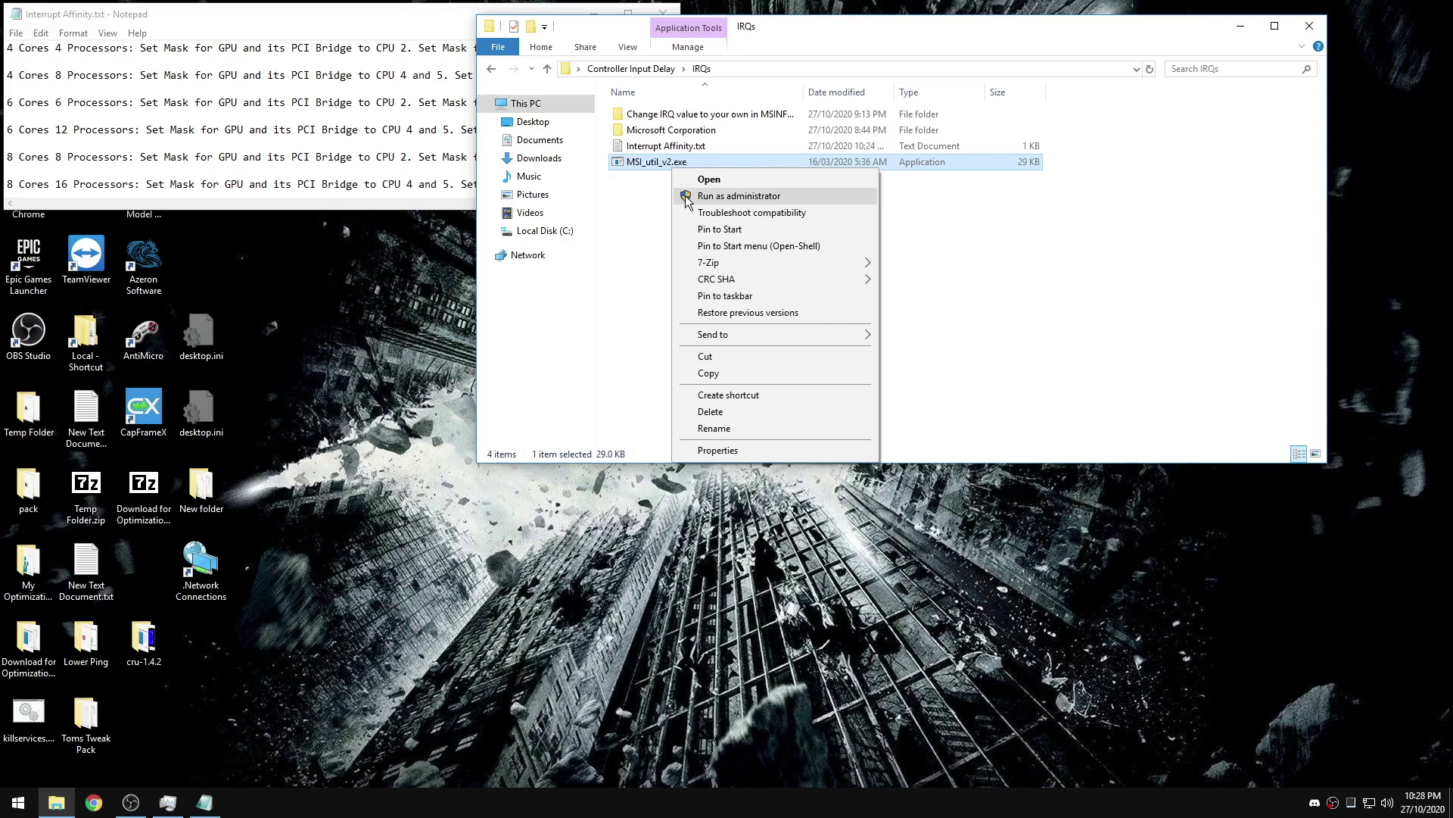
Step: Run MSI_util_v2.exe as administrator and set the SATA AHCI controller's limit to 8
left_click(685, 196)
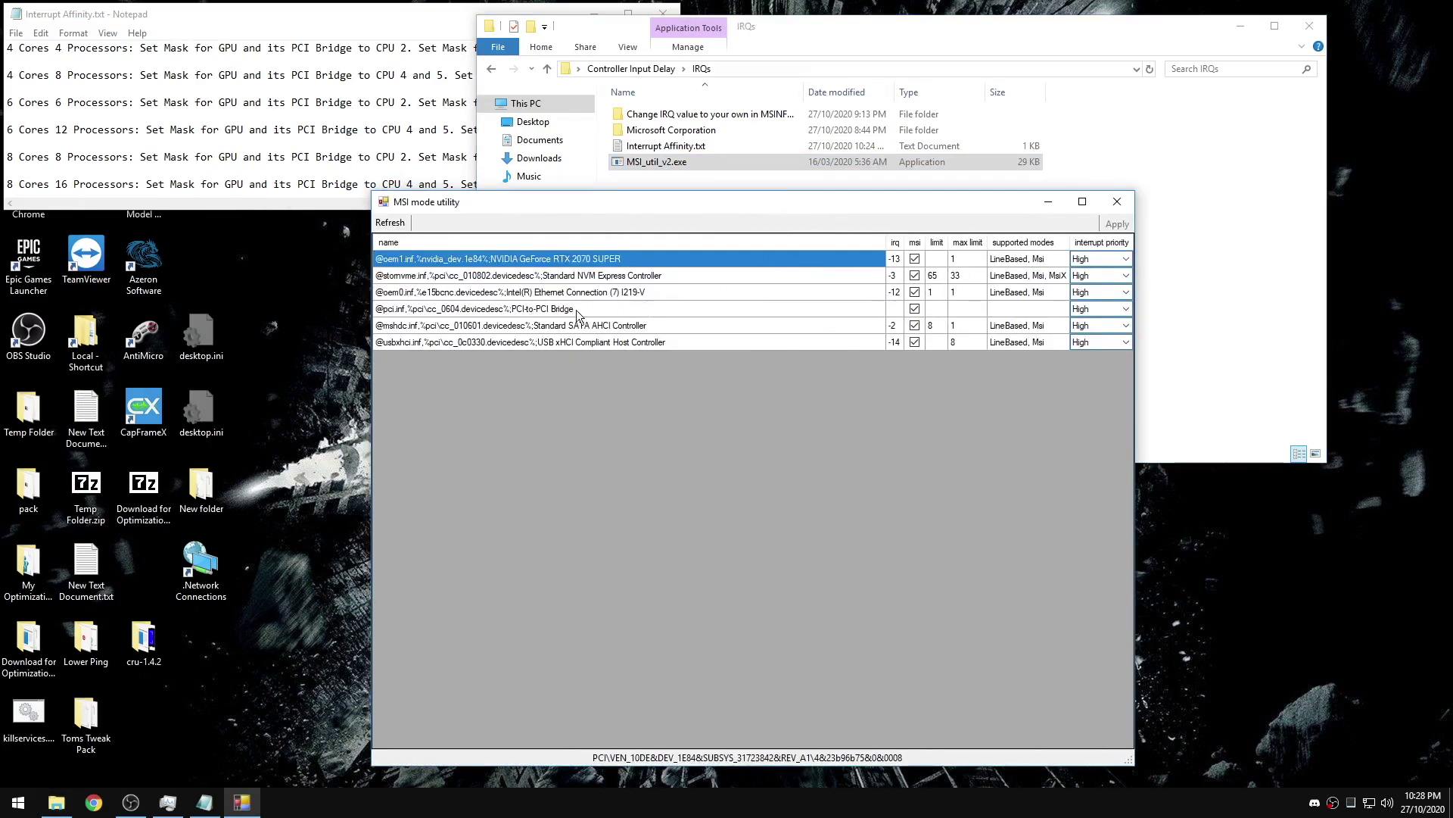
left_click(928, 325)
type("8")
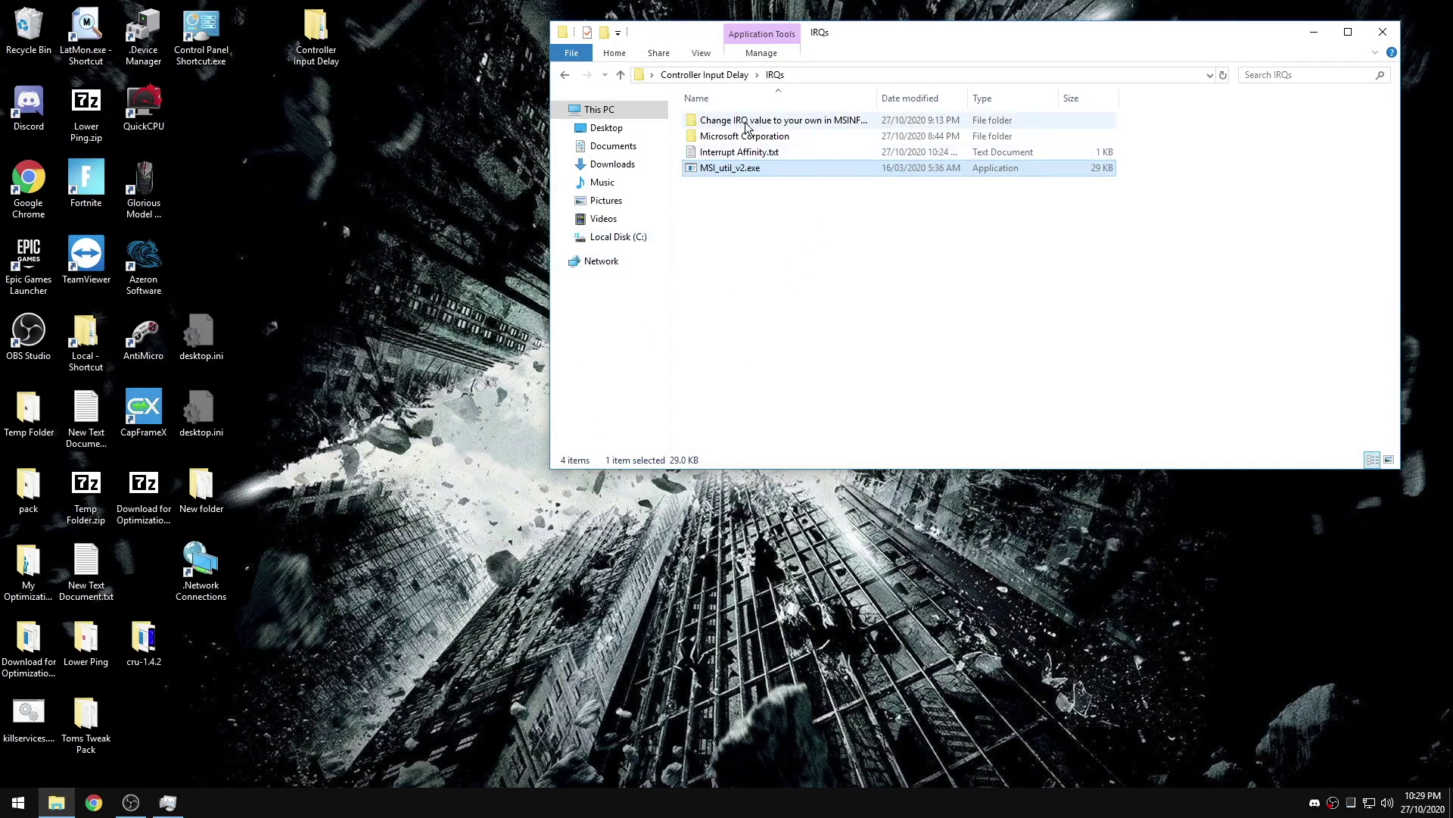
left_click(563, 73)
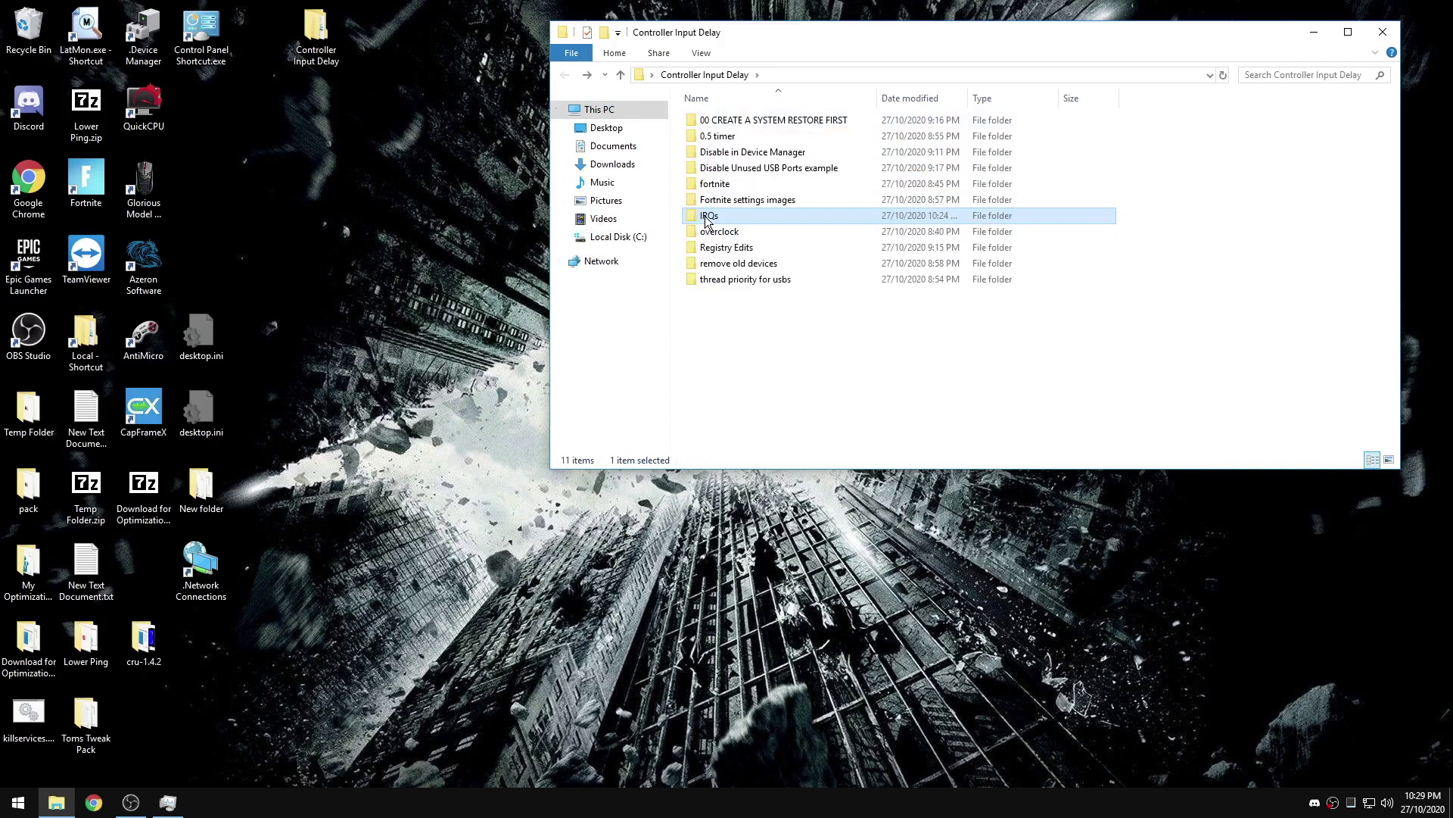
Step: Open the Change IRQ value folder and launch System Information (msinfo32) from the Run box
double_click(712, 218)
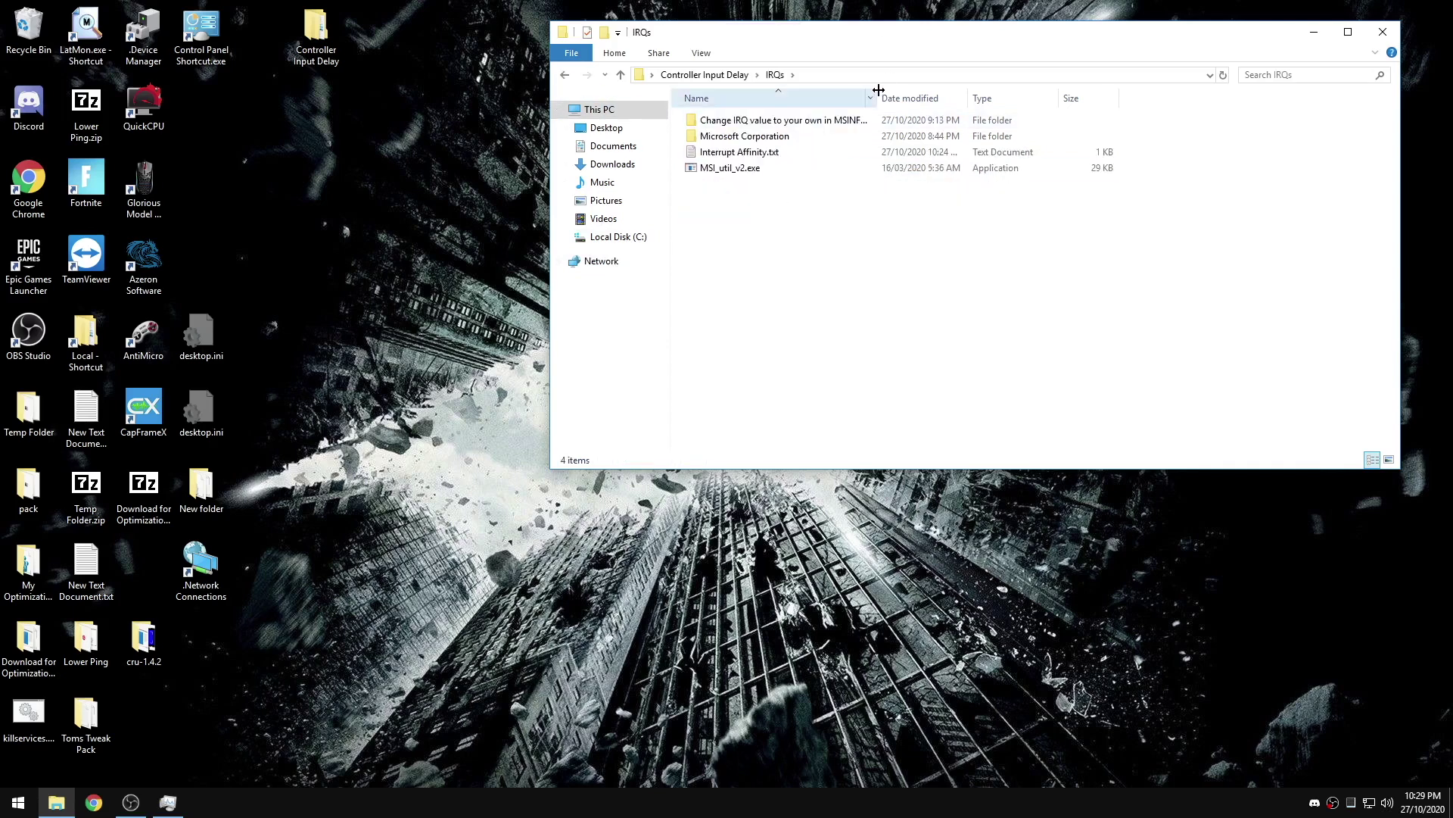
double_click(790, 123)
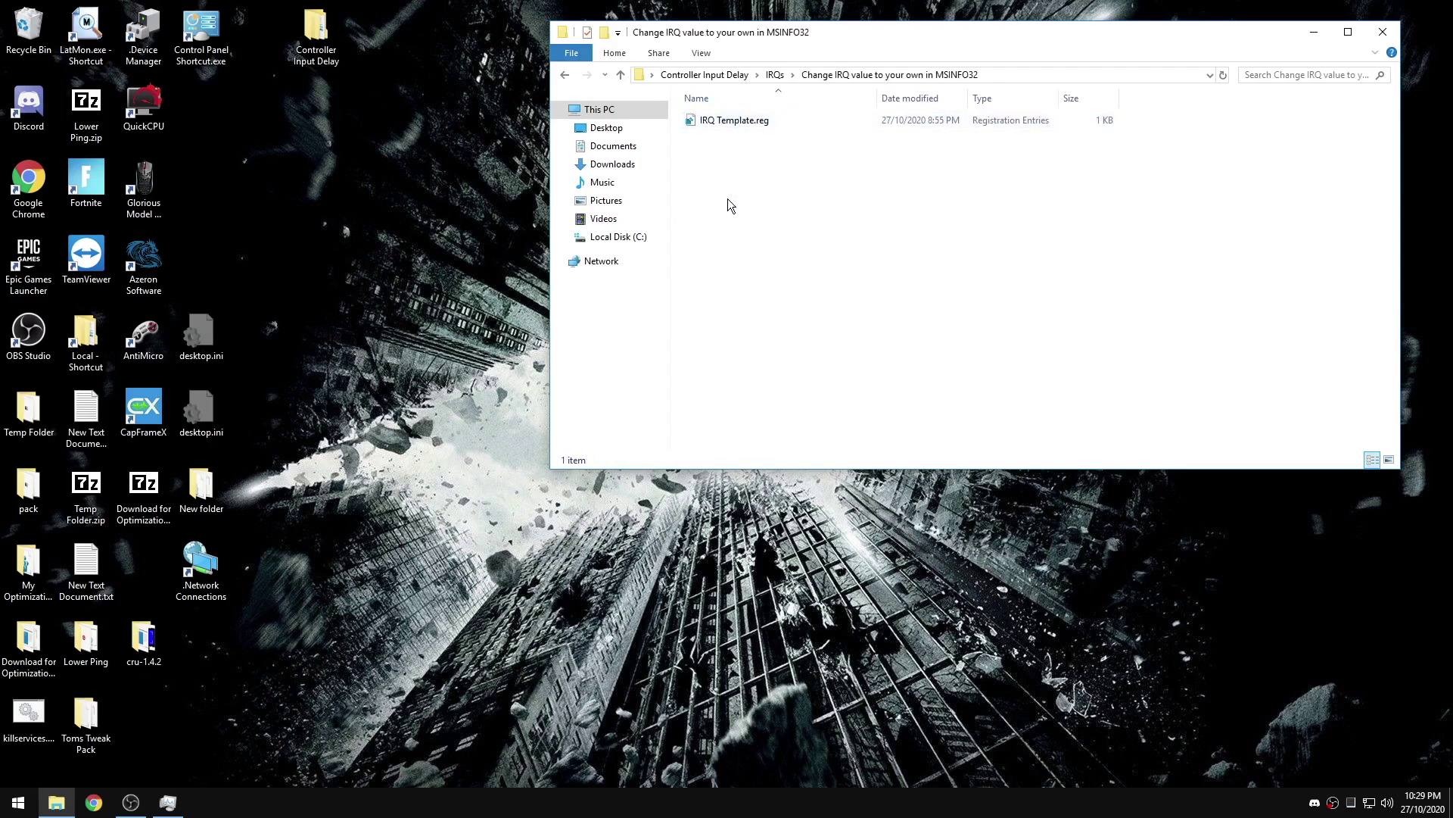
right_click(3, 799)
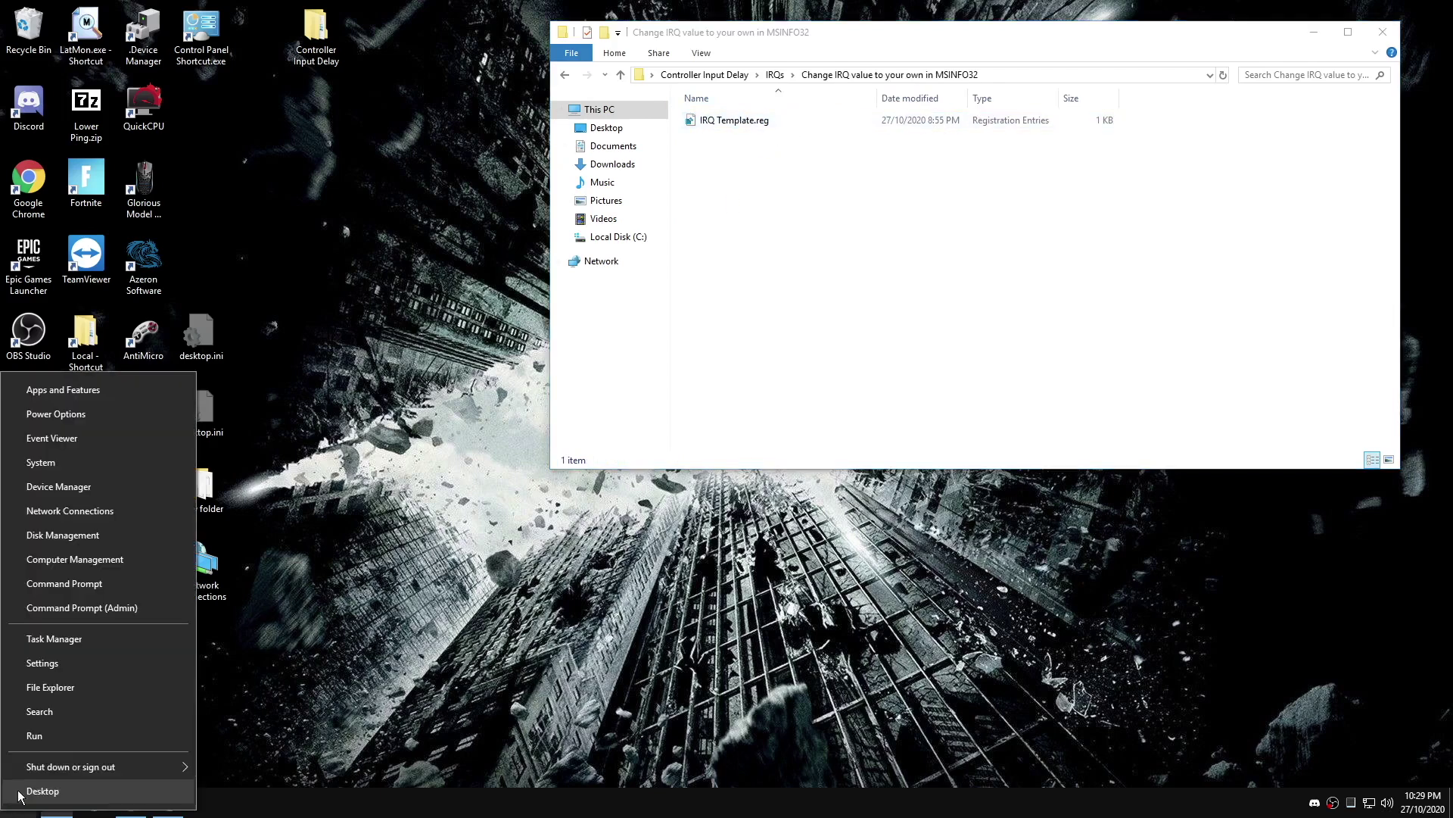
left_click(85, 728)
type("msi")
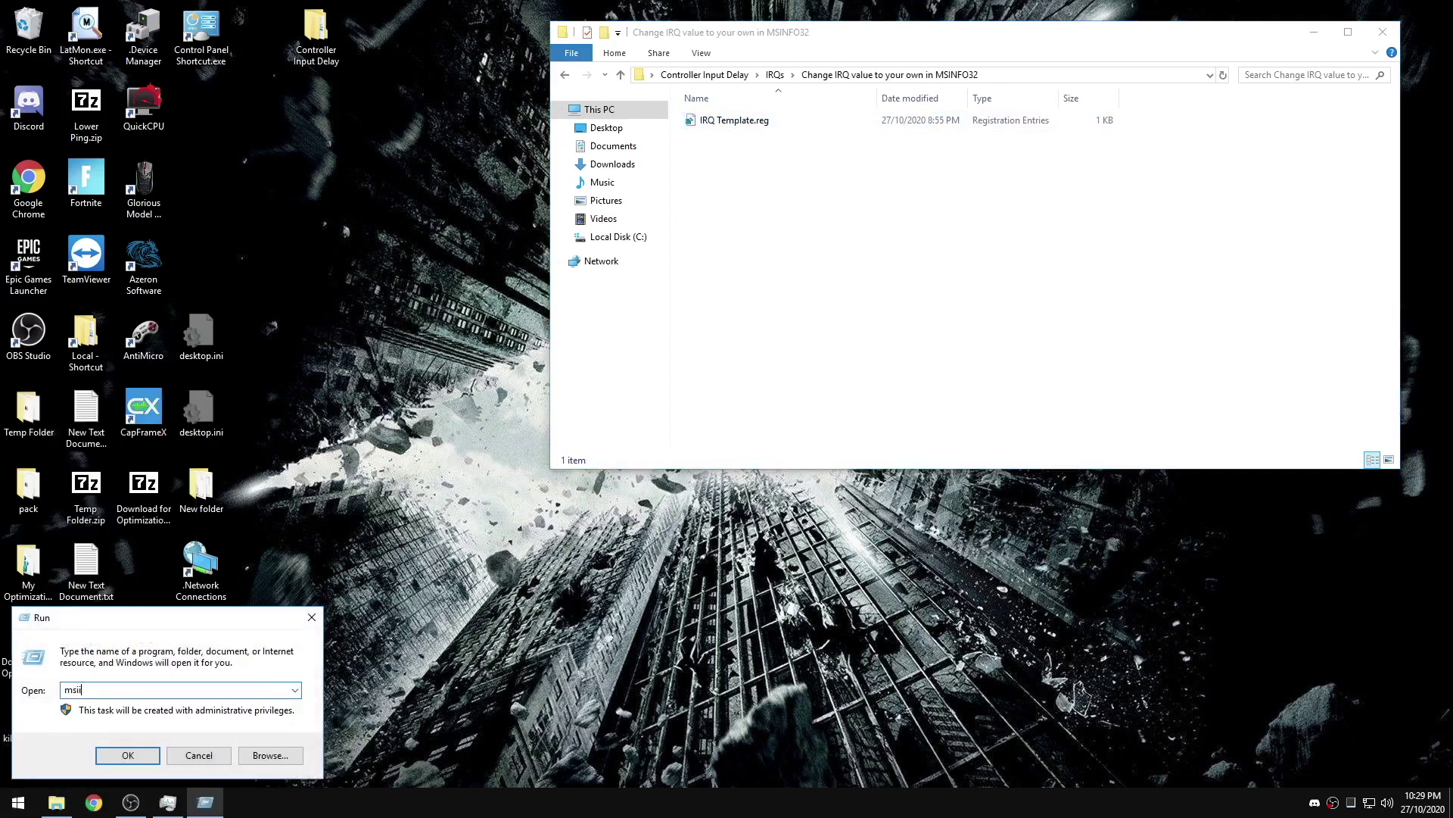
type("info32")
key("Return")
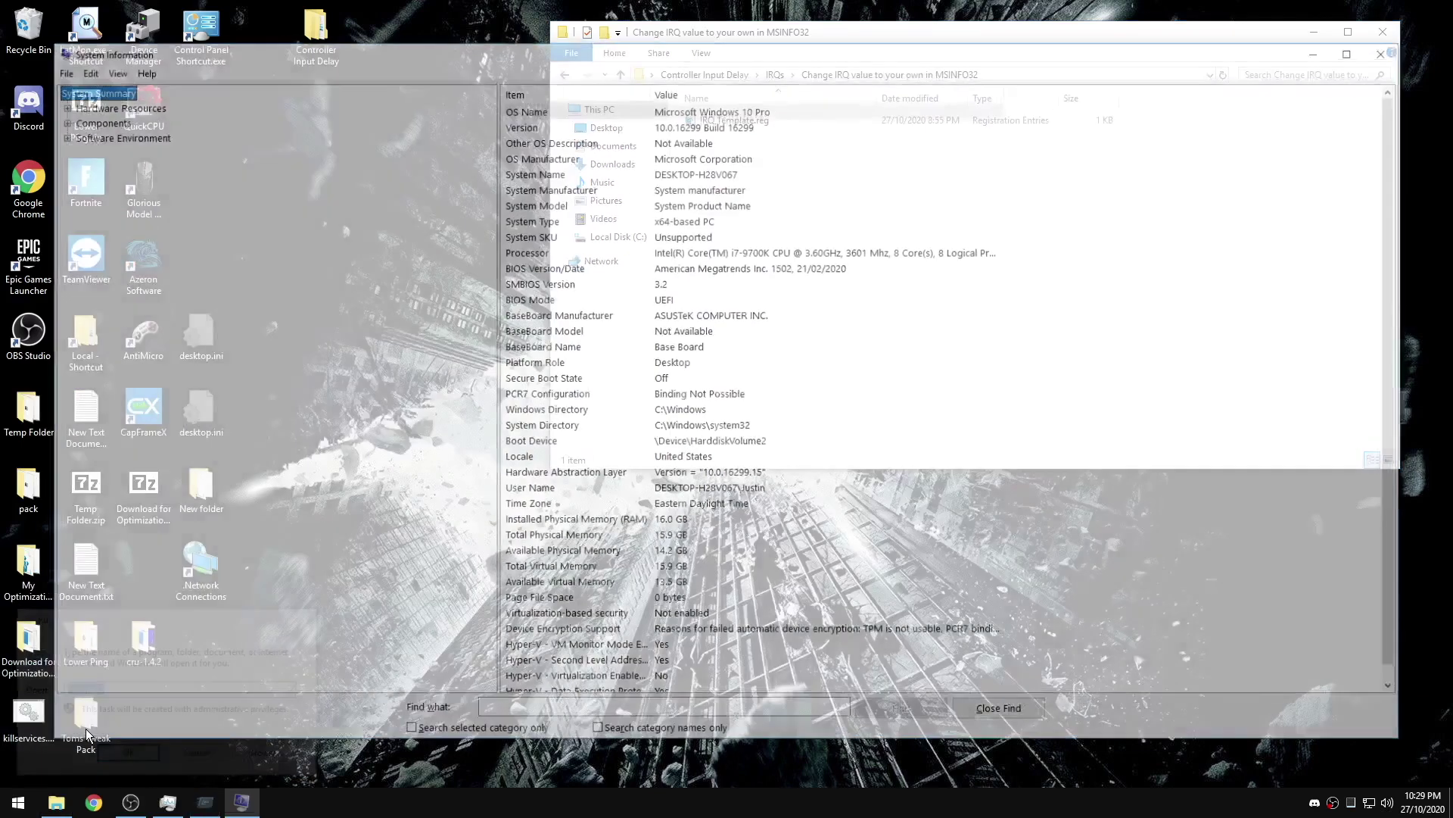
Step: Find the NVIDIA GeForce RTX 2070 SUPER and Intel USB 3.1 controller IRQ numbers under Hardware Resources > IRQs
left_click(57, 105)
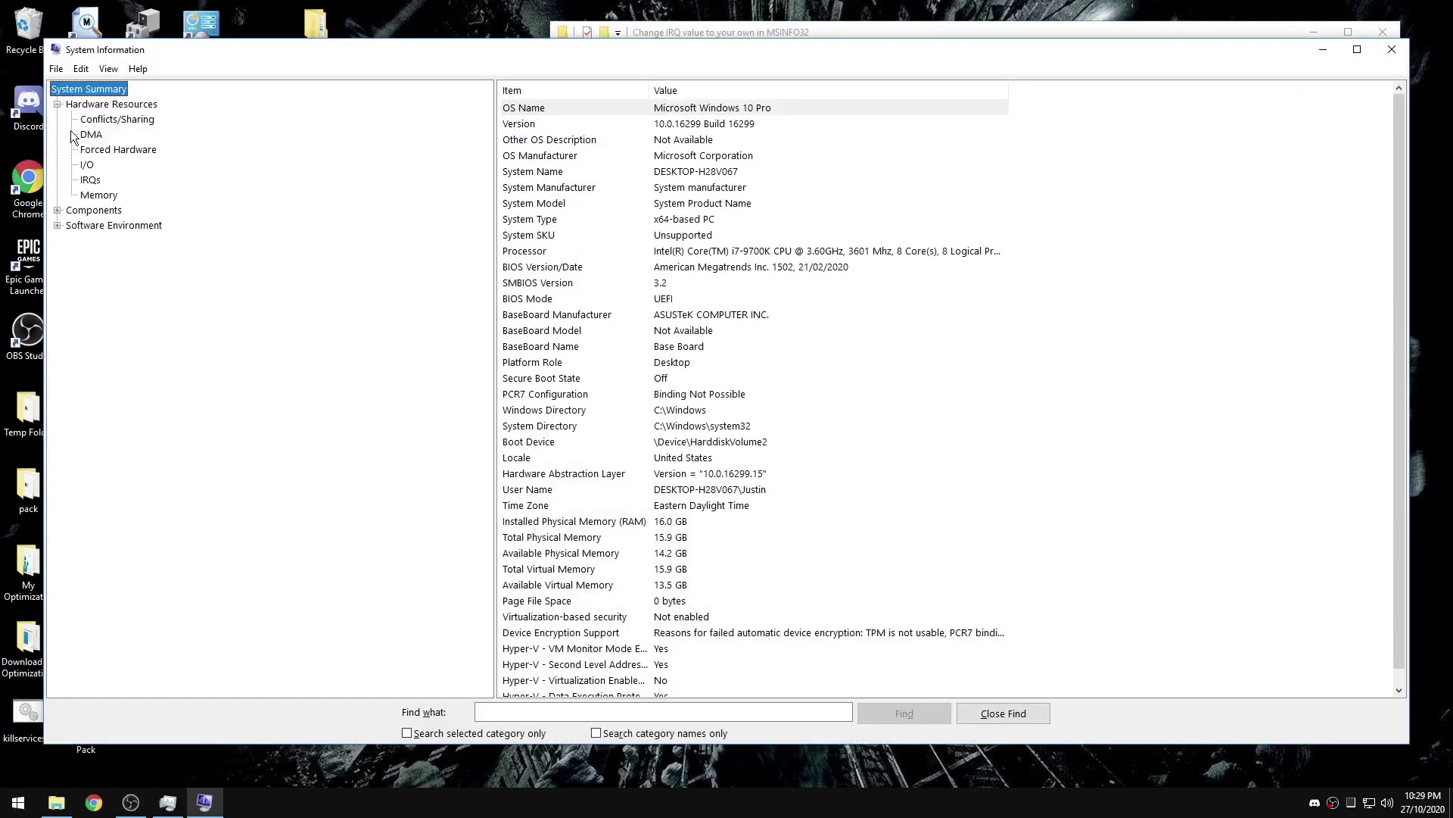
left_click(90, 180)
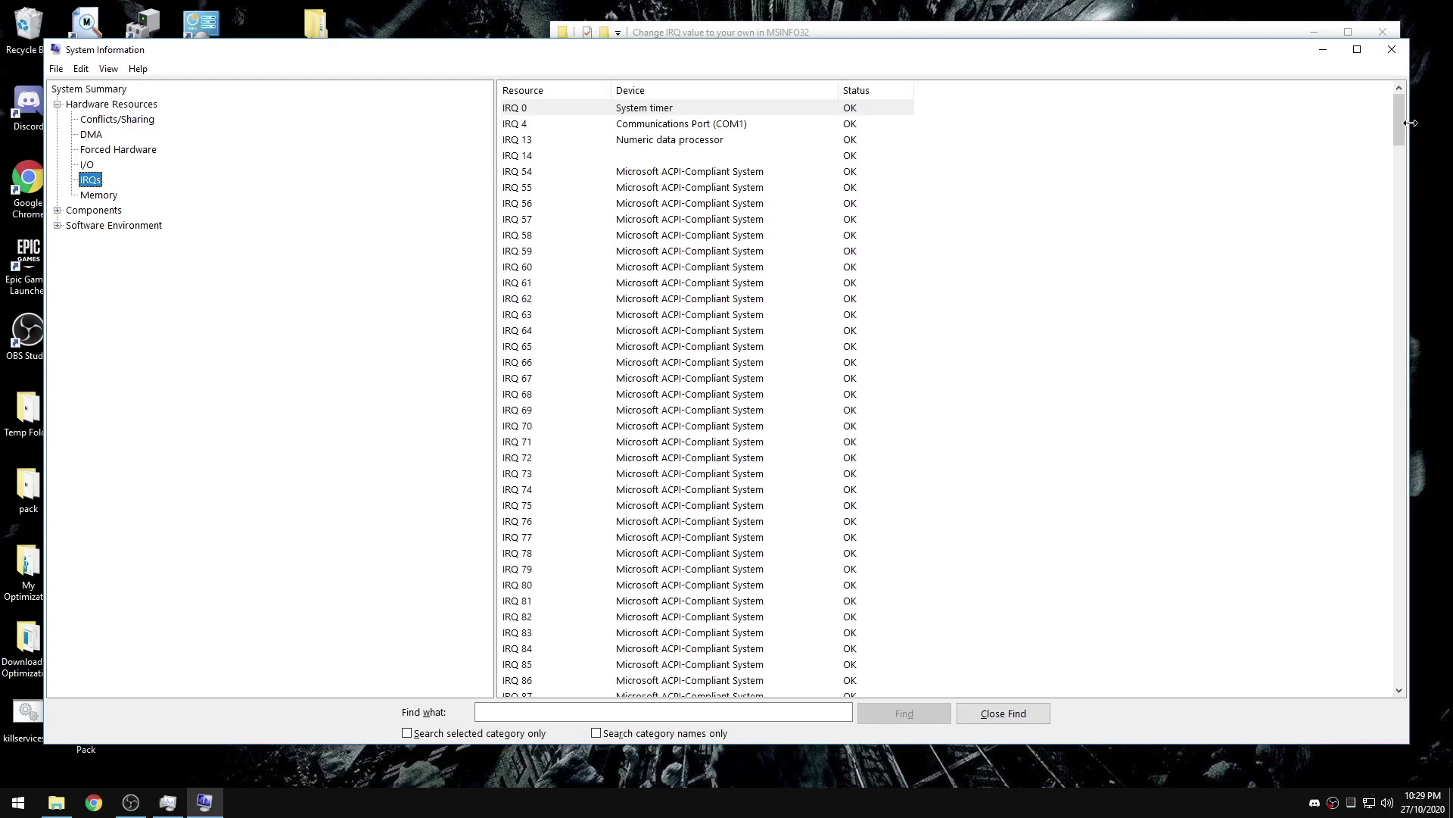
left_click_drag(1400, 123, 1325, 668)
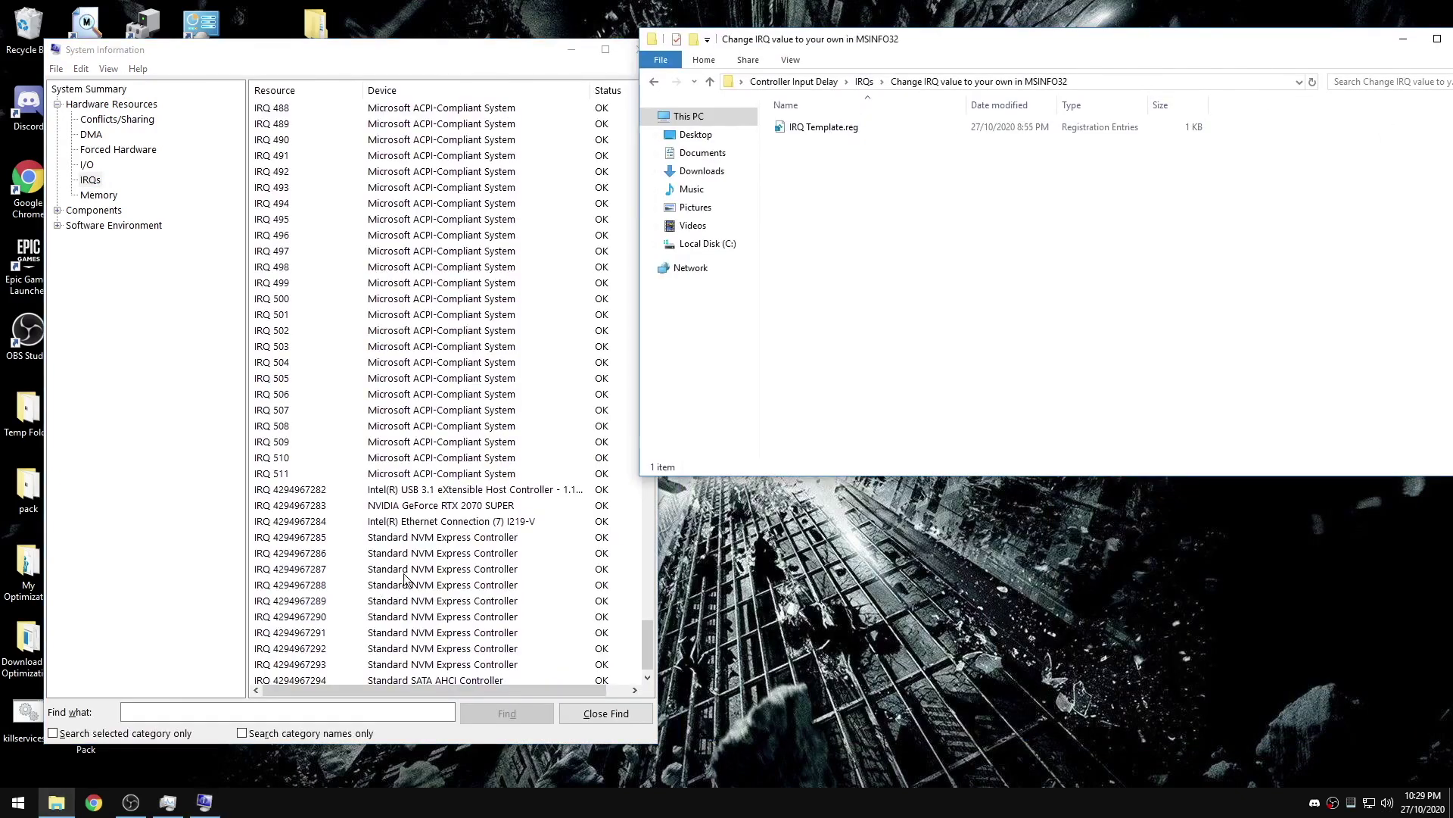
left_click(346, 505)
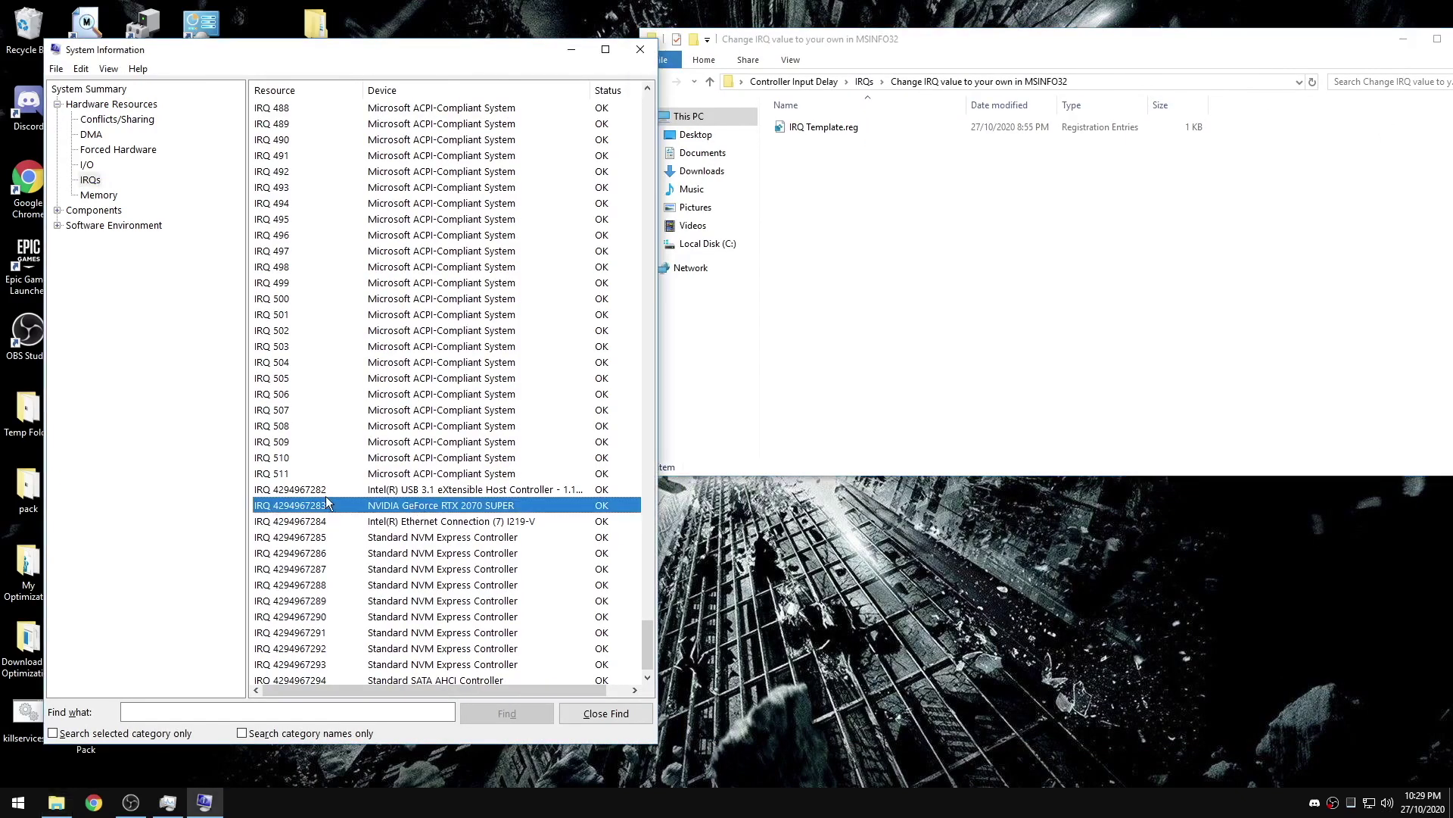
left_click(377, 492)
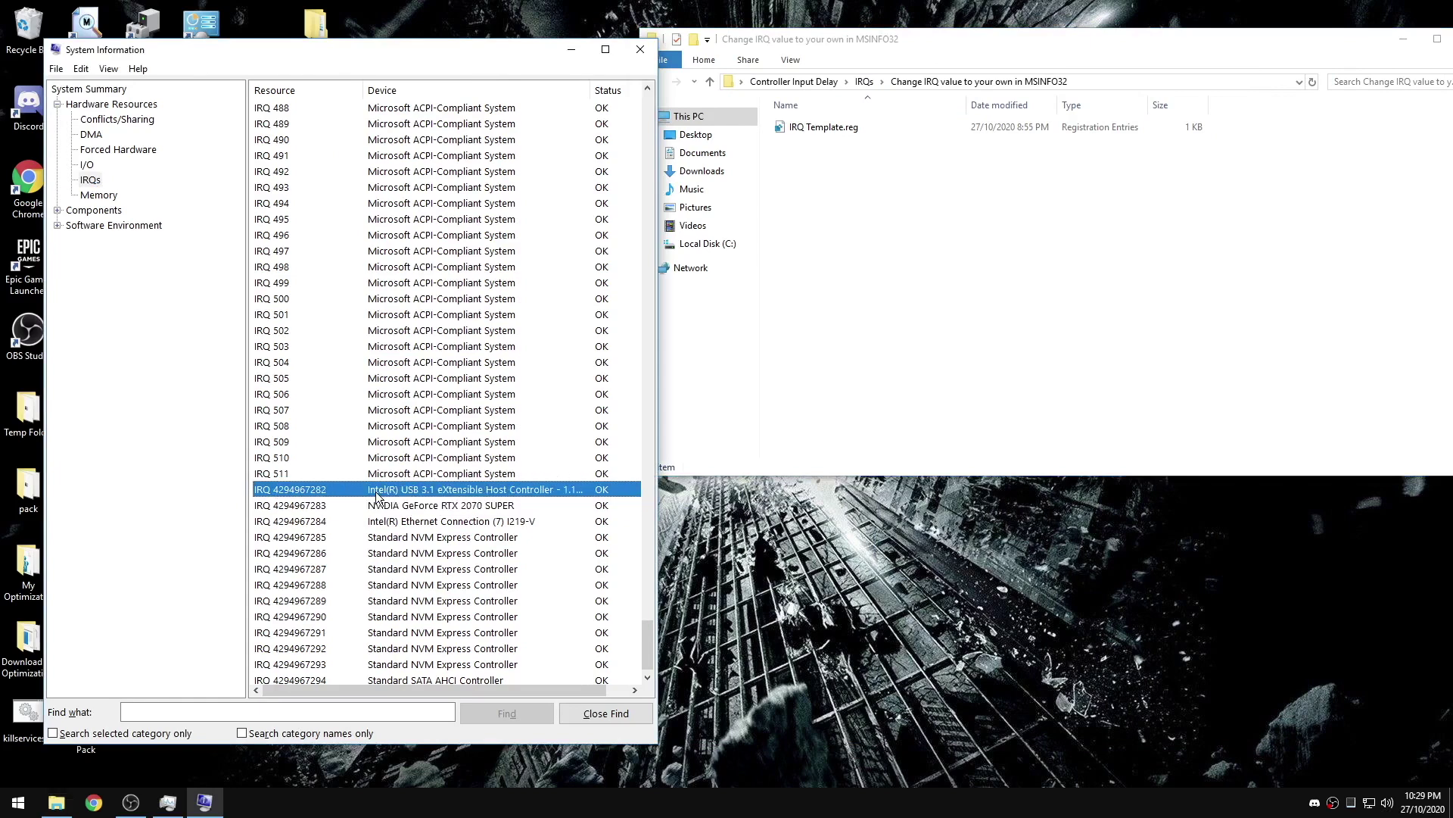
left_click(317, 505)
left_click(319, 489)
left_click(316, 505)
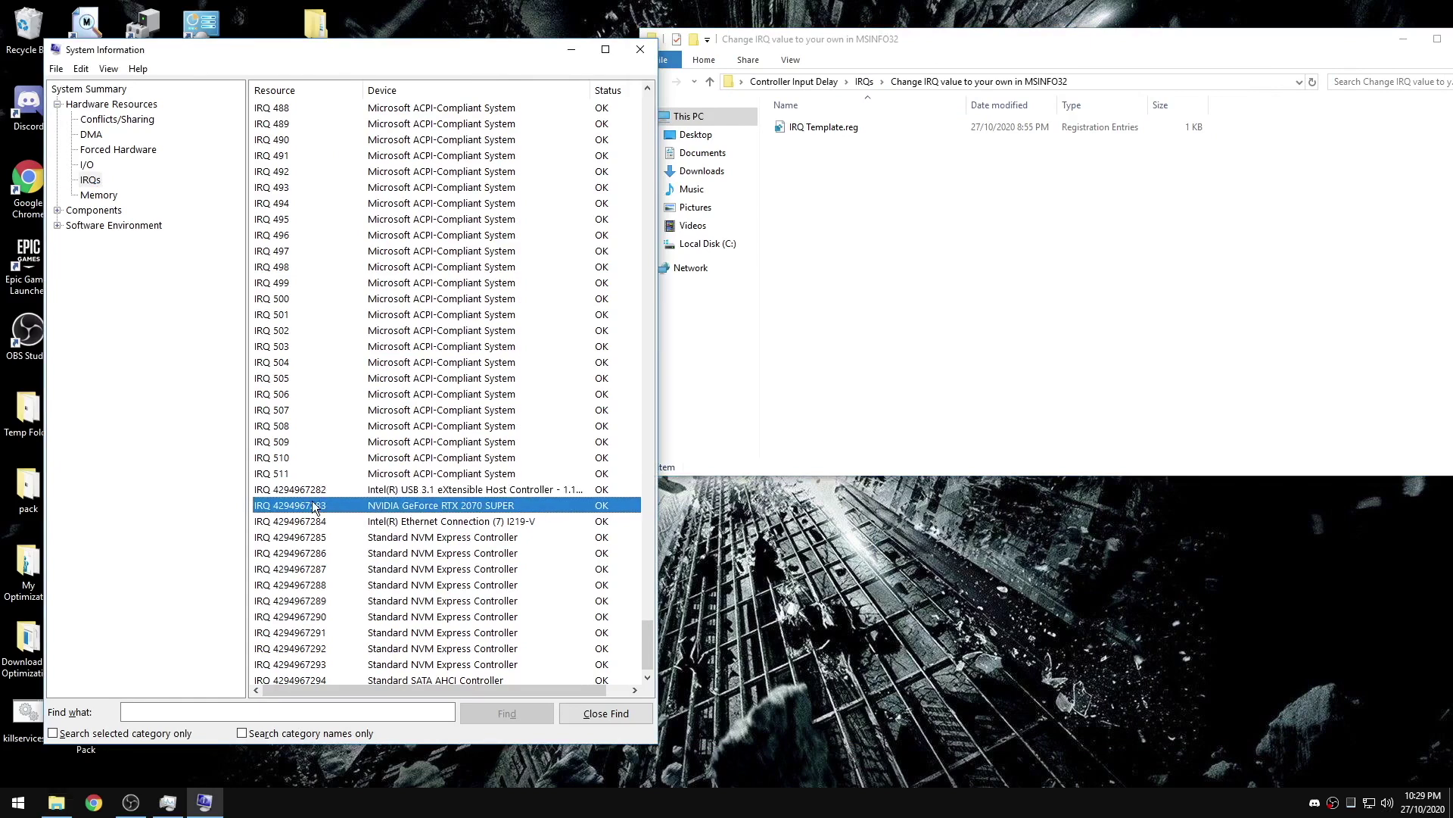
Step: Open IRQ Template.reg in Notepad for editing
right_click(823, 133)
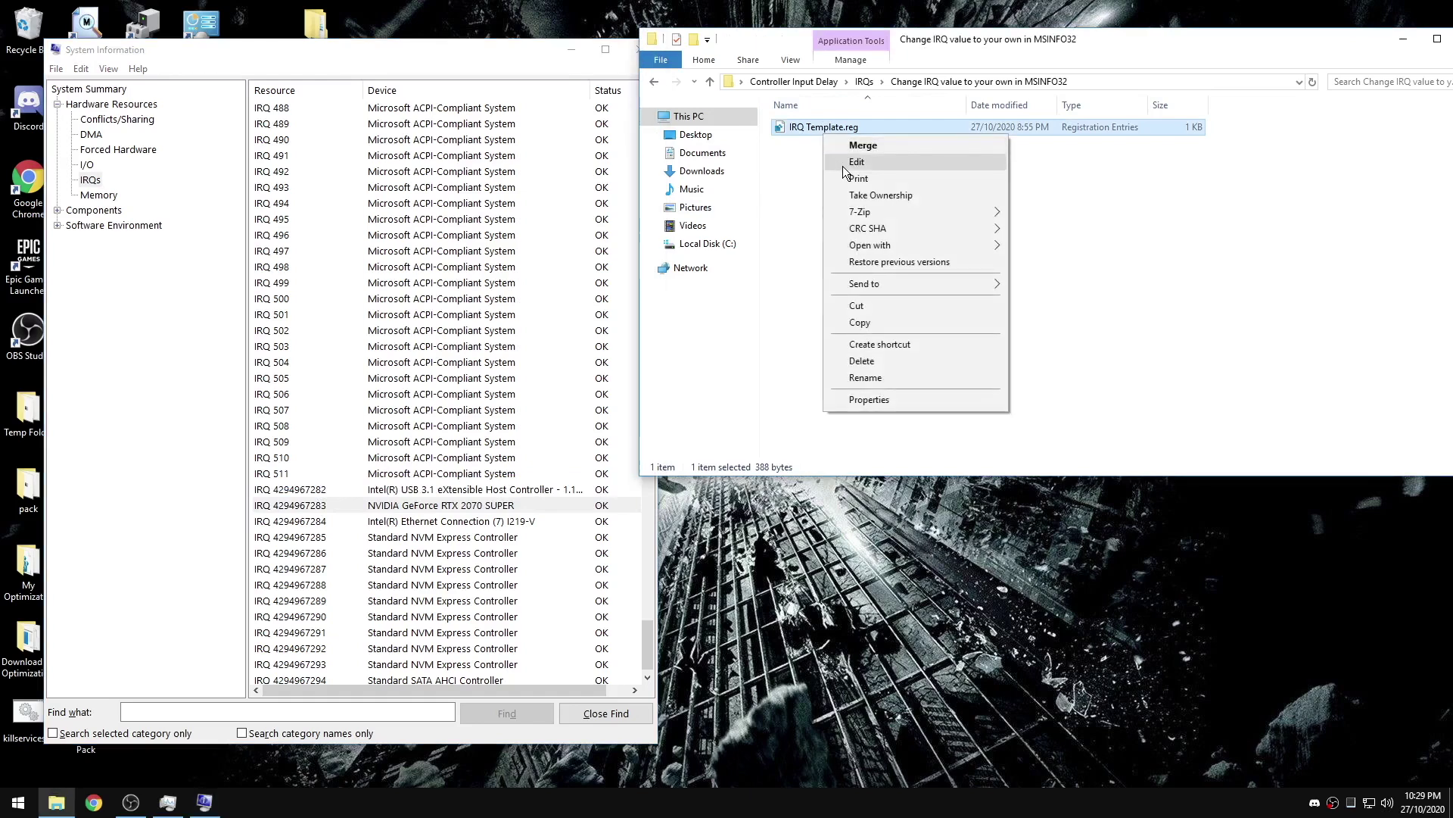
left_click(842, 165)
left_click(663, 13)
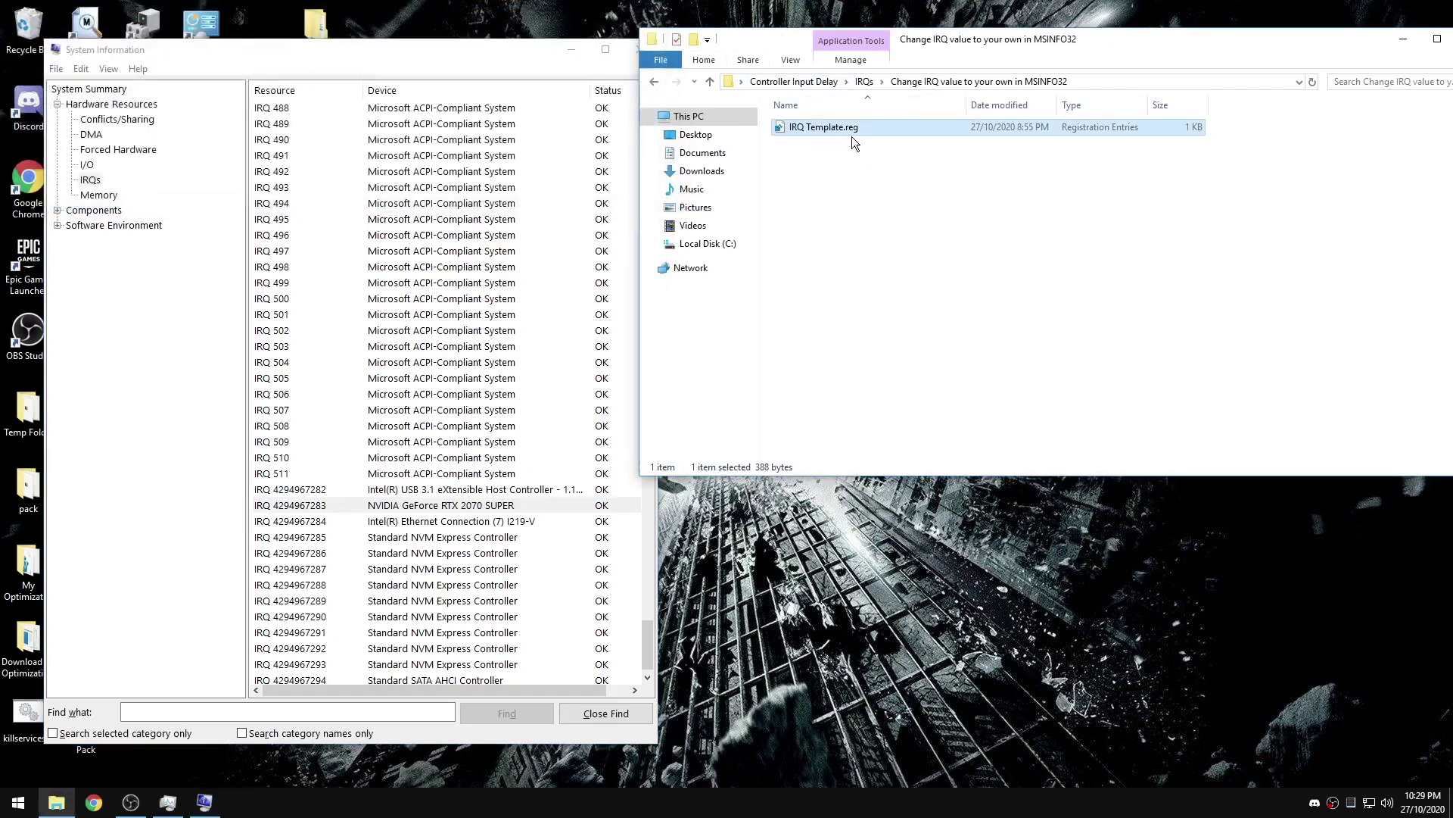
right_click(856, 128)
left_click(884, 159)
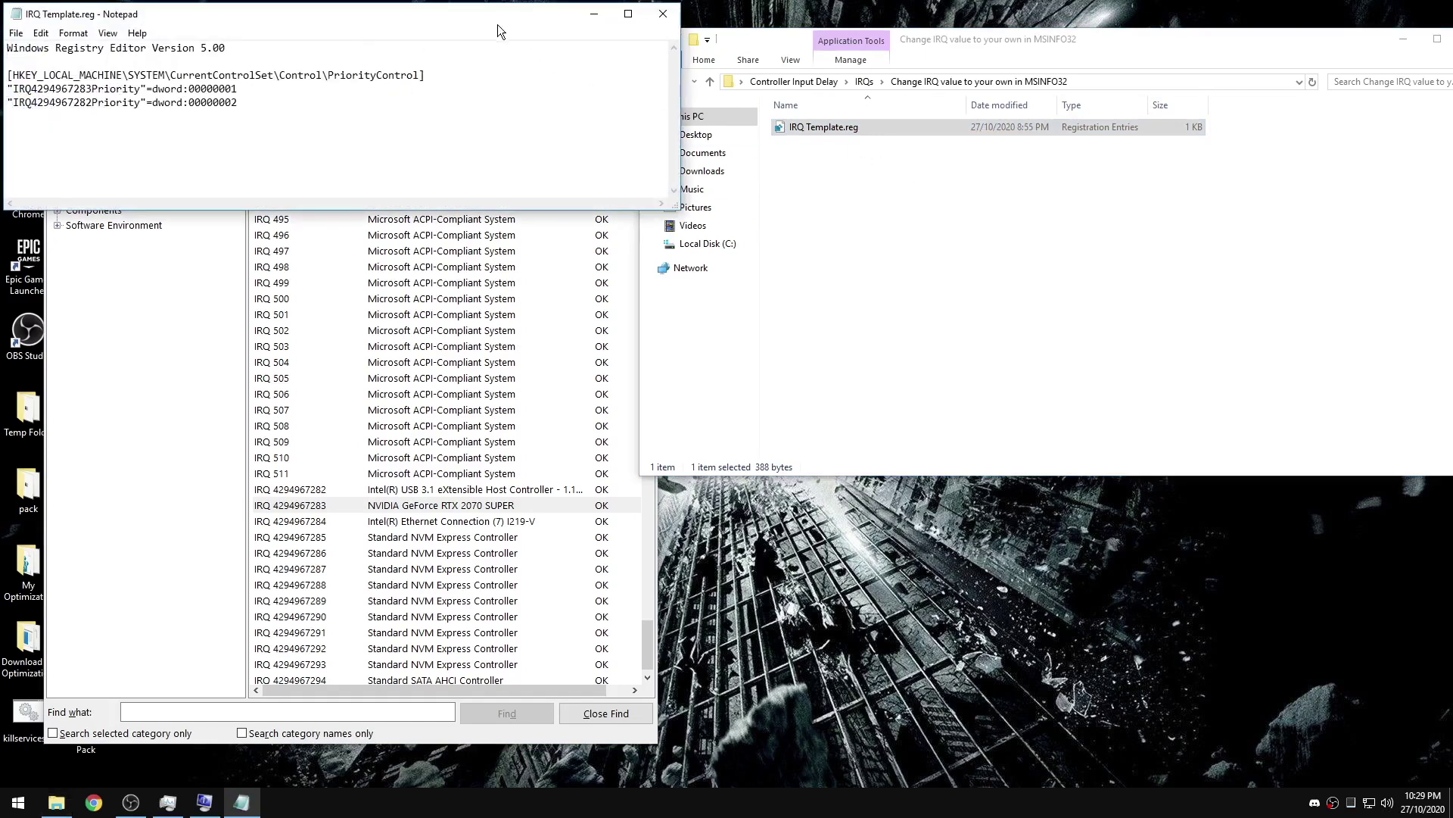
Step: Position the IRQ Template.reg window and highlight the priority dword values on both IRQ lines
left_click_drag(497, 22, 1113, 341)
left_click_drag(786, 332, 498, 416)
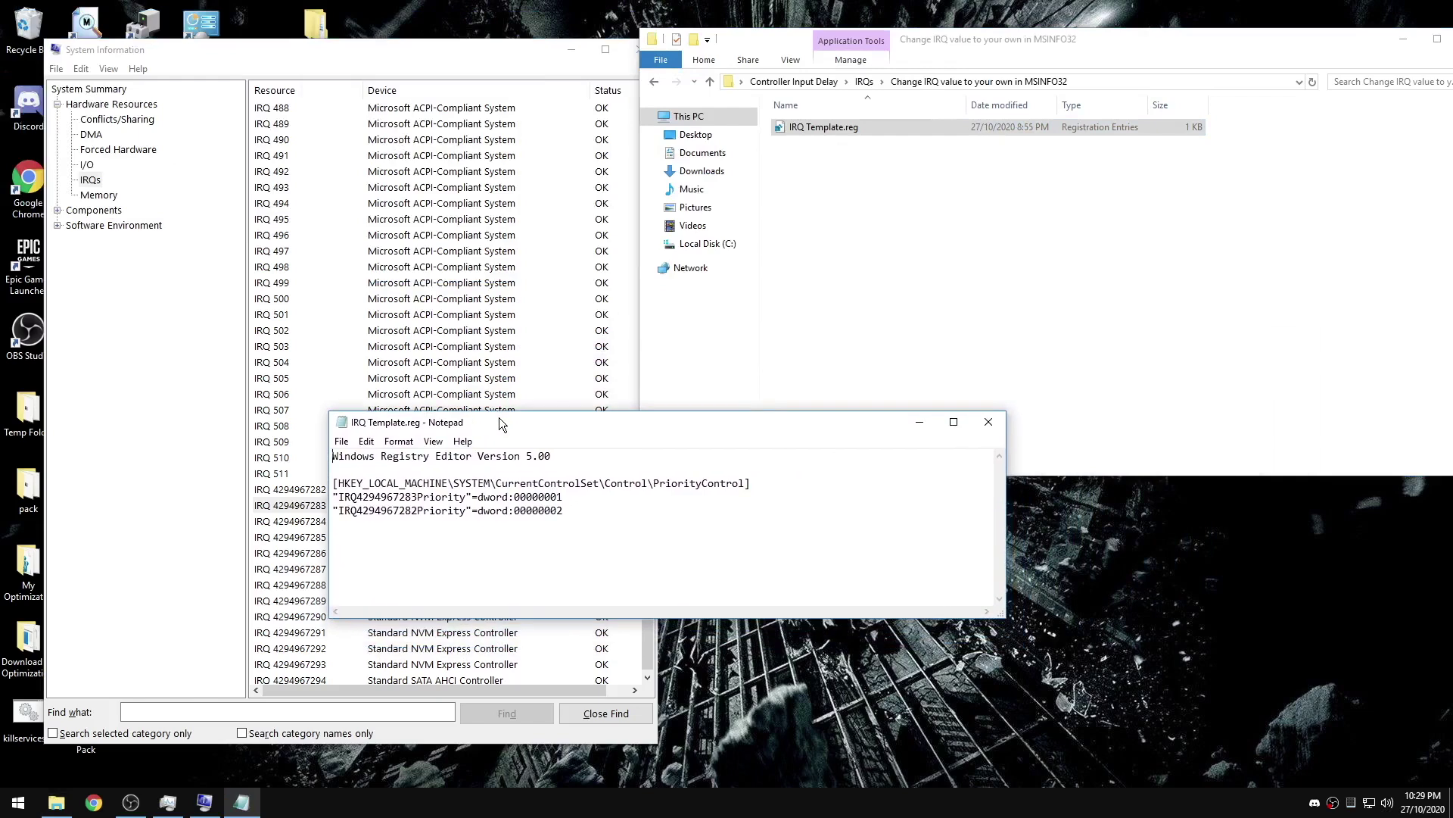
left_click_drag(496, 428, 523, 536)
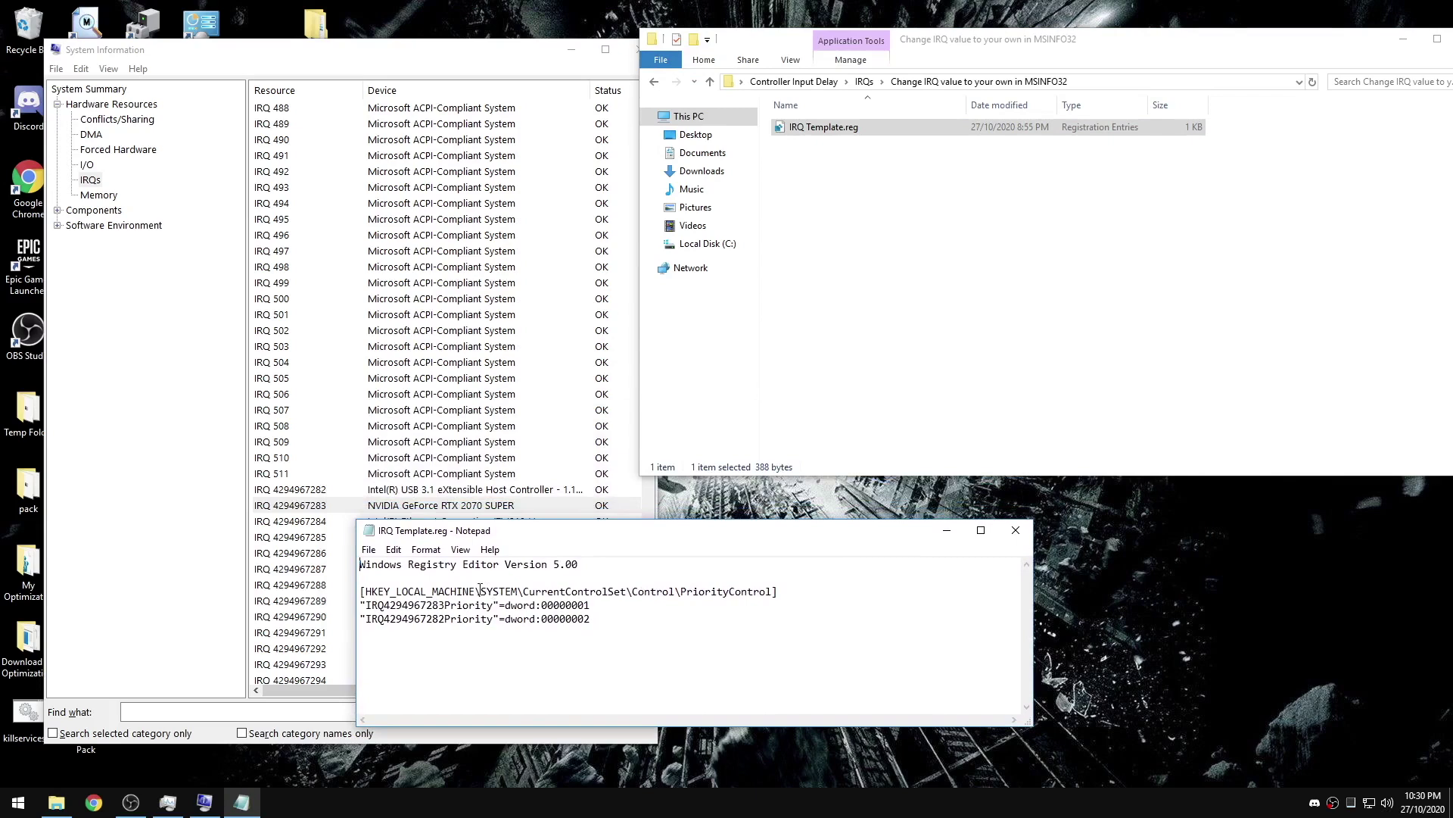
left_click_drag(590, 605, 583, 605)
left_click_drag(429, 618, 471, 619)
left_click_drag(606, 620, 552, 622)
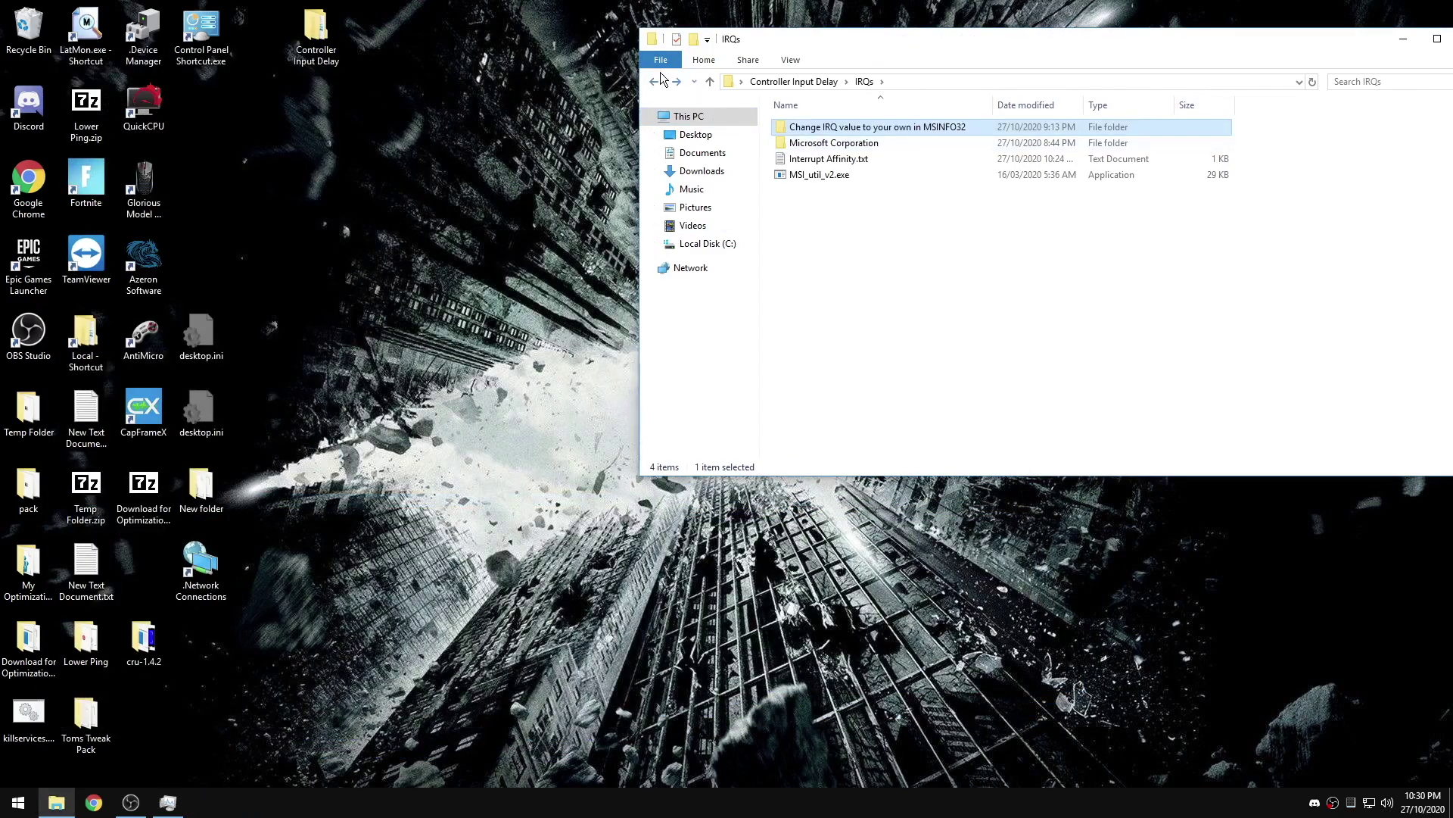
left_click(655, 81)
Step: Merge controller-keyboard.reg and Disable FSO And GameDVR.reg into the registry, allowing the unverified file
double_click(815, 254)
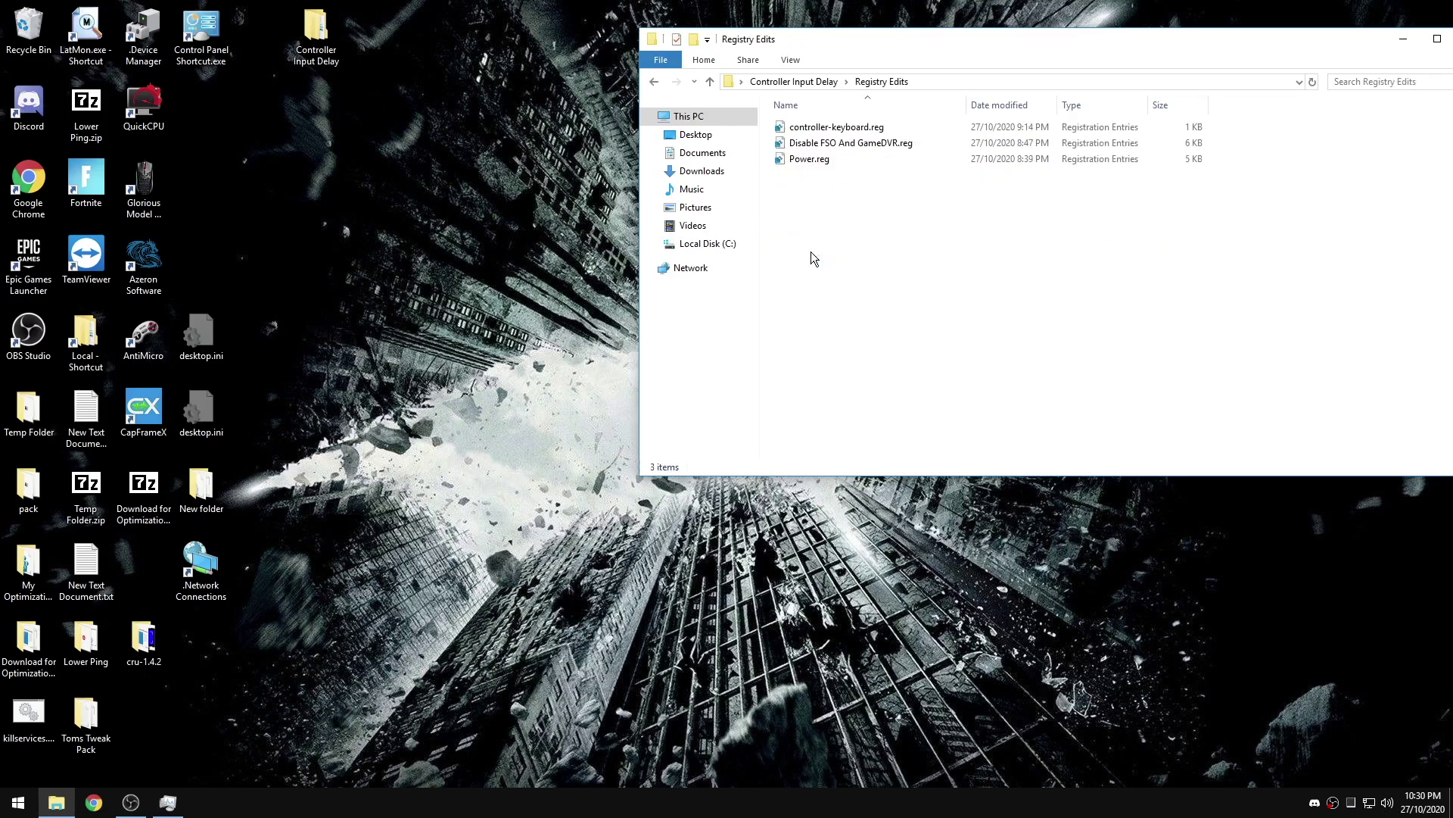
double_click(833, 130)
left_click(850, 426)
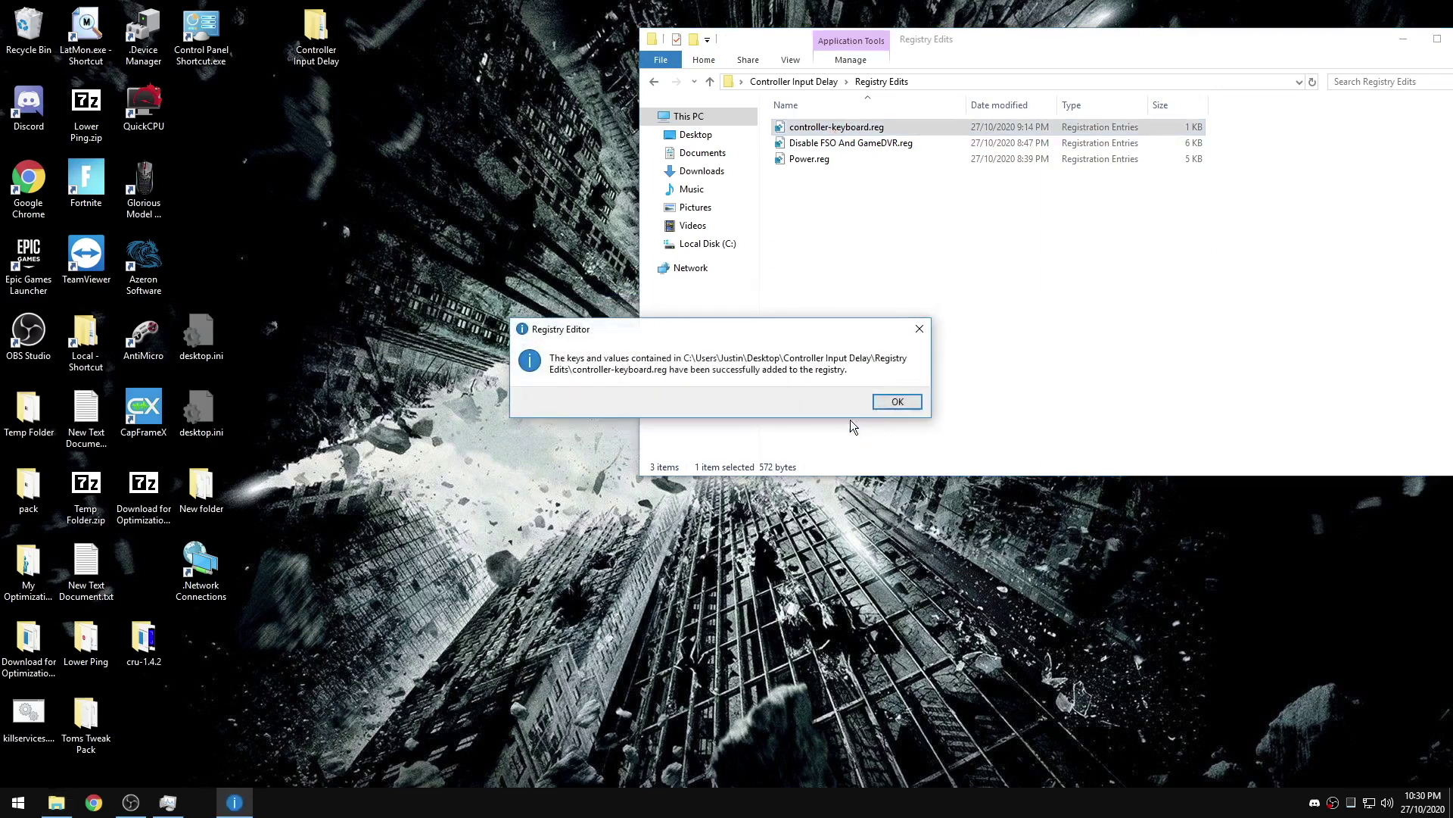
key("Return")
double_click(851, 144)
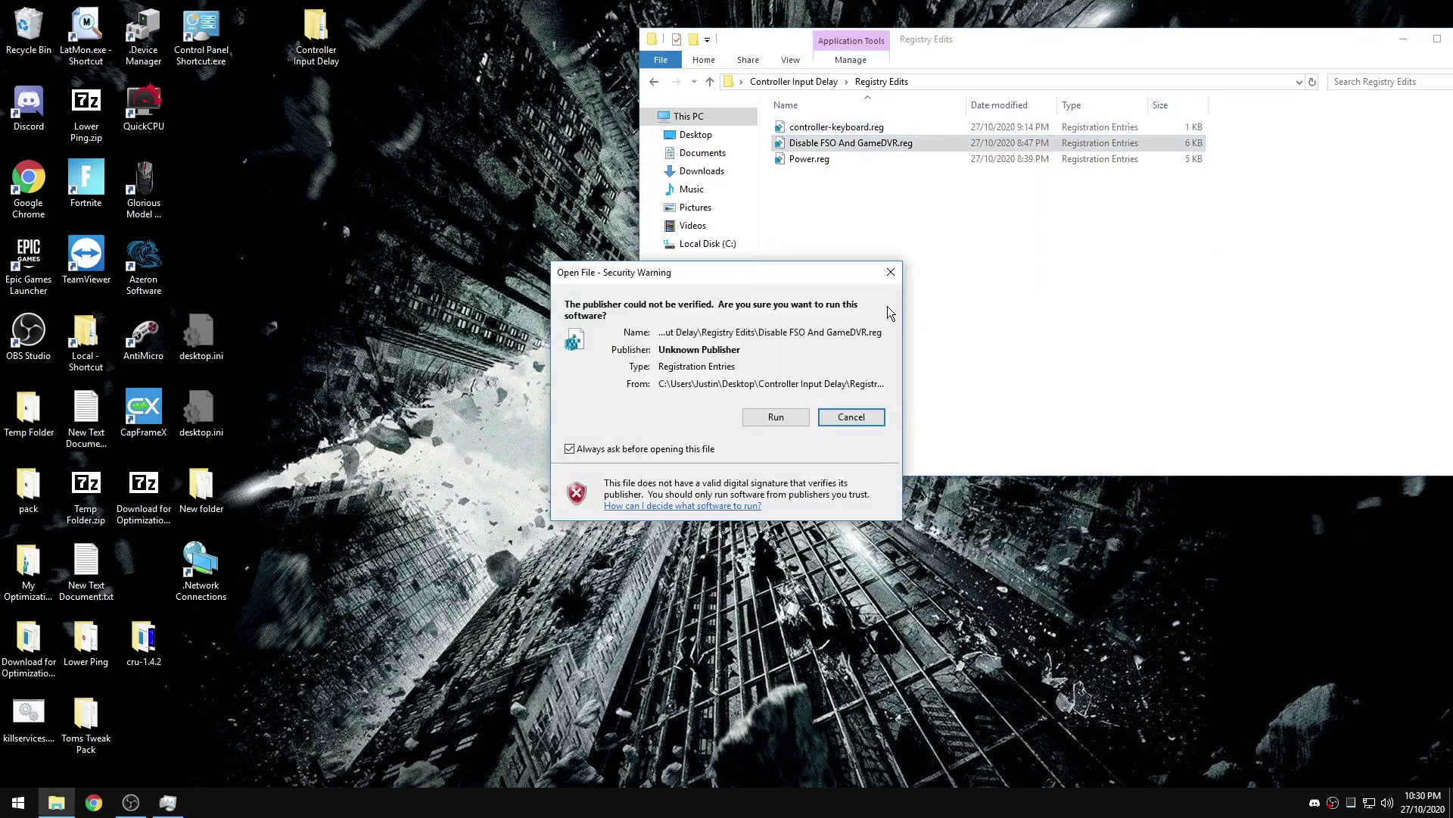
left_click(791, 417)
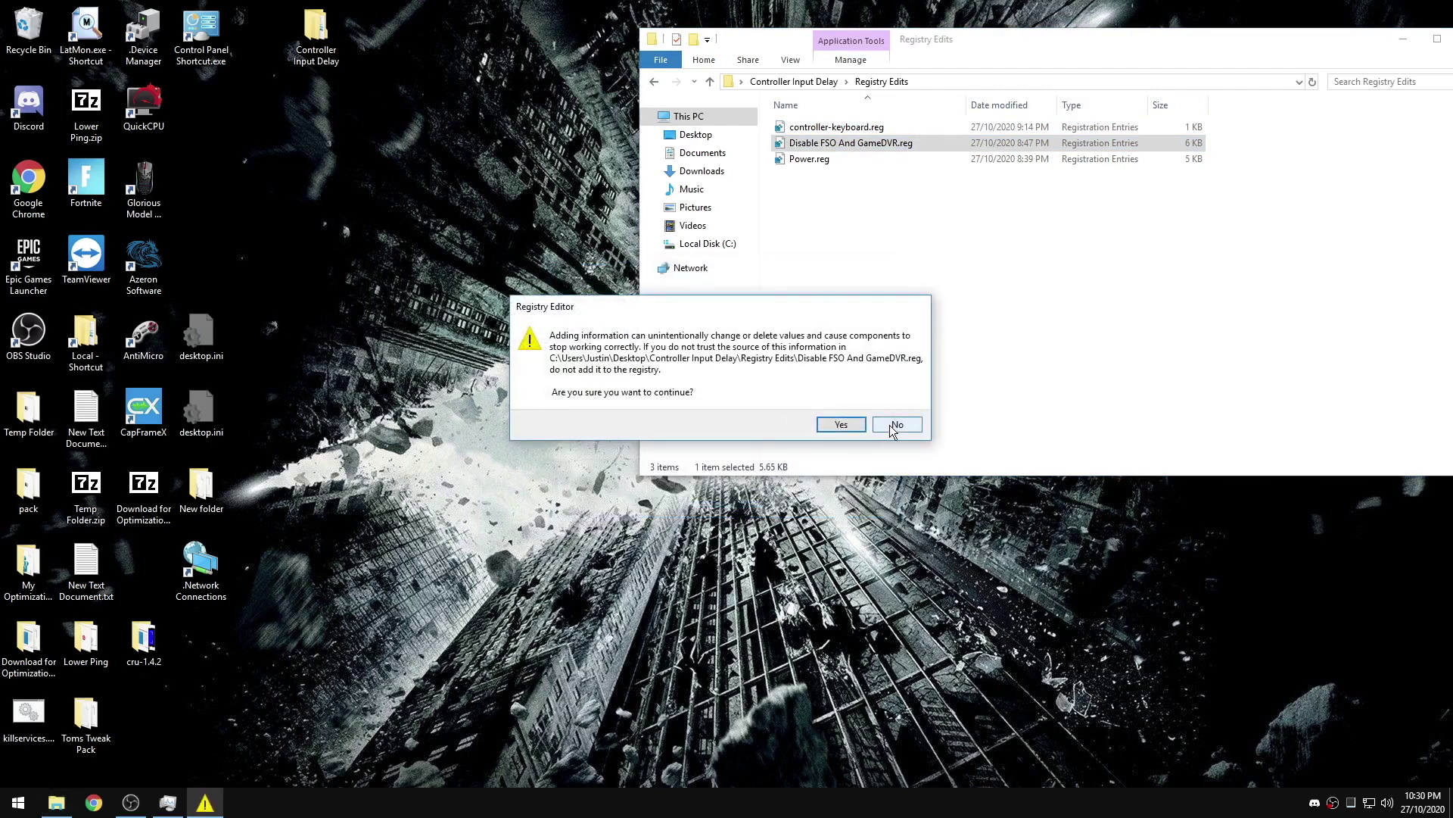
left_click(860, 425)
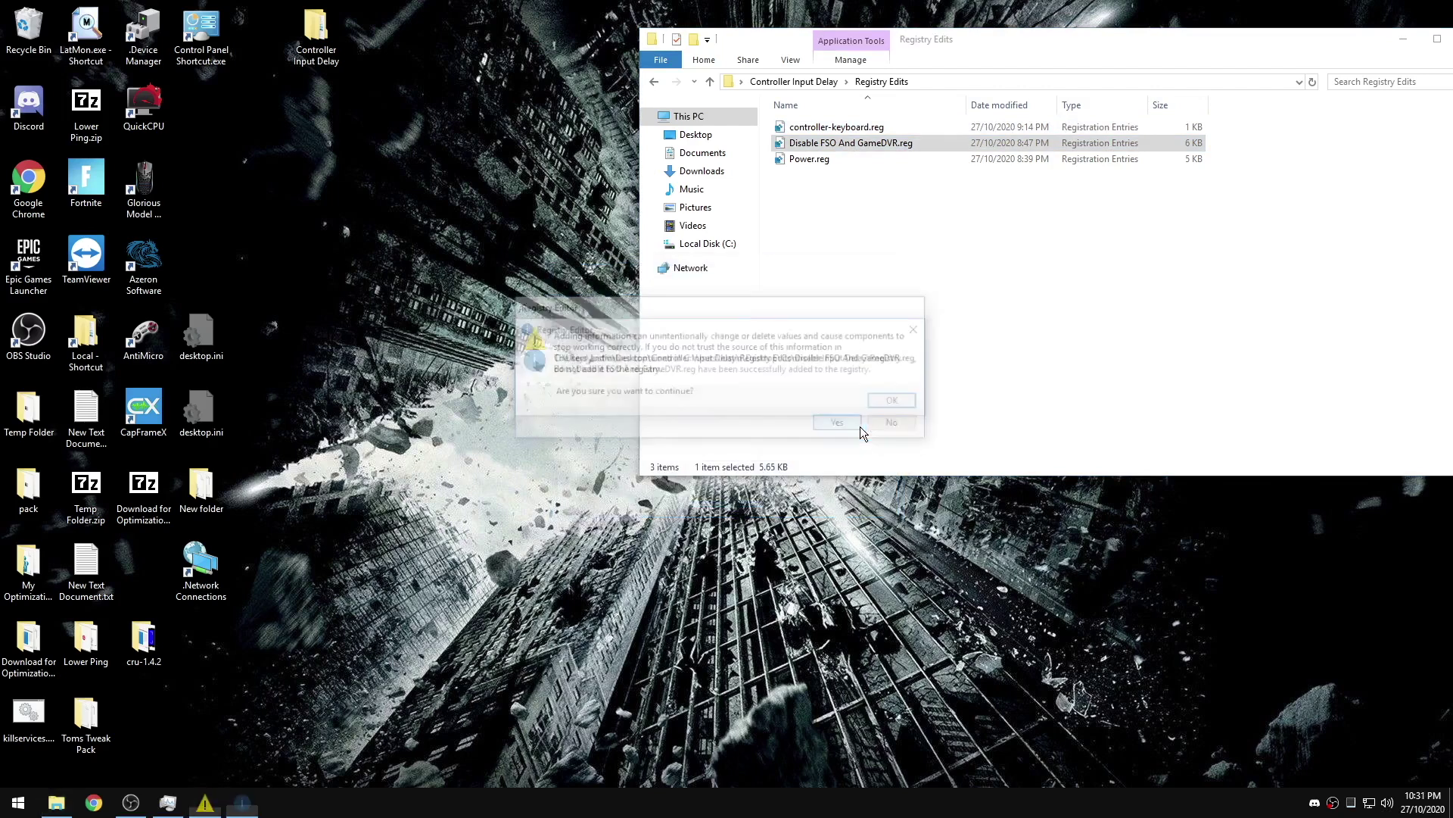
left_click(893, 402)
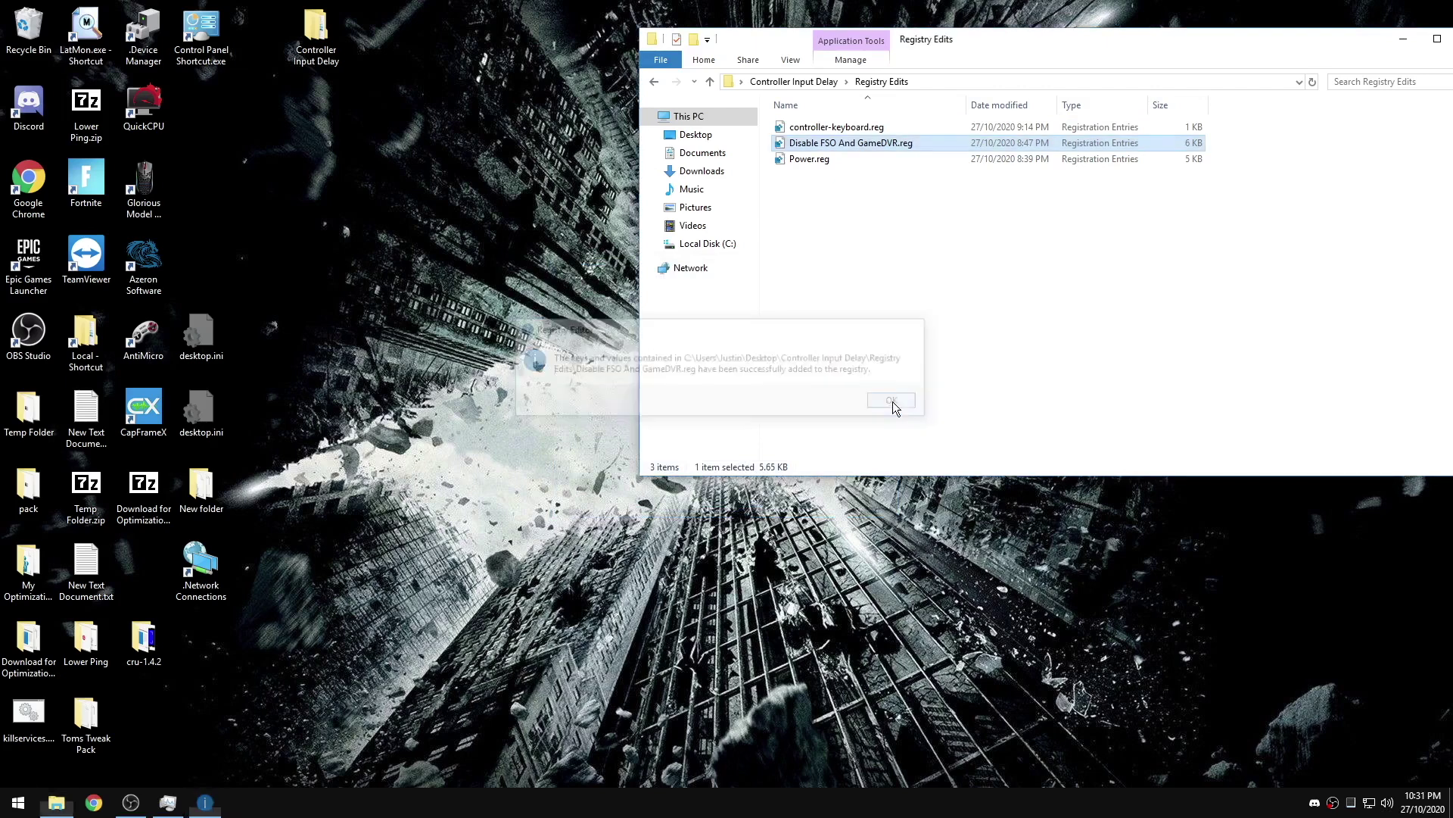
Step: Merge Power.reg into the registry as well
double_click(801, 162)
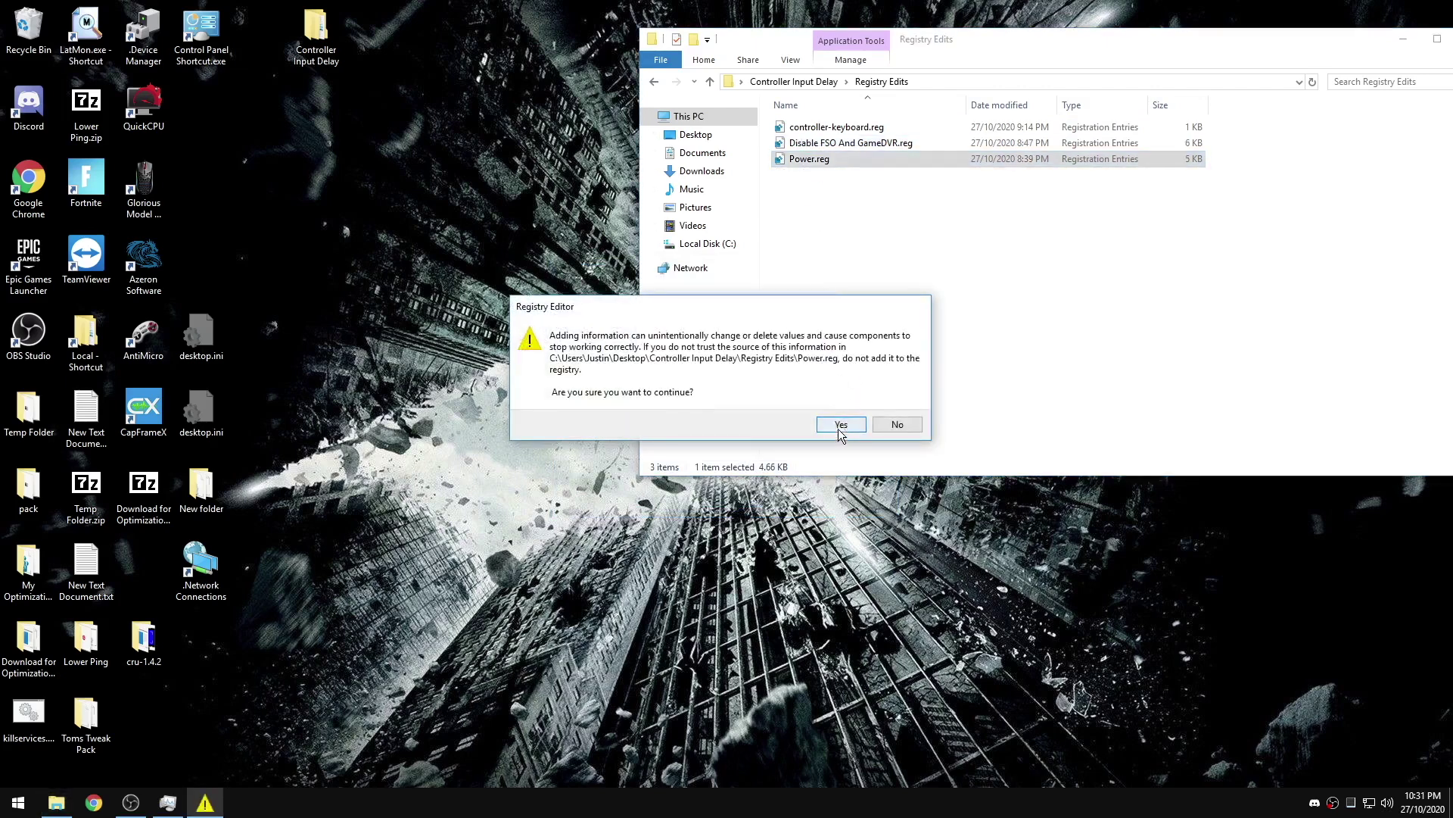
left_click(838, 425)
left_click(895, 402)
key("BackSpace")
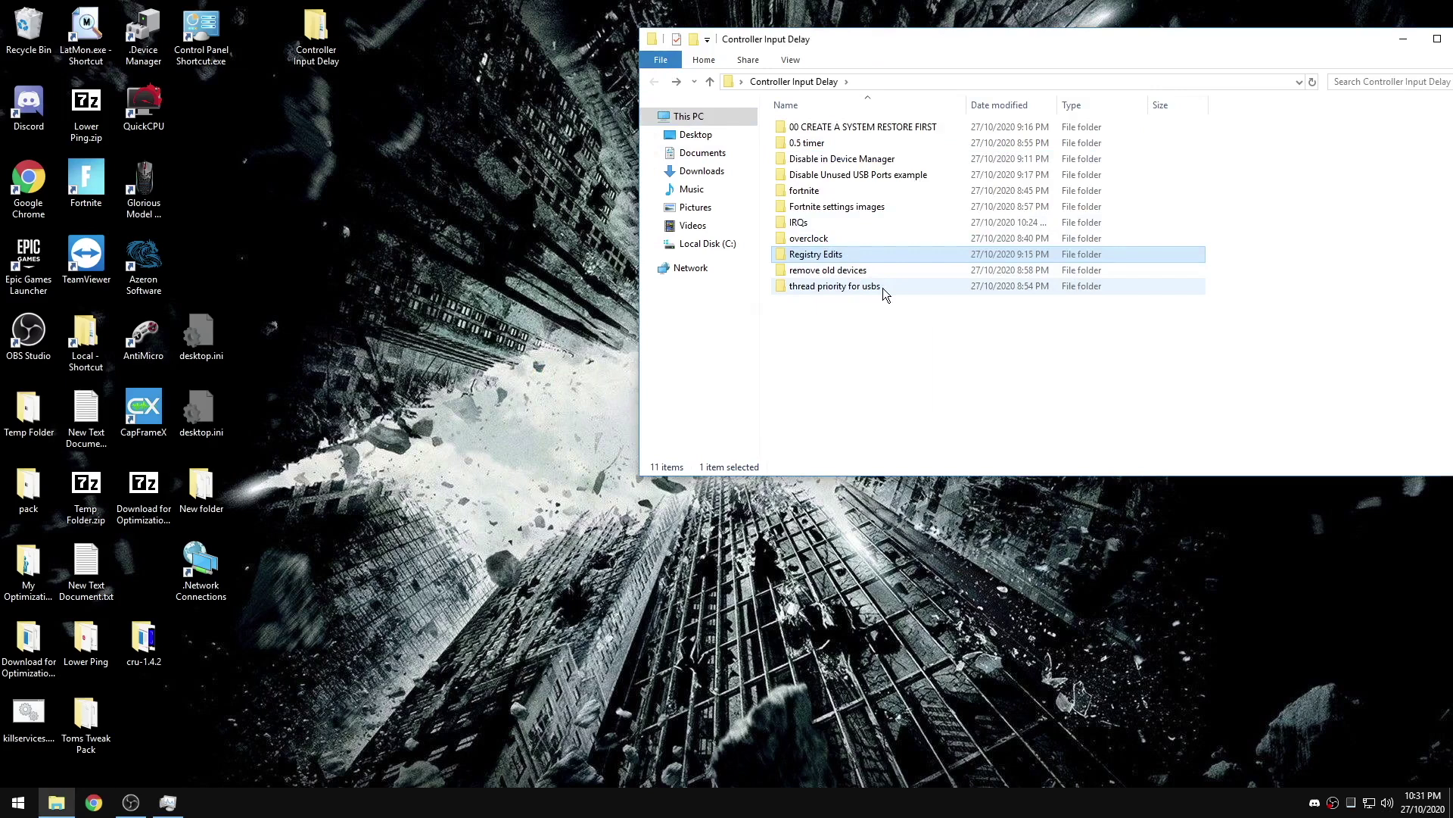
double_click(883, 288)
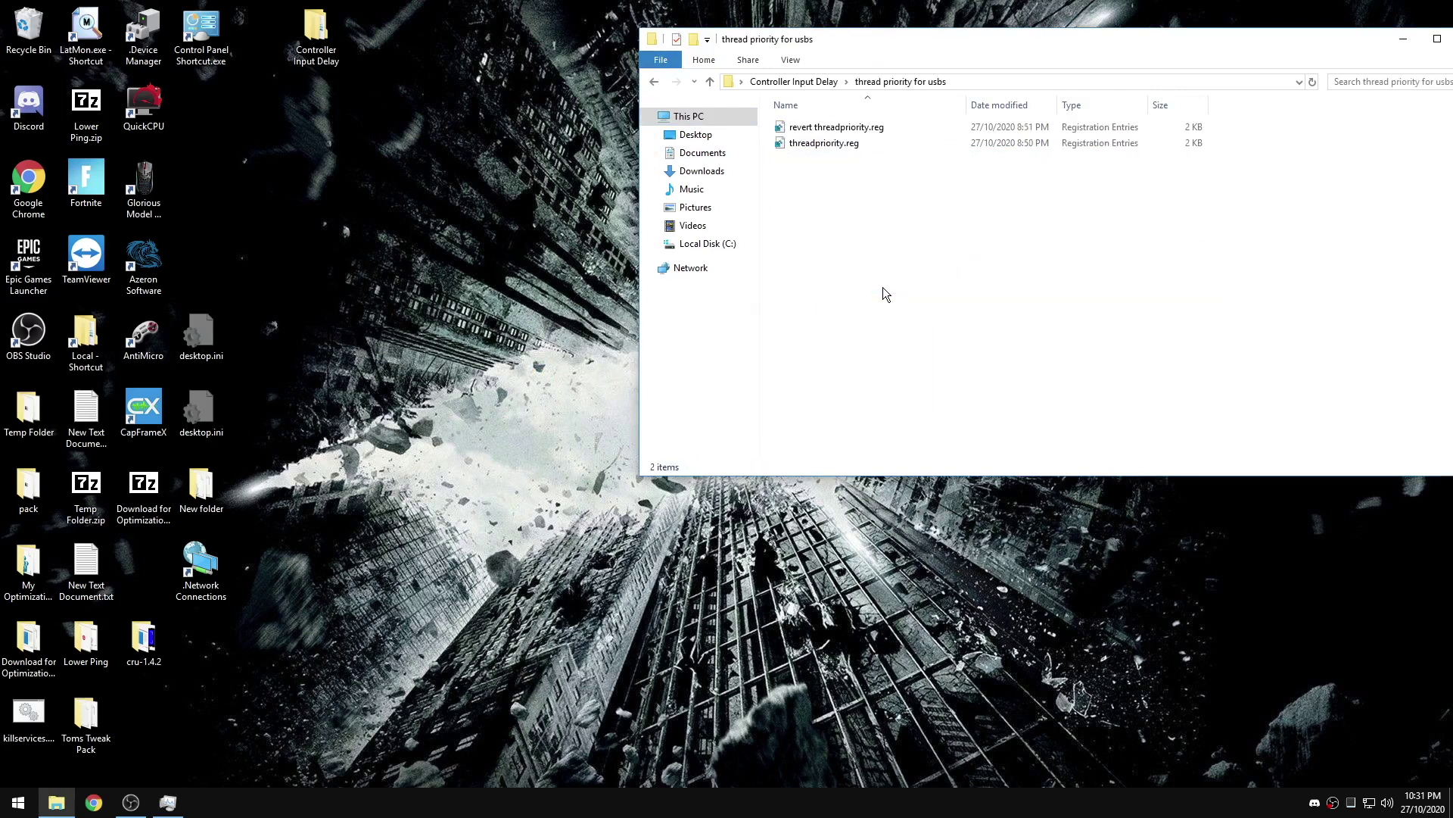
right_click(837, 148)
left_click(860, 176)
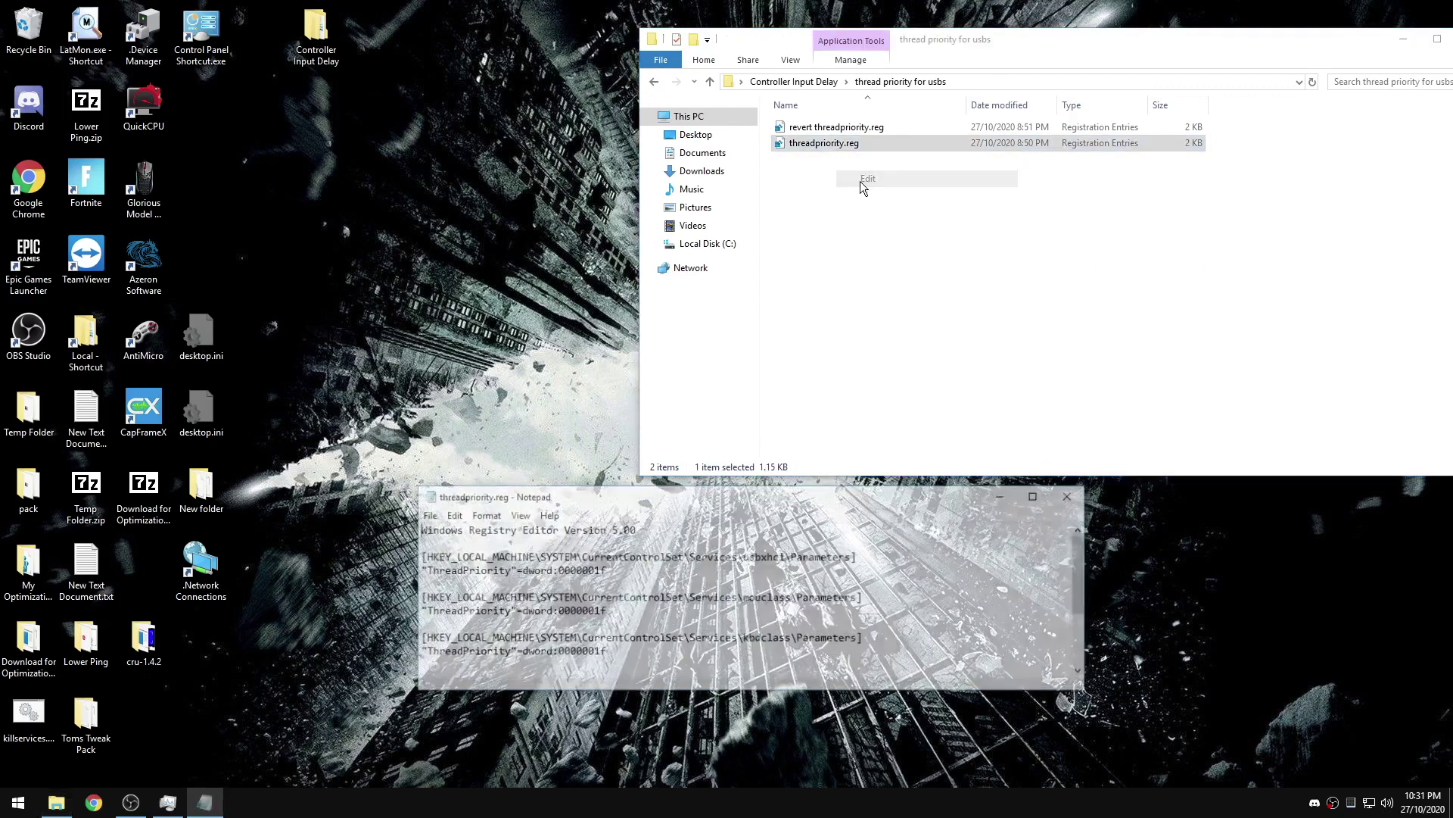
left_click_drag(700, 687, 692, 775)
left_click_drag(692, 503, 461, 347)
left_click_drag(629, 399, 471, 399)
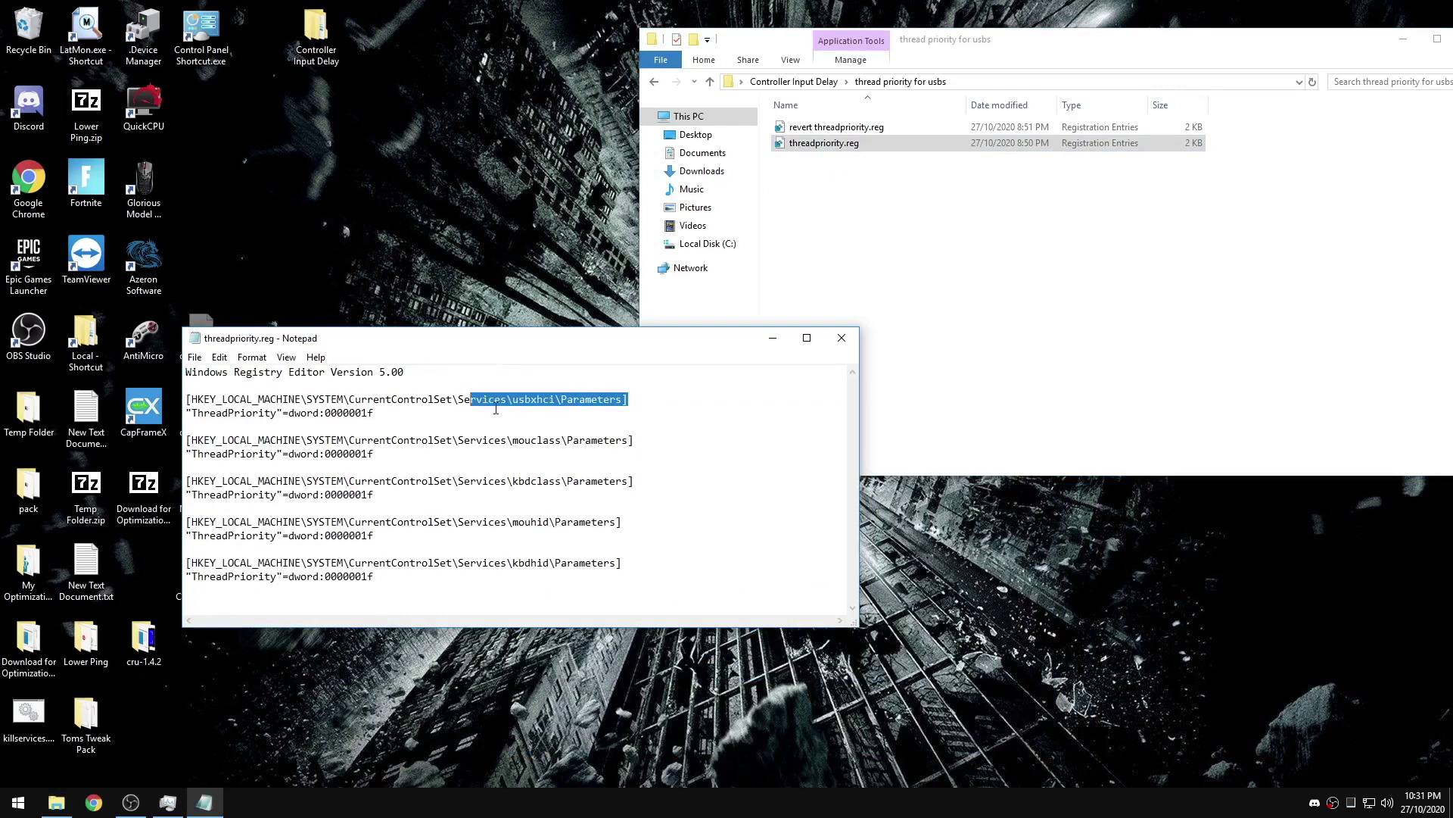
left_click_drag(633, 439, 474, 431)
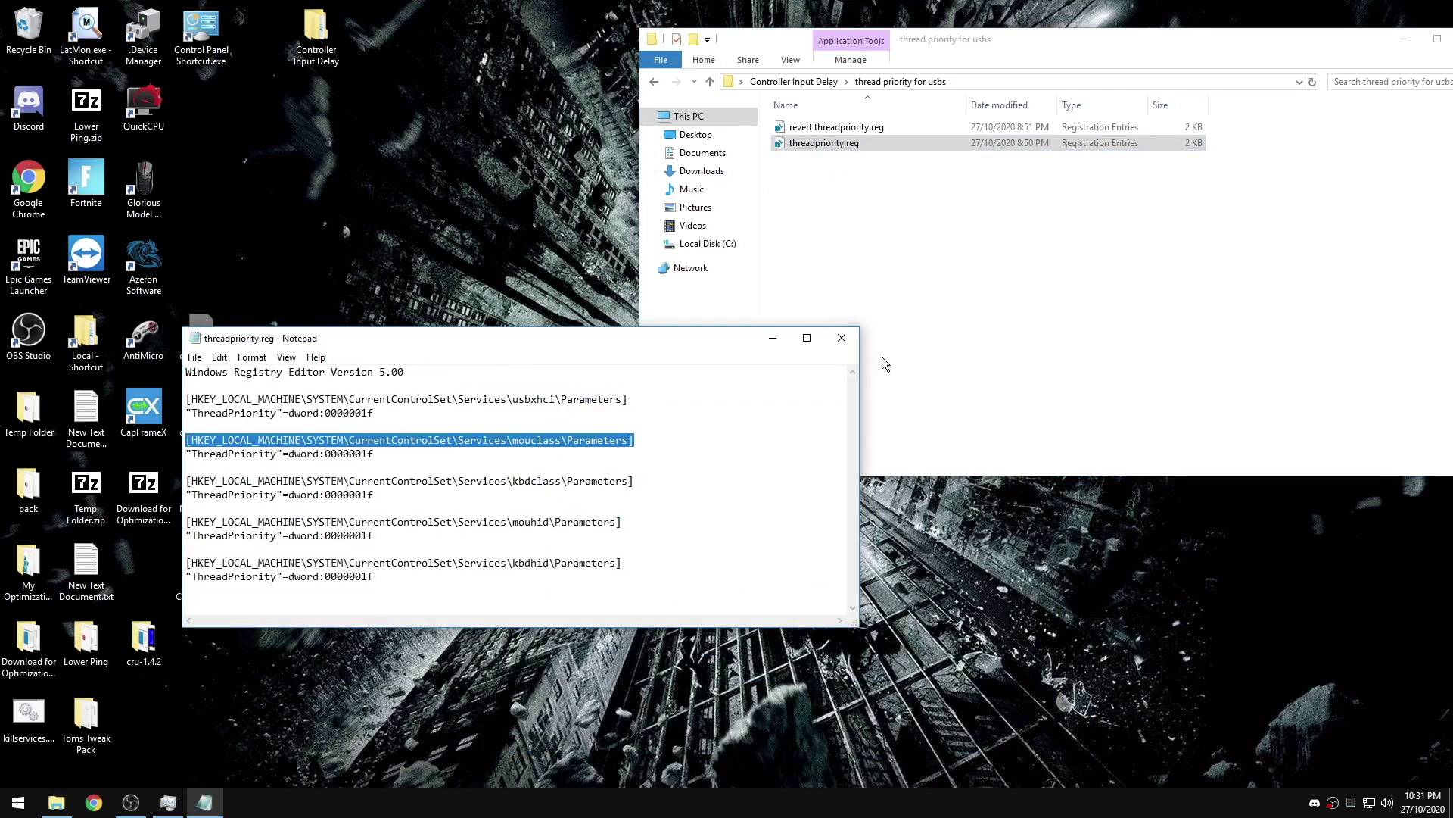
left_click(841, 338)
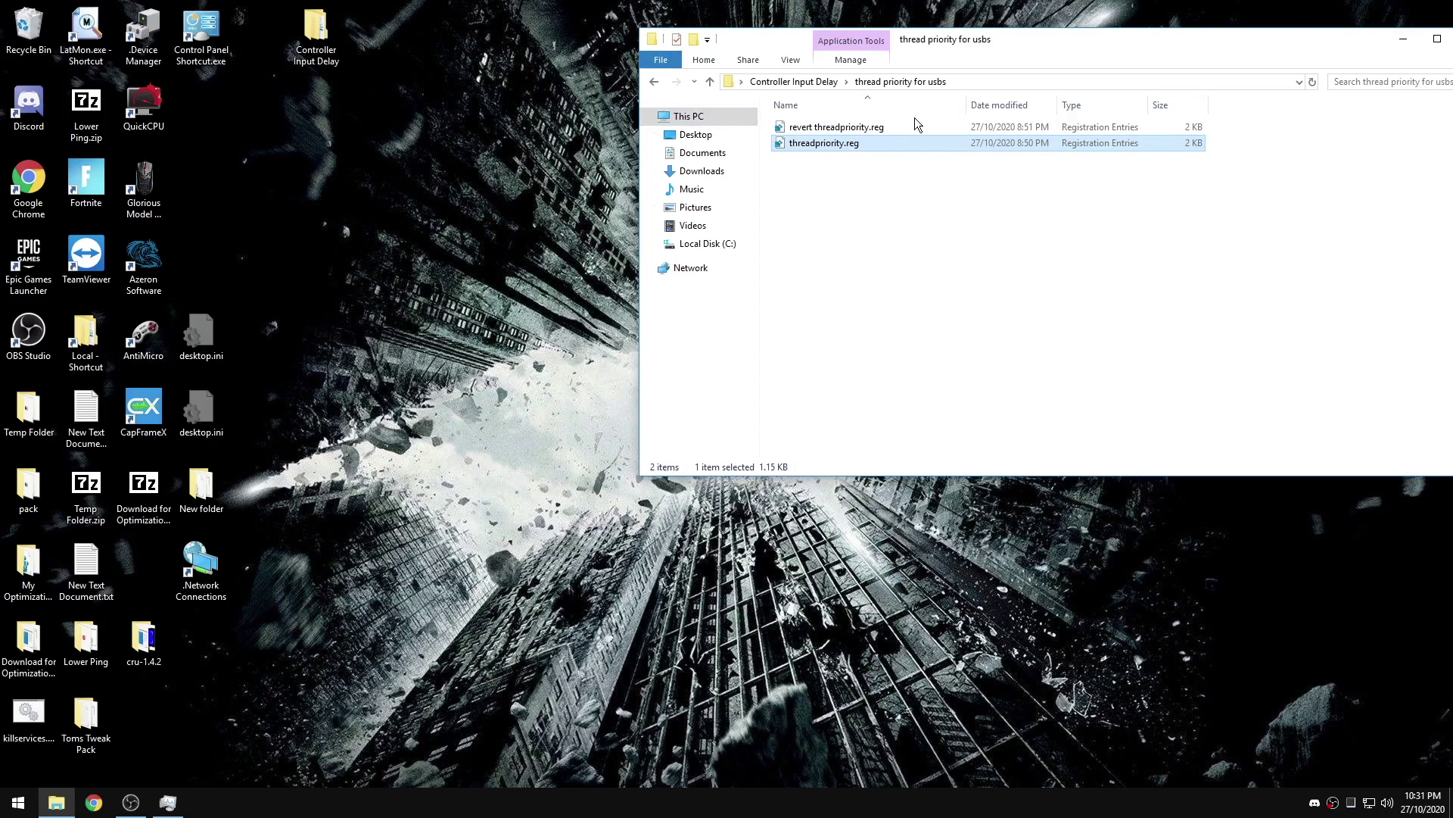
key("BackSpace")
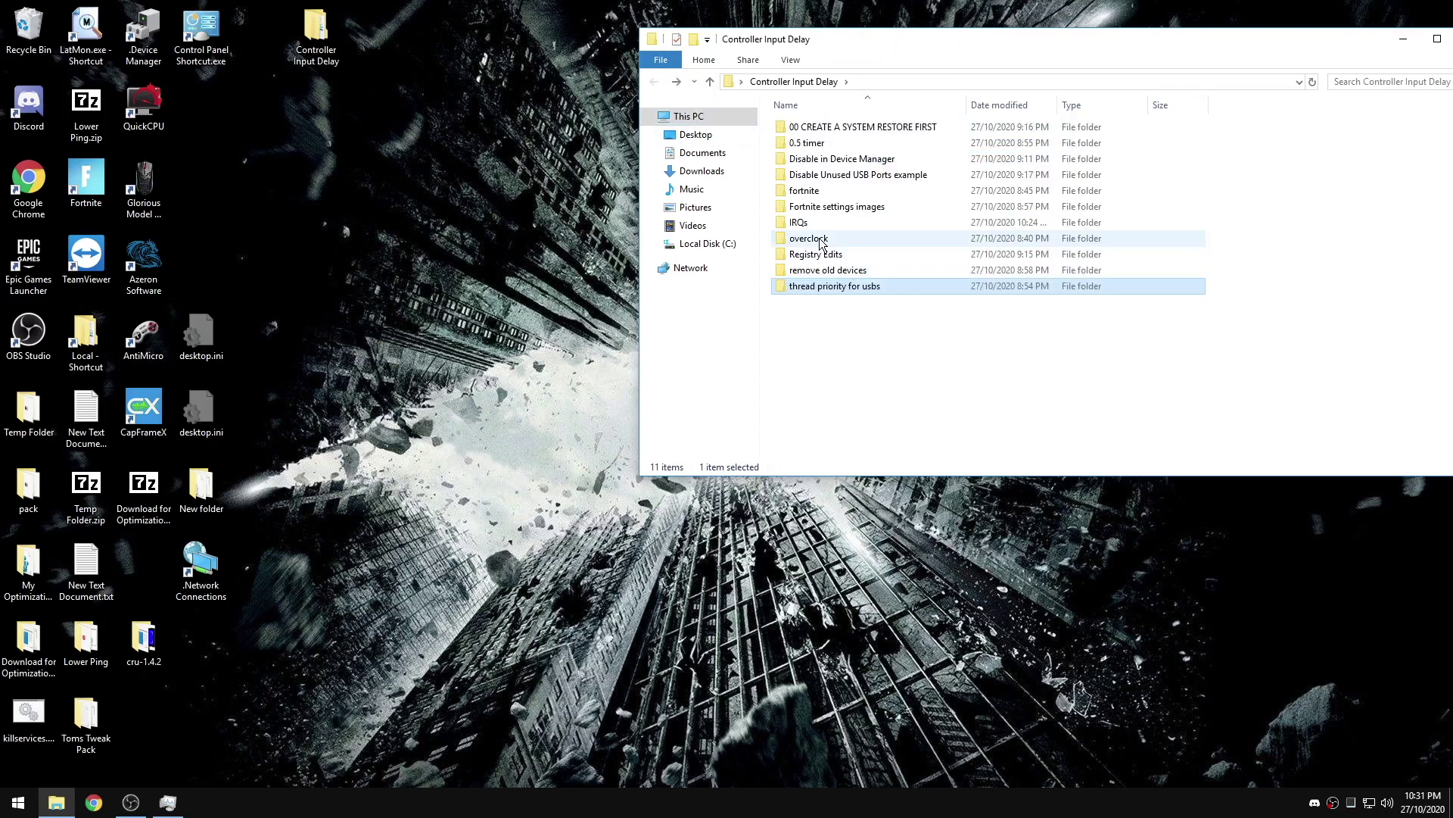
Step: Launch overclock\DRIVER\Setup.exe, list all devices, and select the Xbox Gaming Device (bInterval 4)
double_click(808, 238)
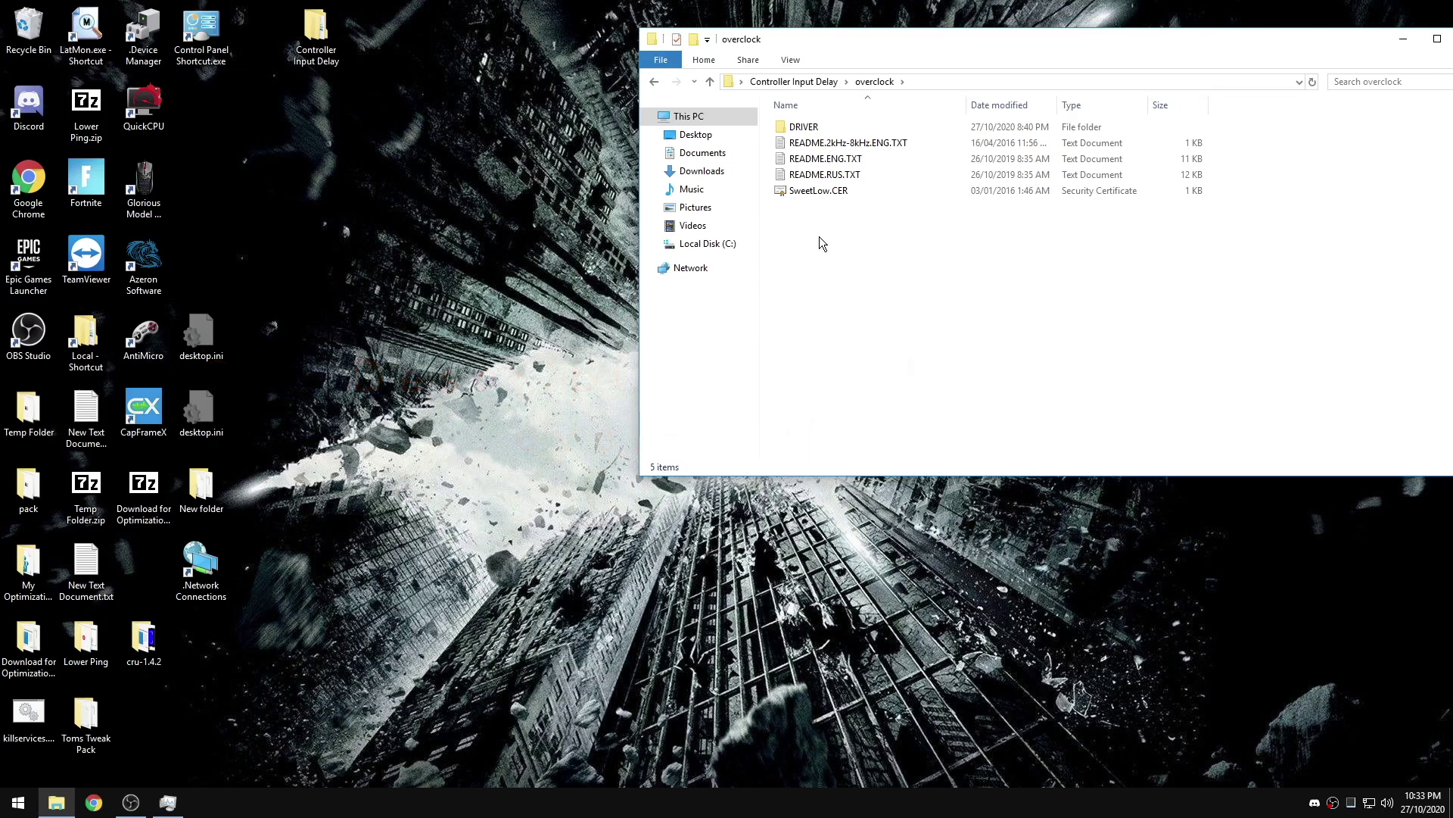
double_click(808, 128)
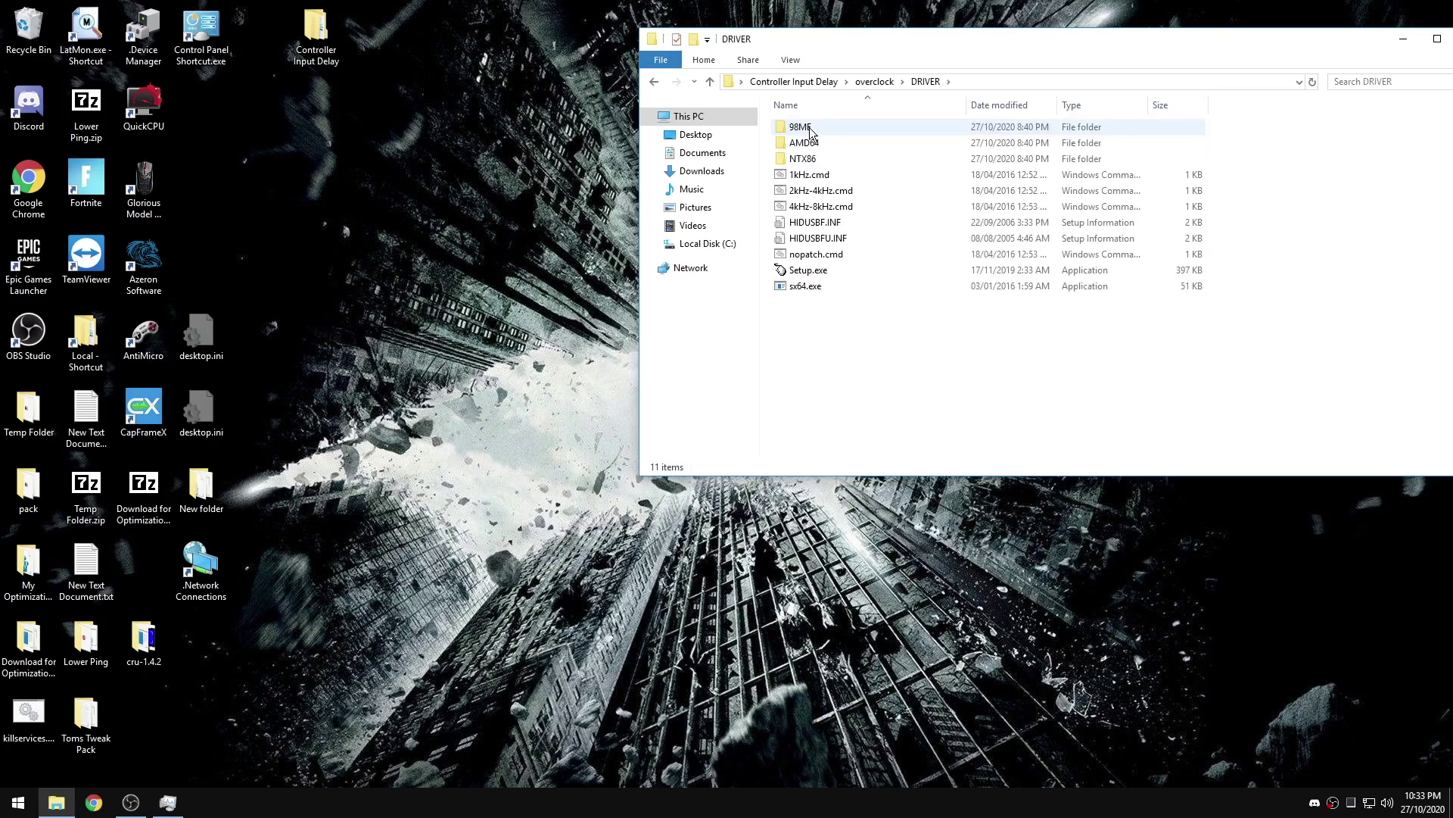
double_click(809, 271)
left_click(474, 300)
left_click(445, 362)
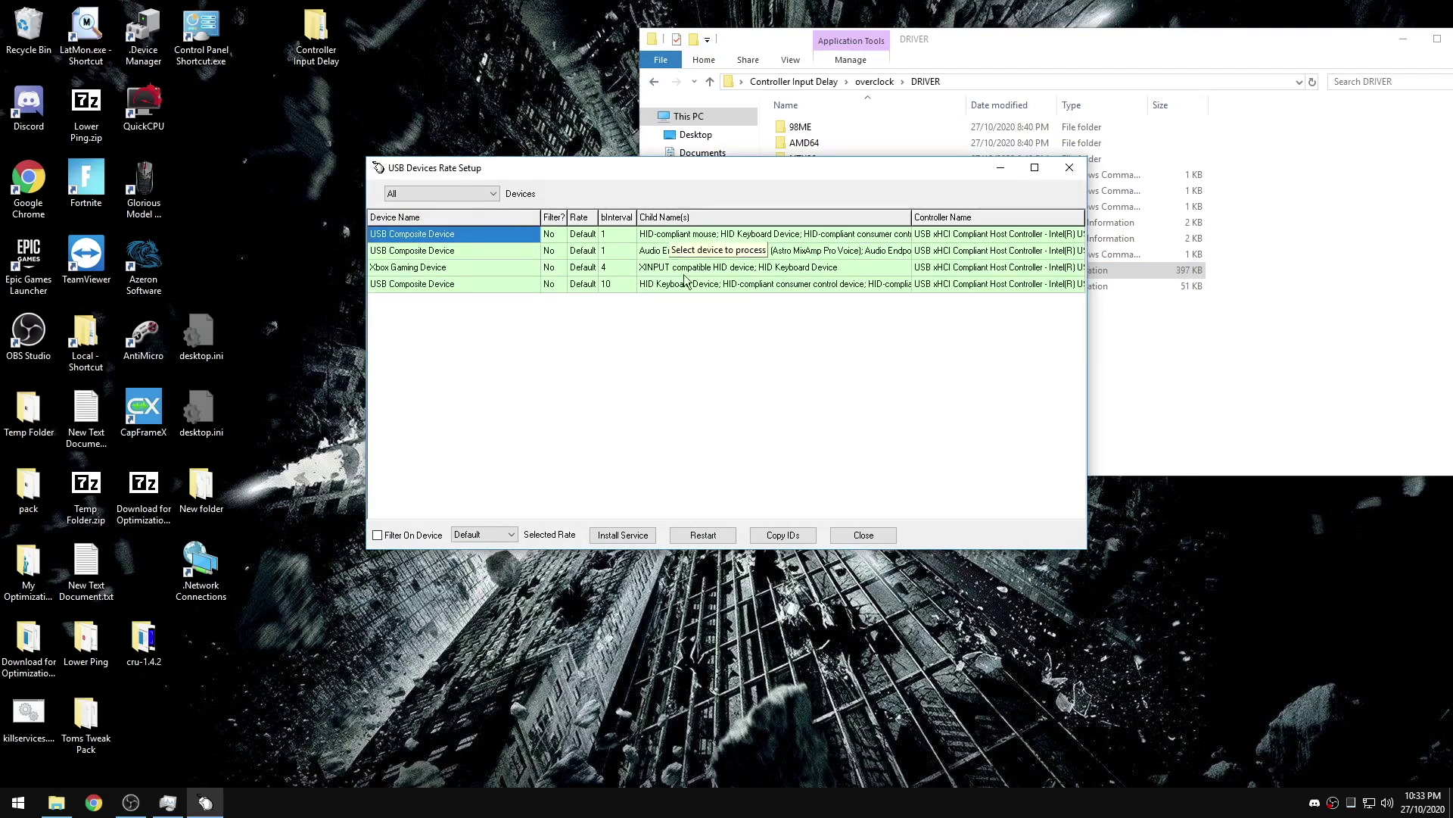
left_click(438, 271)
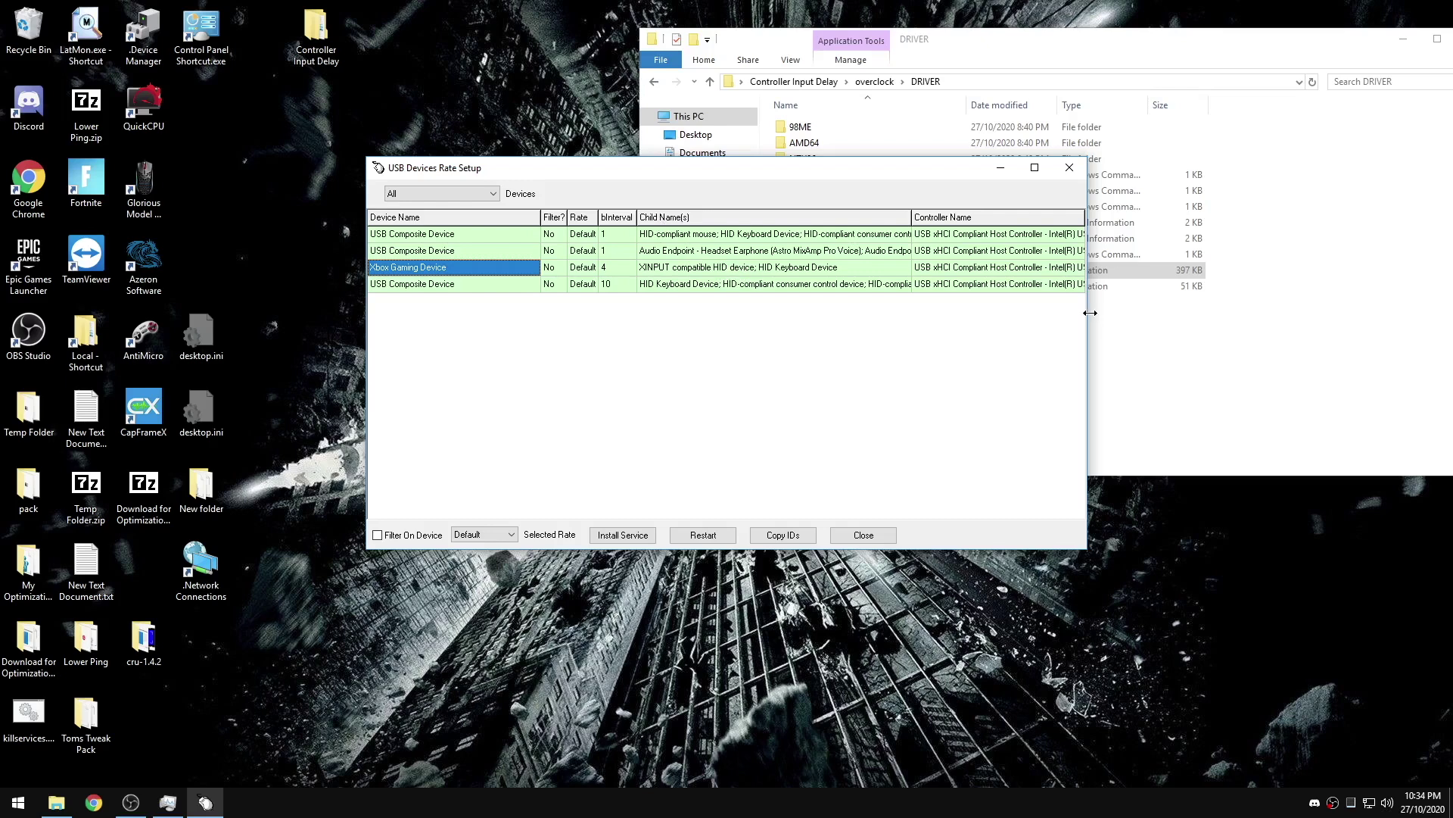
left_click_drag(1087, 312, 1300, 300)
left_click_drag(1086, 217, 1299, 219)
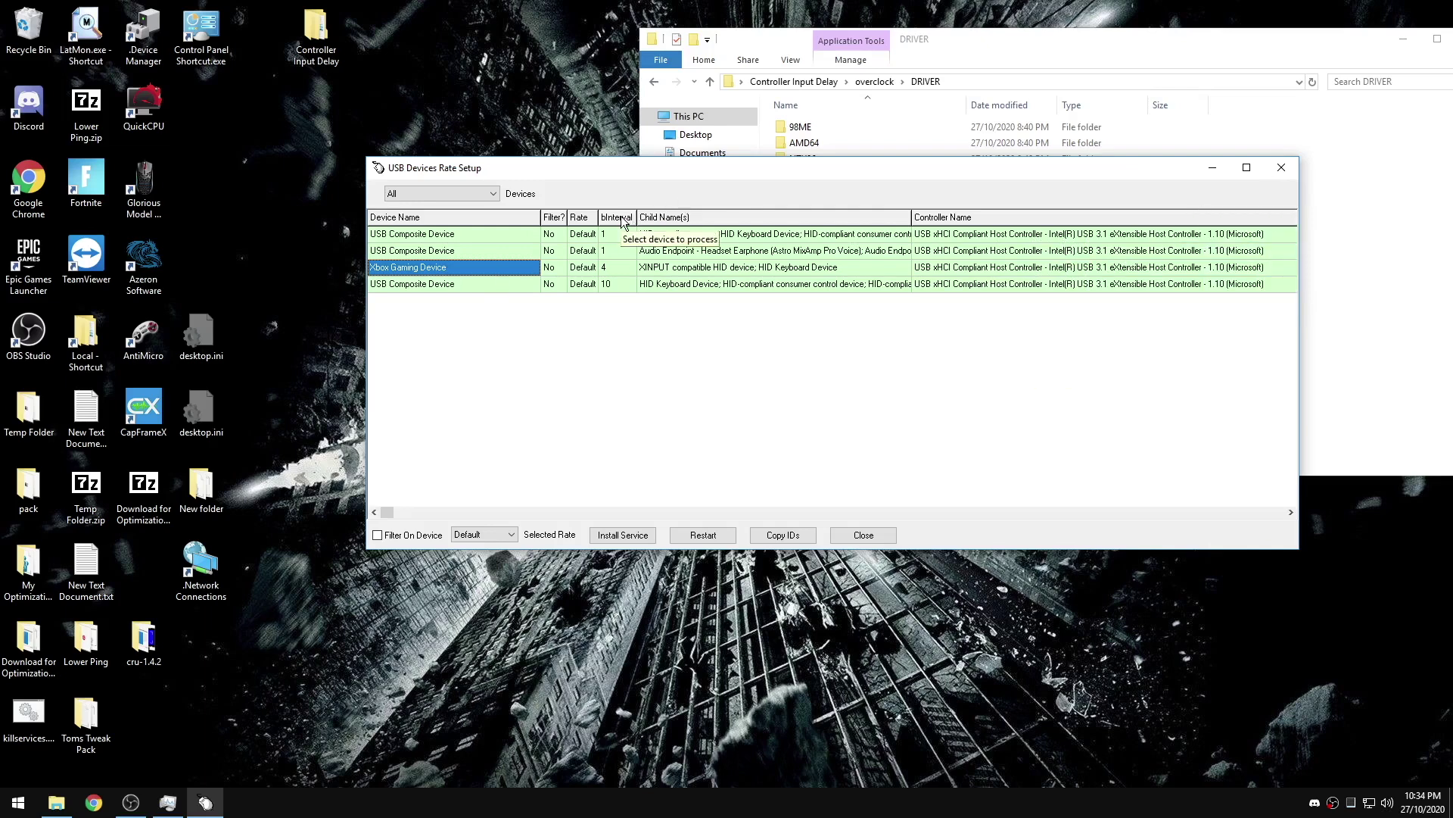
left_click(604, 266)
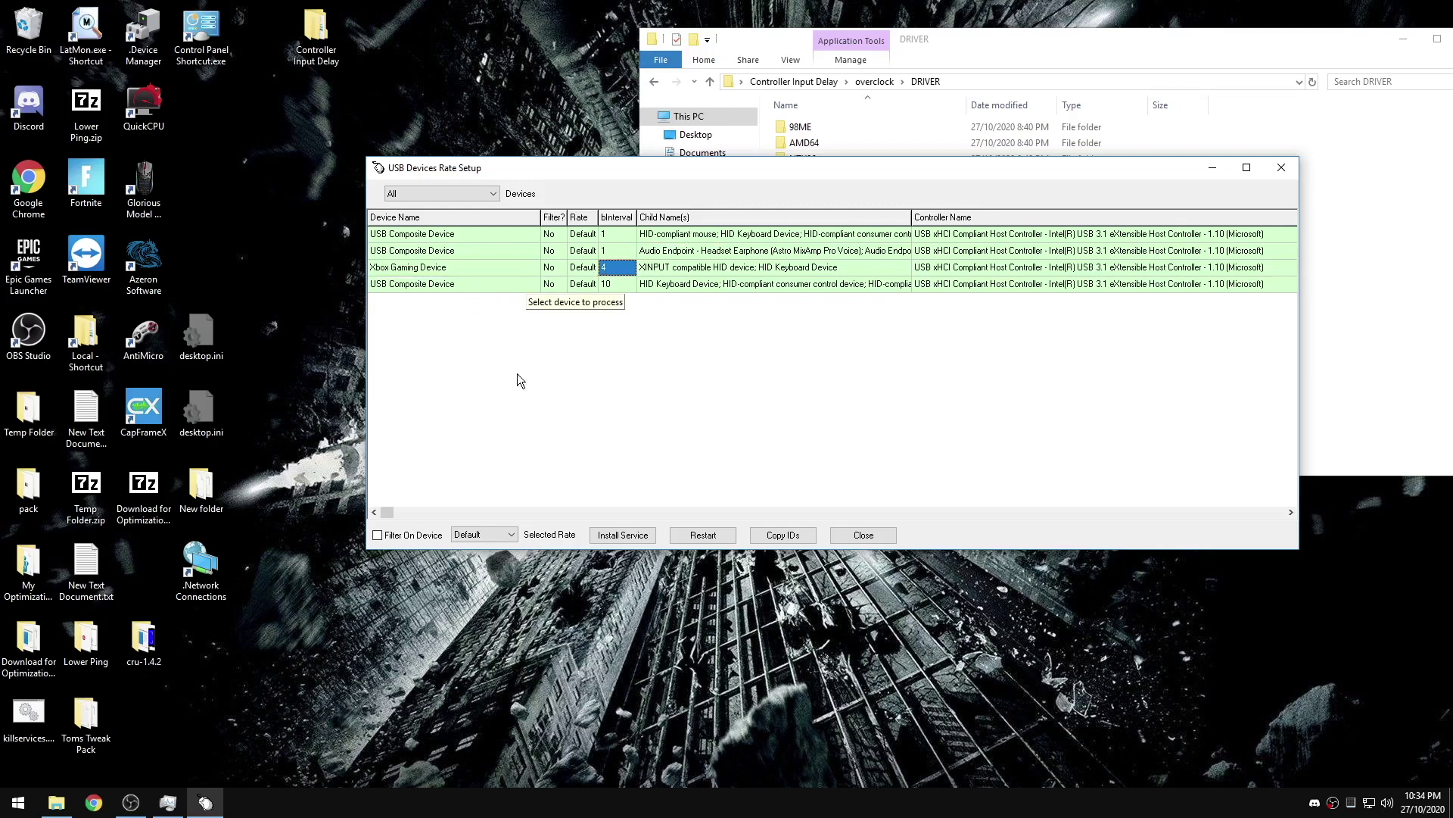
Step: Set the Xbox Gaming Device's rate to 1000, enable Filter On Device, and install the service
left_click(487, 532)
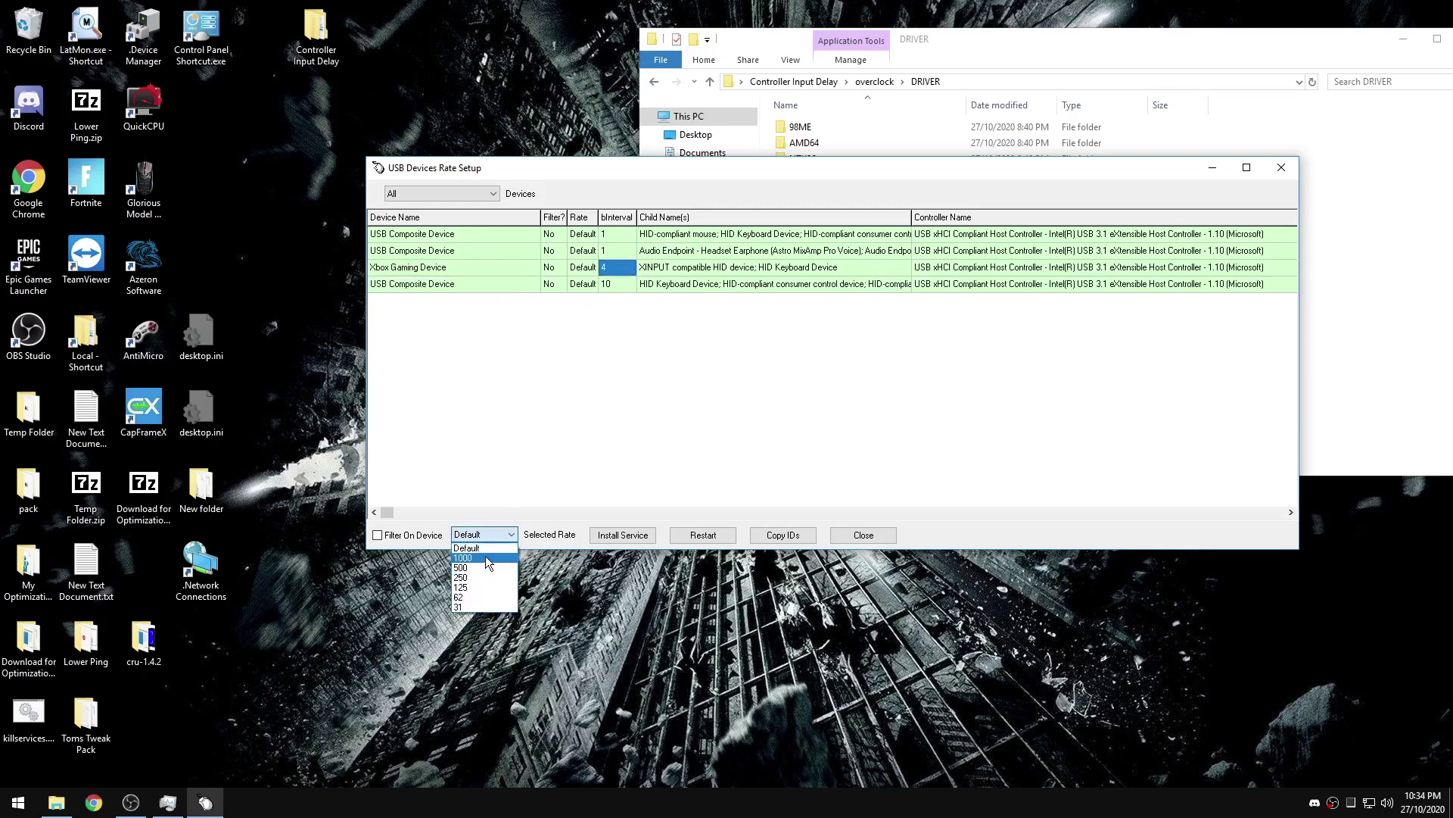
left_click(484, 557)
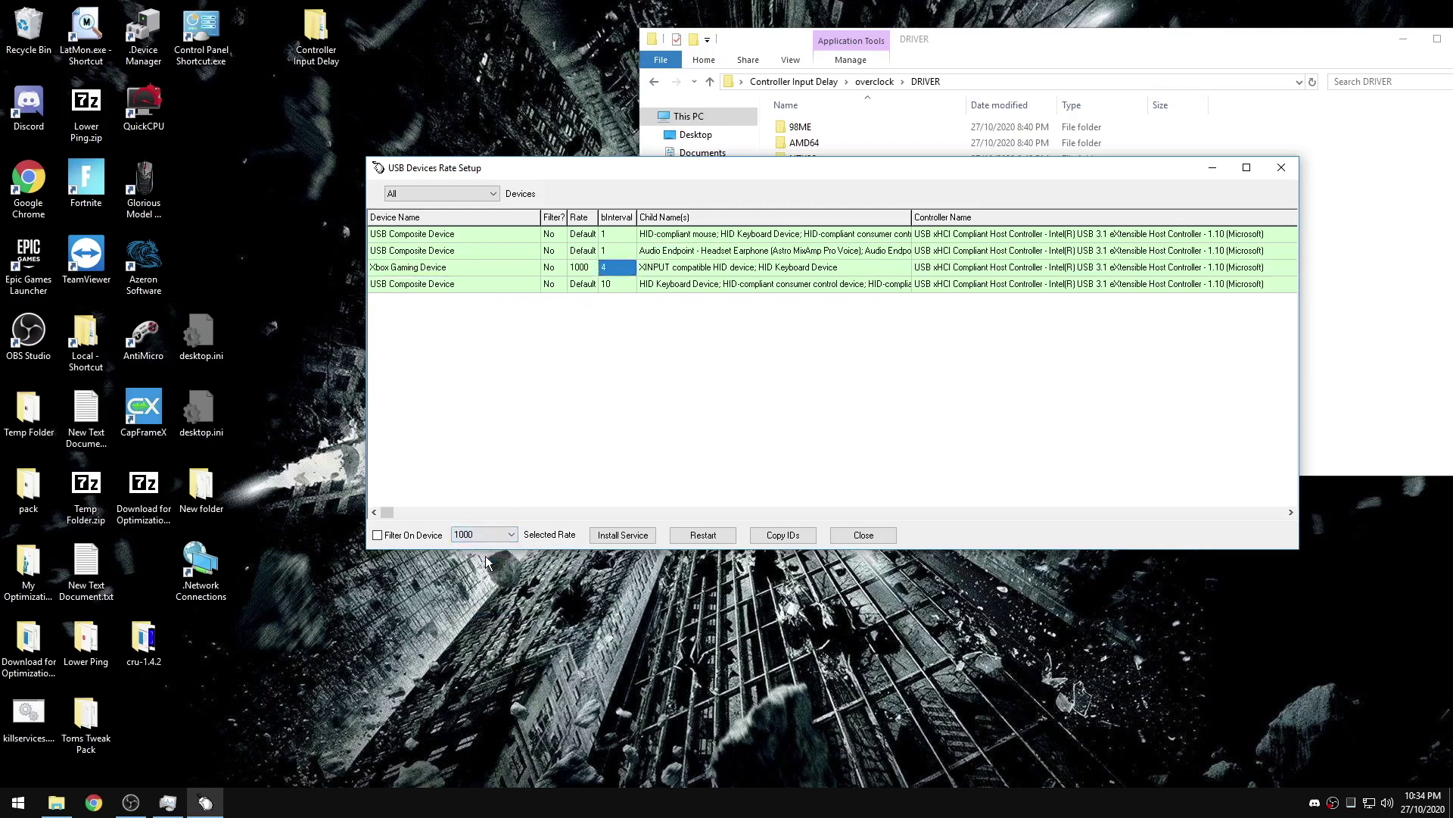
left_click(377, 536)
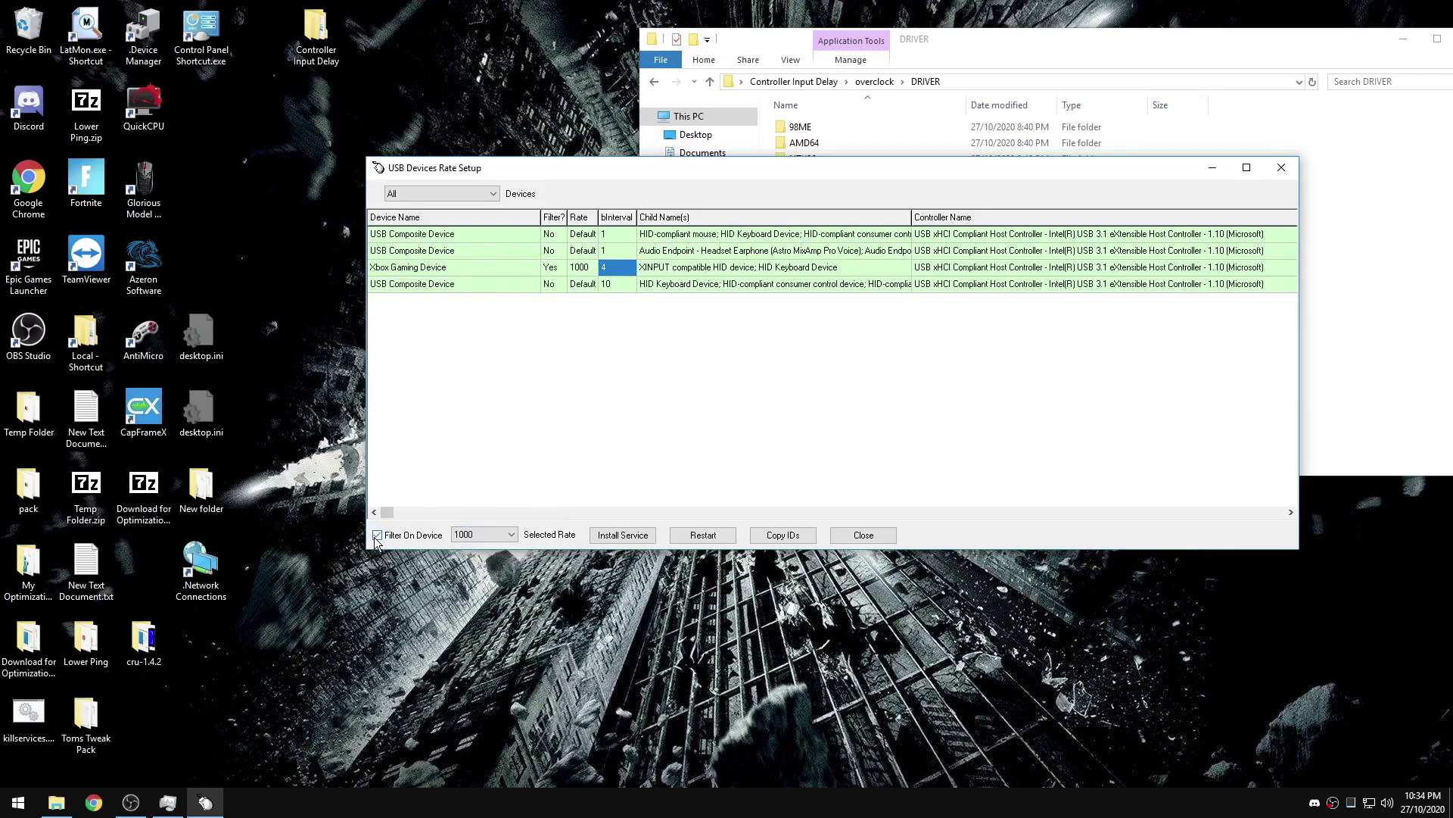
left_click(621, 534)
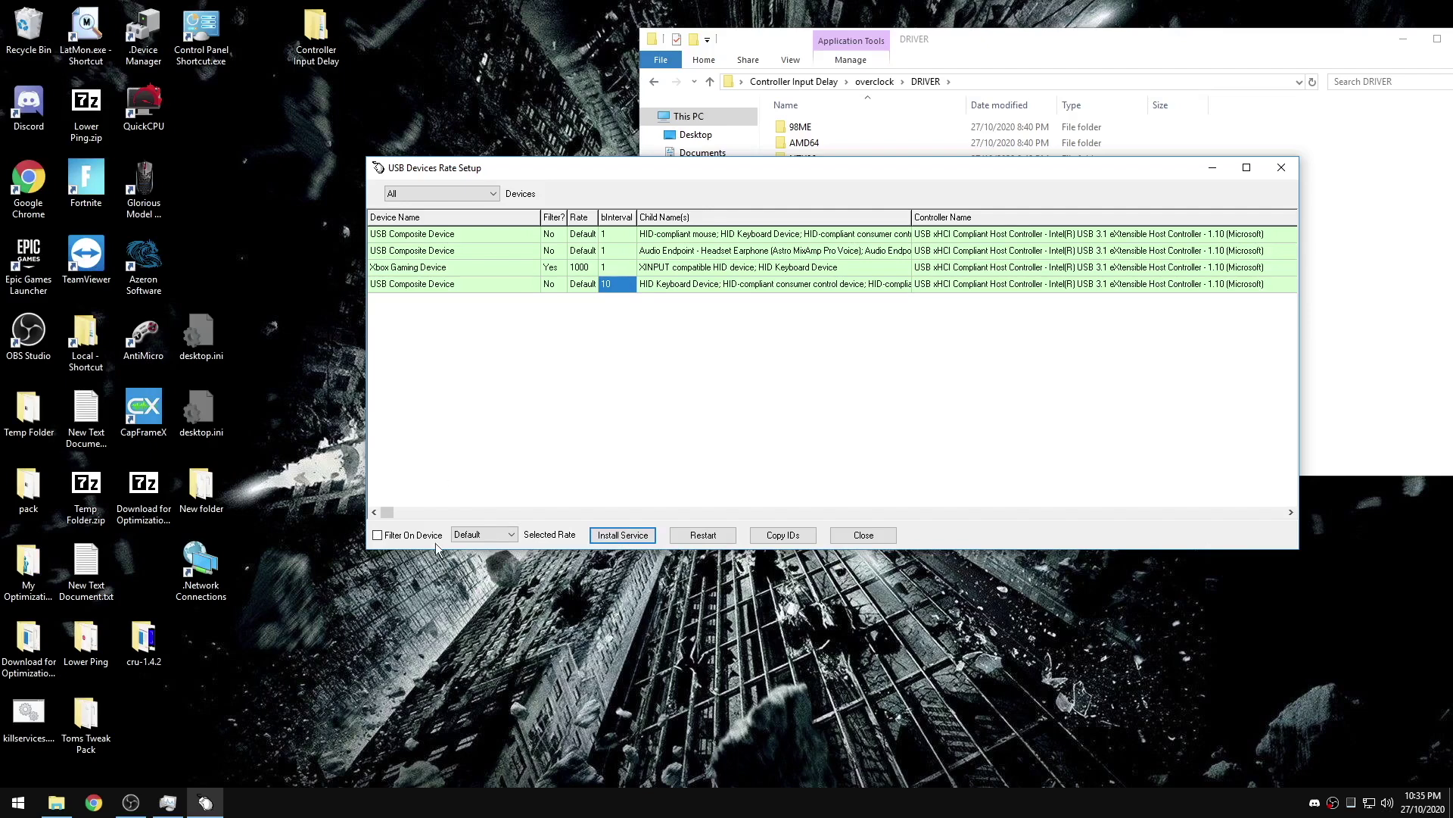
left_click(613, 267)
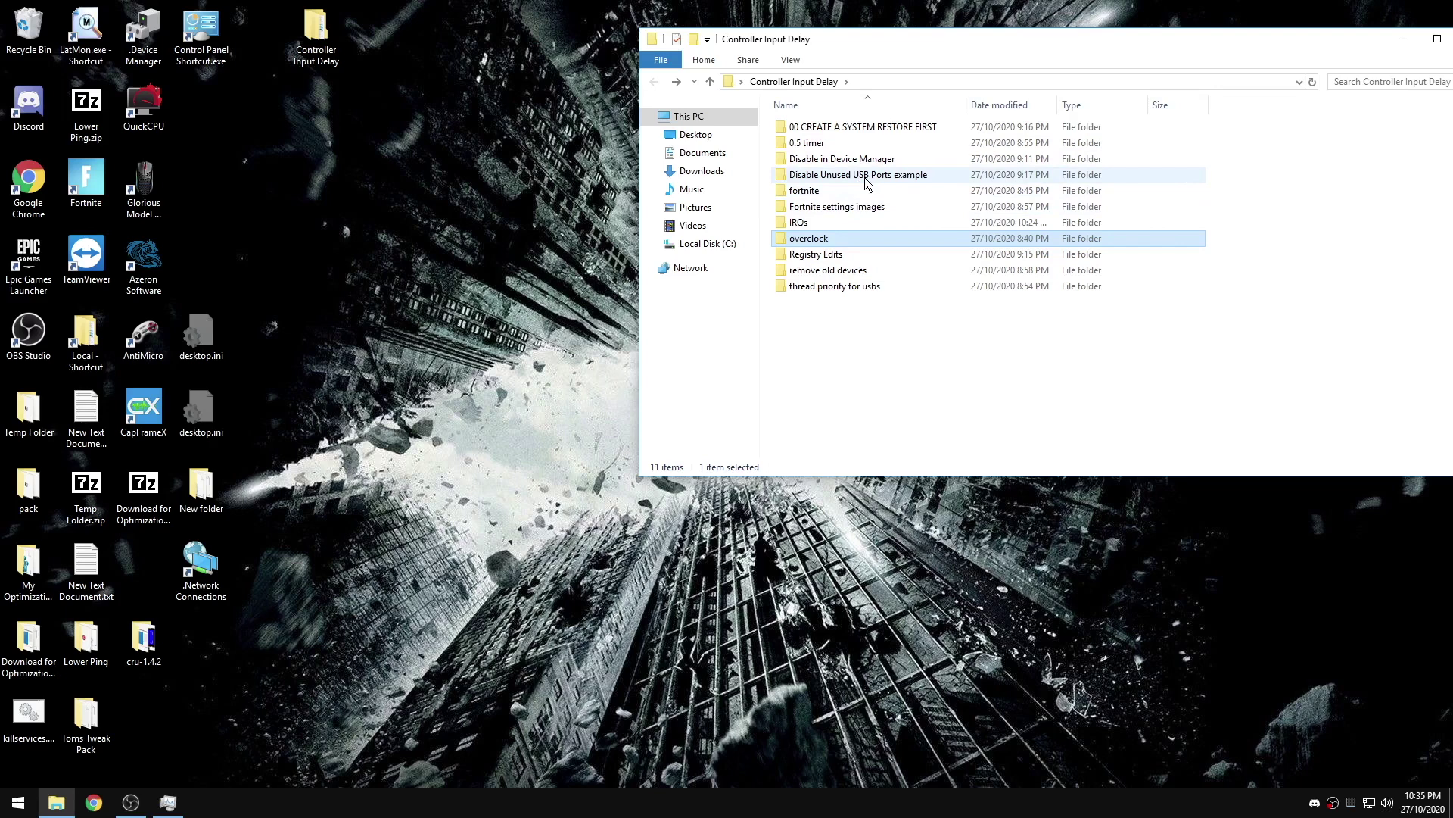
double_click(866, 175)
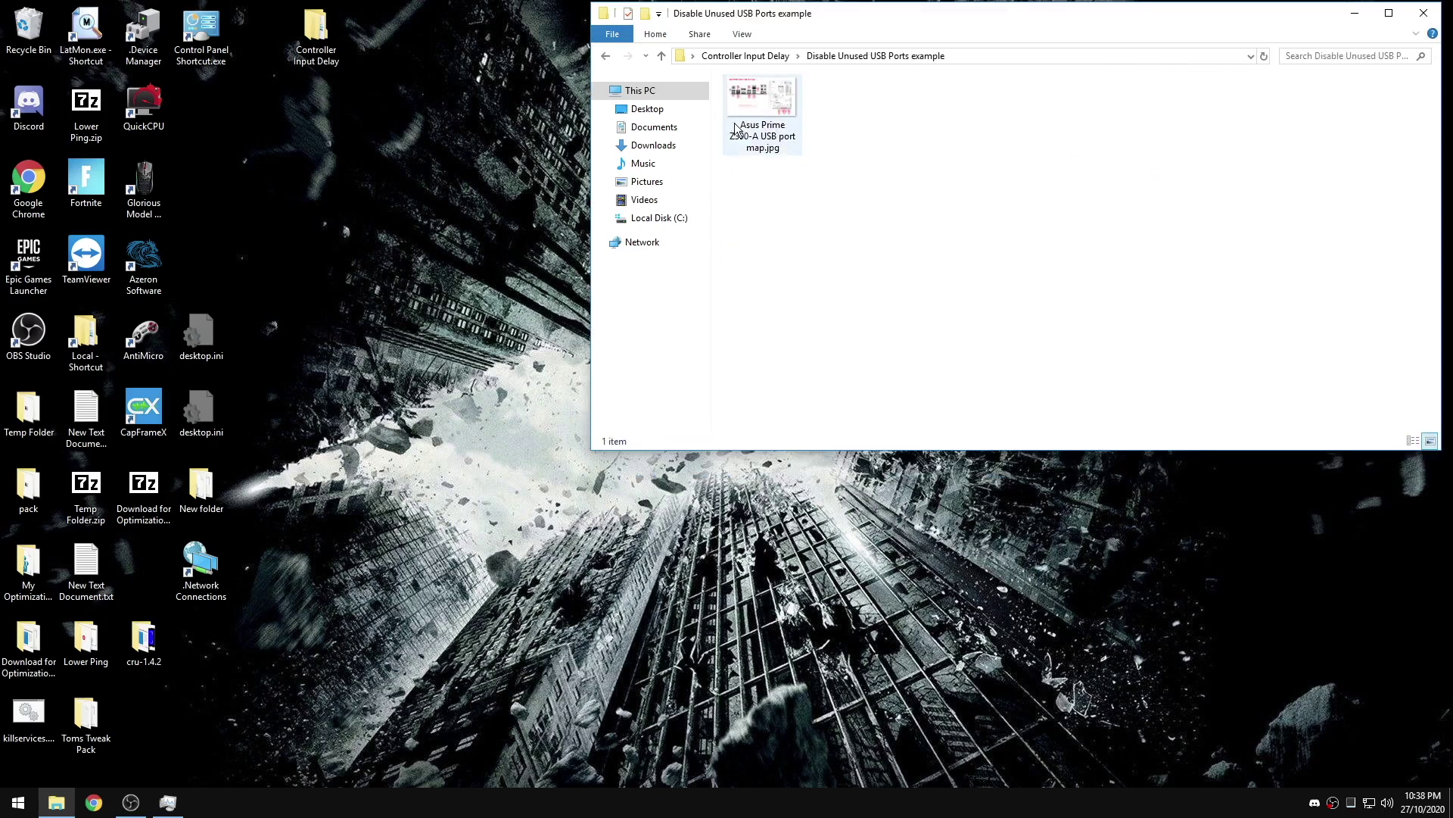
double_click(783, 113)
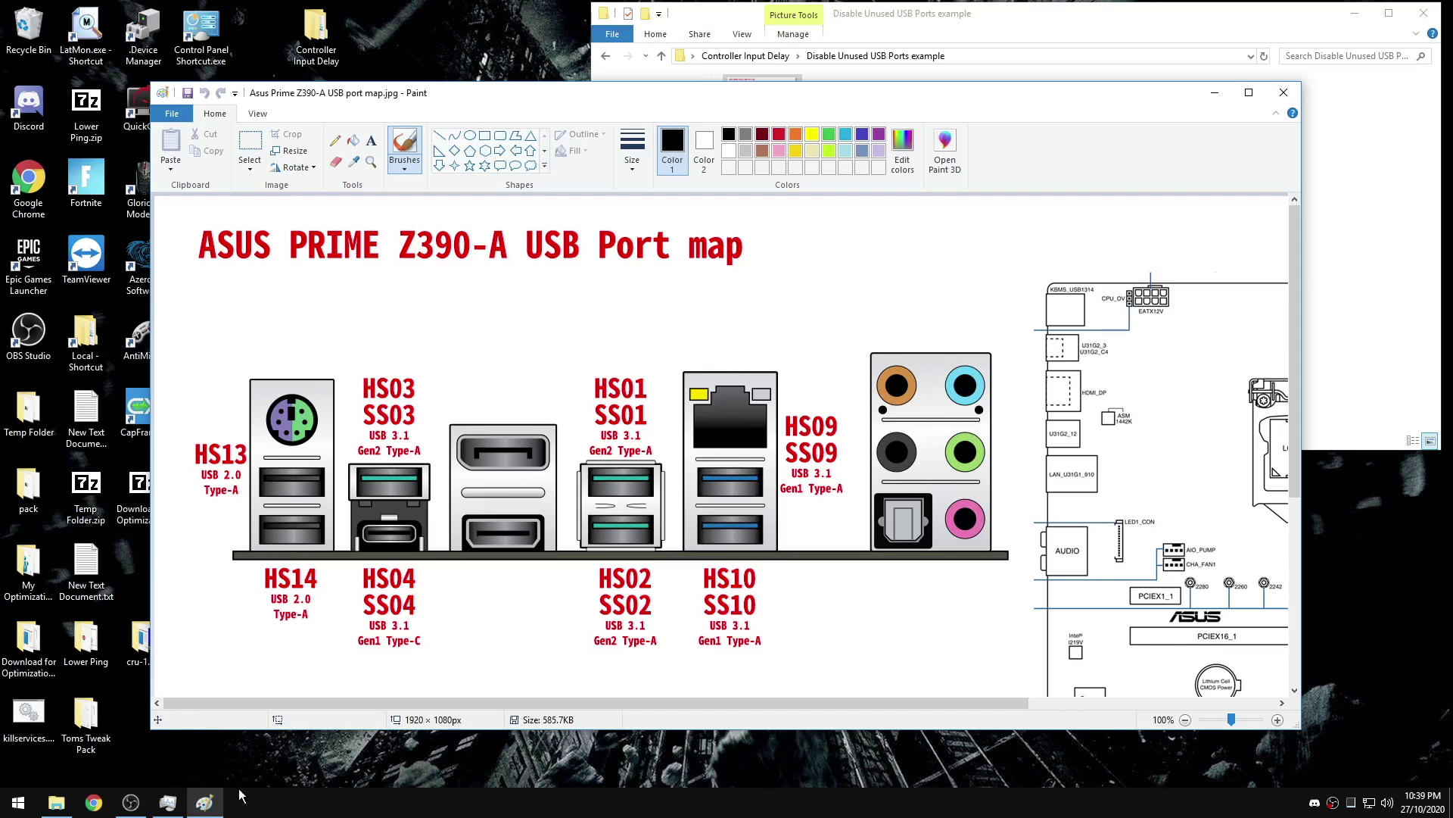
mouse_move(57, 802)
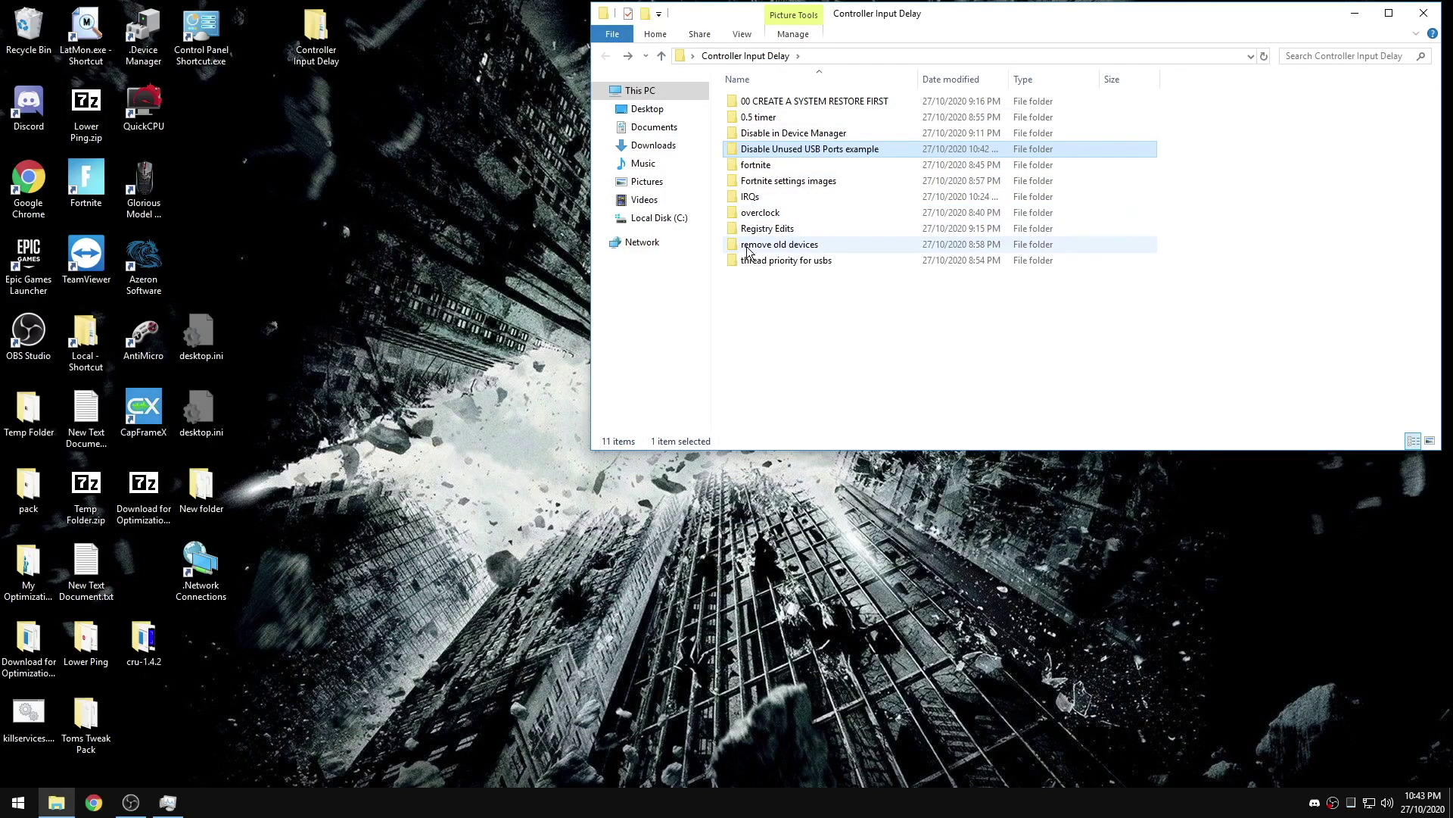
Step: Launch DeviceCleanup.exe from the remove old devices folder as administrator
double_click(780, 247)
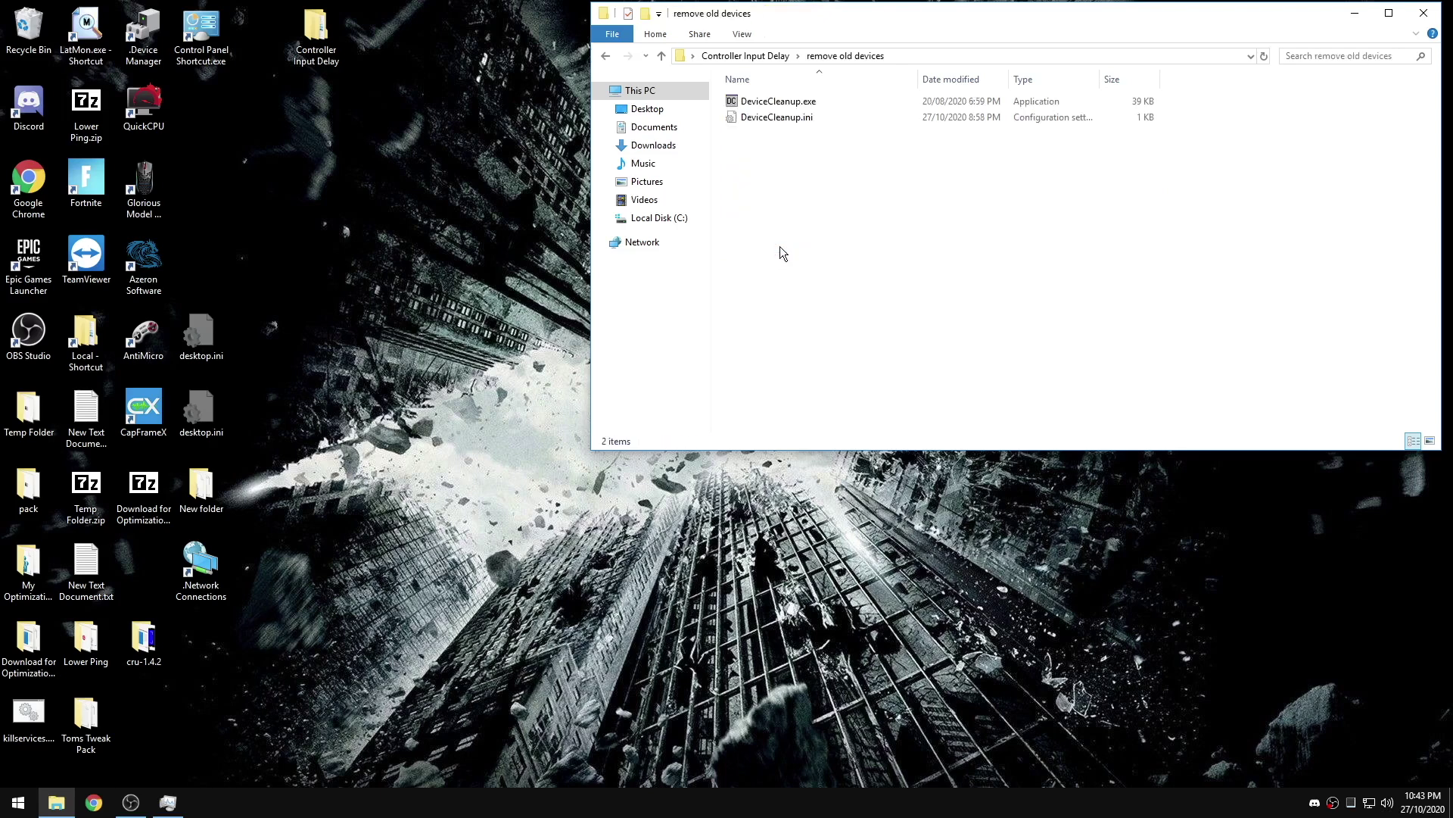
double_click(831, 108)
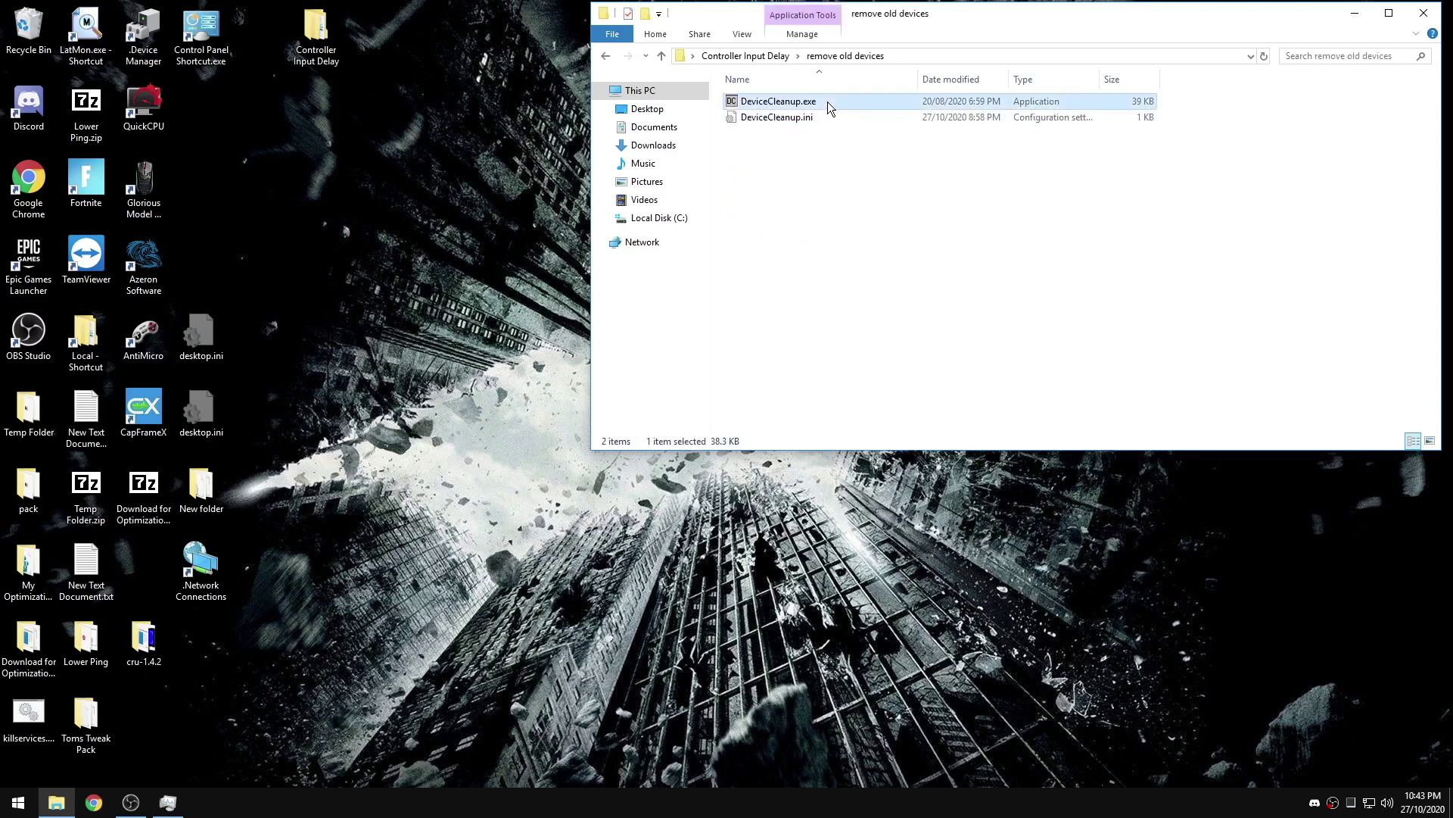
left_click(919, 212)
right_click(781, 104)
left_click(815, 132)
Step: Select all 47 non-present devices, remove them, and close the tool
left_click(561, 240)
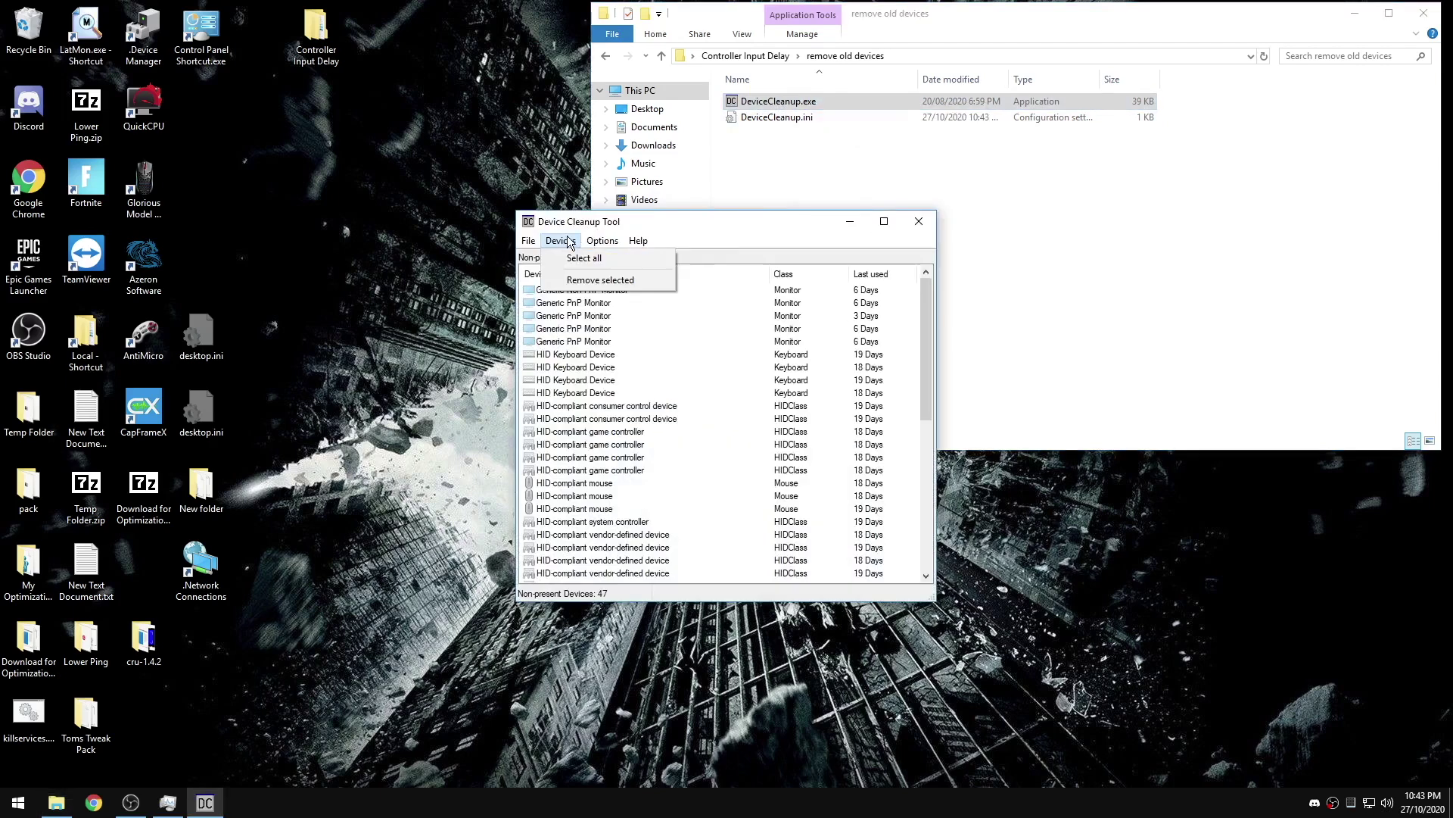
left_click(571, 260)
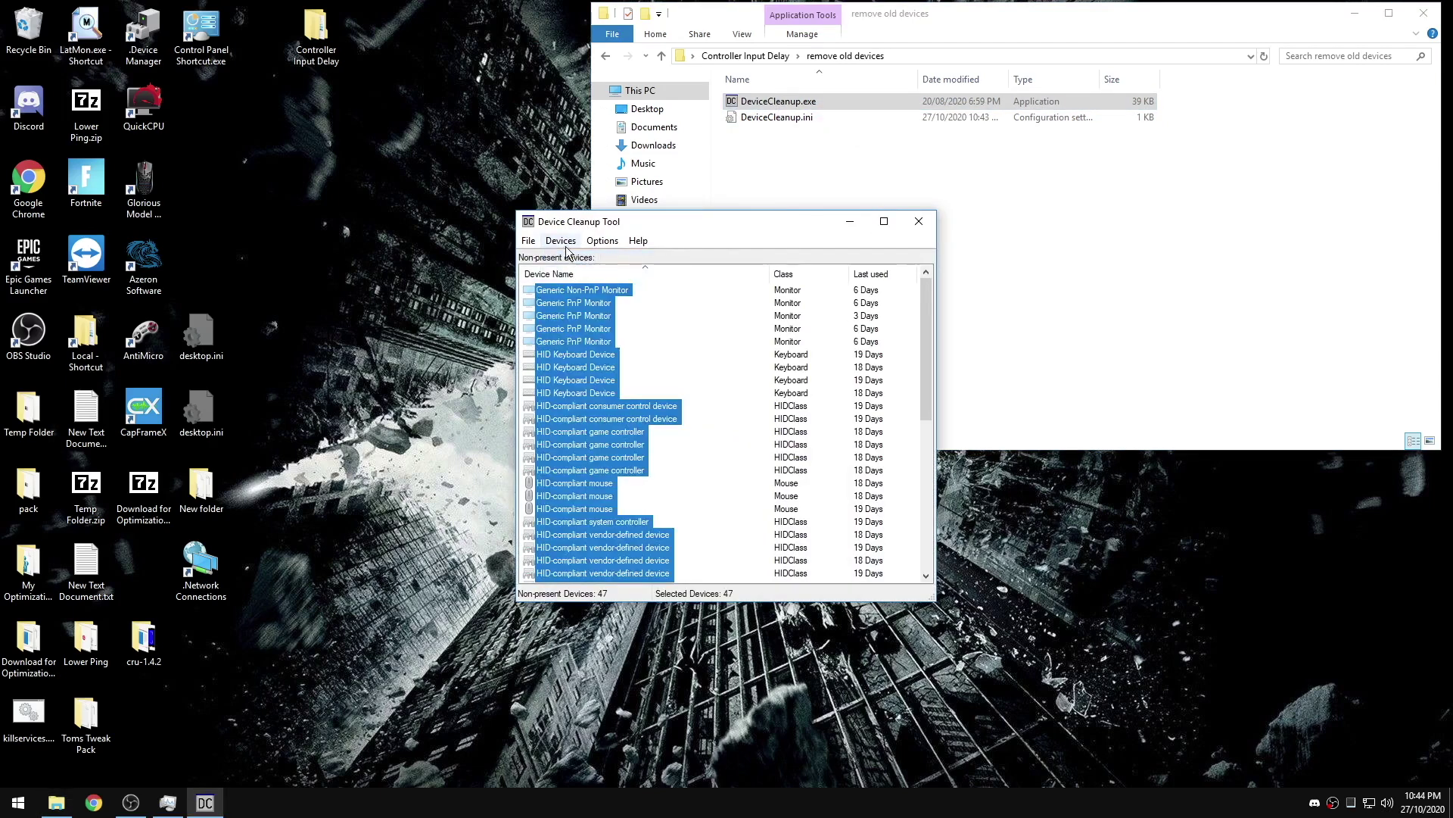
left_click(561, 240)
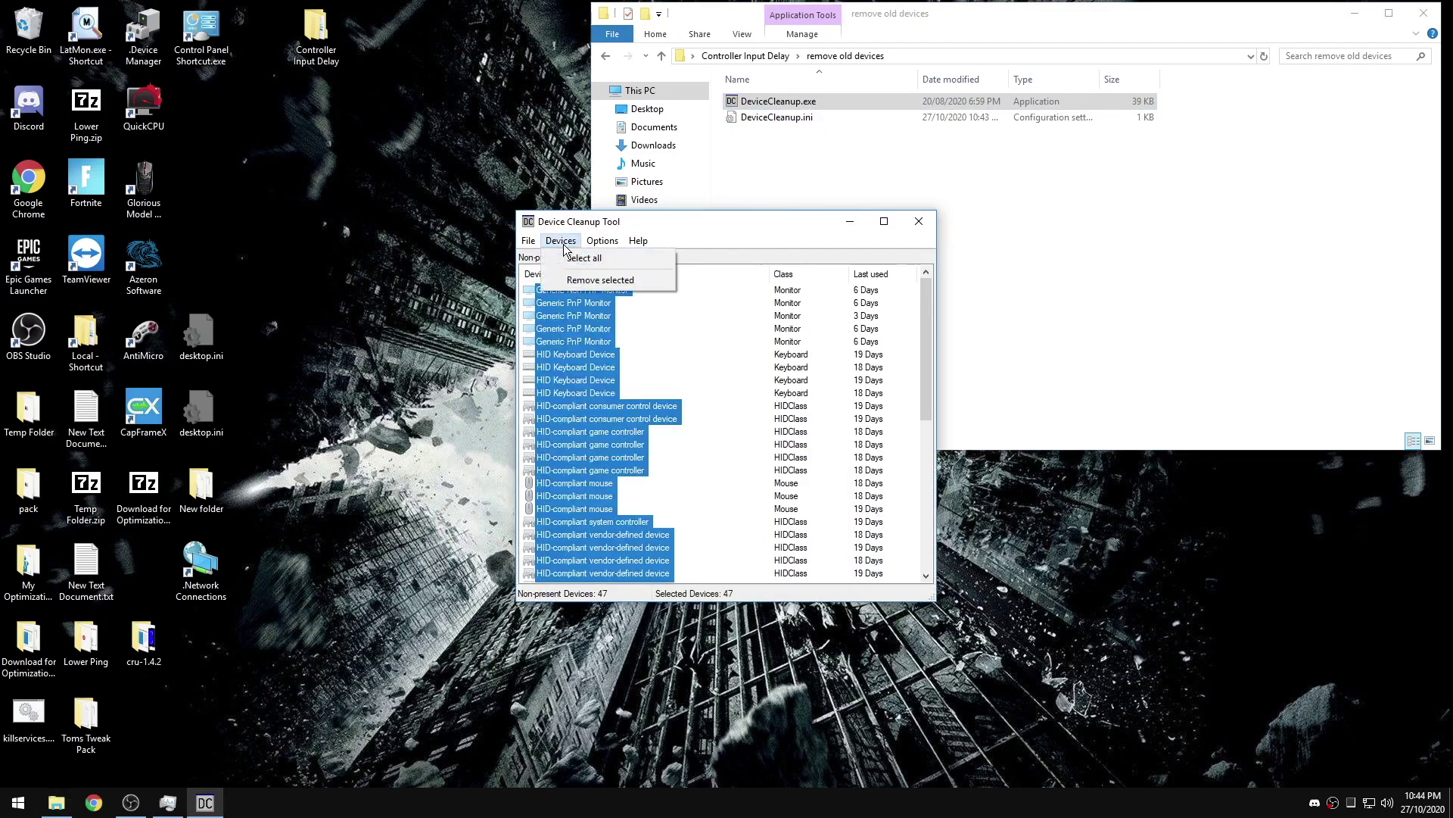
left_click(590, 280)
key("alt+F4")
key("alt+Left")
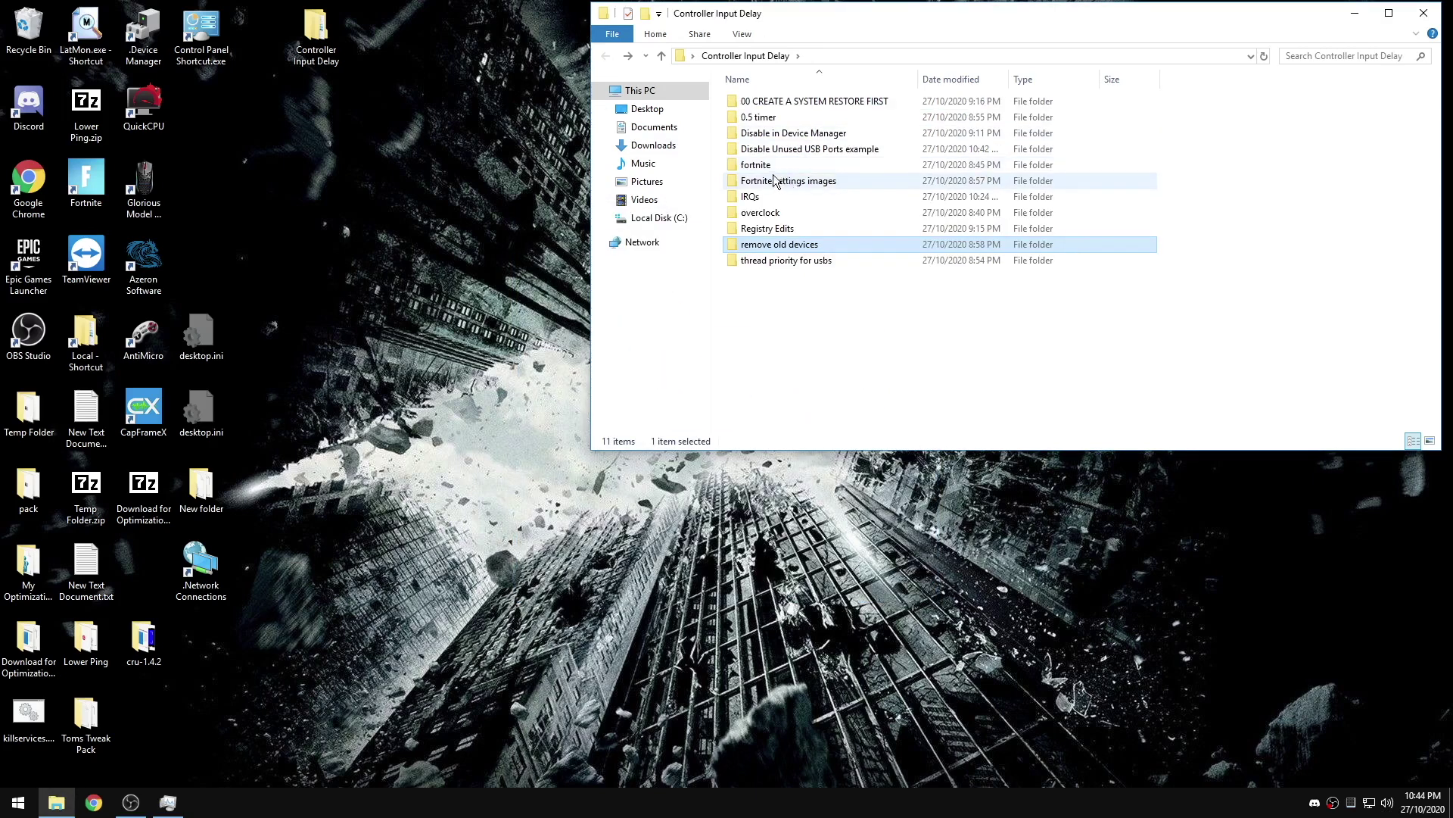
Step: Merge FortniteNormalPriority.reg from the fortnite folder into the registry and accept the confirmation prompts
left_click(772, 168)
double_click(772, 168)
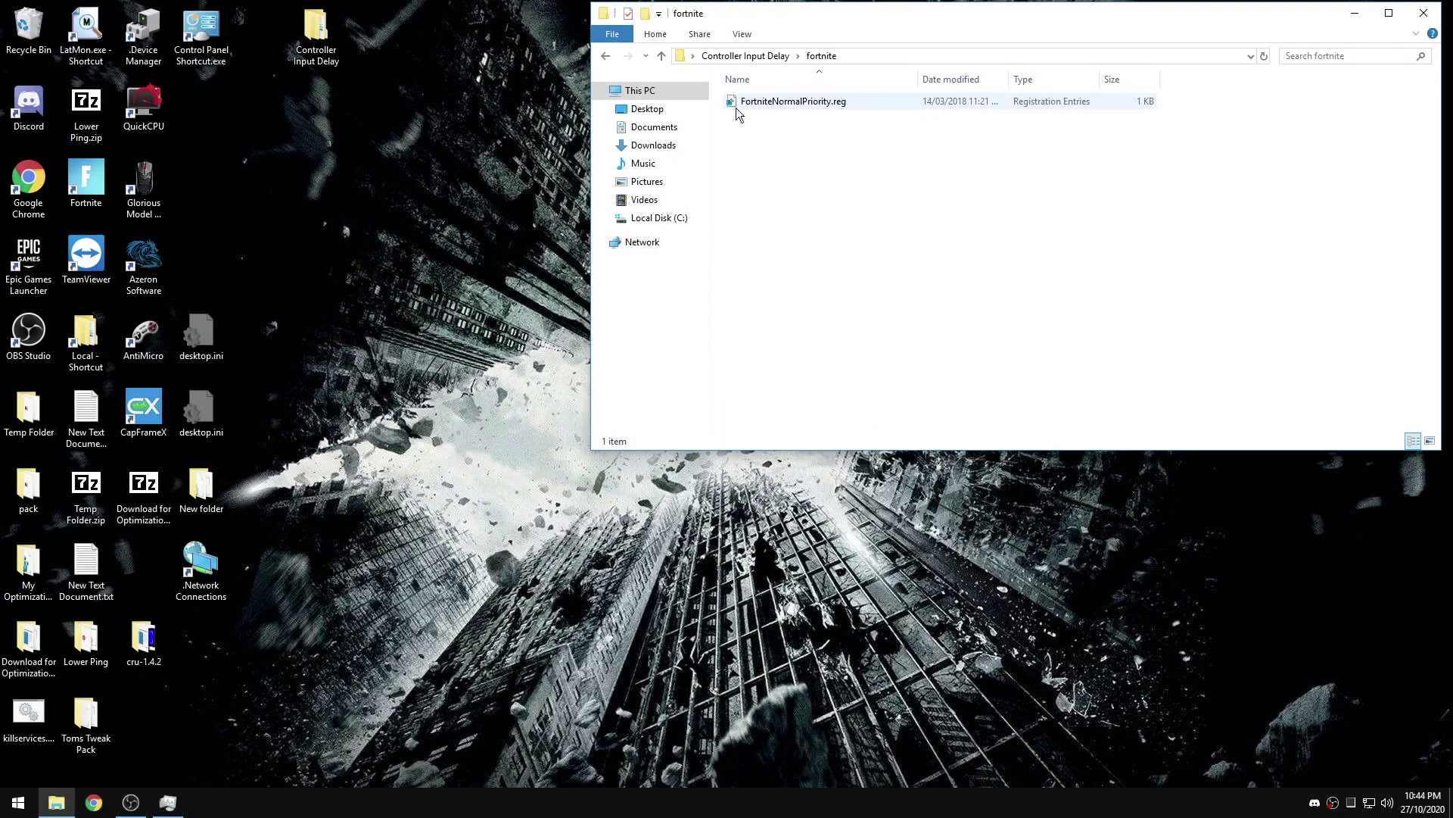
double_click(852, 100)
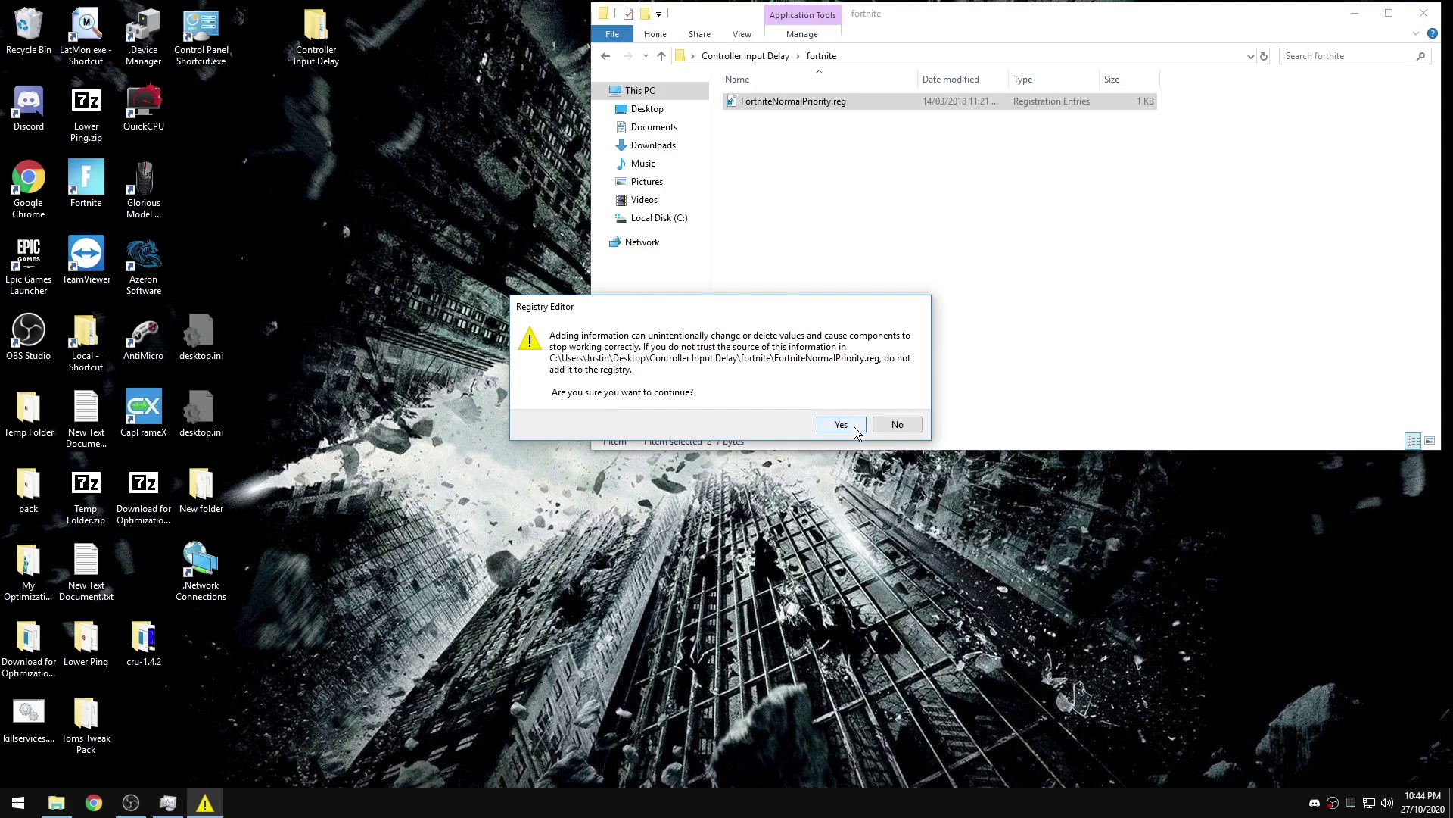
left_click(854, 426)
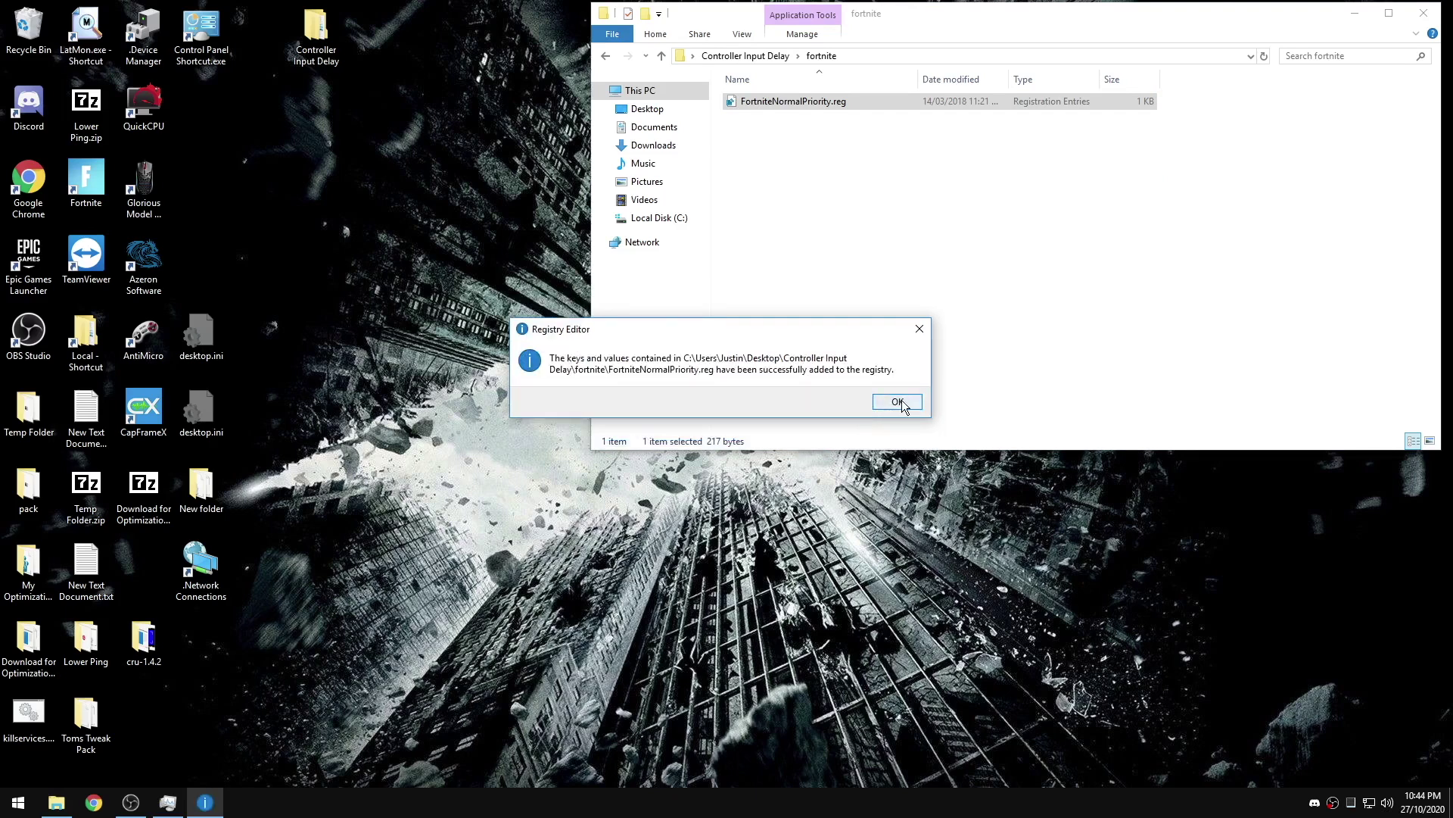
left_click(897, 402)
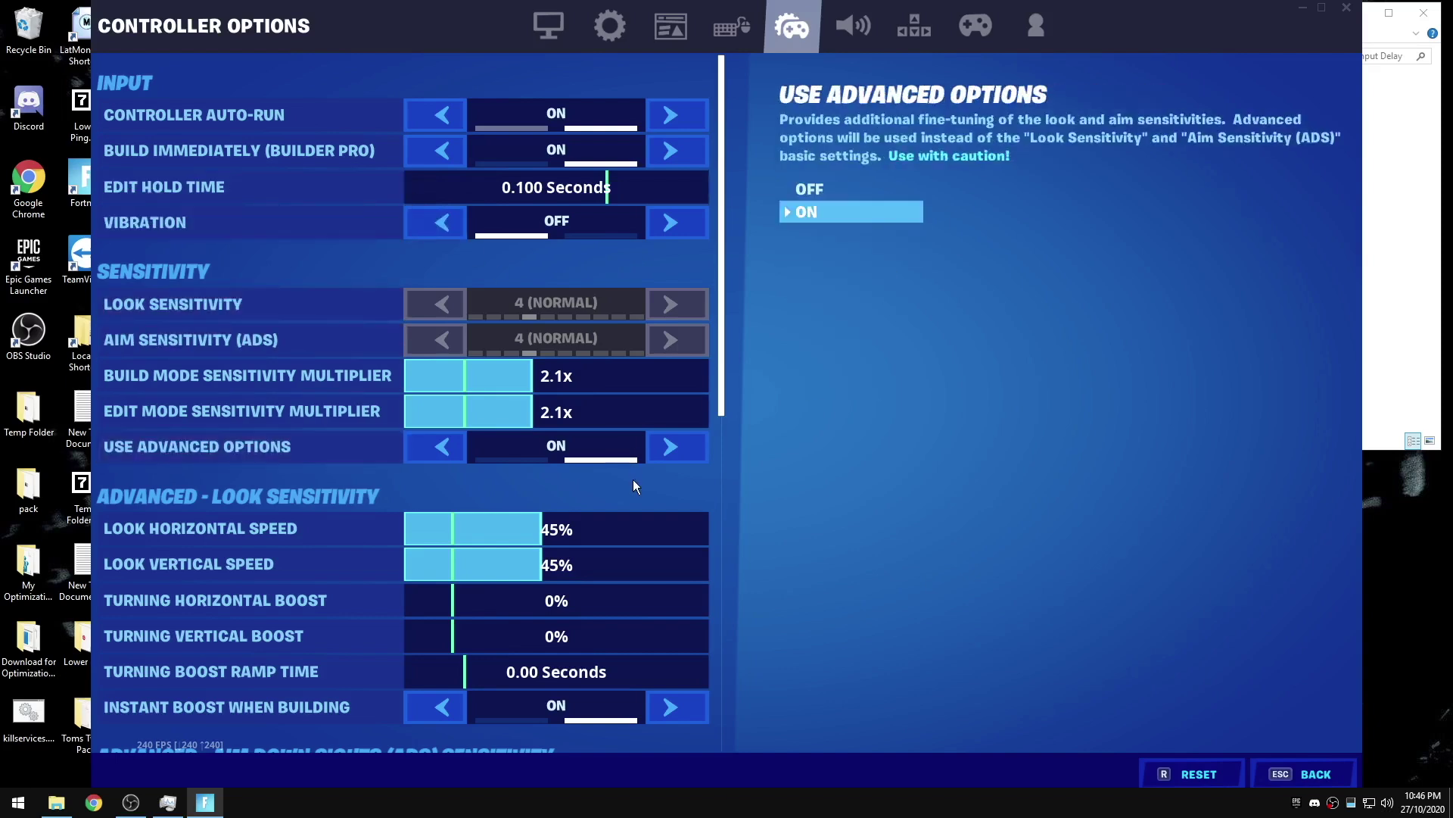
Step: Review Fortnite's Controller Options, Audio settings and build control bindings
scroll(633, 479, "down", 5)
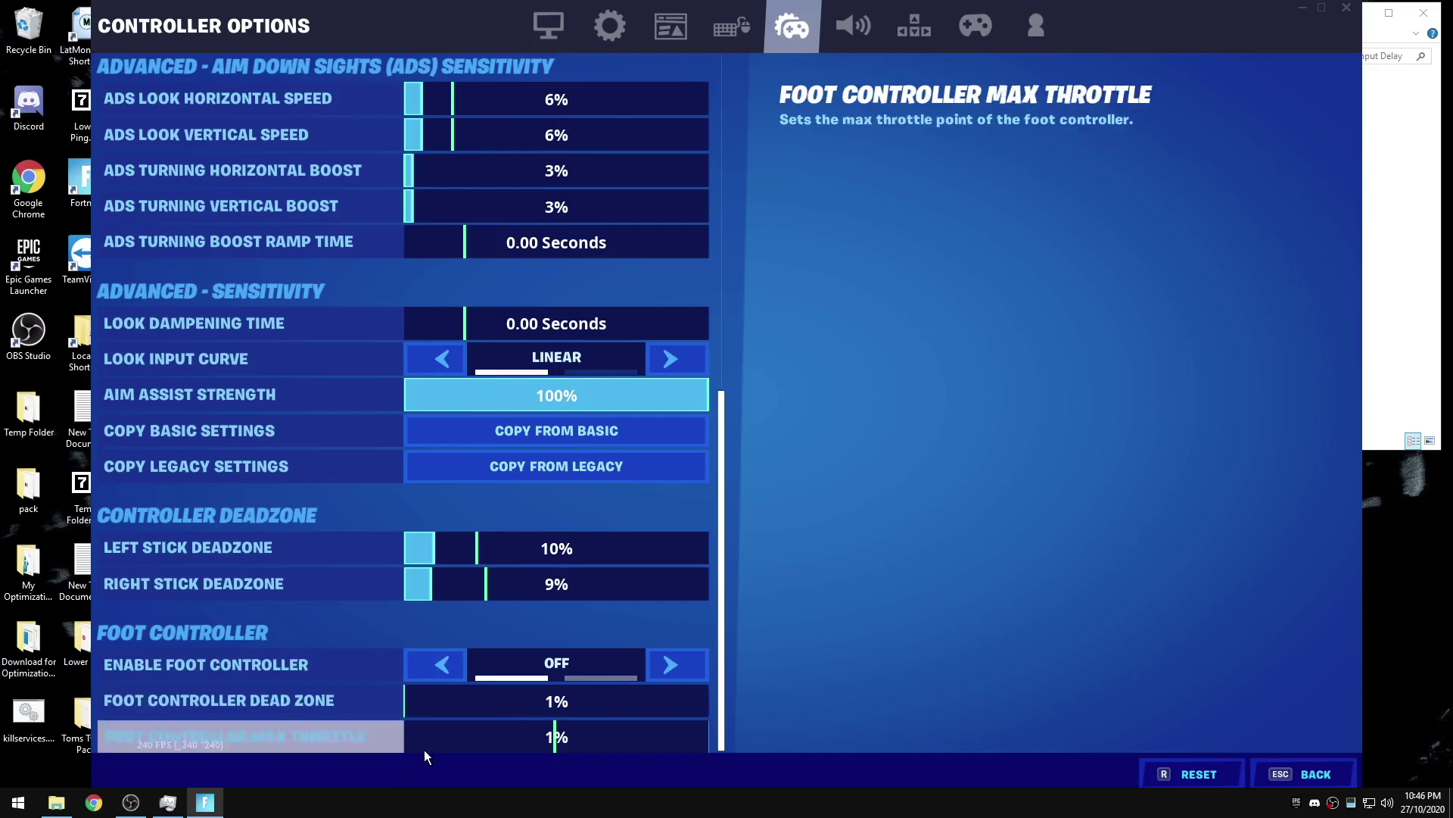
left_click(855, 34)
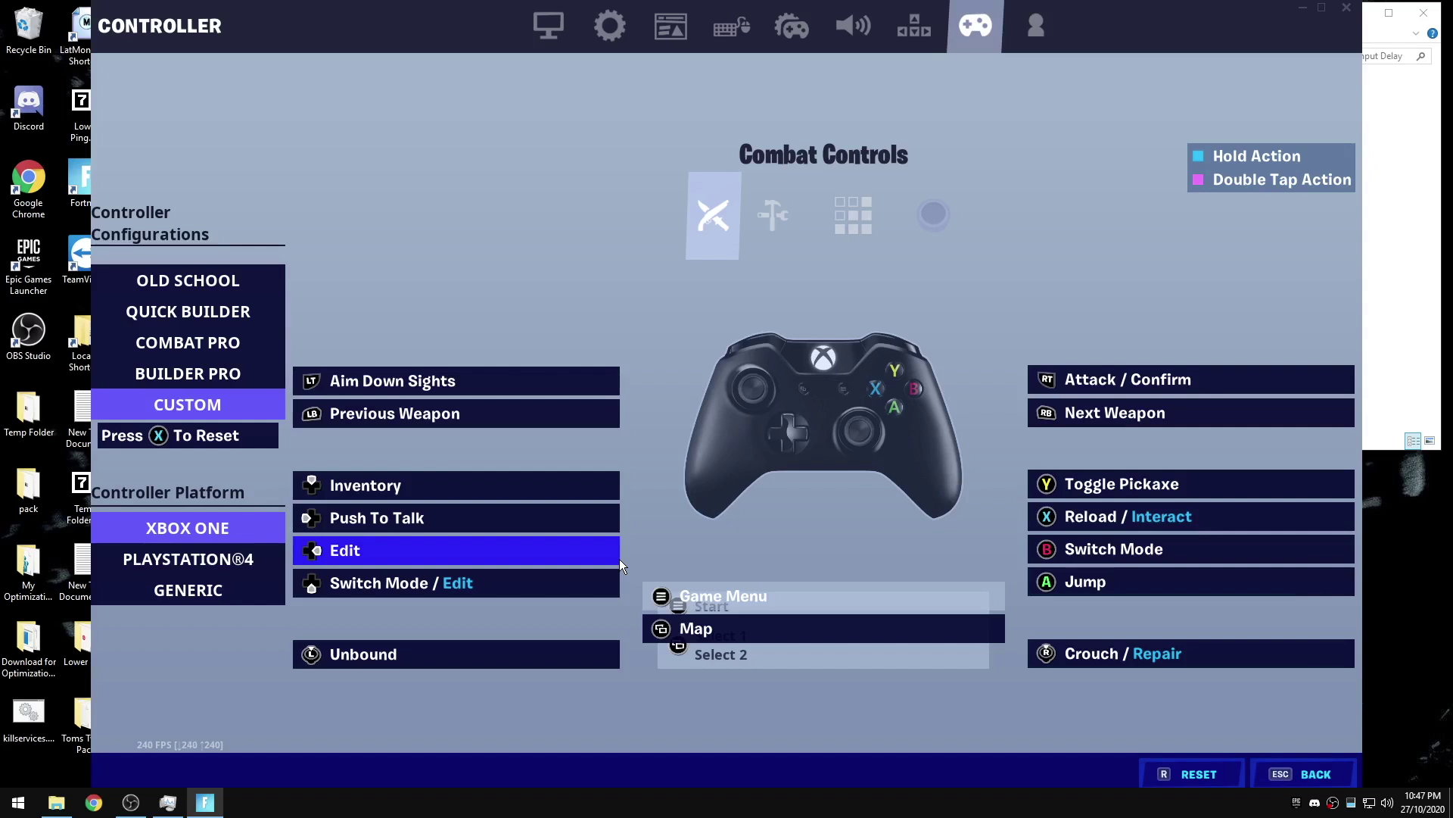
key("e")
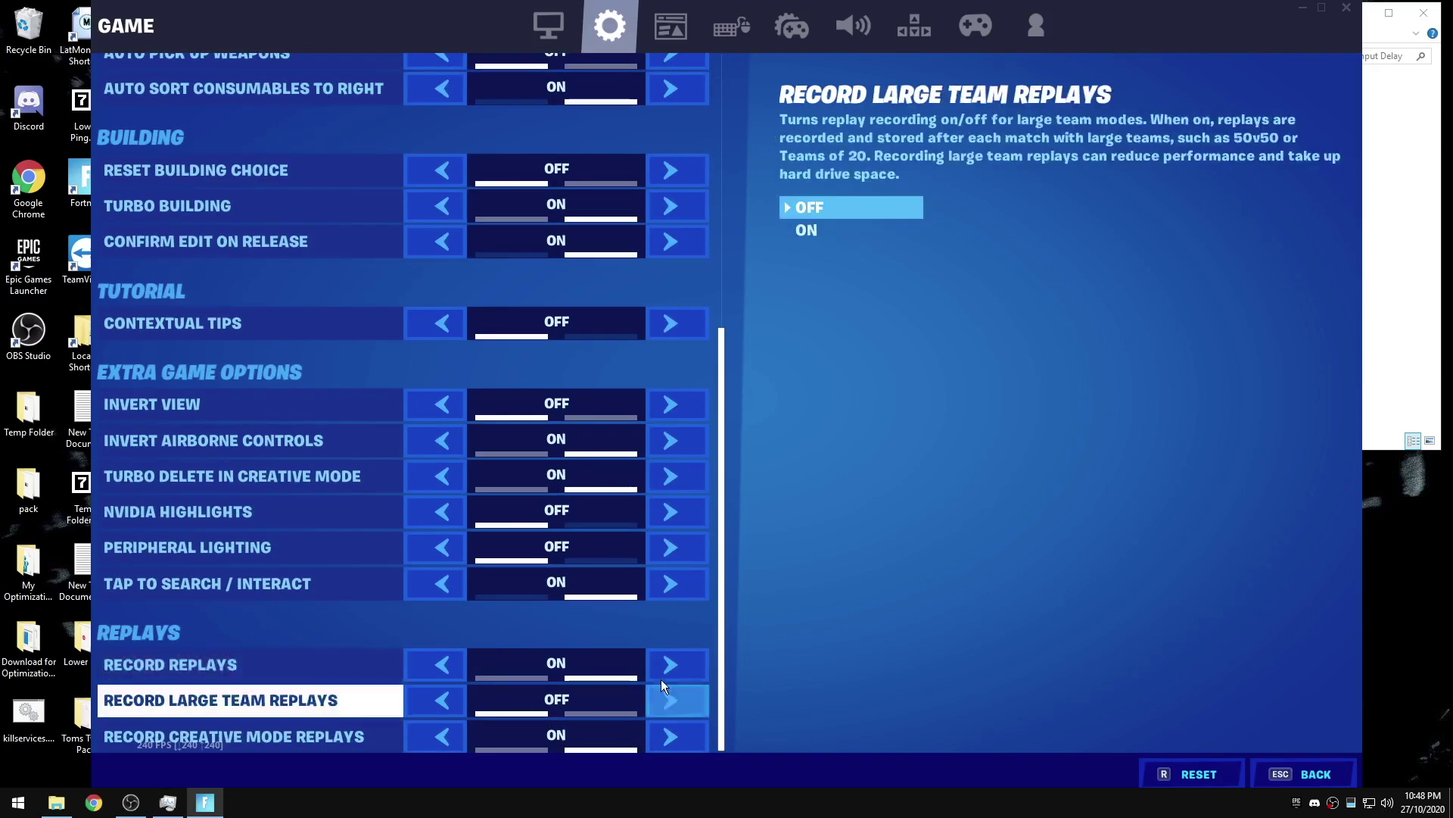
Step: In Fortnite's Video settings, keep View Distance at NEAR and review Advanced Graphics
left_click(548, 25)
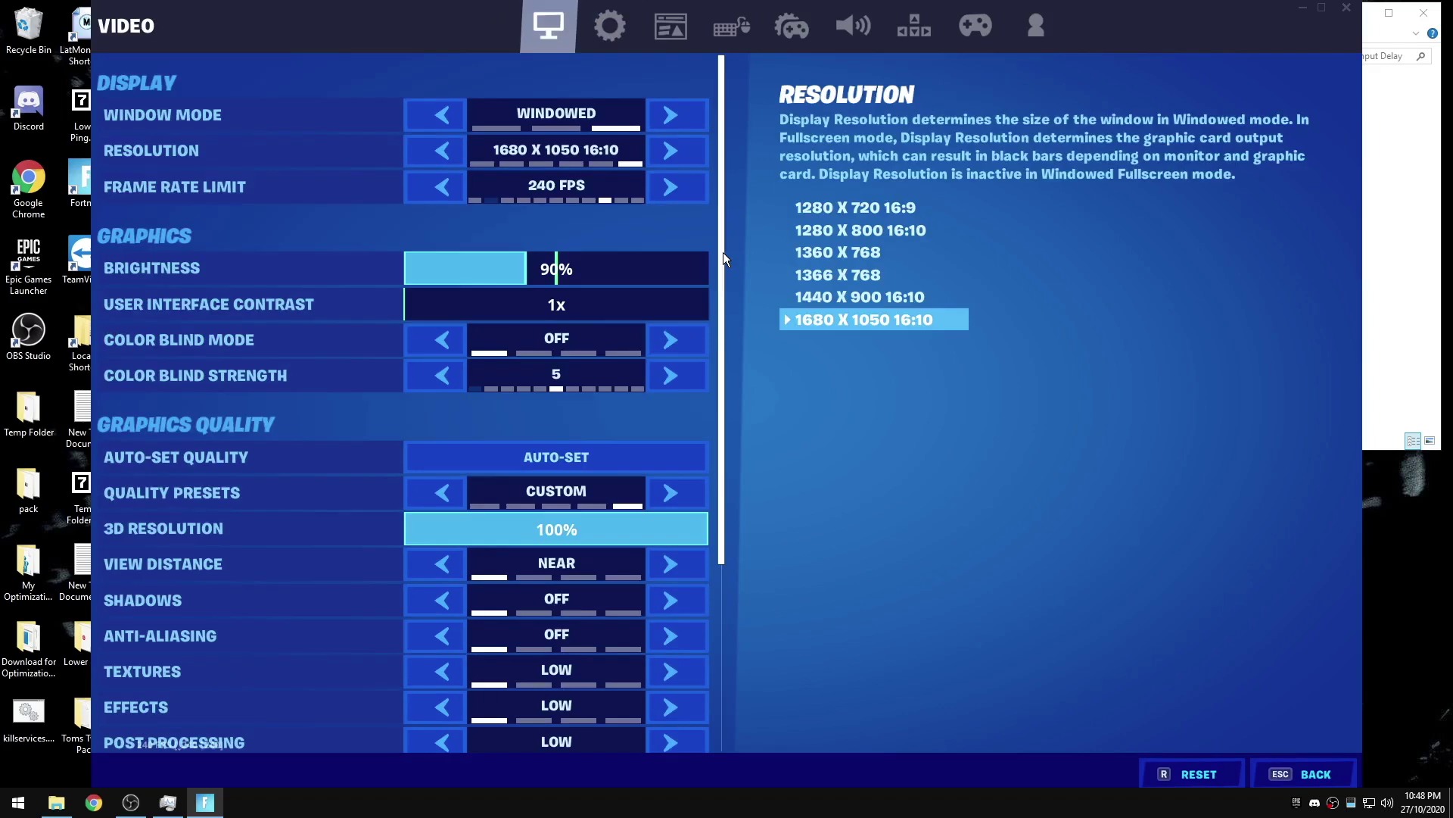
scroll(720, 384, "down", 3)
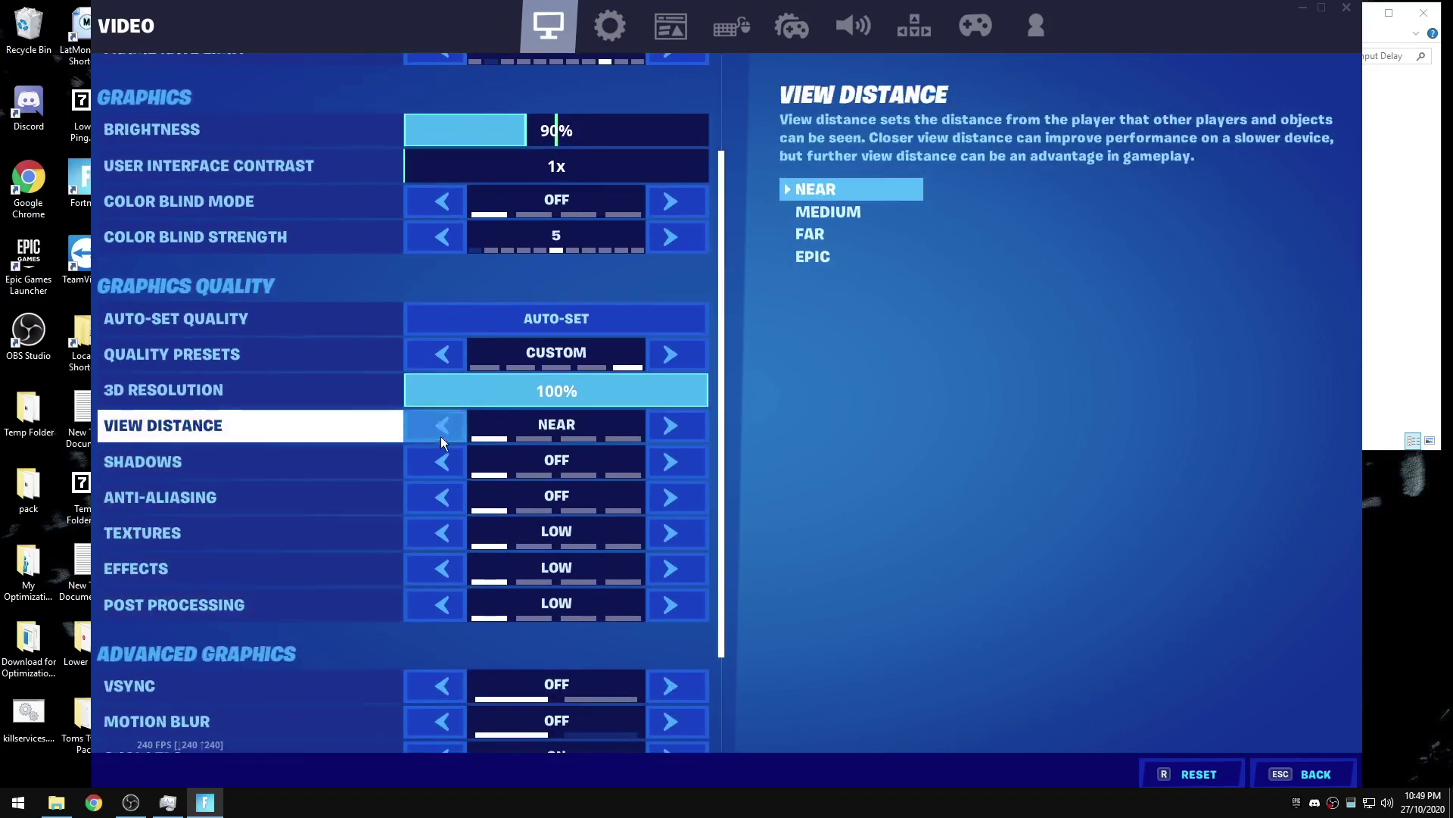
left_click(682, 420)
left_click(683, 419)
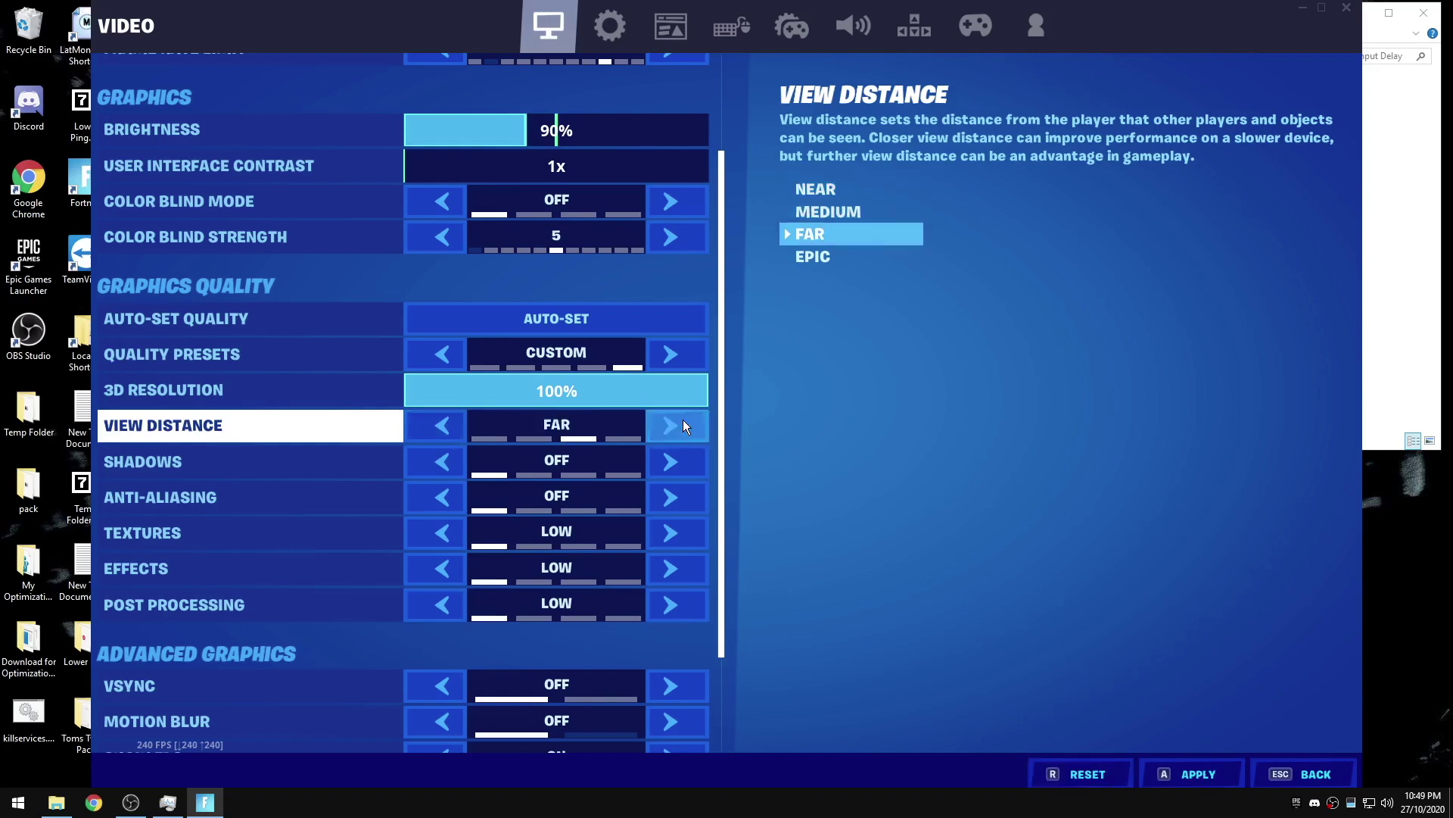
left_click(450, 441)
left_click(450, 441)
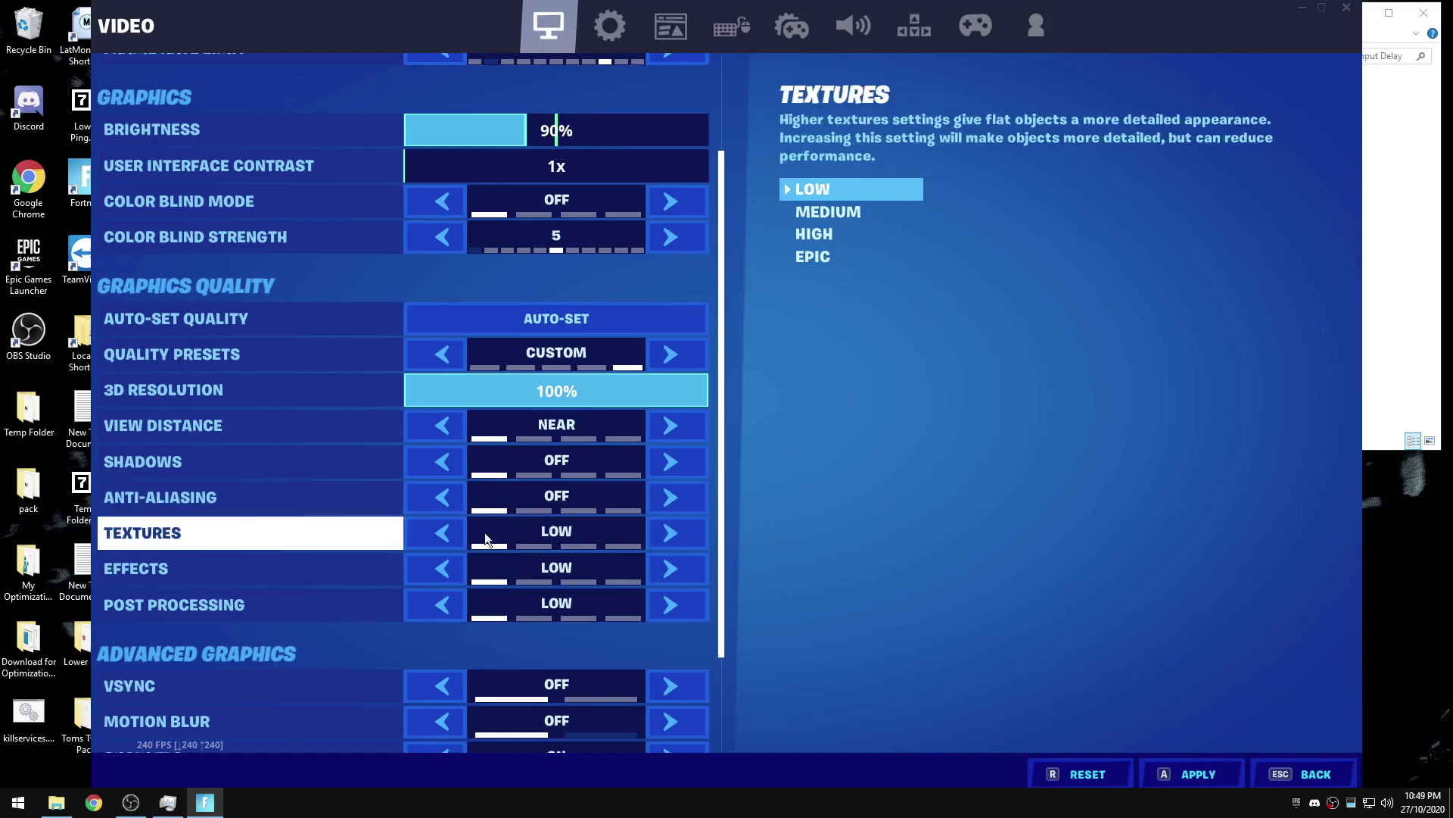
scroll(678, 561, "down", 3)
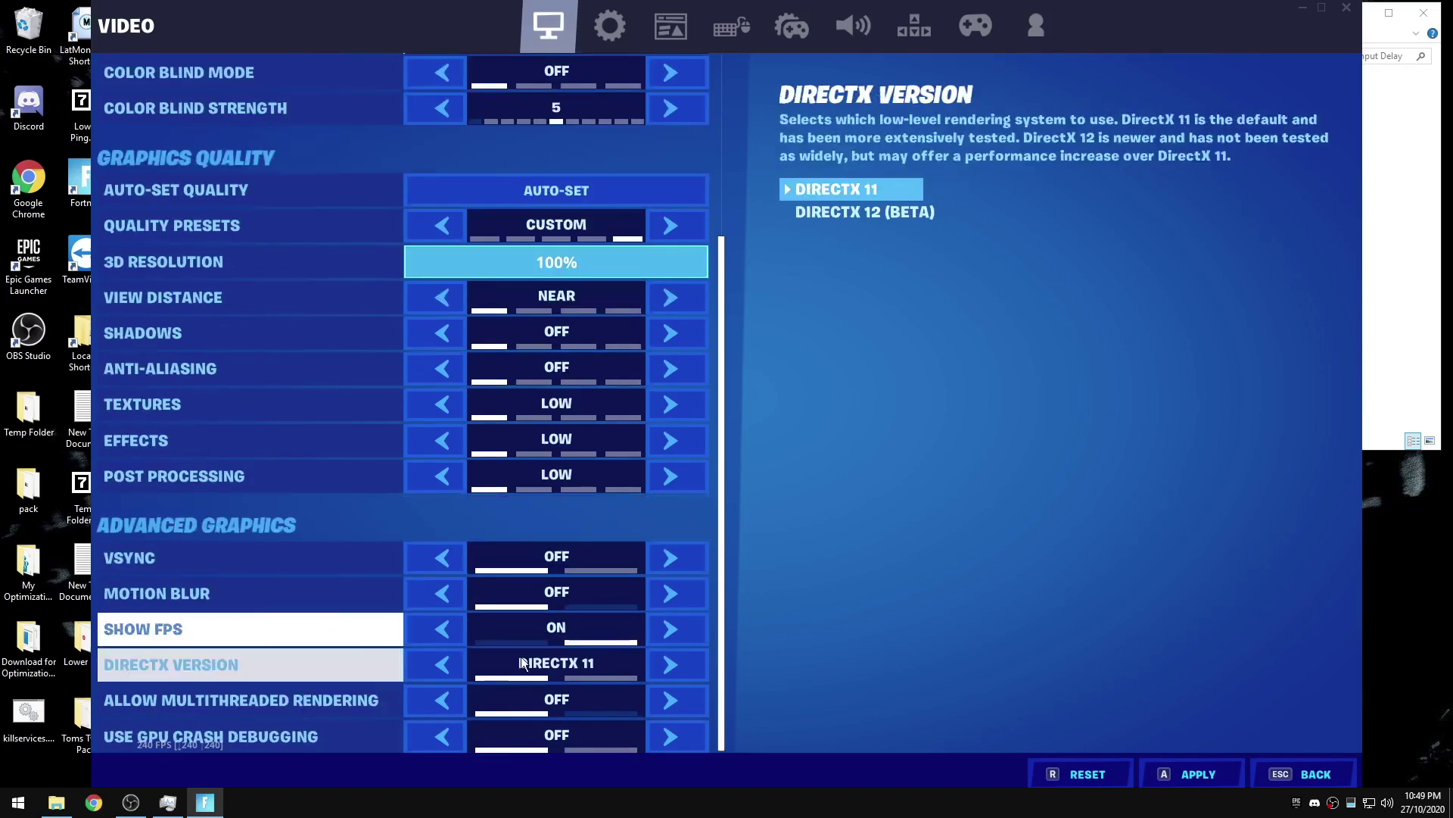
Step: Review the NVIDIA Control Panel 3D settings alongside Fortnite, then close both windows
right_click(1360, 596)
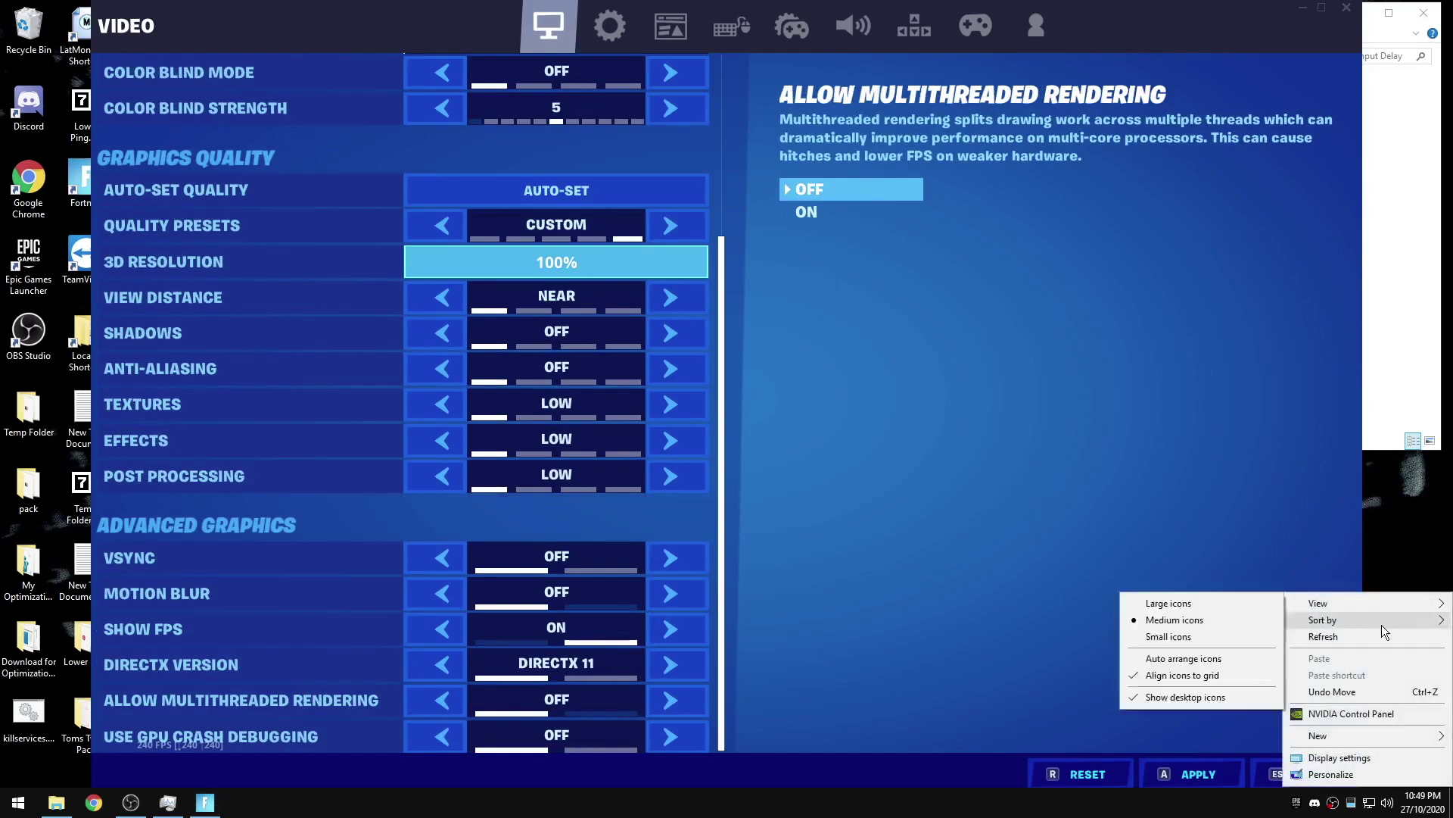
left_click(1355, 717)
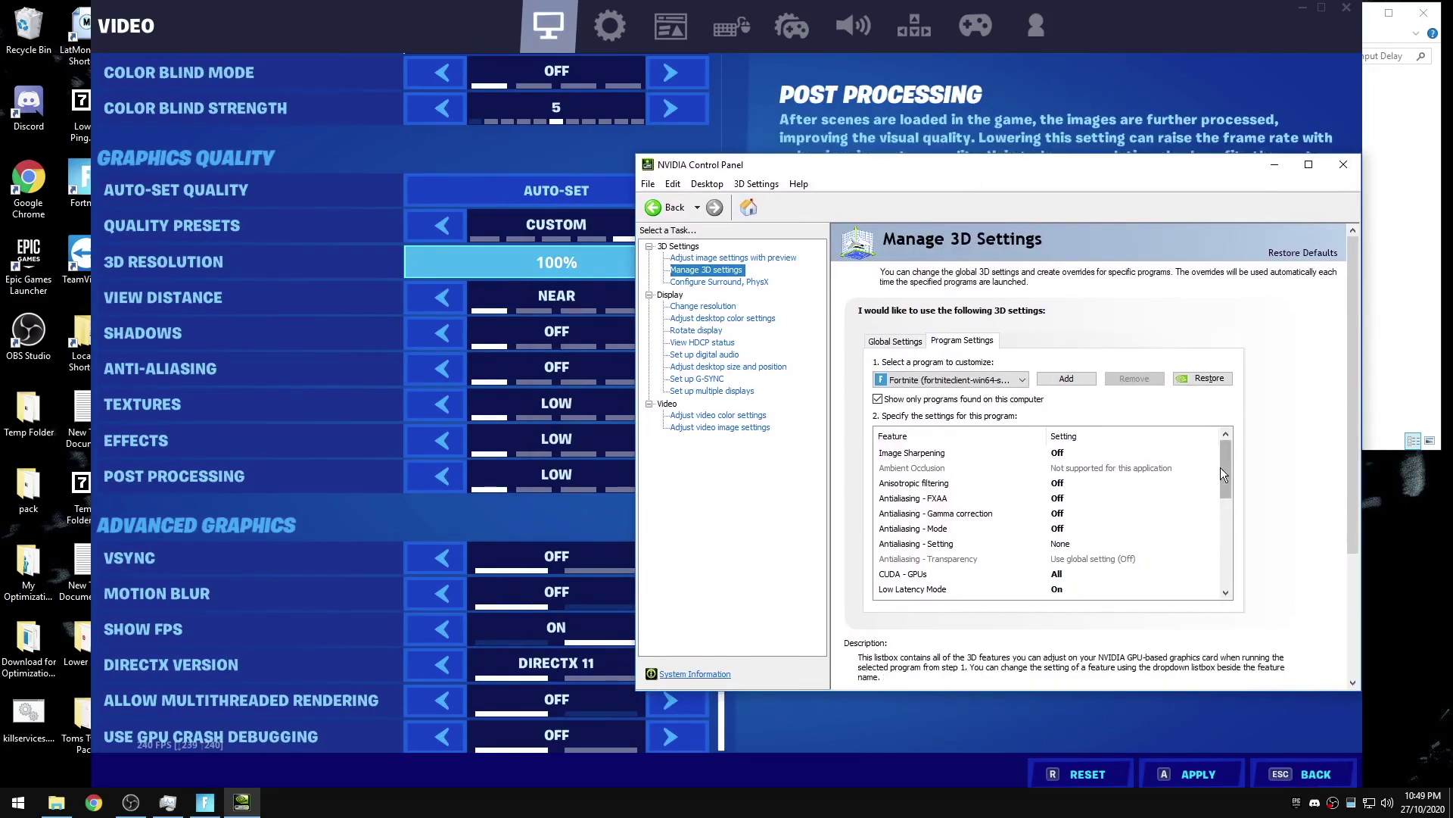
left_click_drag(1220, 466, 1227, 569)
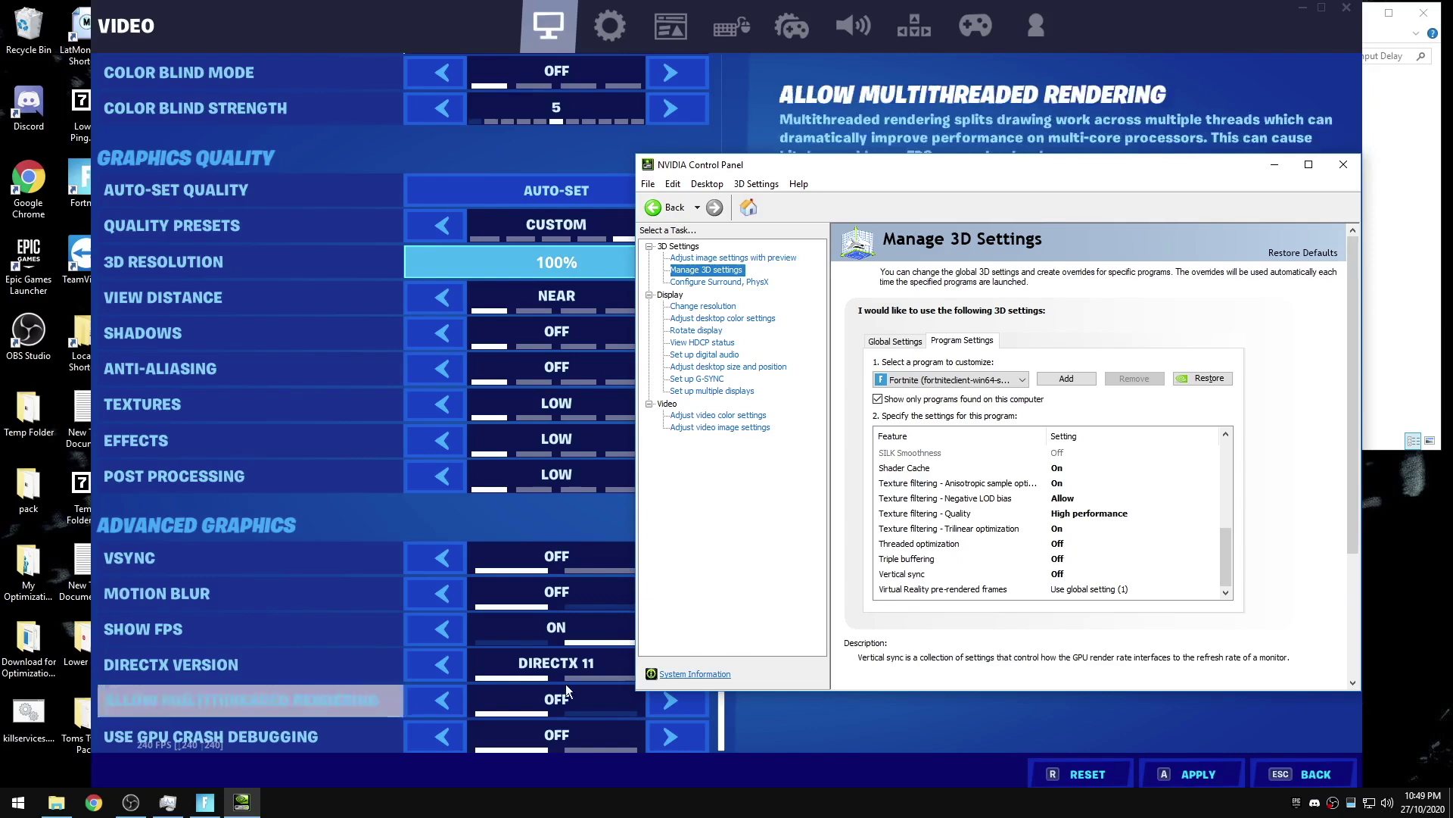
left_click(735, 710)
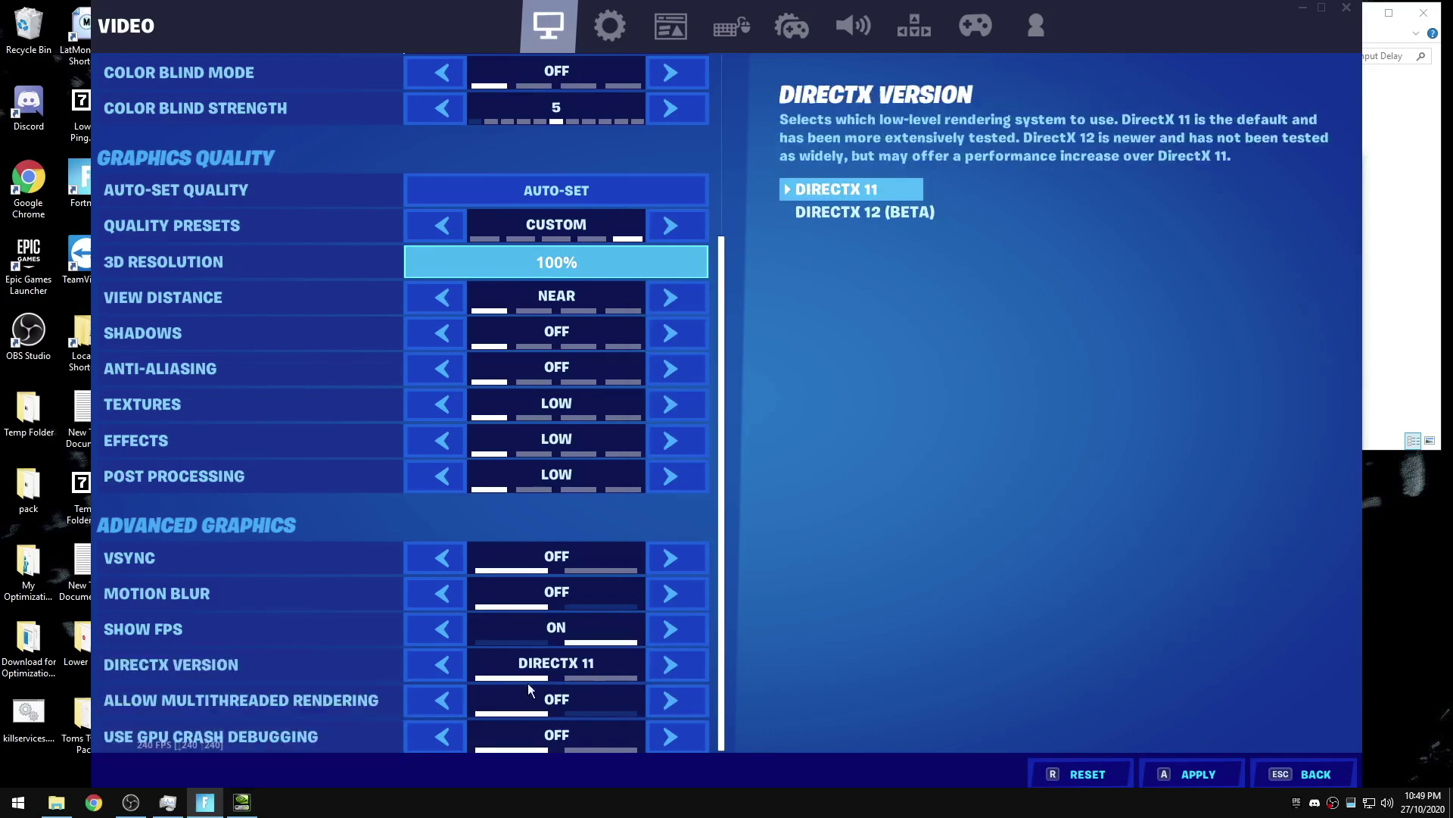
left_click(241, 801)
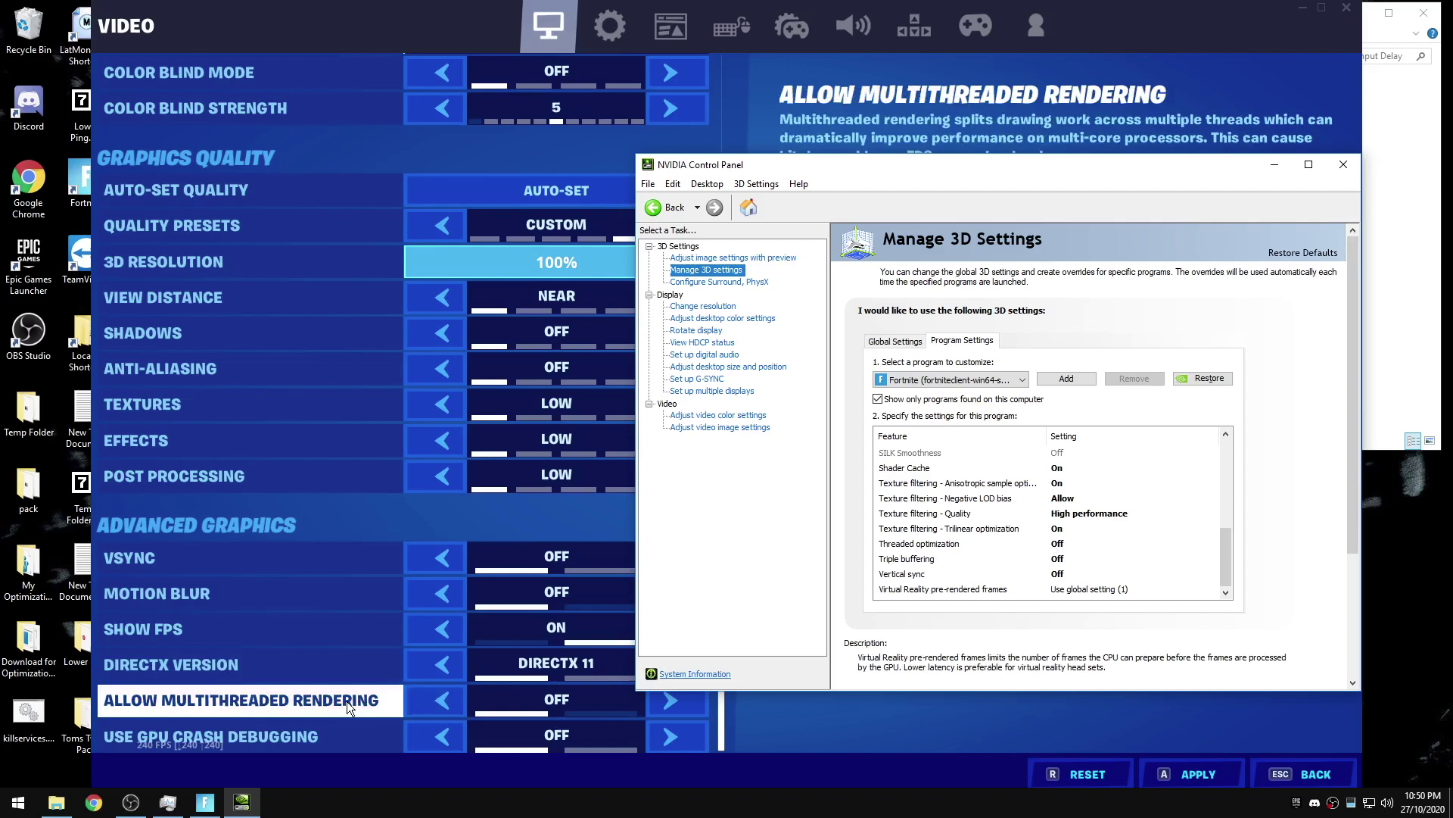
key("alt+F4")
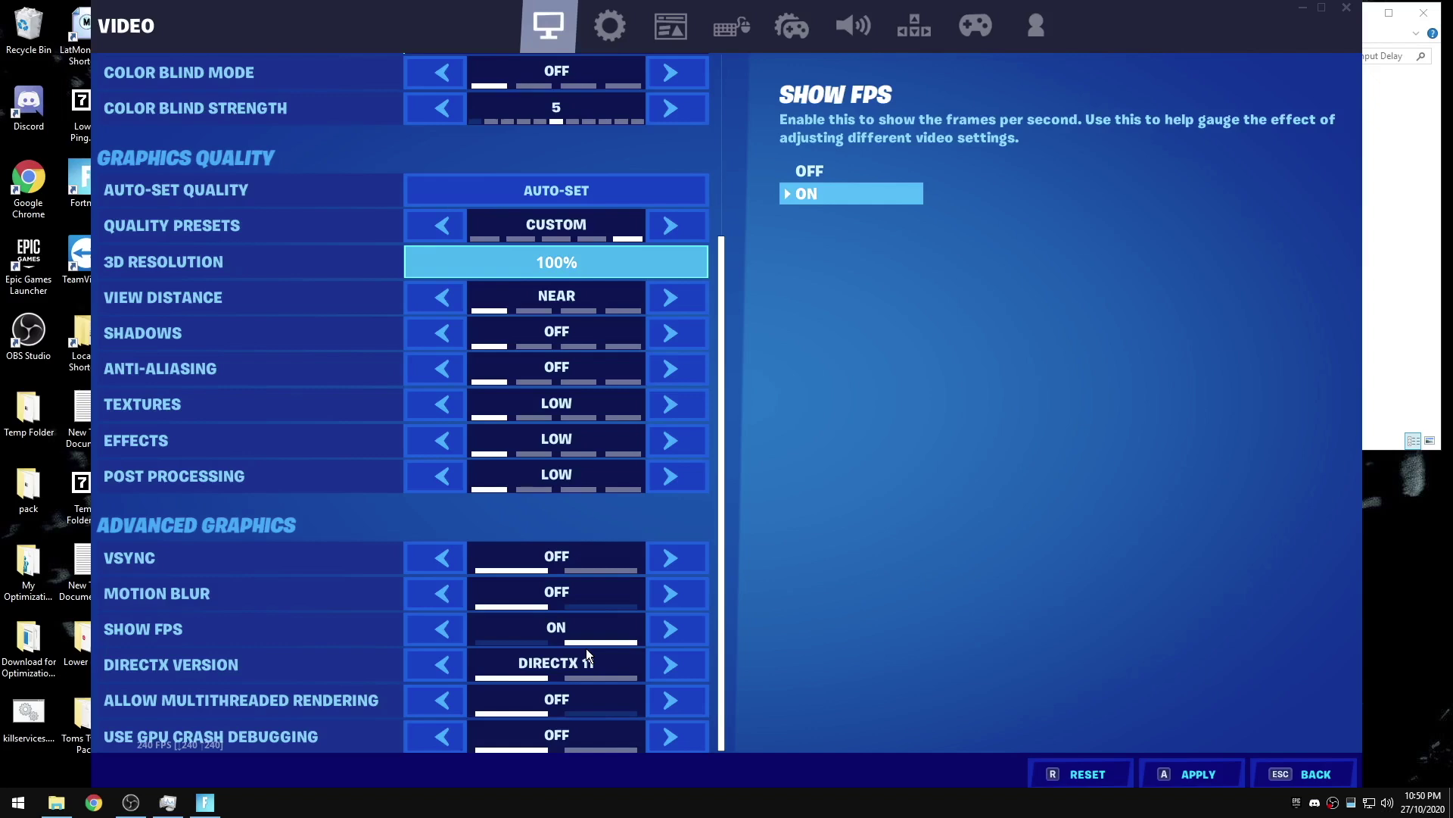
key("alt+F4")
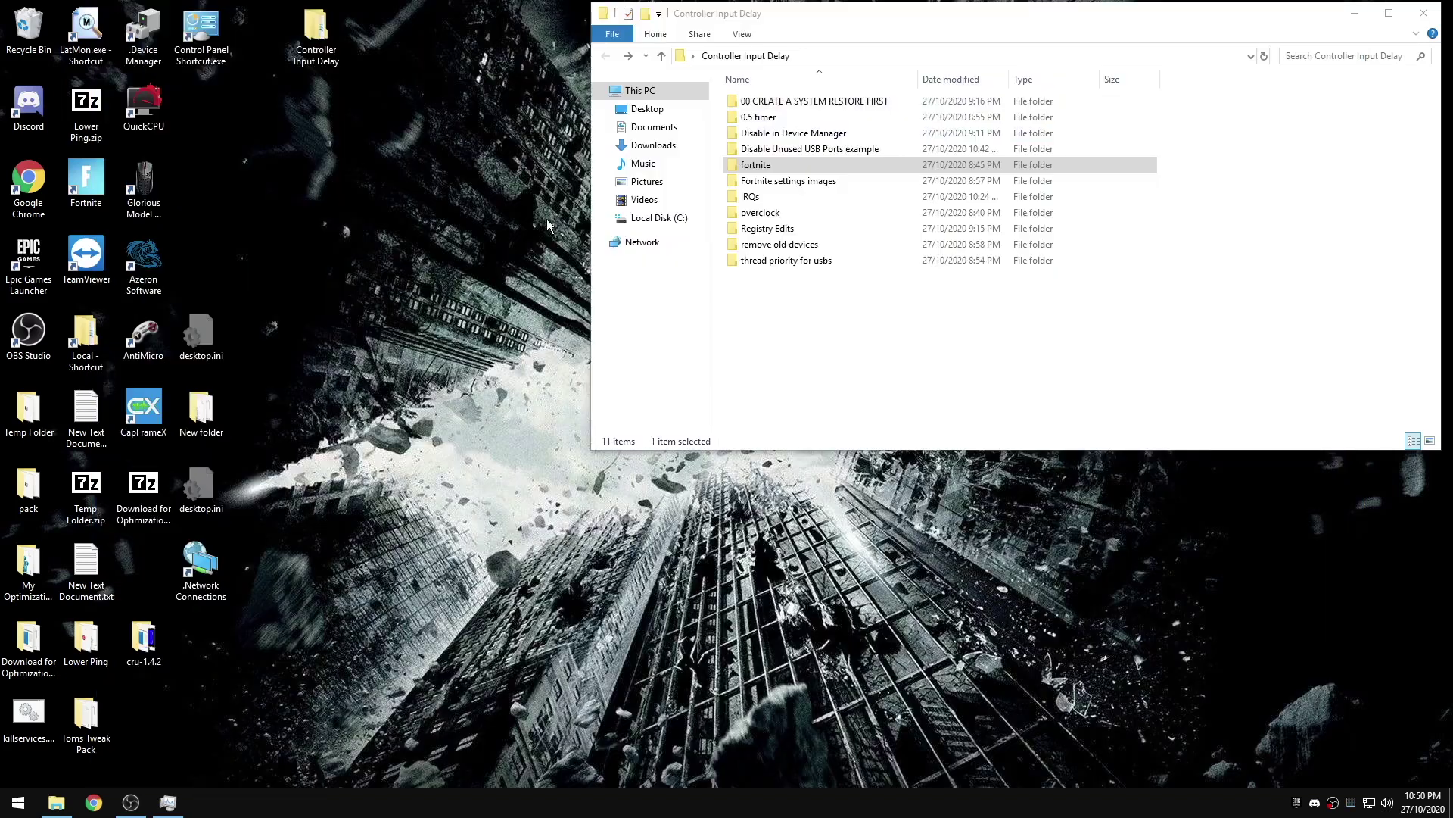
Step: Go to Control Panel's System and Security > System > System protection settings
right_click(26, 798)
double_click(232, 21)
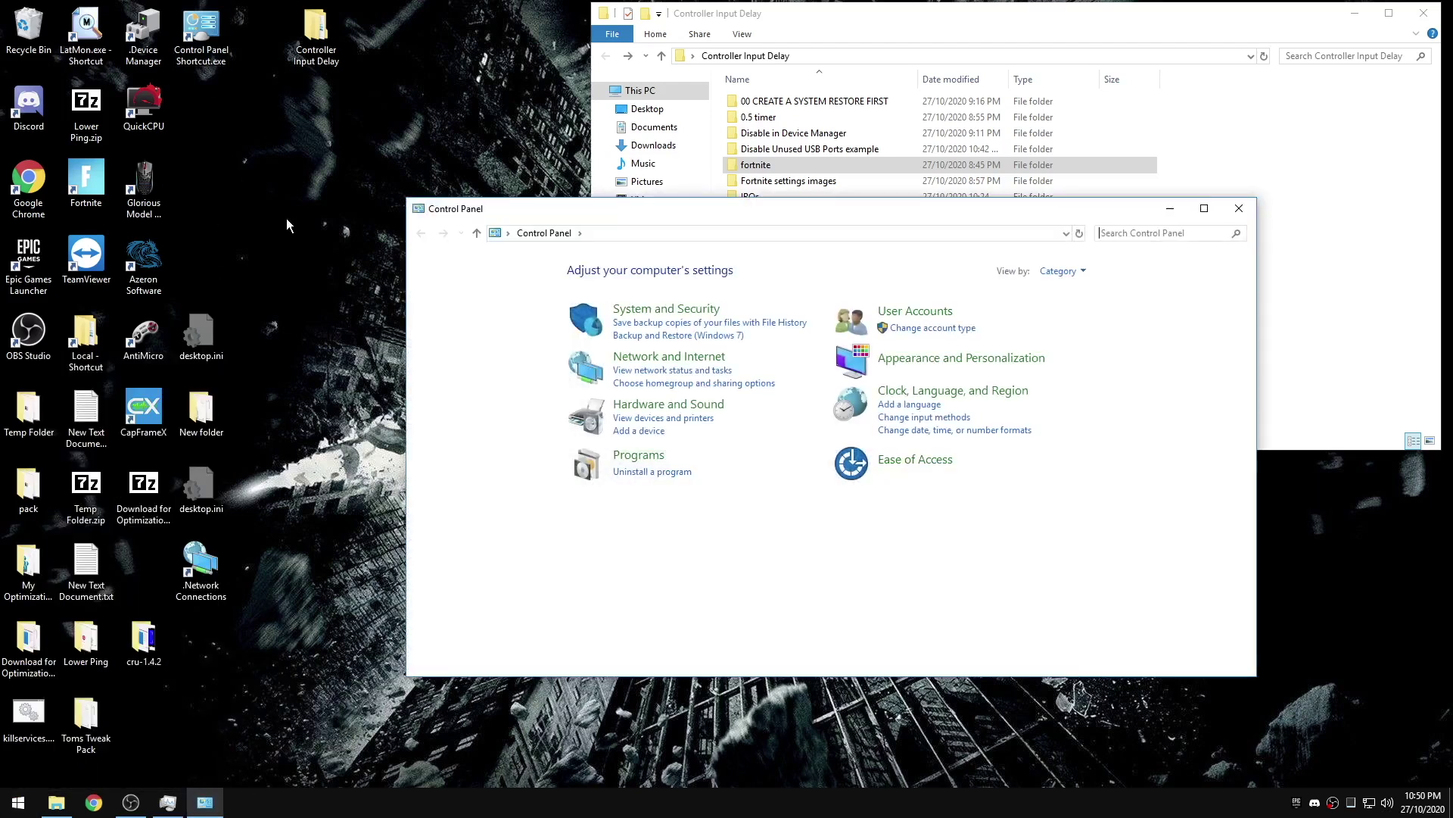
left_click(610, 314)
left_click(622, 305)
left_click(464, 327)
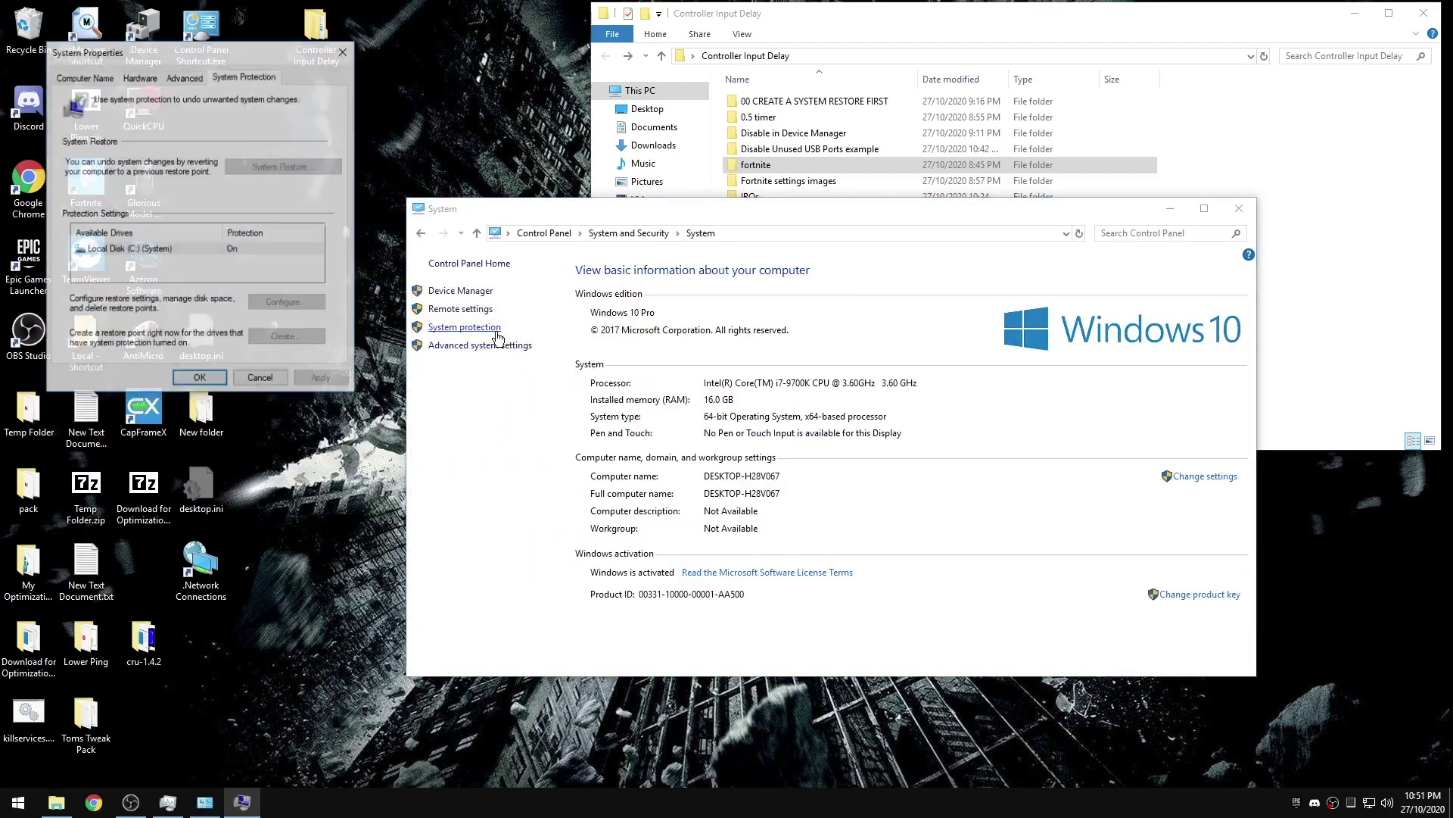
Step: Create a restore point described 'after huncho 10/28' and close the System window
left_click(317, 337)
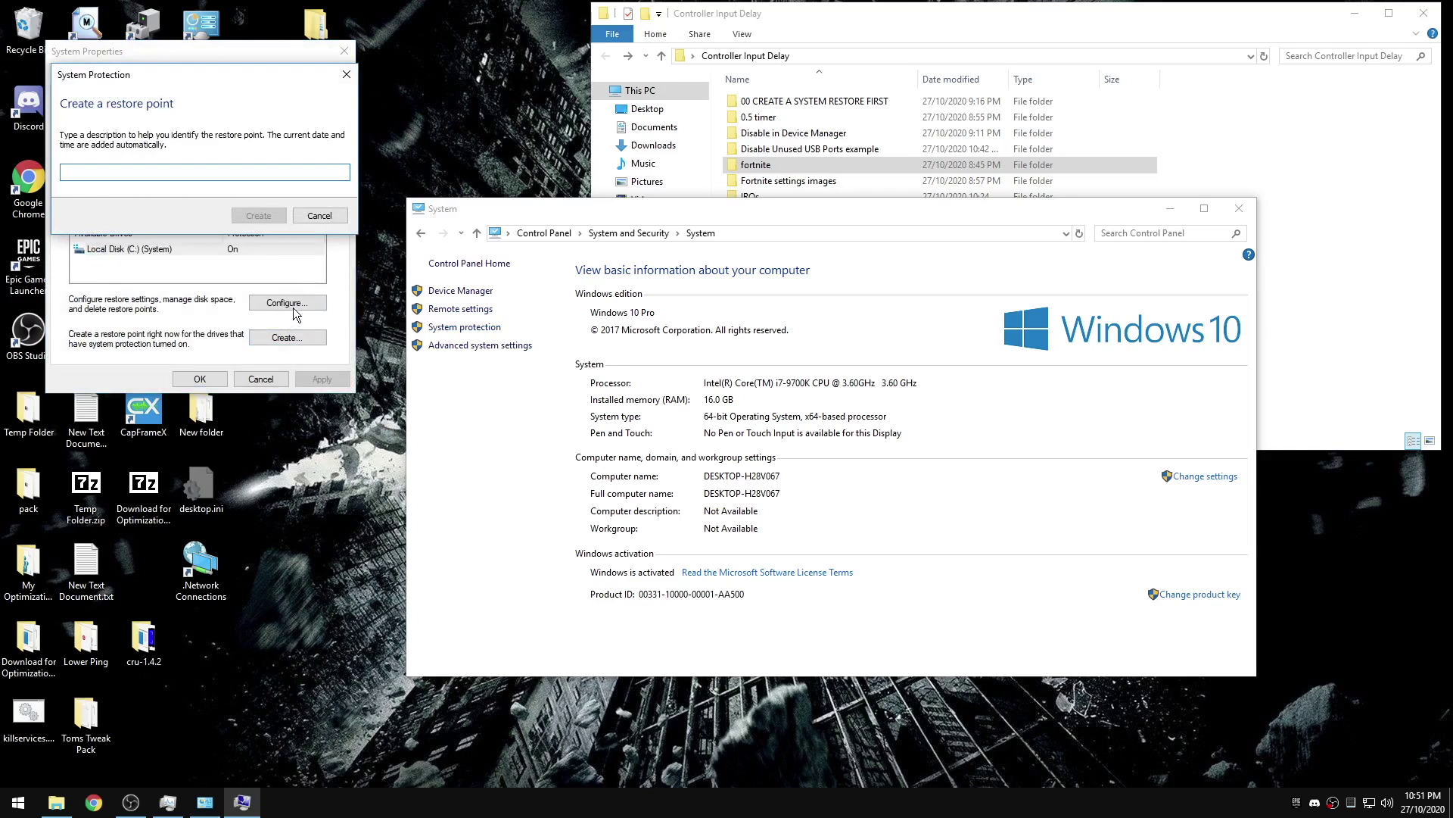
type("after huncho 10/28")
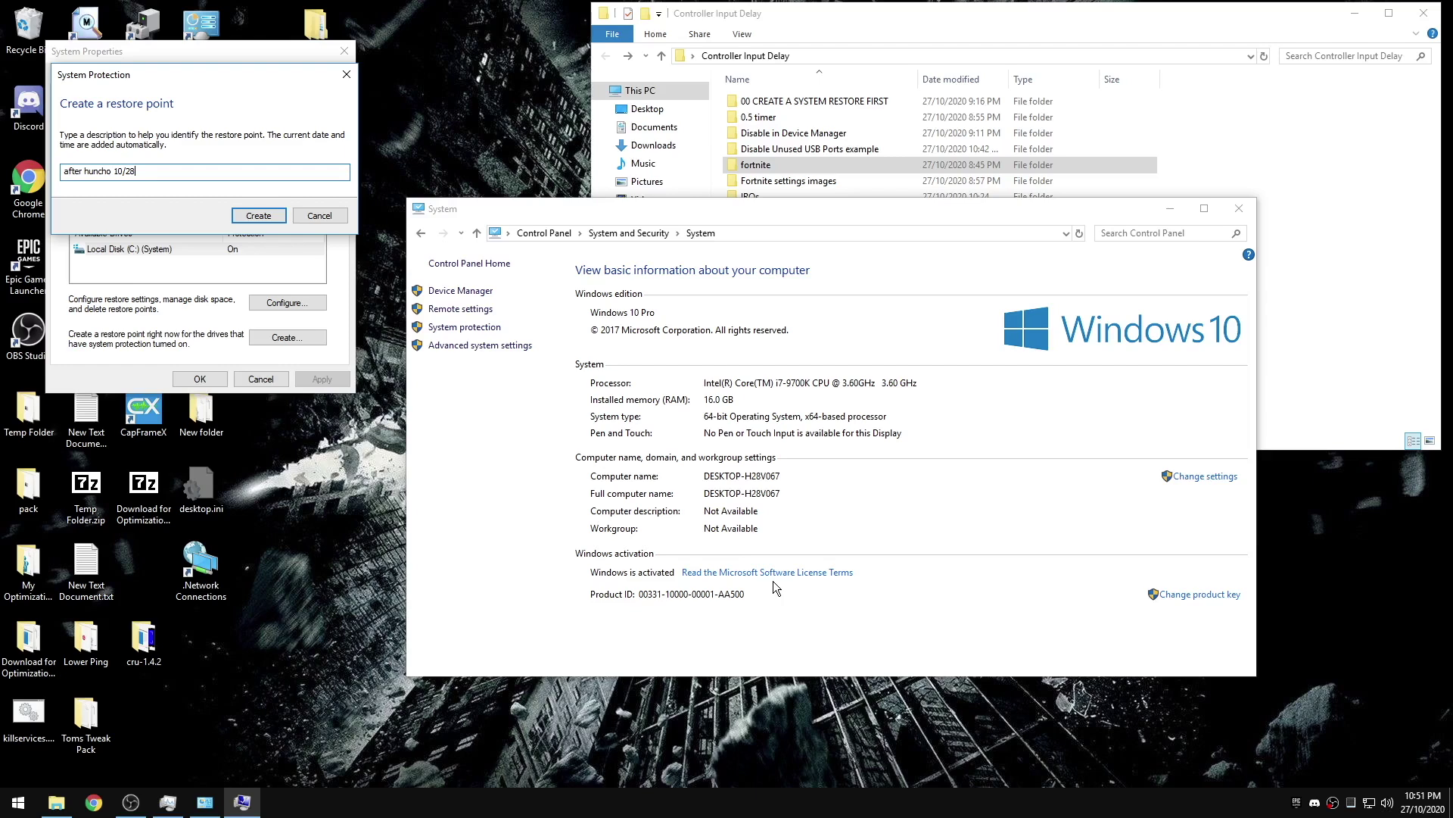
key("Escape")
key("Escape")
left_click(1244, 209)
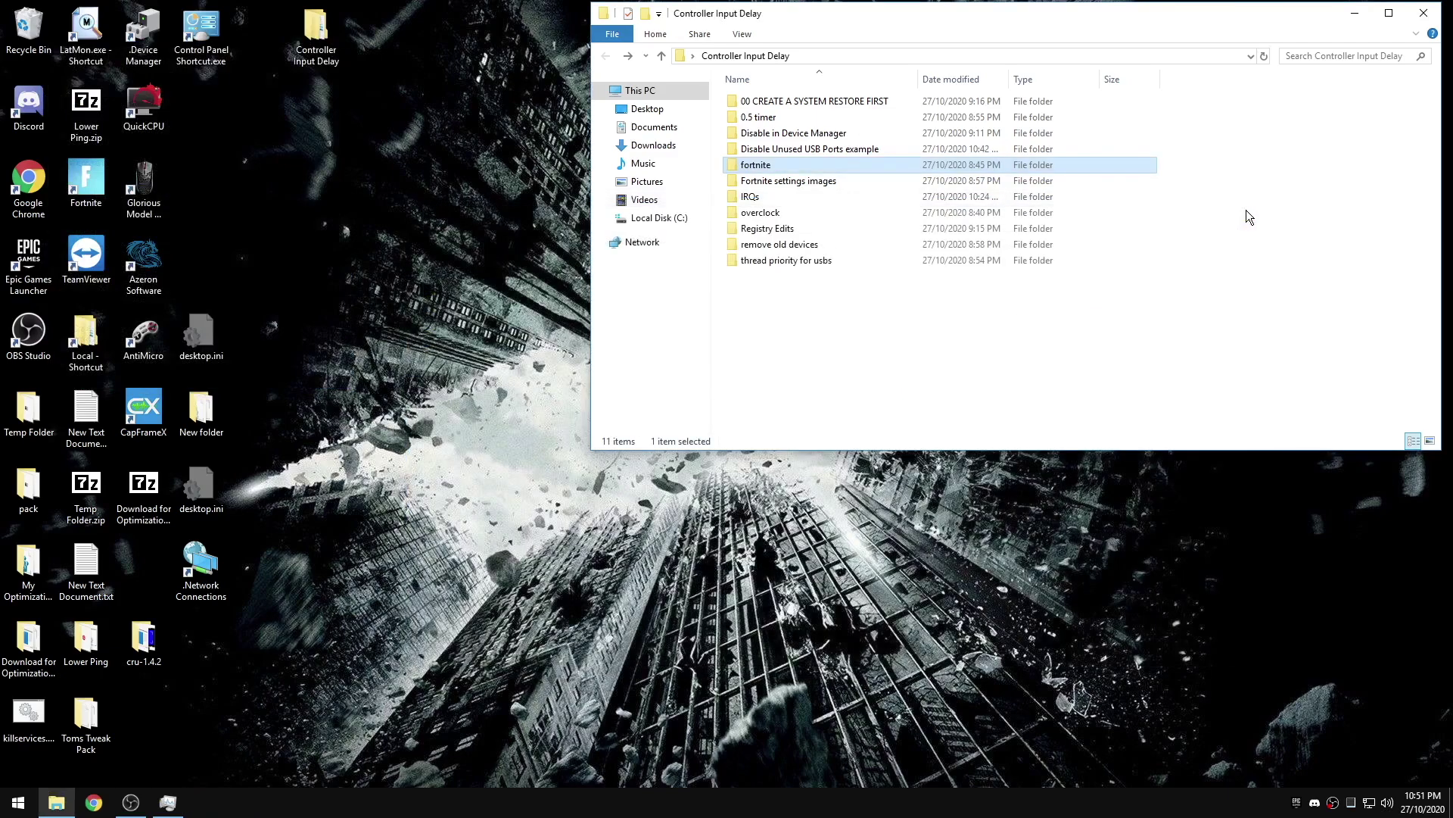